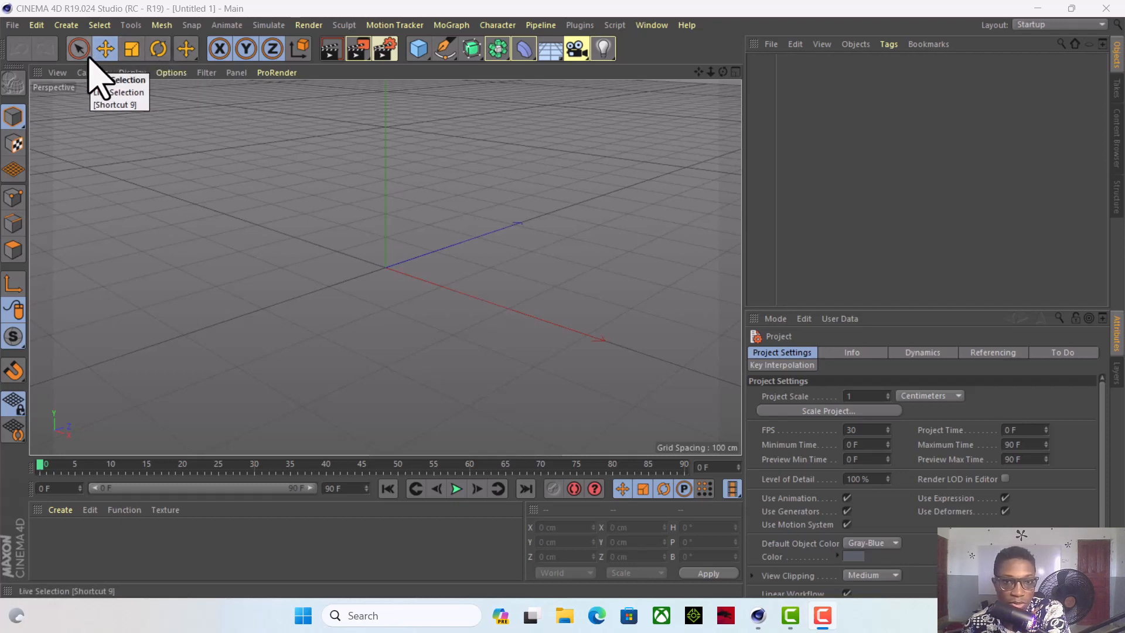
Look through the transform and render tools and the available primitives, splines, generators, deformers, cameras and lights.
click(89, 57)
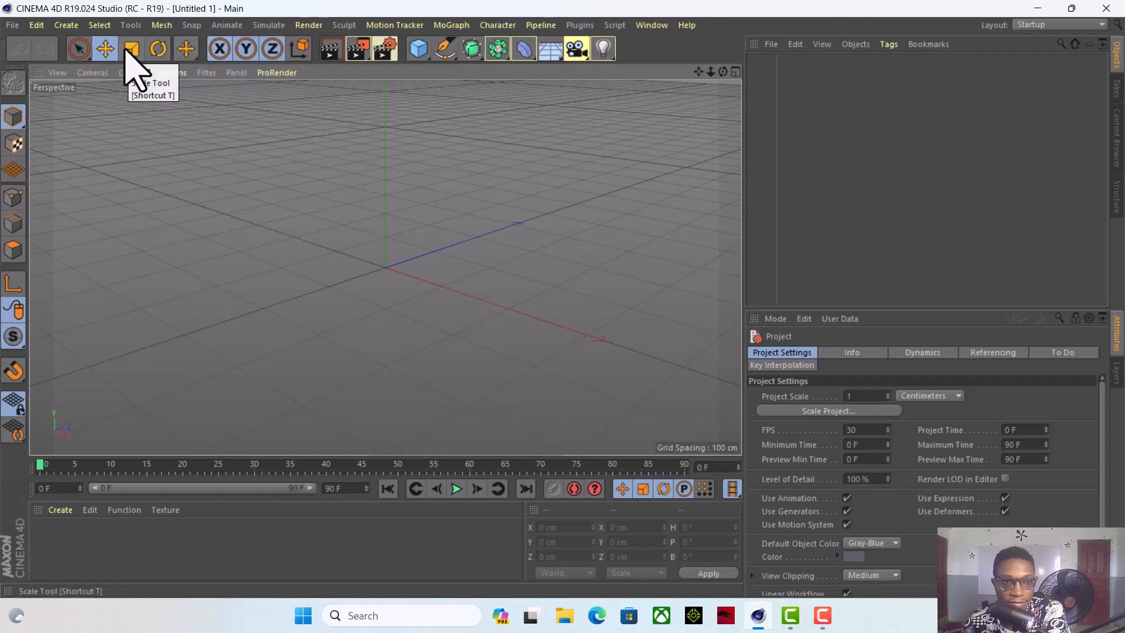
click(193, 56)
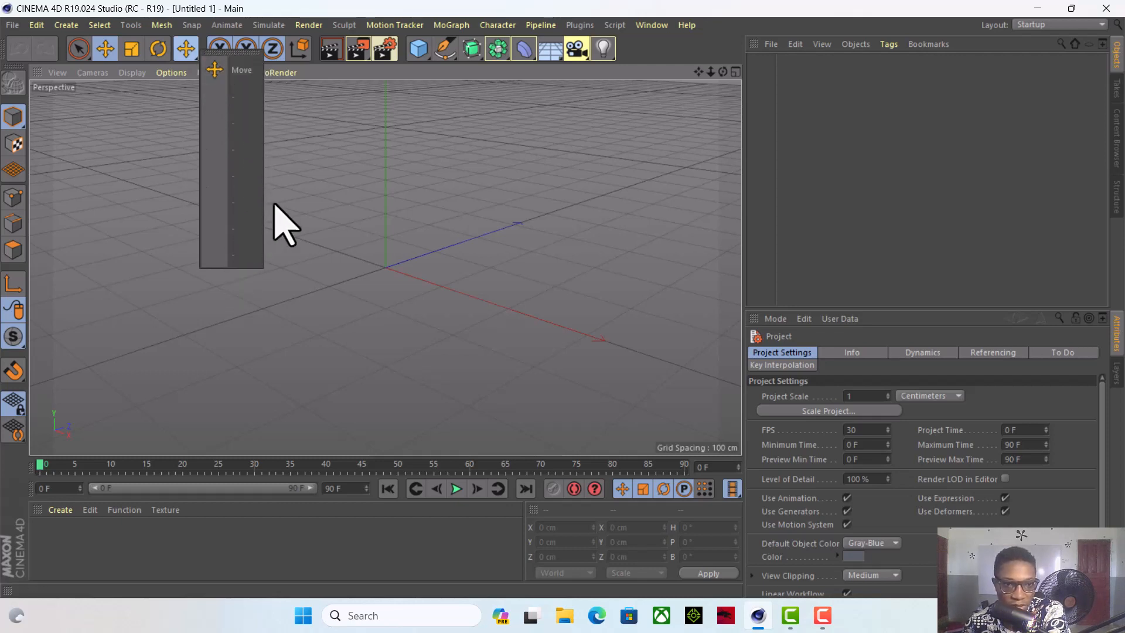
click(297, 189)
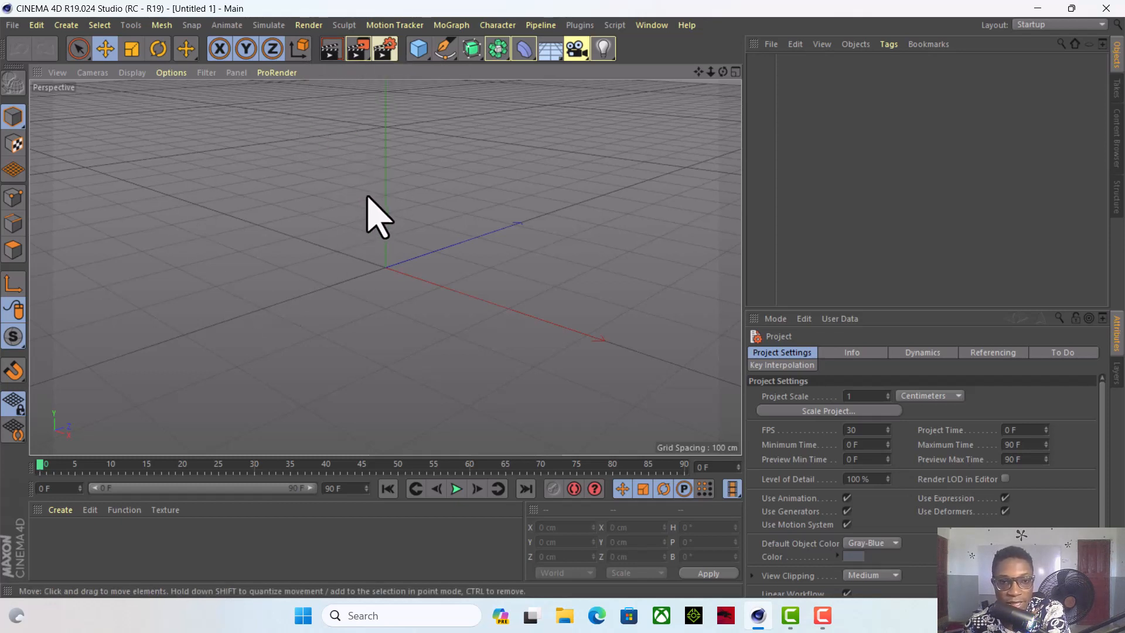
click(366, 56)
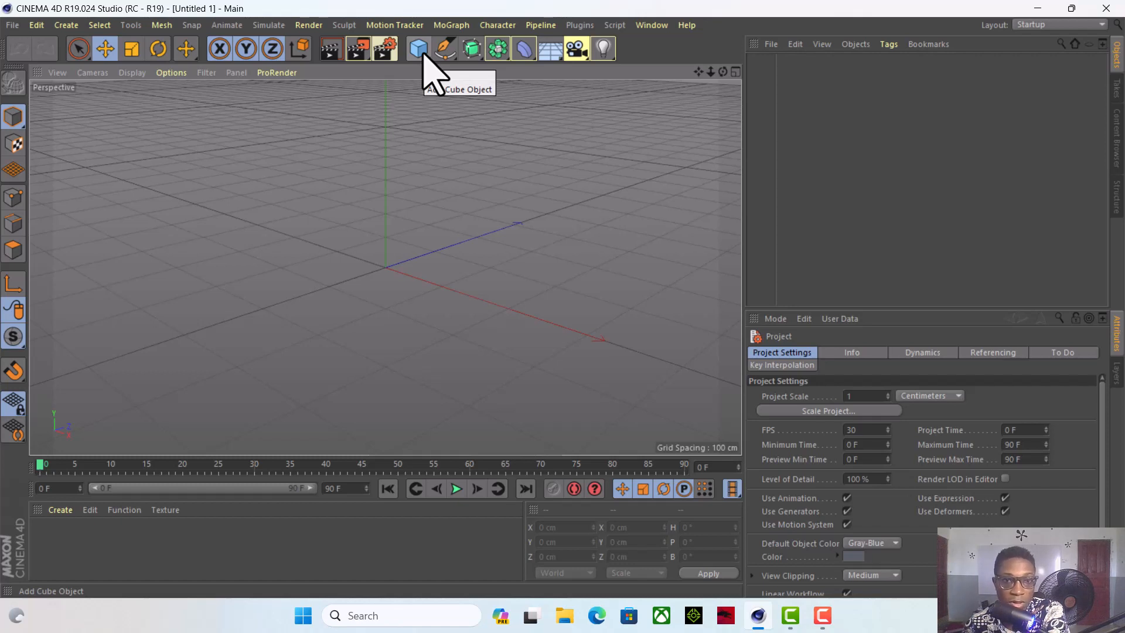
click(423, 54)
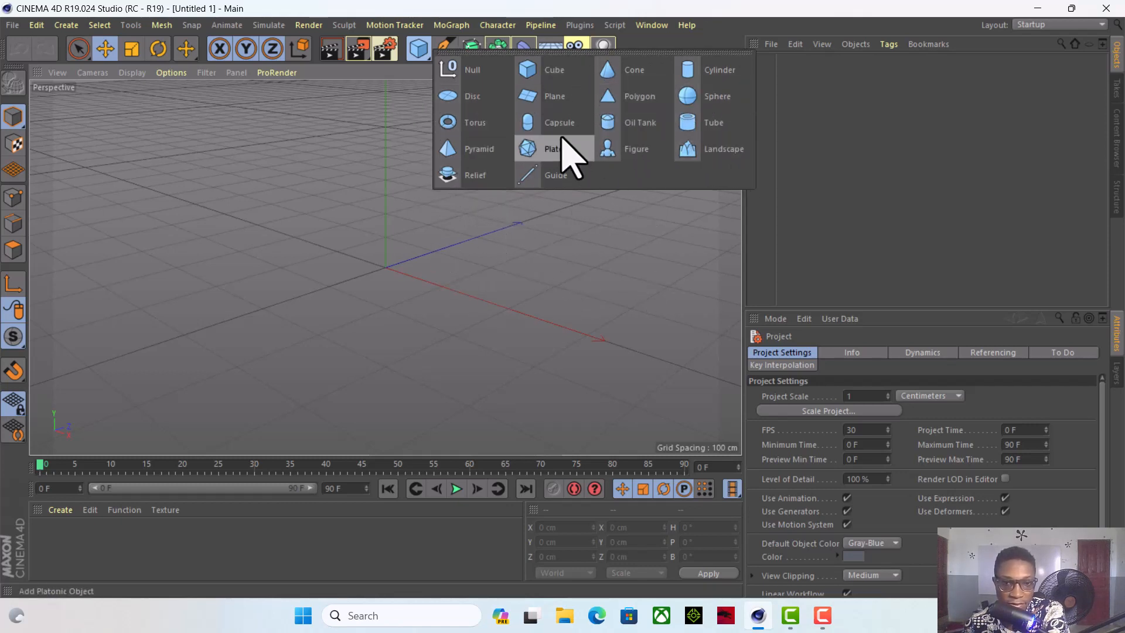
click(445, 49)
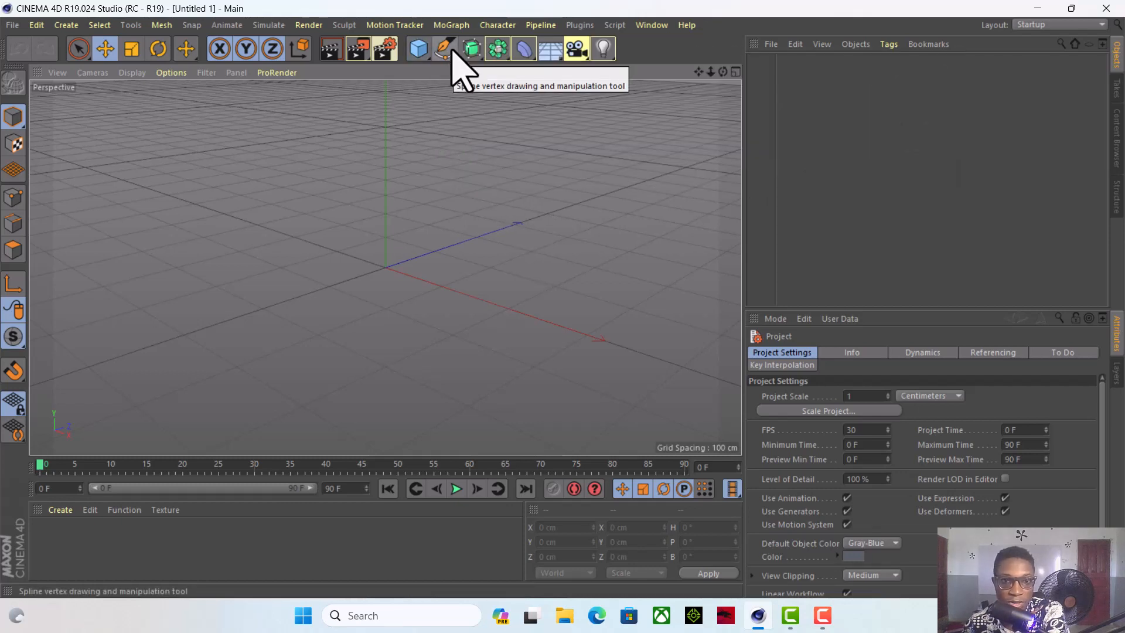
click(450, 50)
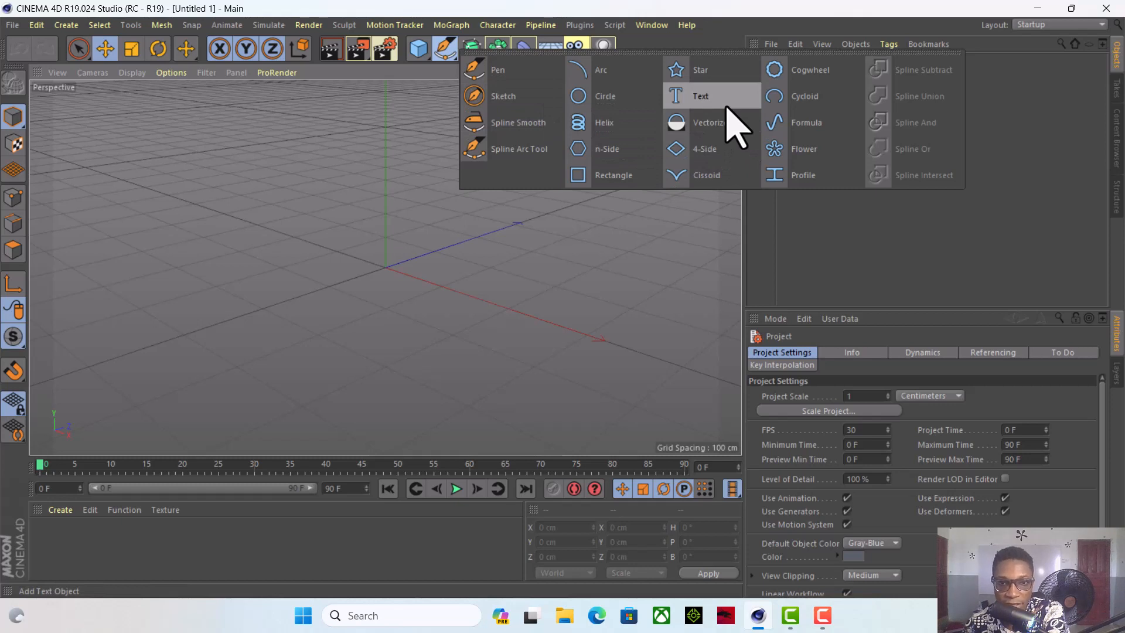
click(594, 241)
click(472, 48)
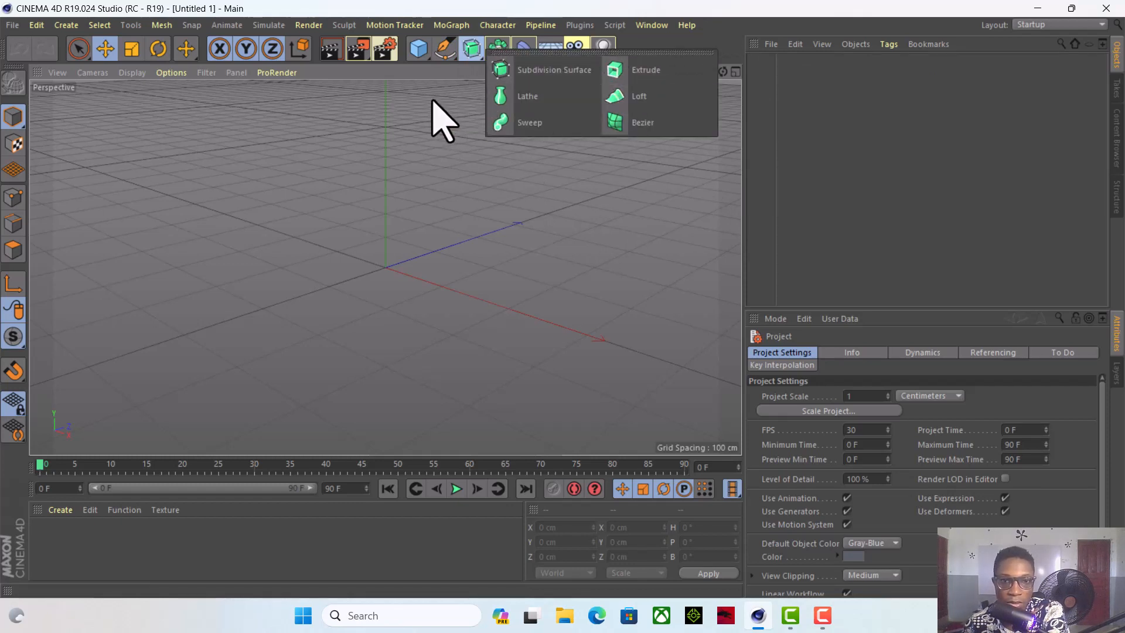
click(434, 107)
click(471, 50)
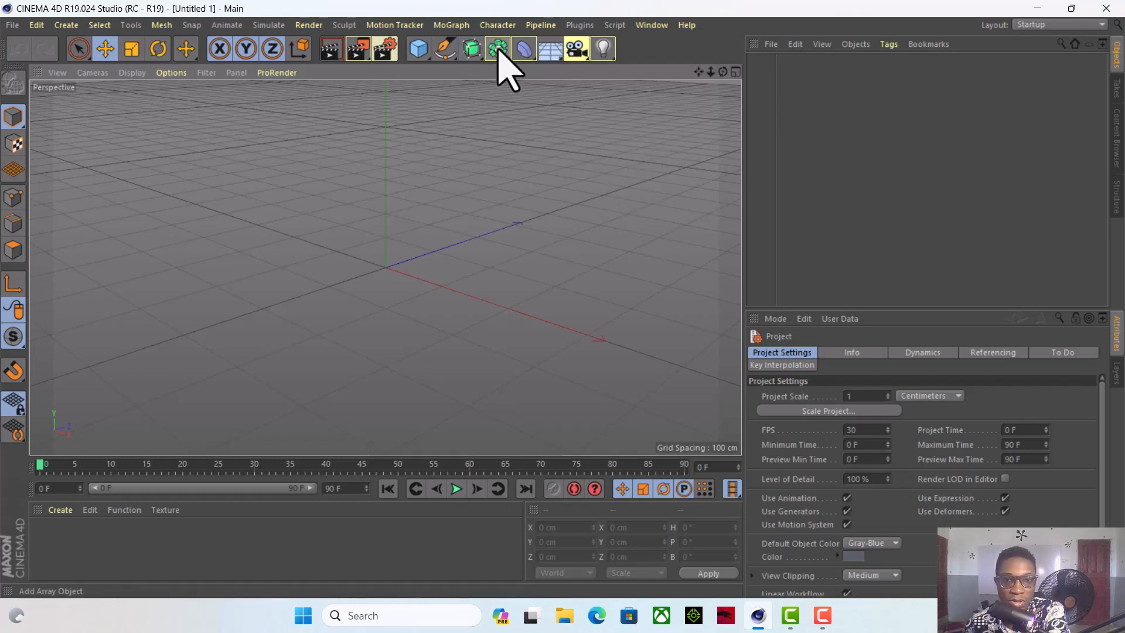
click(498, 50)
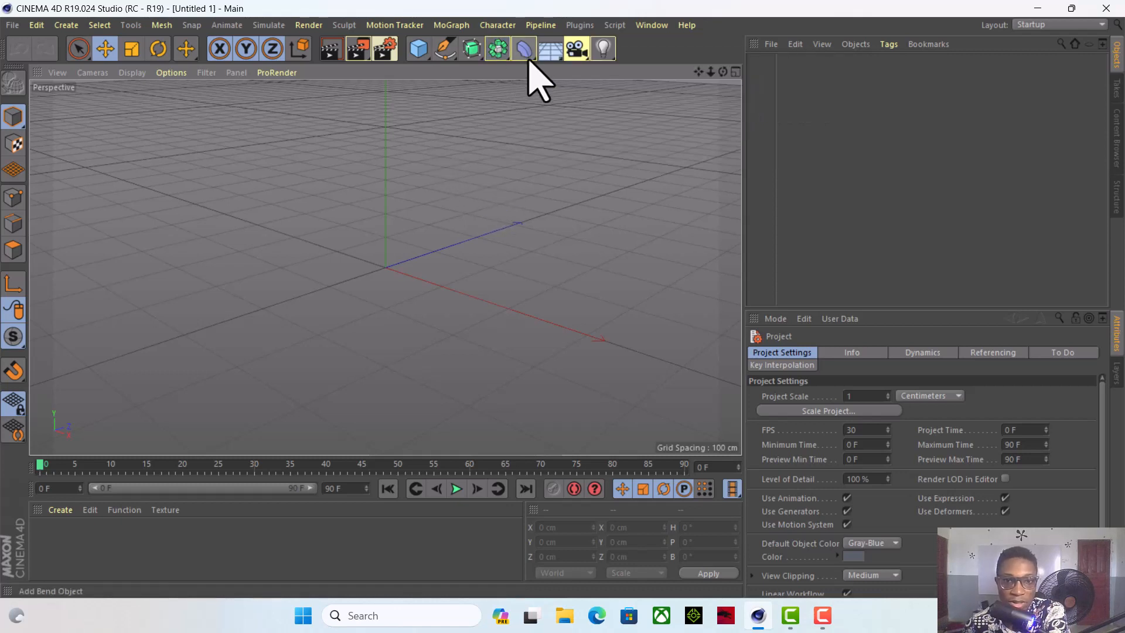
click(528, 49)
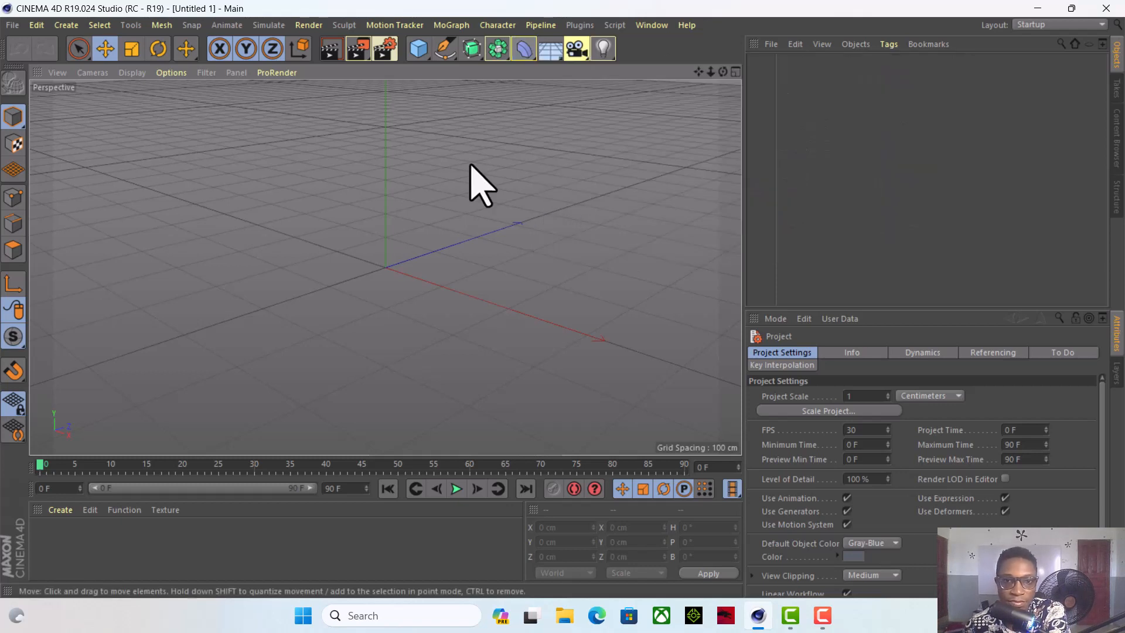
click(543, 54)
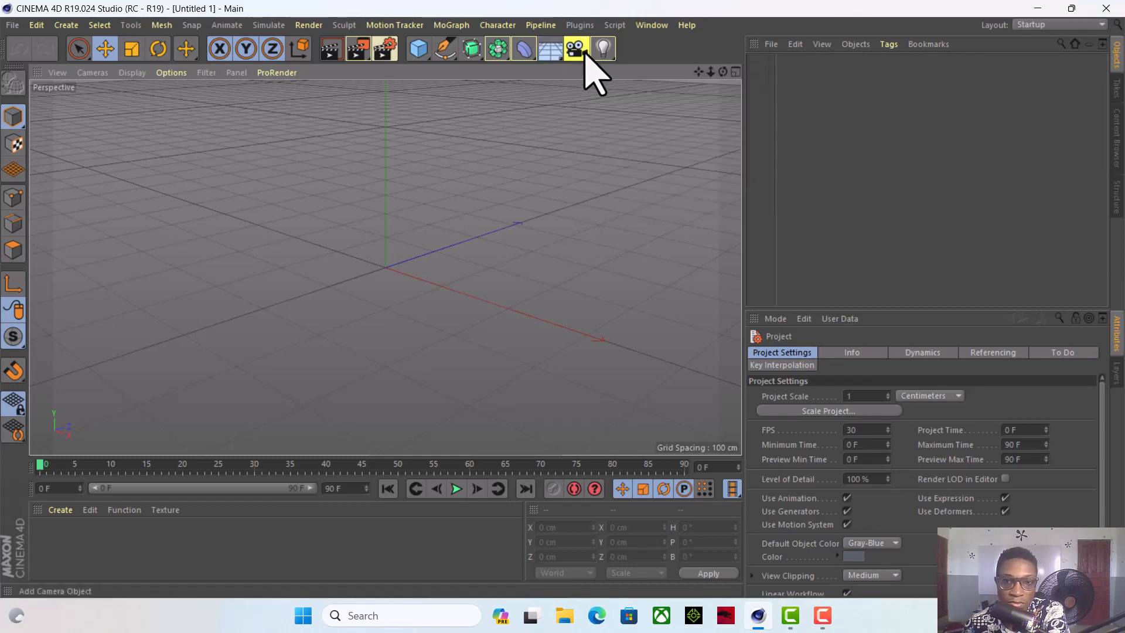
click(584, 53)
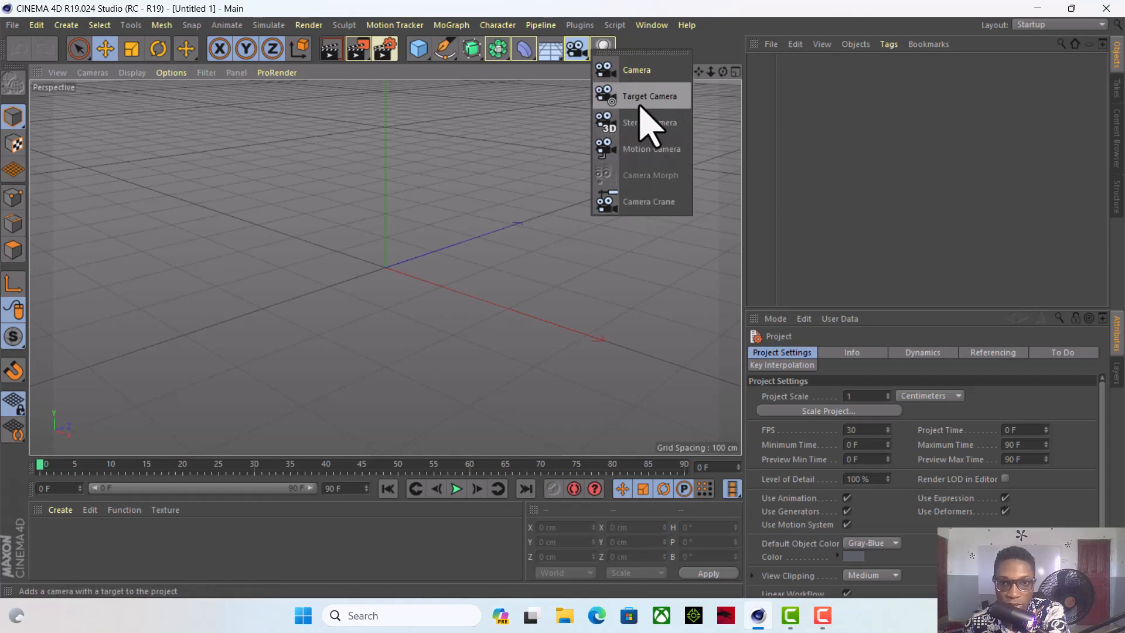
click(644, 245)
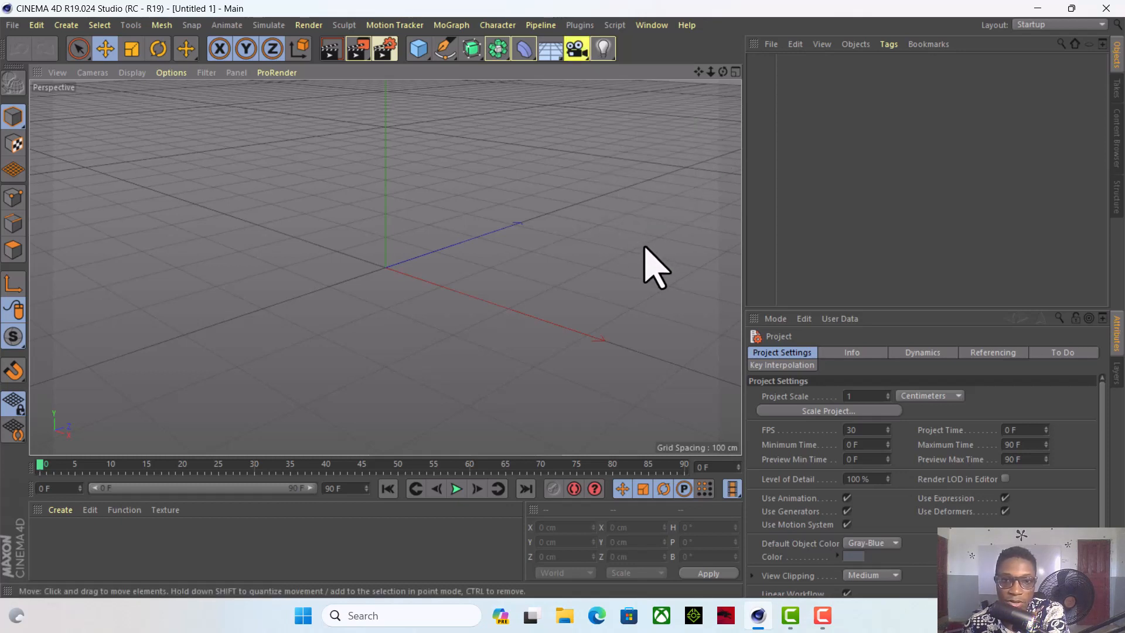
click(602, 56)
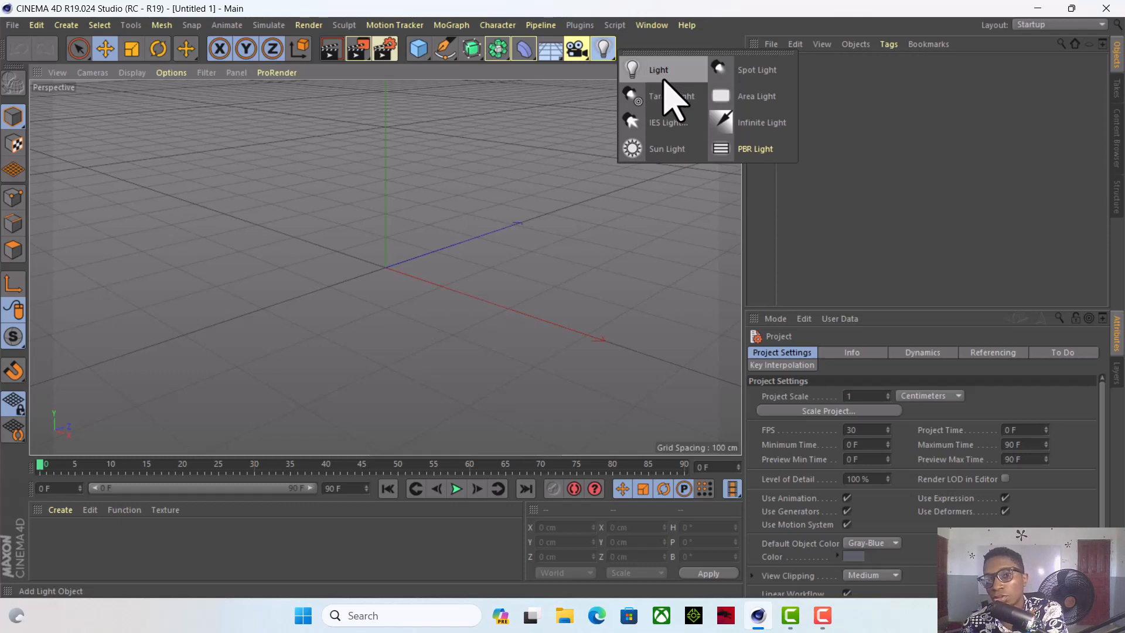
click(599, 200)
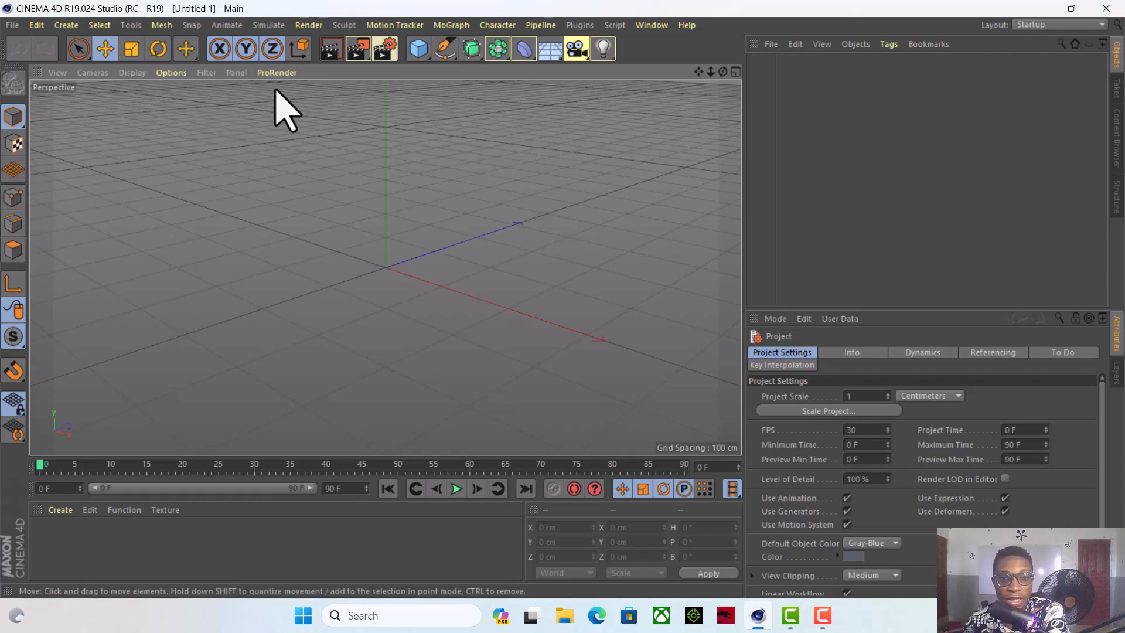
Add a cube primitive and resize it to about 207 × 177 × 213 cm.
click(423, 50)
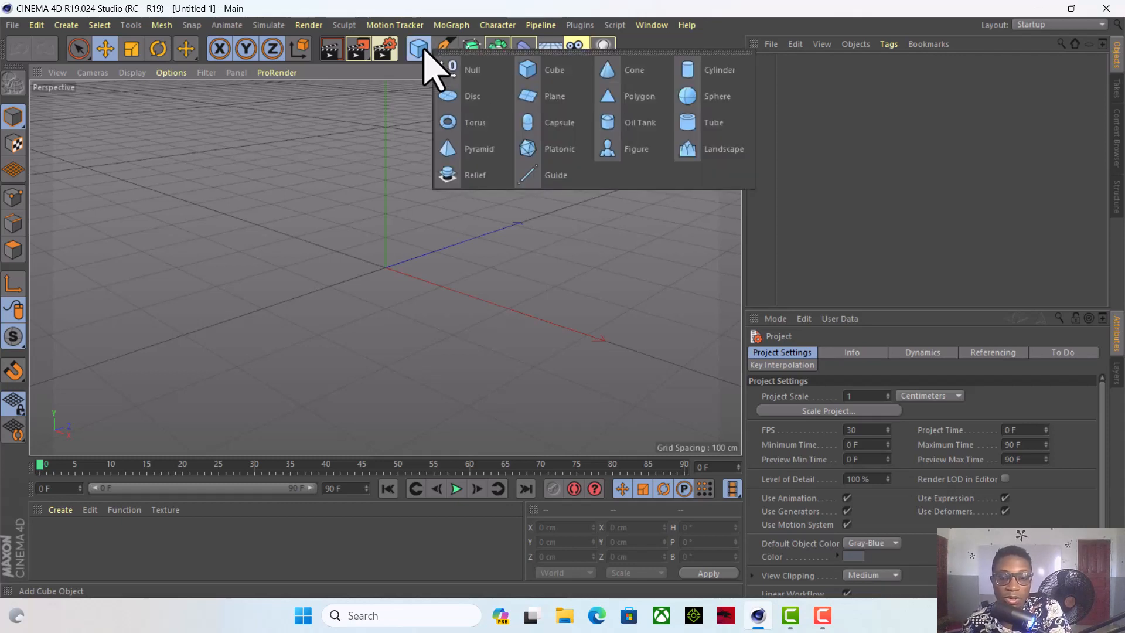
click(534, 73)
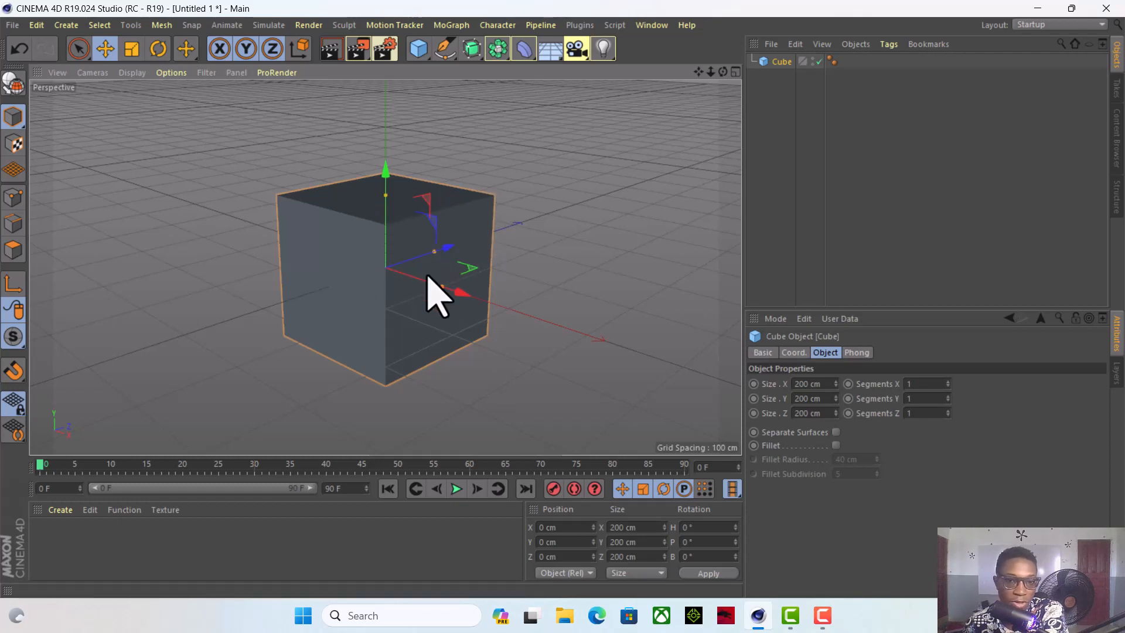
drag(385, 195, 437, 244)
mouse_move(443, 291)
mouse_down()
mouse_move(384, 251)
mouse_move(394, 244)
mouse_move(440, 289)
mouse_up()
drag(387, 223, 388, 203)
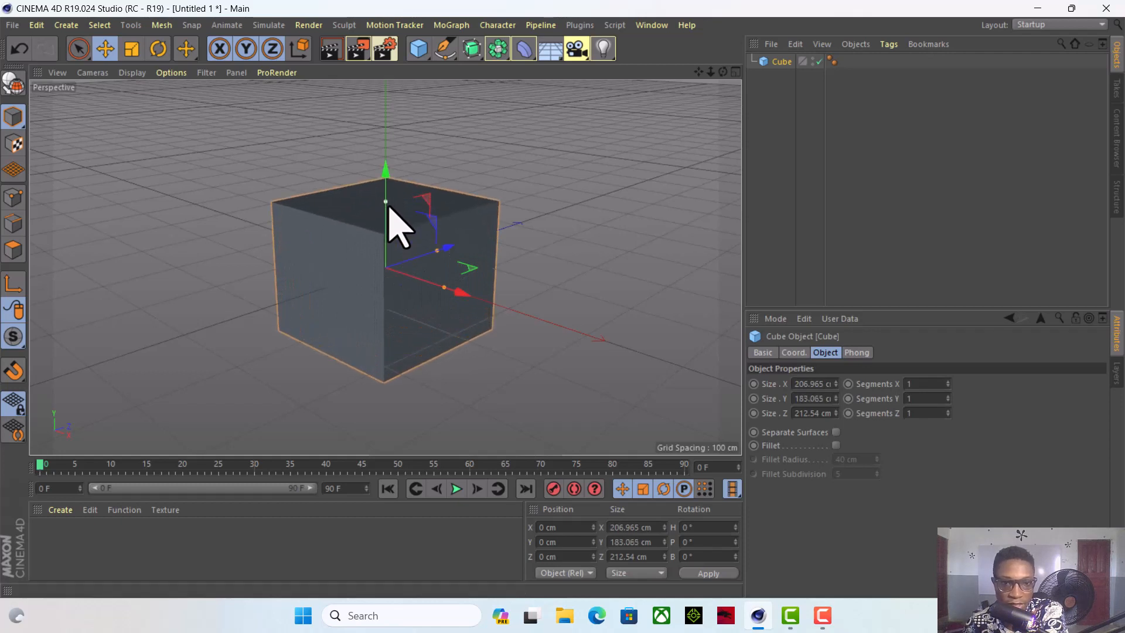
Move the cube about 98 cm along the Z axis and delete it.
drag(449, 252, 487, 225)
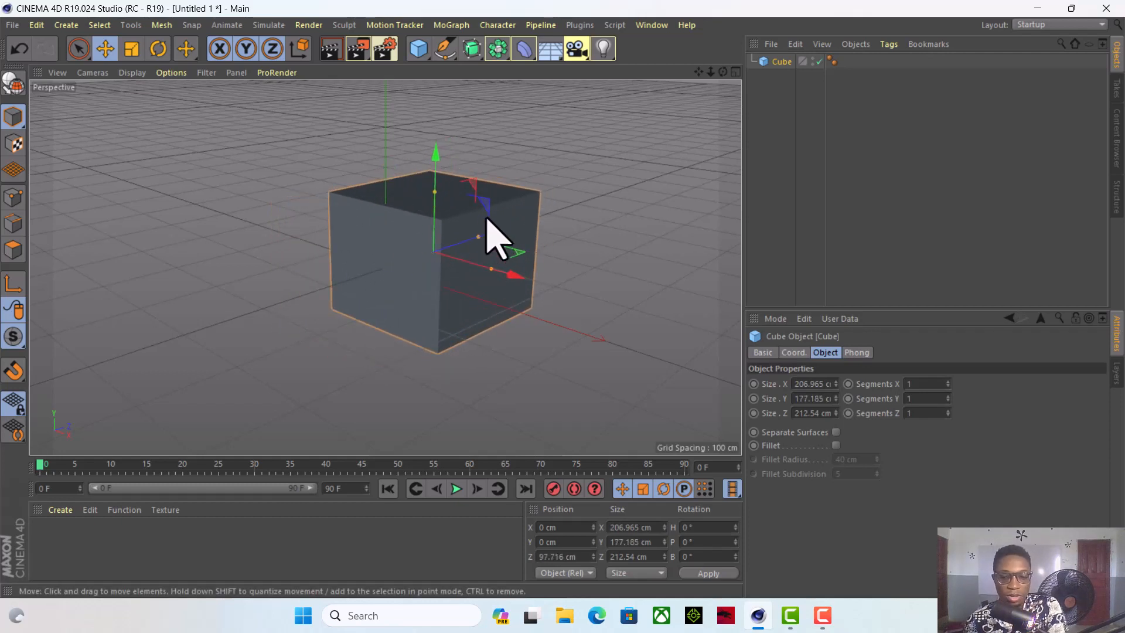
key(Delete)
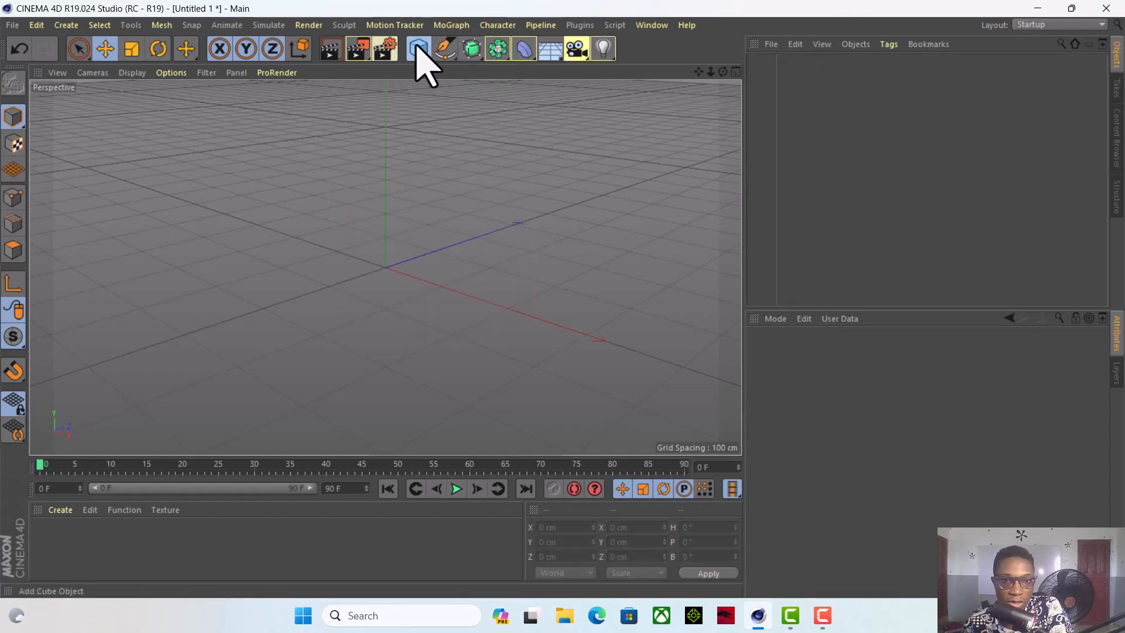
Try resizing the width and height of a new polygon primitive, and delete it.
drag(418, 47, 623, 97)
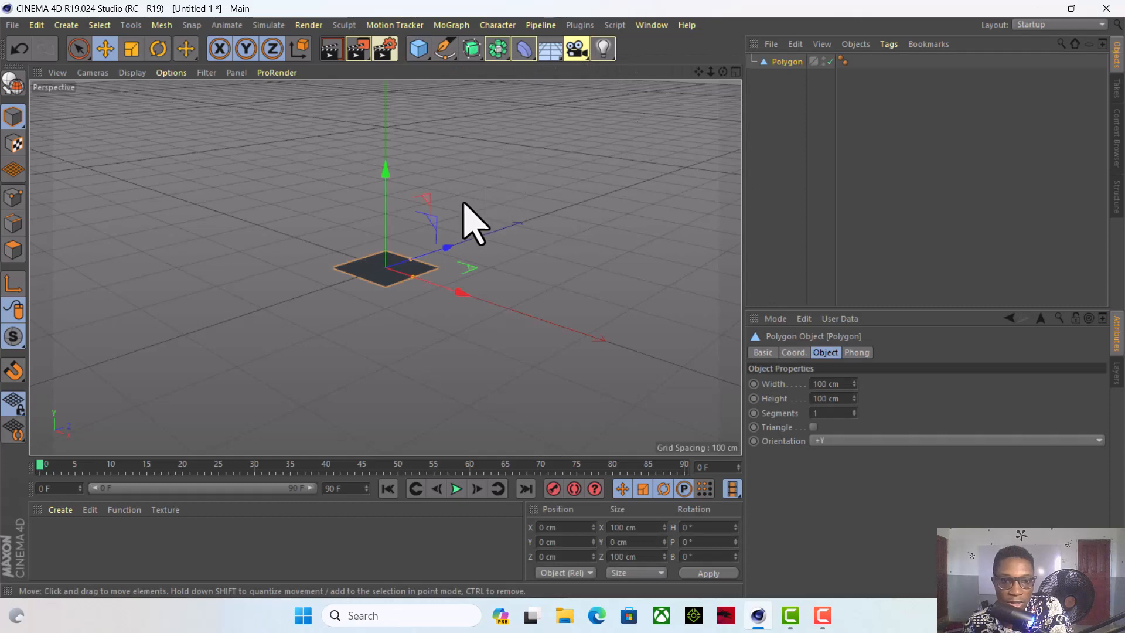
scroll(410, 261, up, 4)
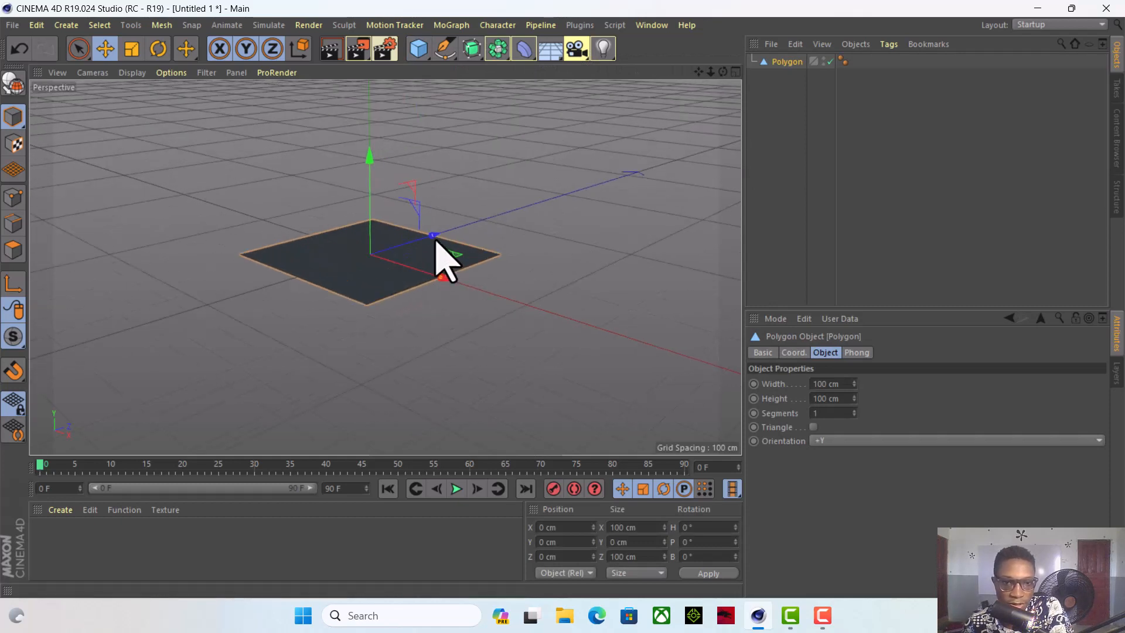
drag(434, 240, 438, 306)
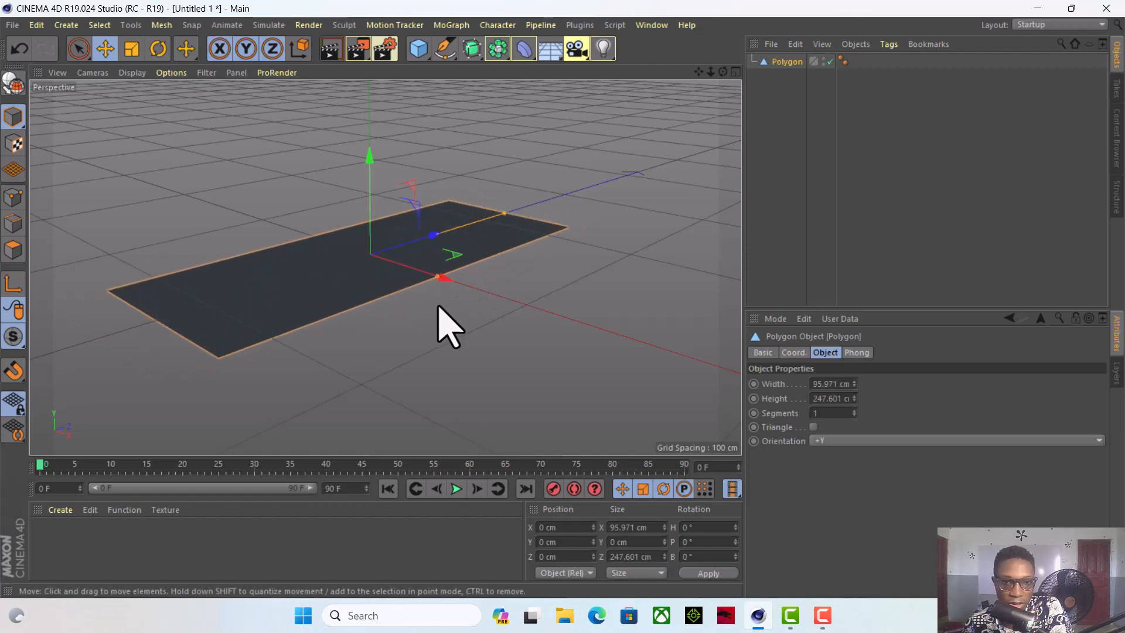
drag(492, 213, 432, 286)
key(Delete)
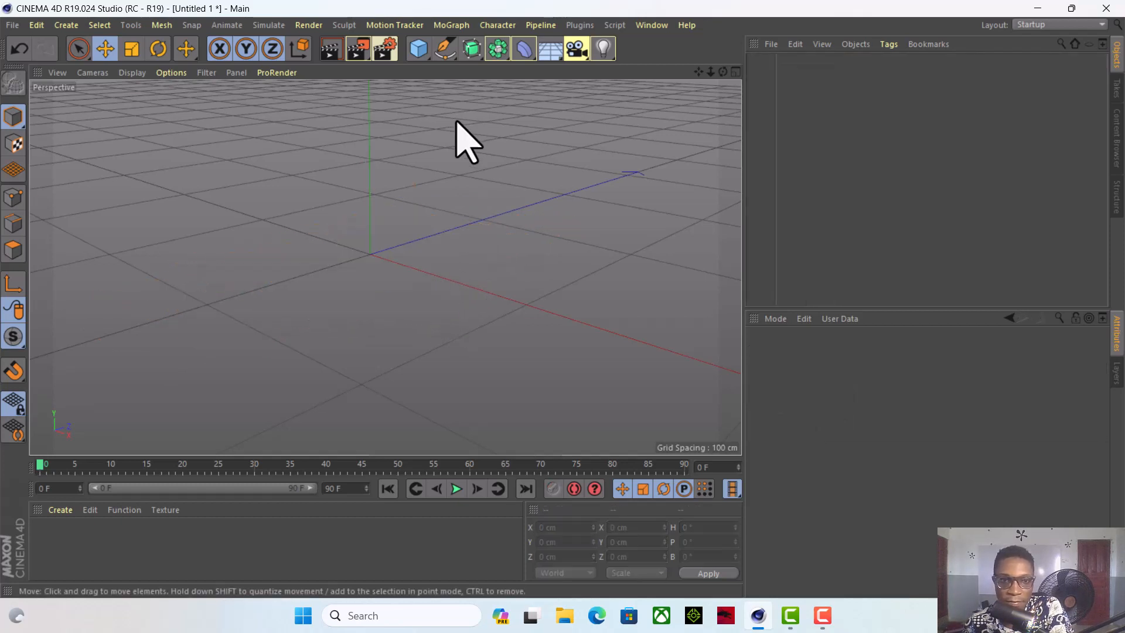
Try reshaping a new cone to a bottom radius of about 69 cm and a height of about 37 cm, and delete it.
drag(429, 61, 618, 75)
key(h)
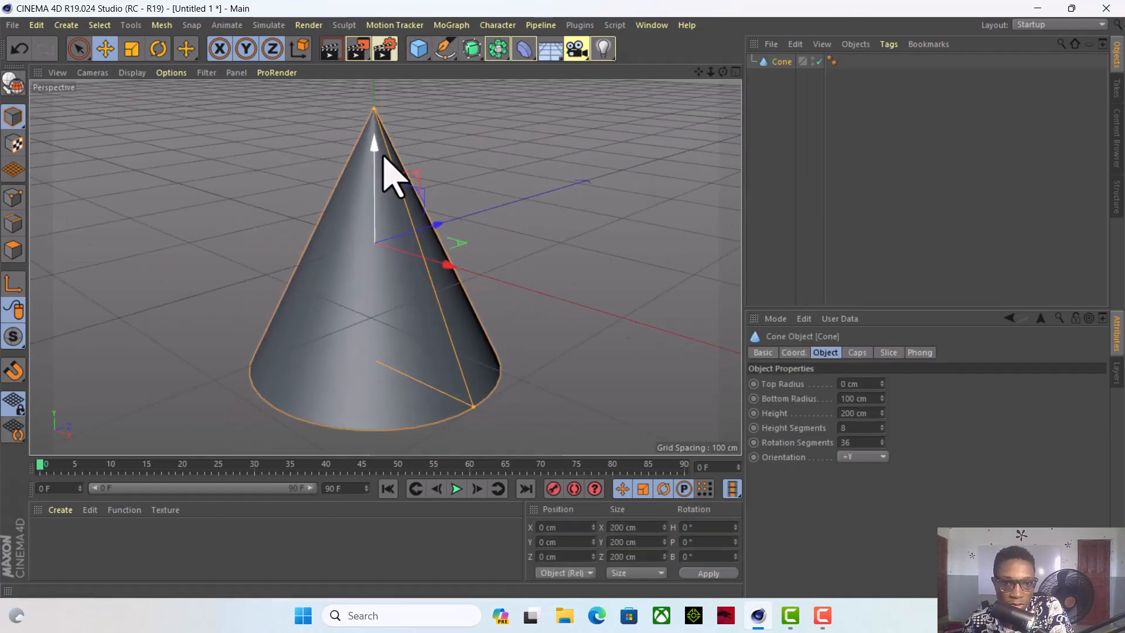
drag(377, 113, 397, 163)
drag(480, 378, 468, 341)
drag(373, 135, 391, 221)
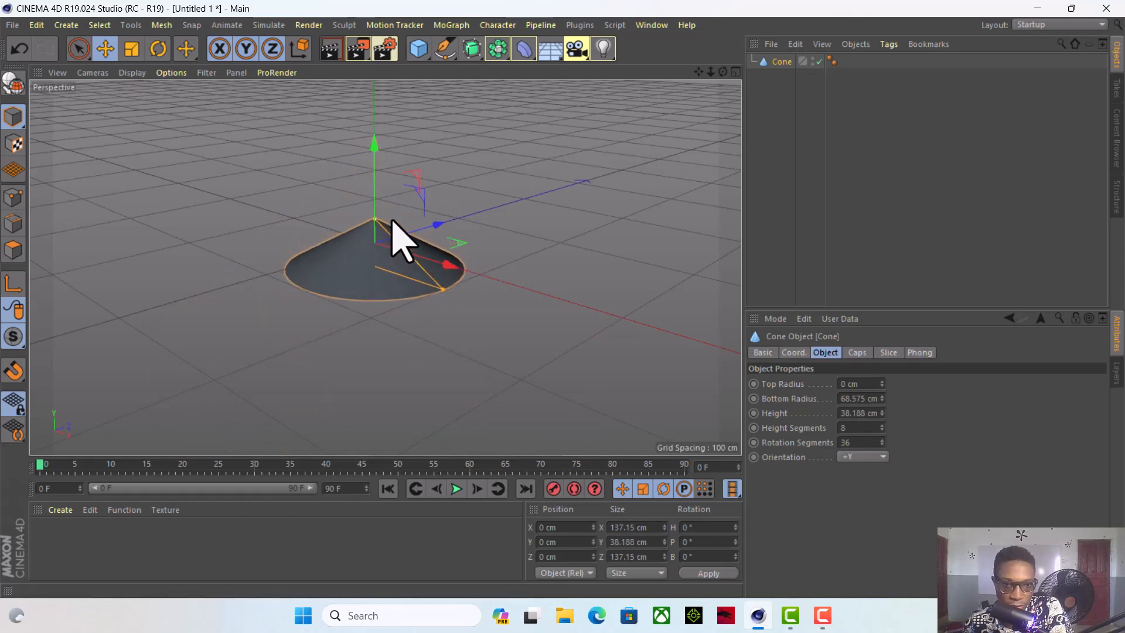
drag(723, 72, 666, 138)
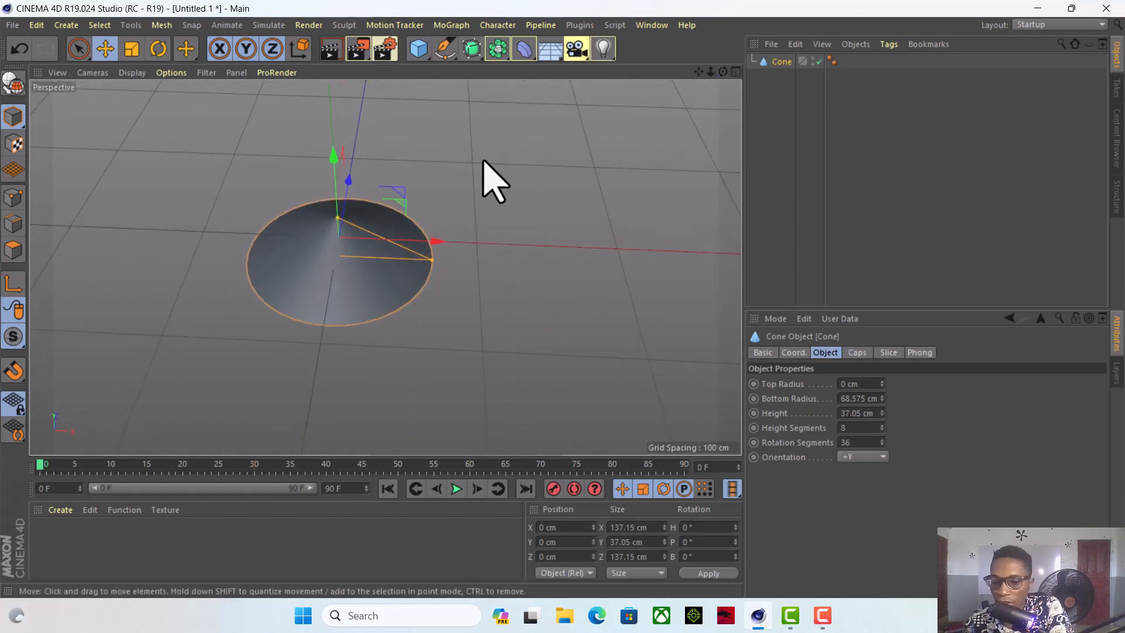
key(Delete)
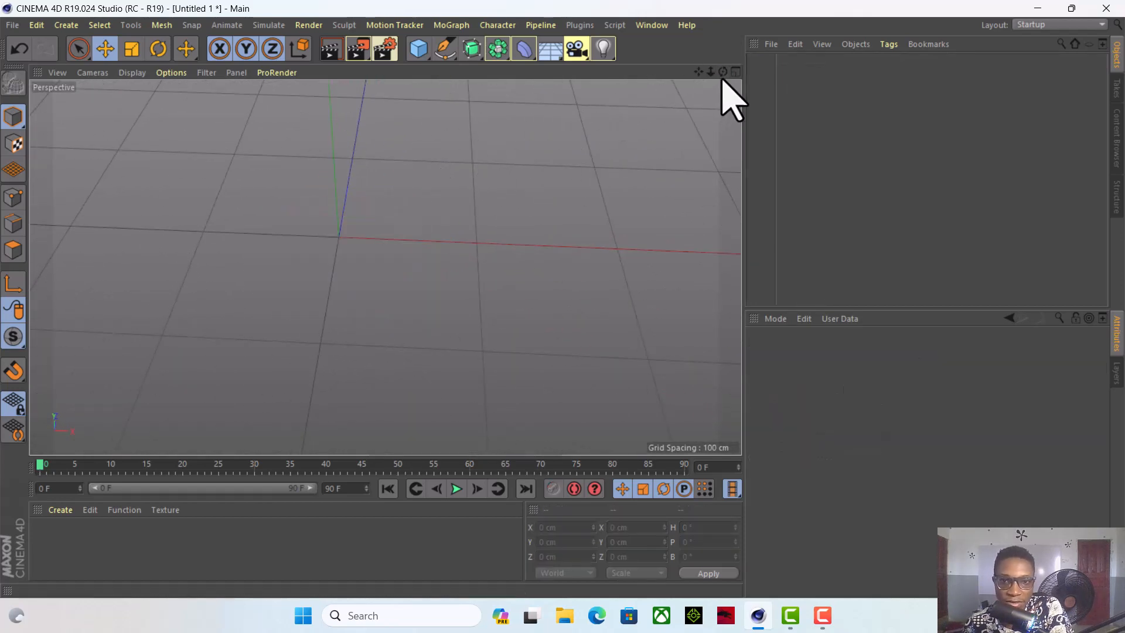
Add a 200 cm cube at the origin and convert it to an editable polygon object.
drag(723, 72, 698, 49)
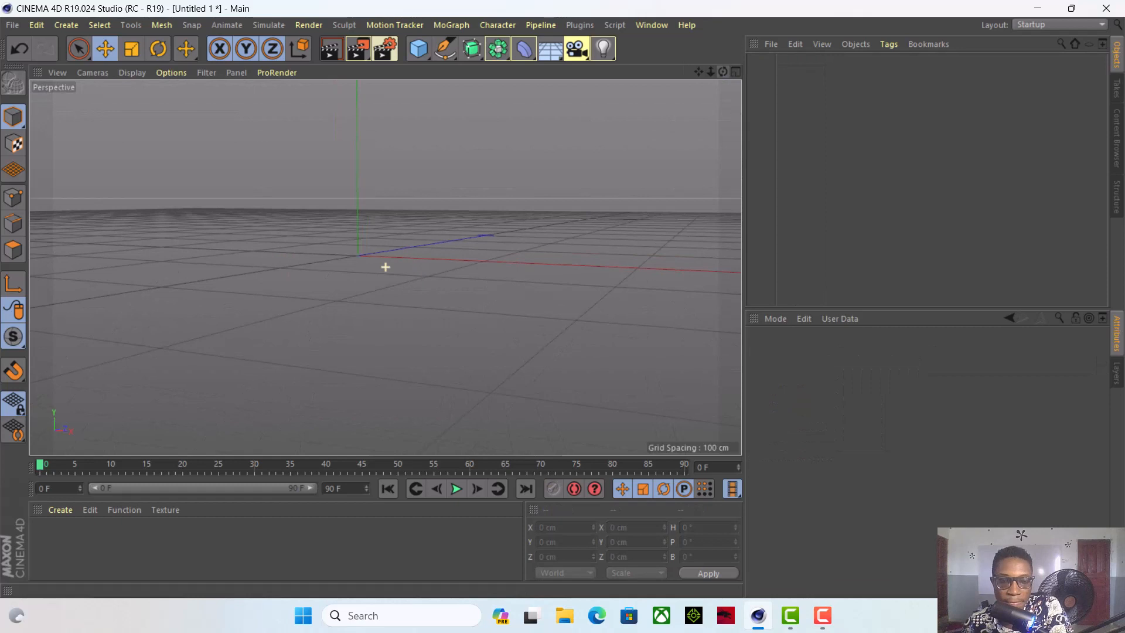
click(419, 50)
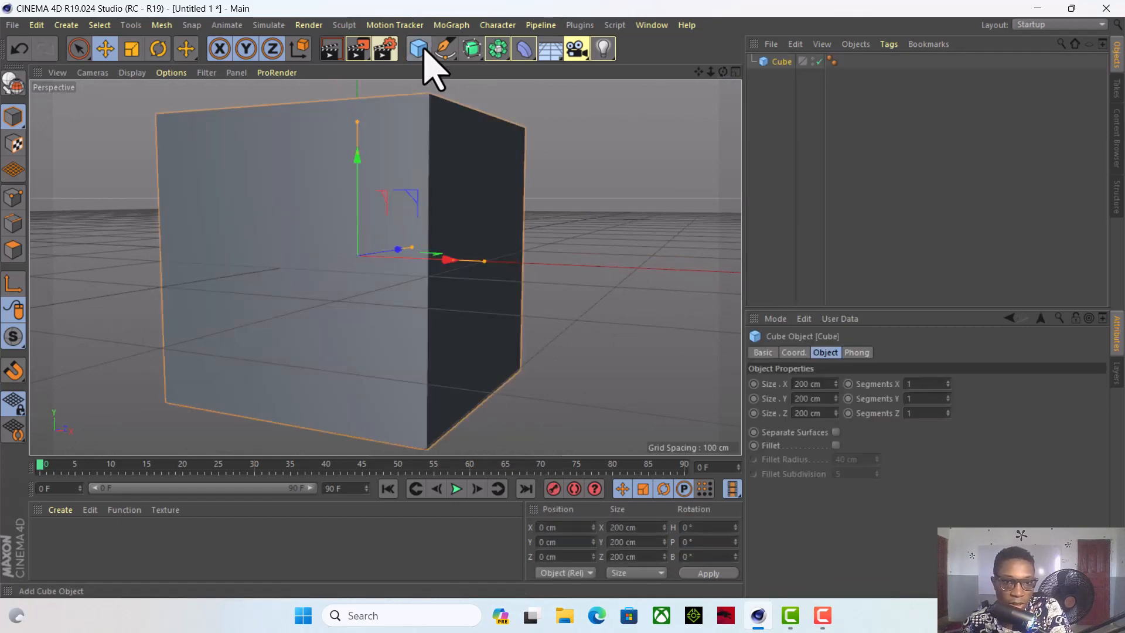
scroll(626, 136, down, 3)
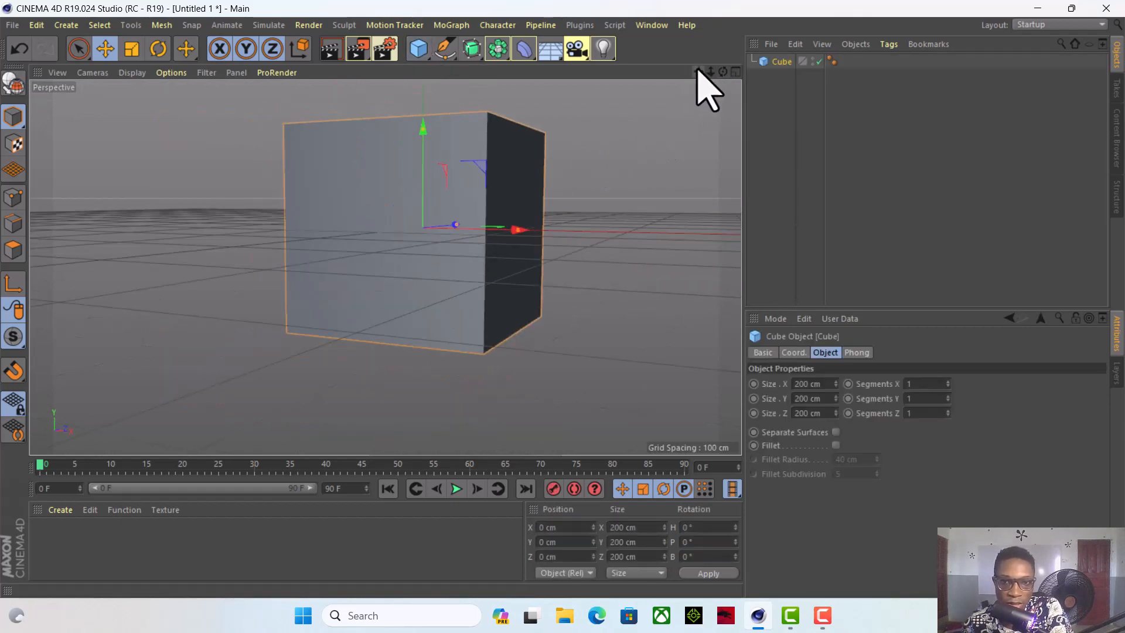
drag(697, 68, 674, 99)
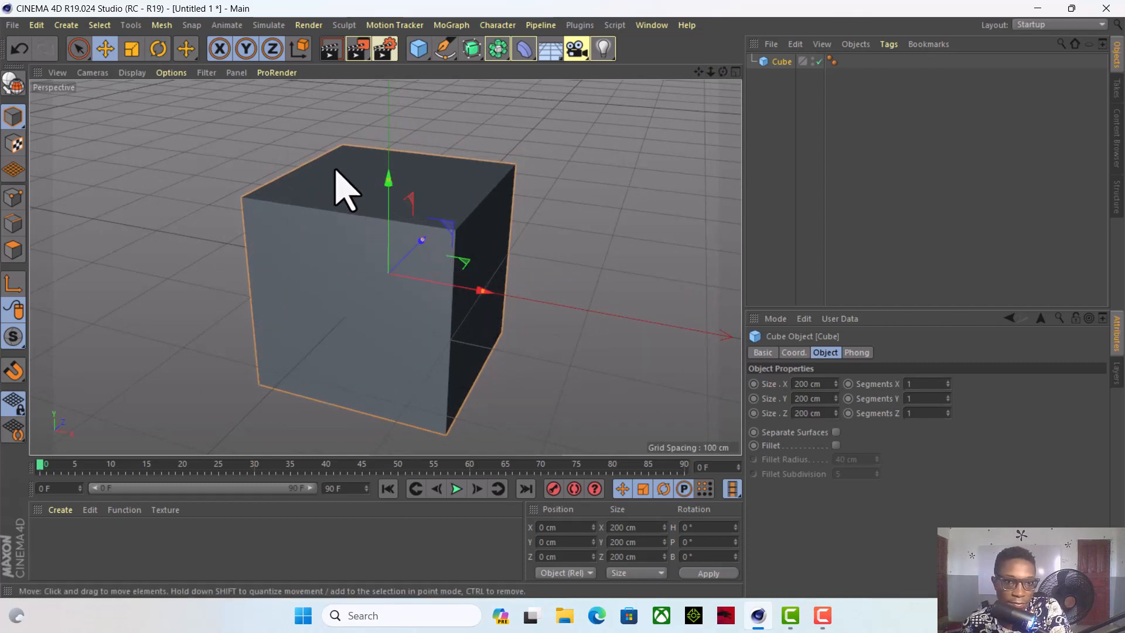
click(13, 82)
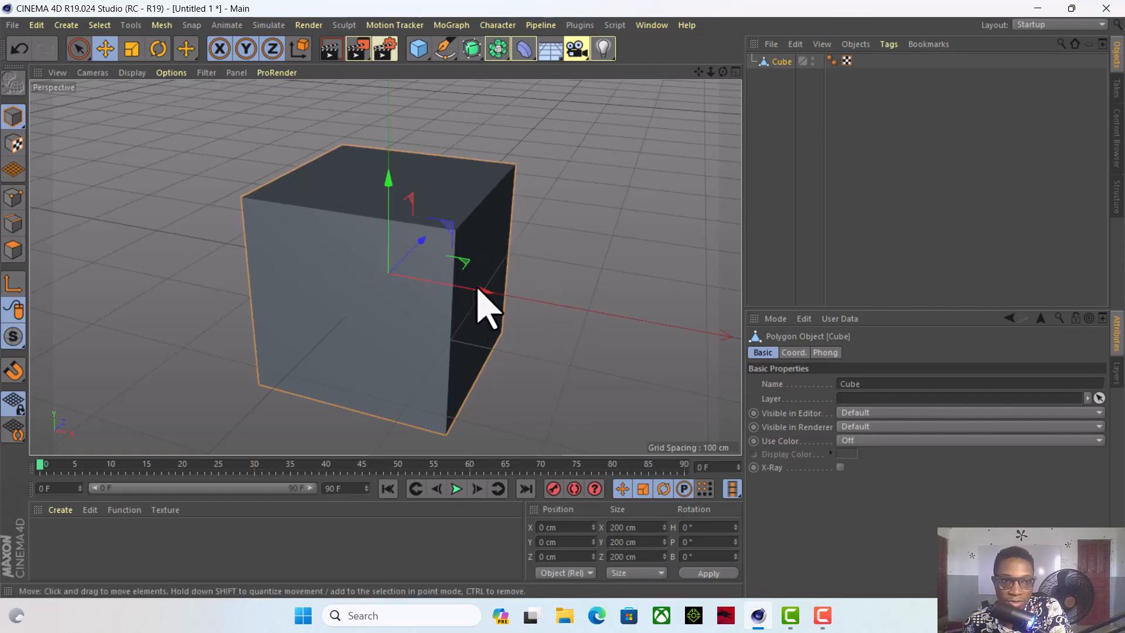
Try scaling the polygon cube unevenly to about 29 cm in X, 37 cm in Y and 197 cm in Z, and delete it.
click(132, 49)
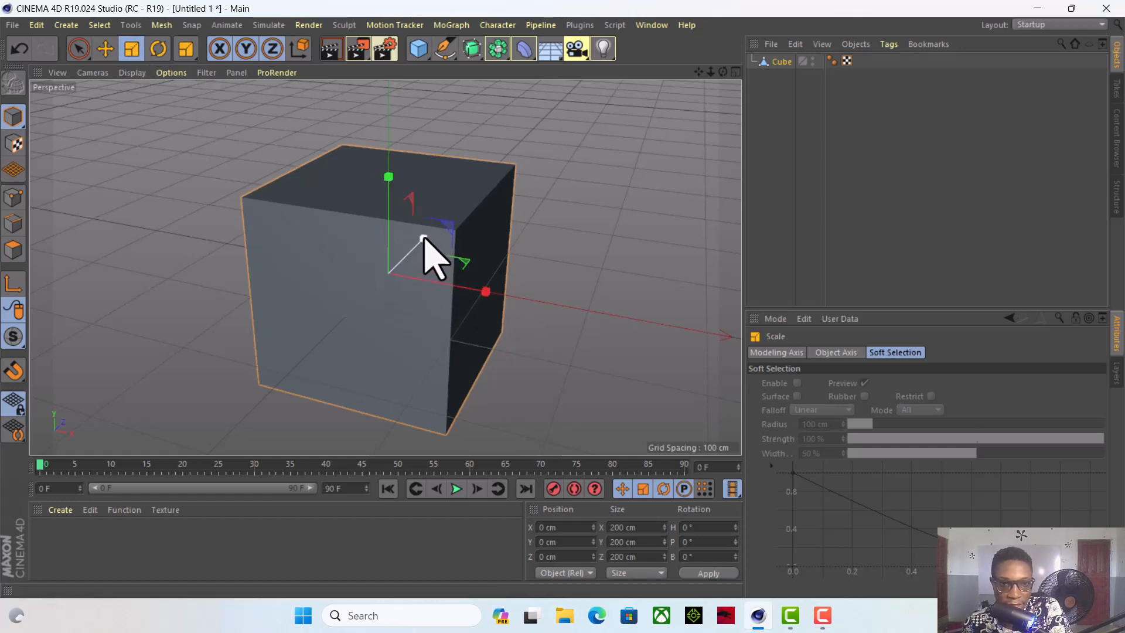
drag(424, 239, 490, 268)
drag(389, 176, 448, 202)
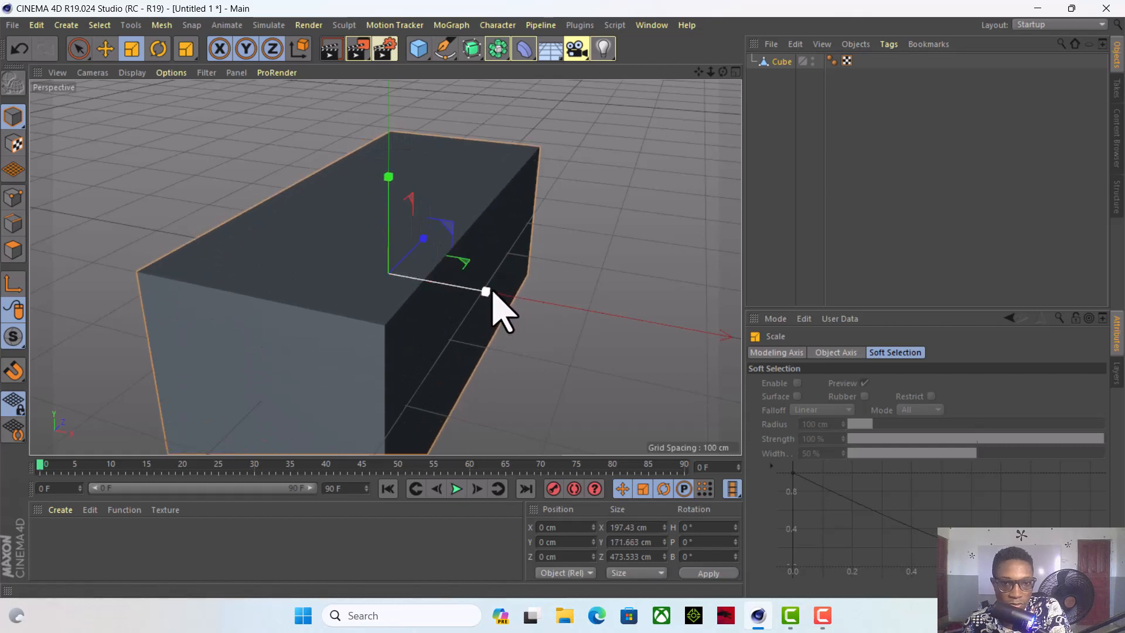
drag(488, 292, 414, 265)
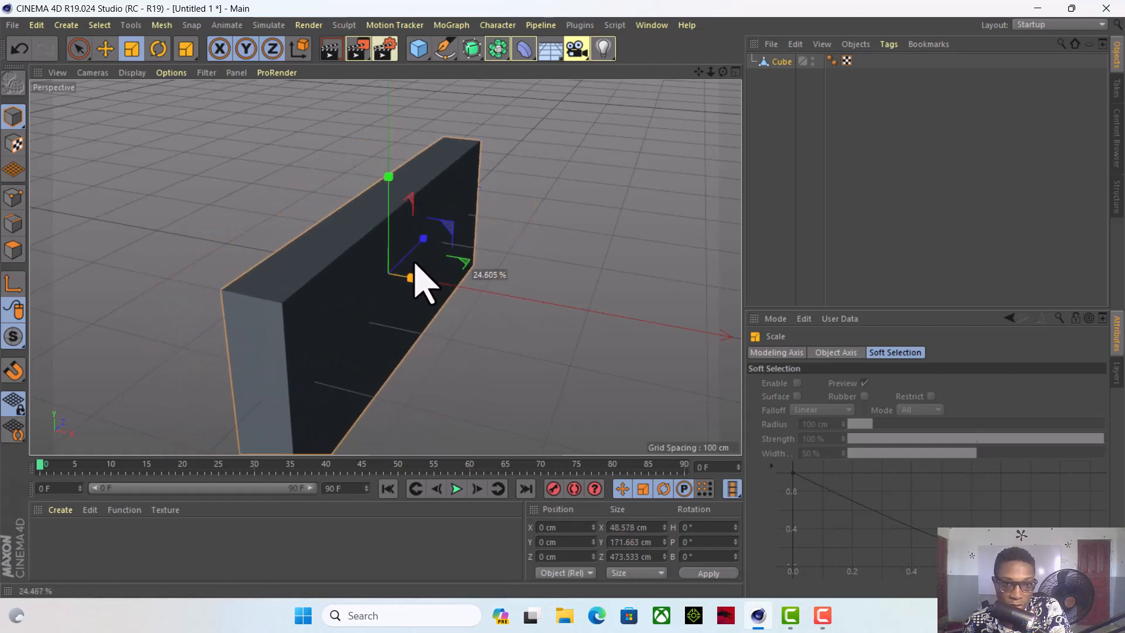
mouse_move(393, 179)
mouse_down()
mouse_move(397, 146)
mouse_move(417, 204)
mouse_move(406, 156)
mouse_move(410, 186)
mouse_up()
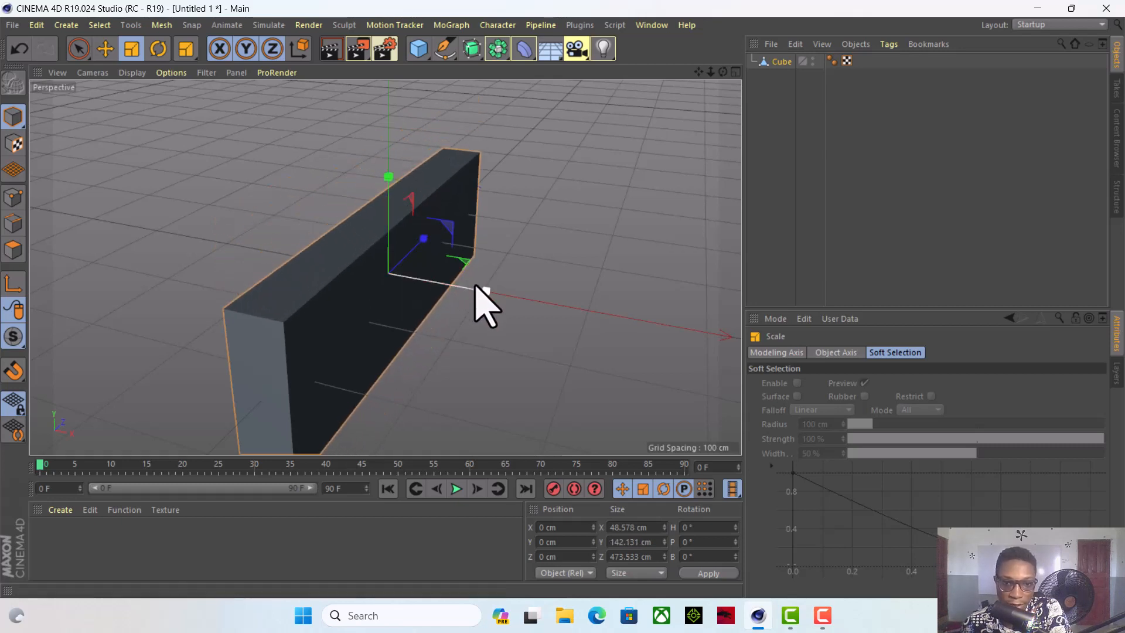
drag(476, 287, 445, 282)
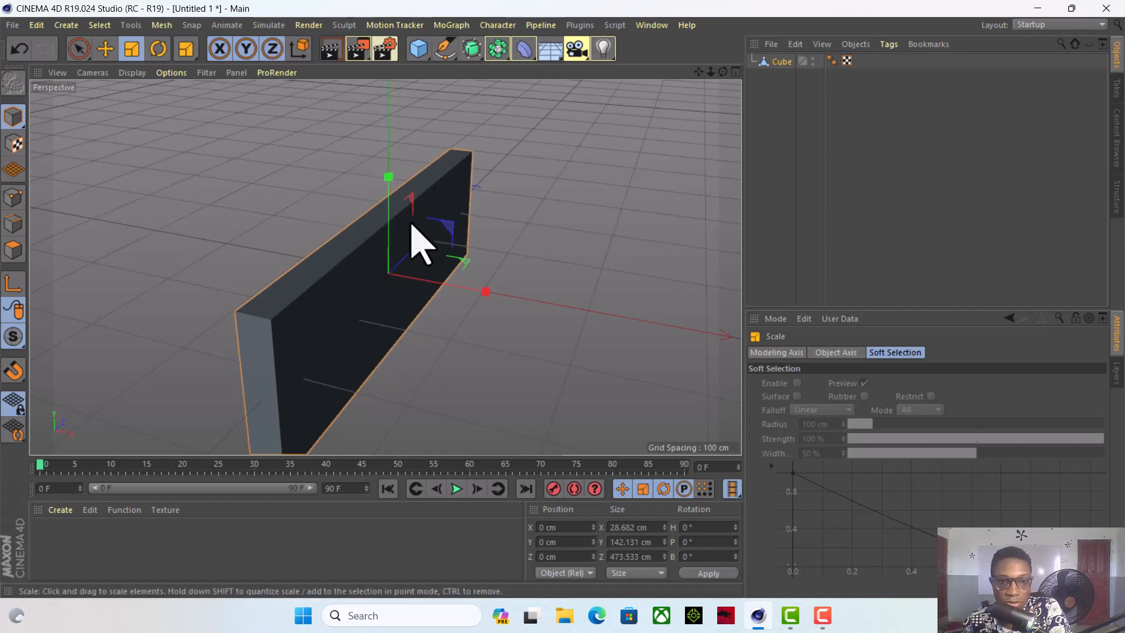
drag(388, 177, 434, 215)
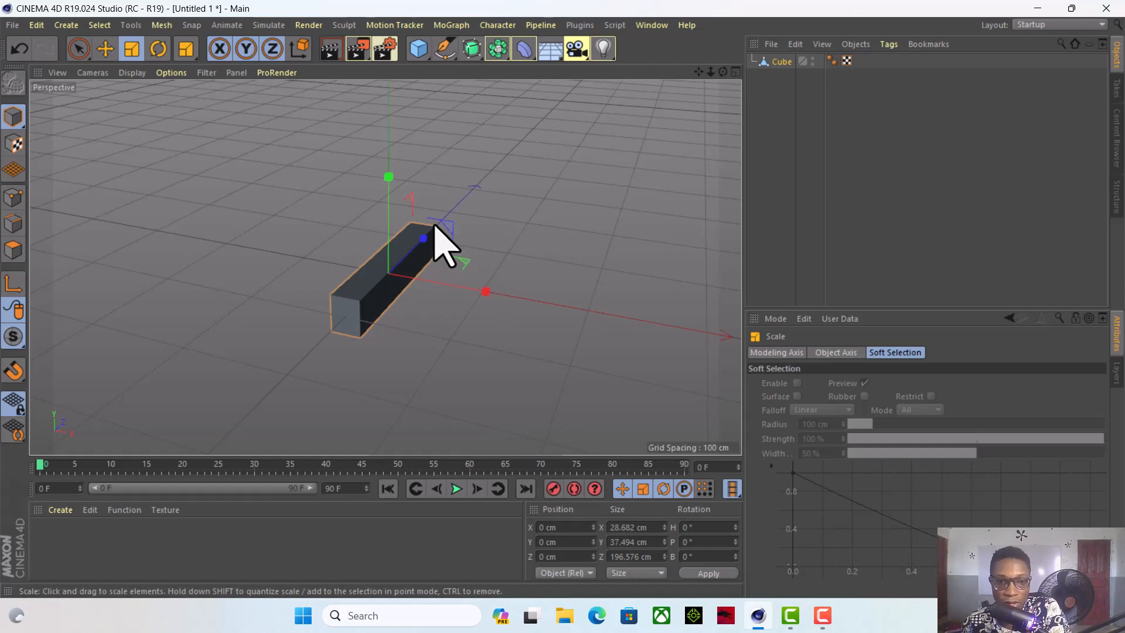
click(391, 312)
key(Delete)
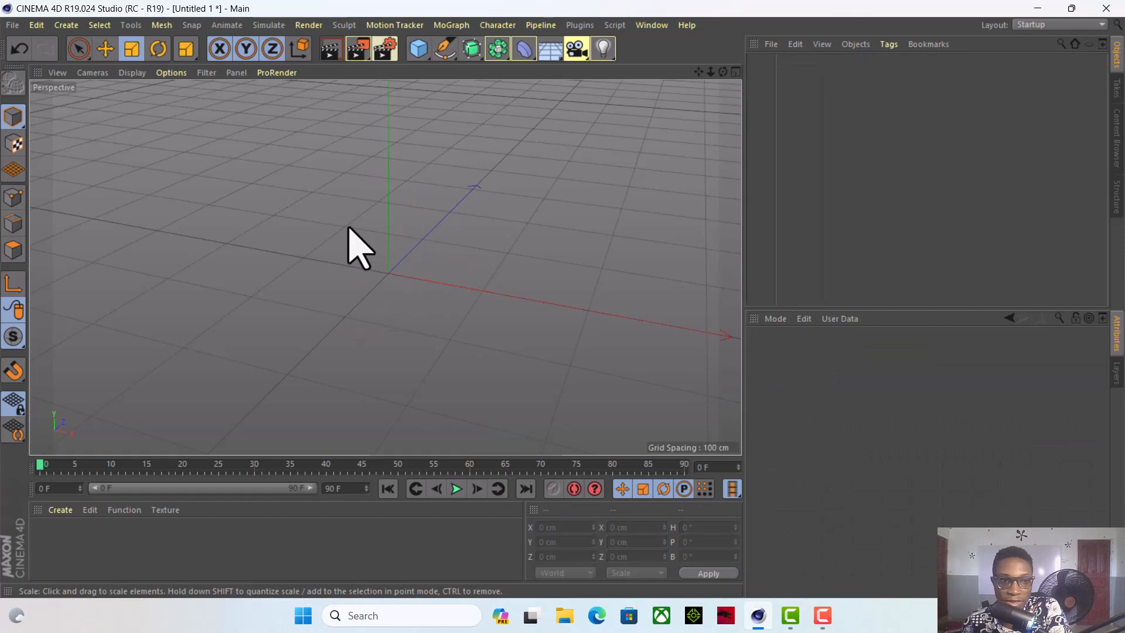
Add a new 200 cm cube and move it to about X -7 cm, Y -34 cm, Z 172 cm.
click(416, 49)
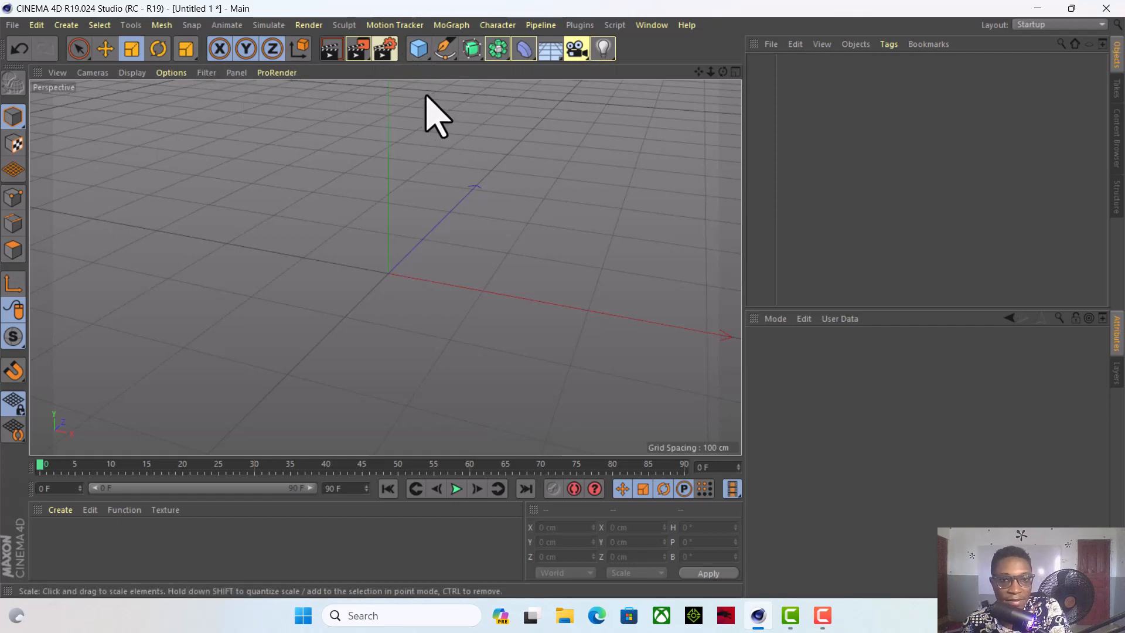
click(419, 49)
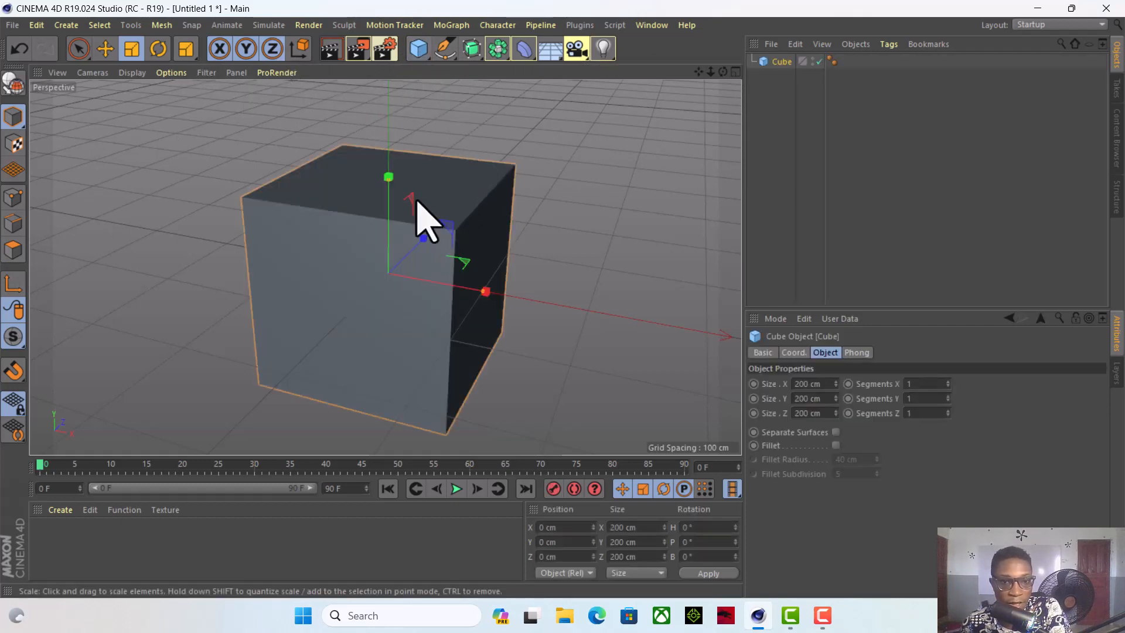
click(105, 50)
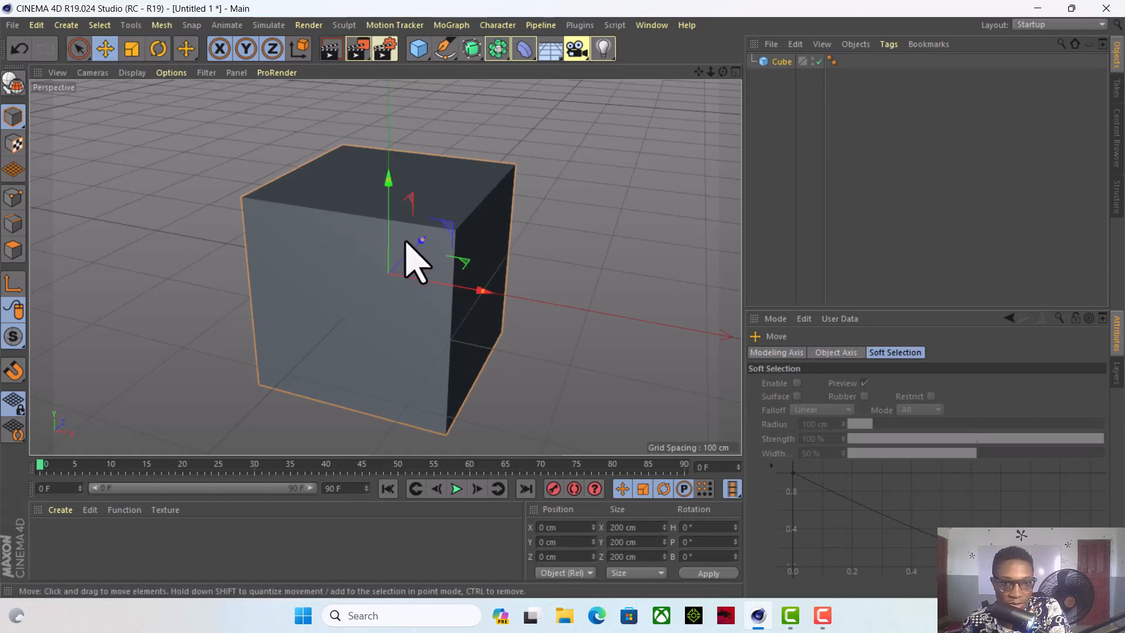
drag(408, 254, 404, 165)
drag(321, 88, 321, 107)
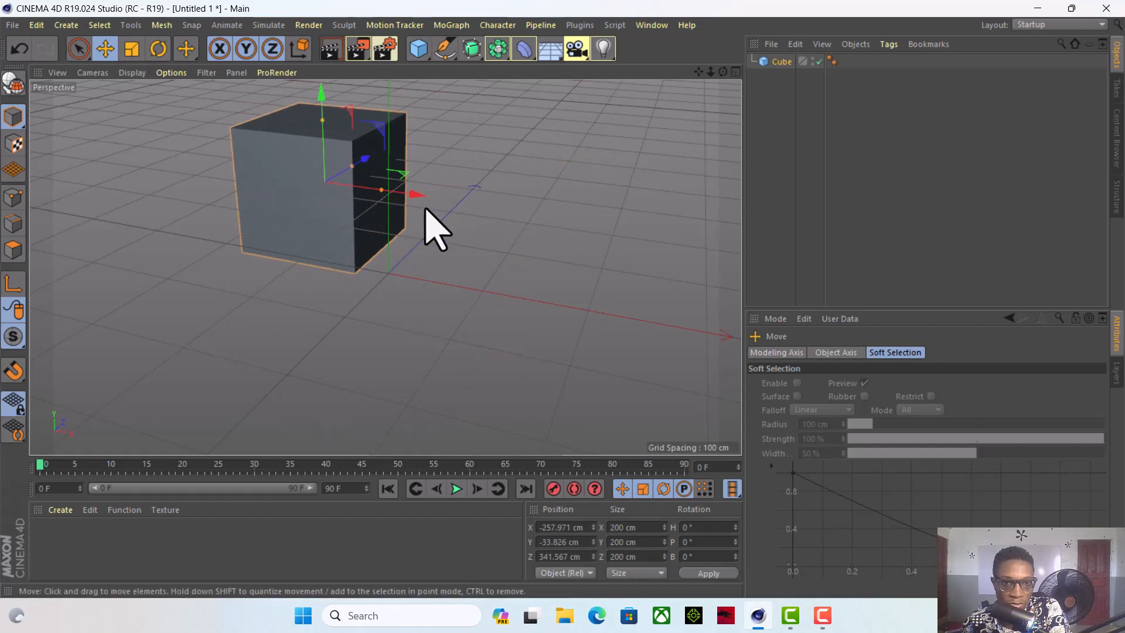
drag(424, 203, 563, 284)
drag(499, 176, 466, 225)
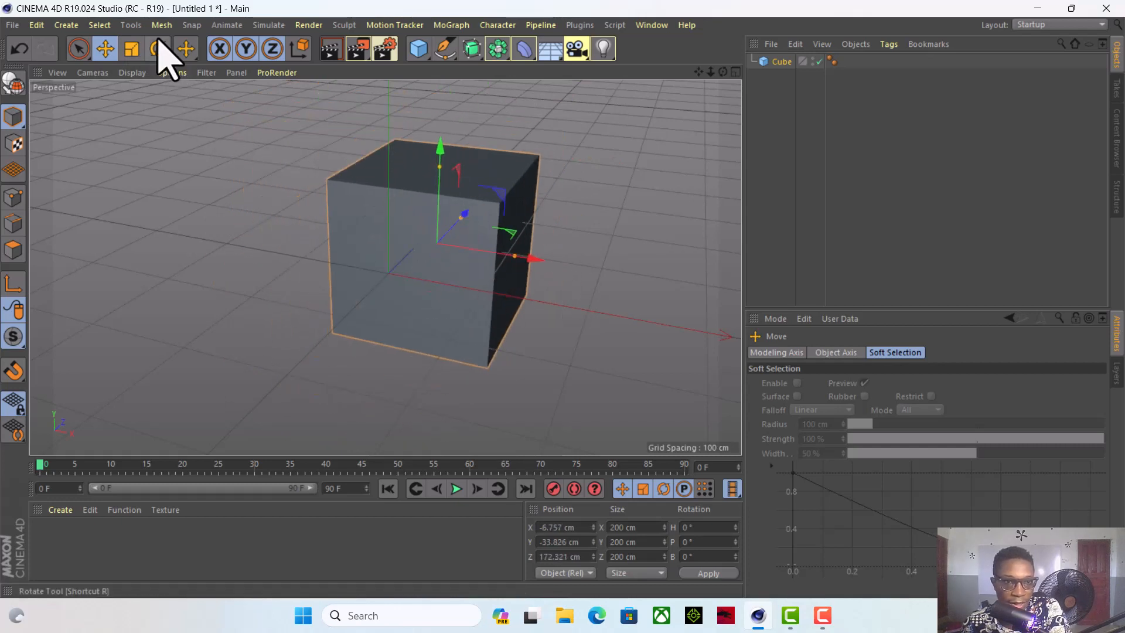
Try rotating the cube around its axes to about H -9°, P -86°, B -259°, and delete it.
click(158, 48)
drag(428, 271, 586, 300)
drag(451, 259, 427, 289)
drag(414, 218, 530, 218)
drag(396, 220, 434, 227)
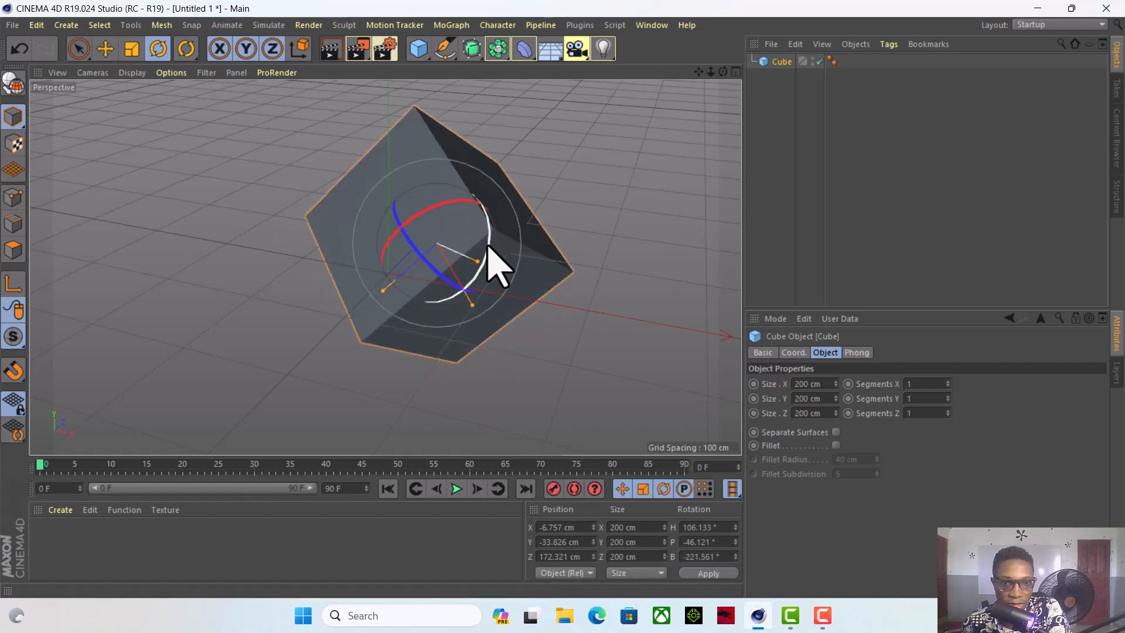
drag(492, 258, 409, 231)
drag(407, 271, 255, 214)
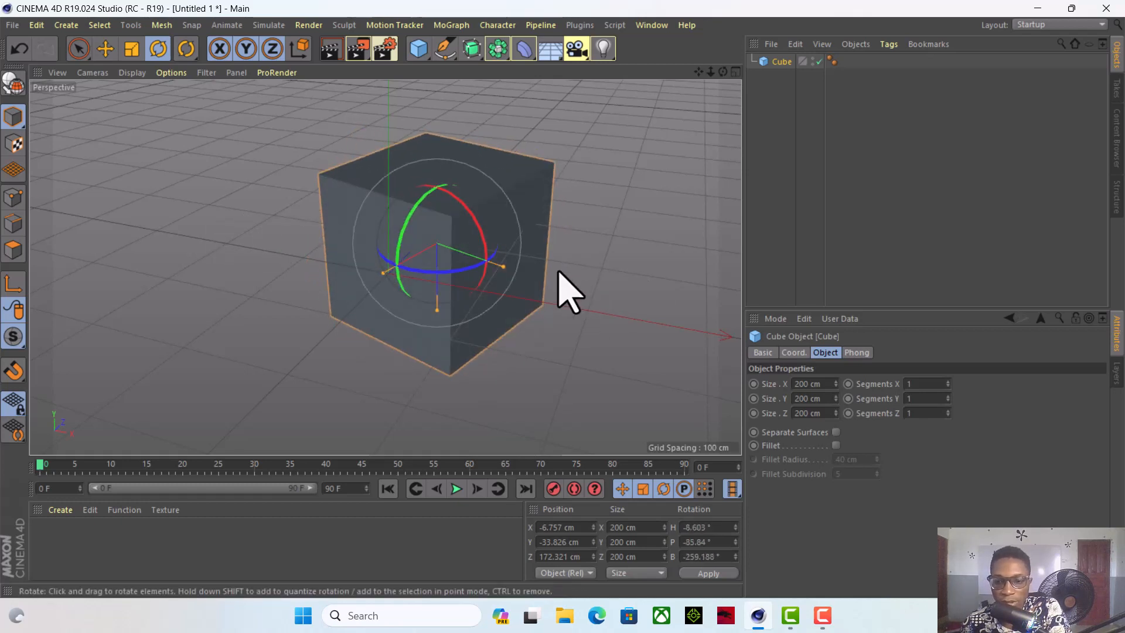
key(Delete)
Add a new 200 cm cube at the origin.
click(419, 53)
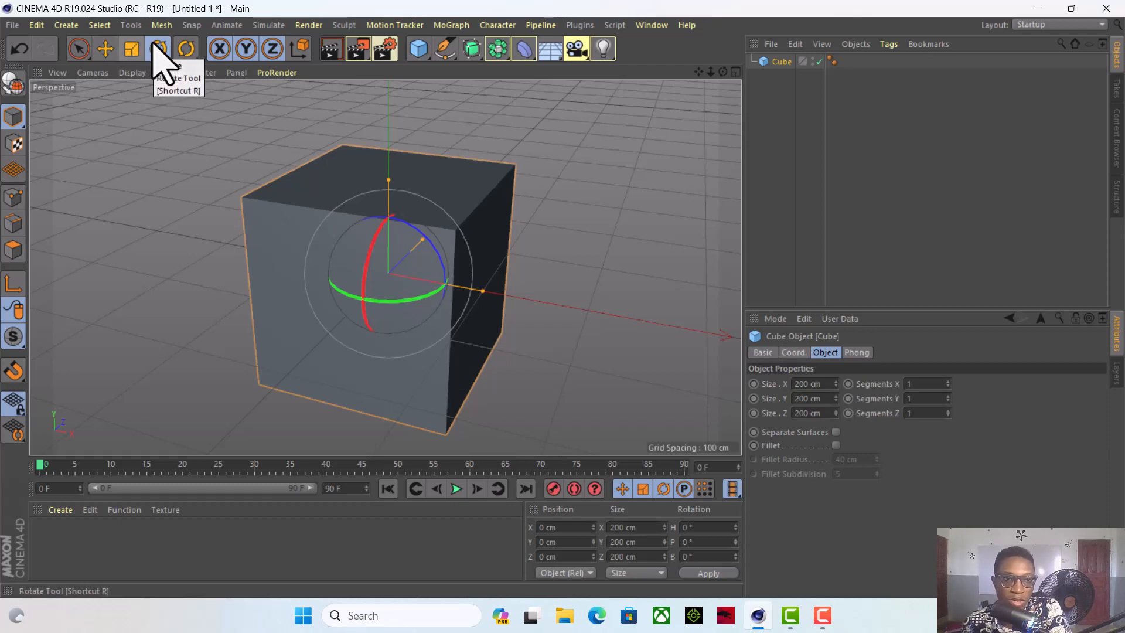
click(195, 58)
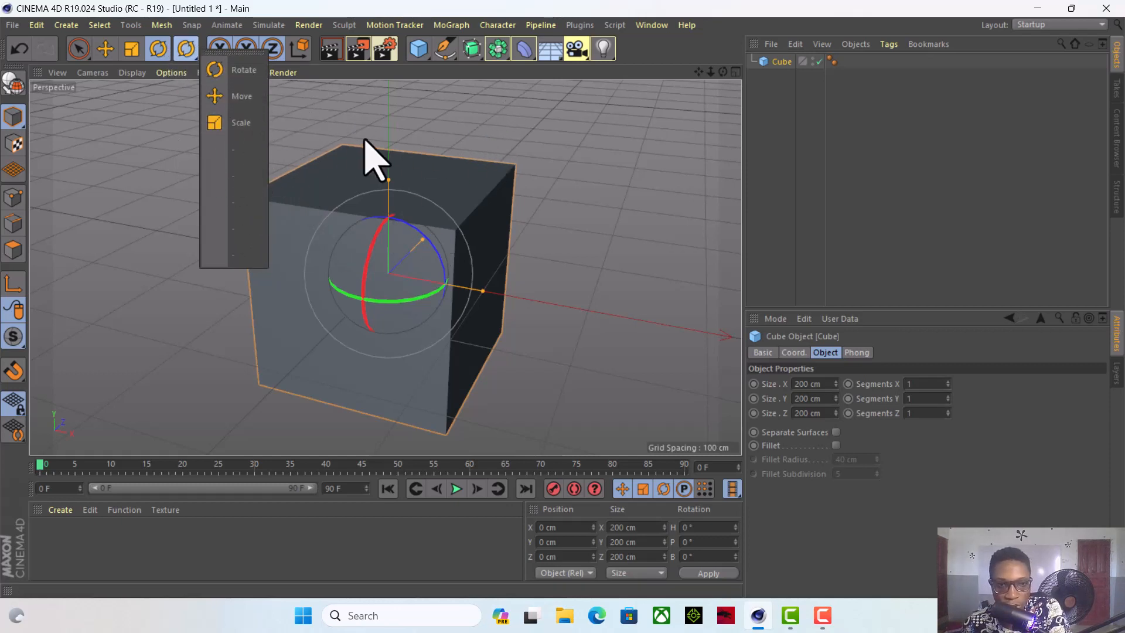
click(375, 113)
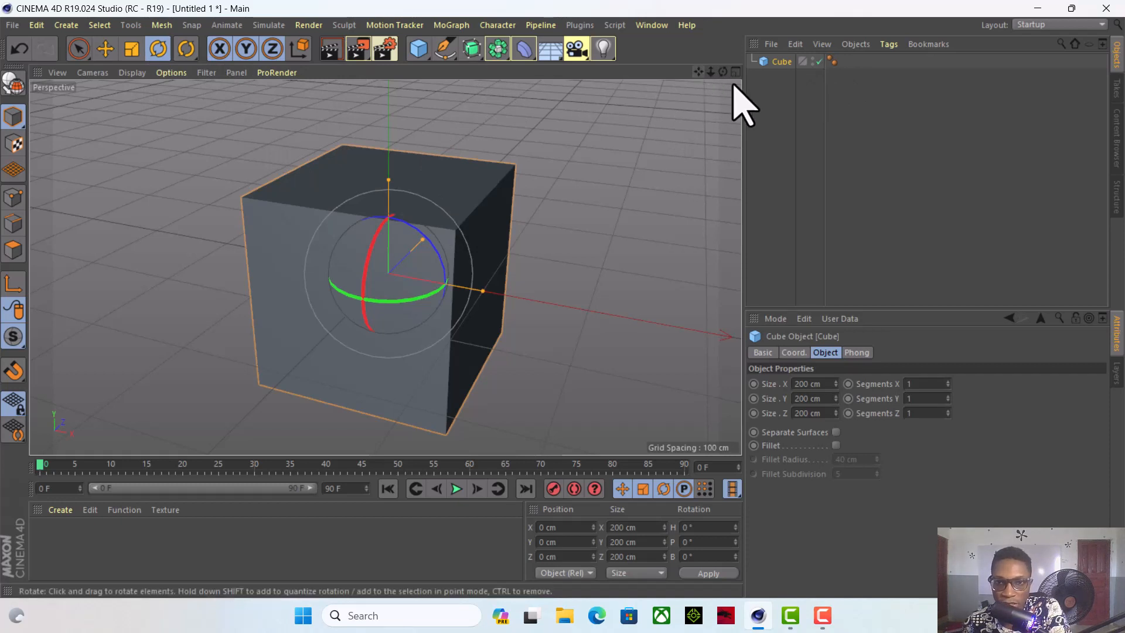
Pan, zoom and orbit the perspective view around the cube.
drag(698, 74, 386, 268)
drag(711, 71, 386, 267)
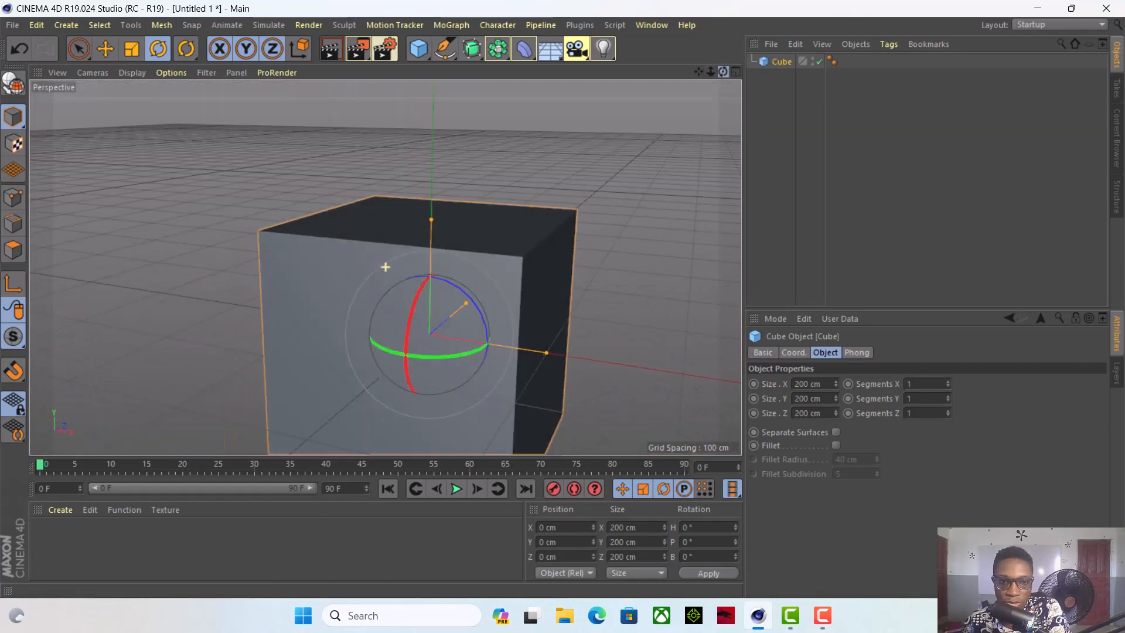
drag(697, 72, 384, 266)
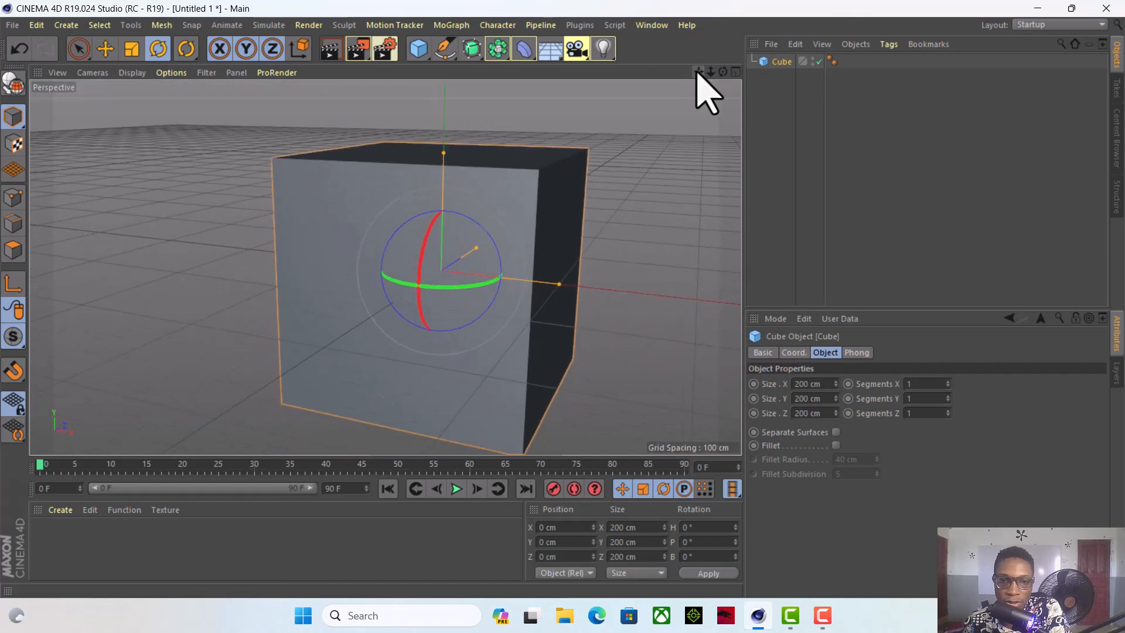
Examine the cube in the four-view layout and the enlarged orthographic views, and return to the full perspective view.
click(736, 72)
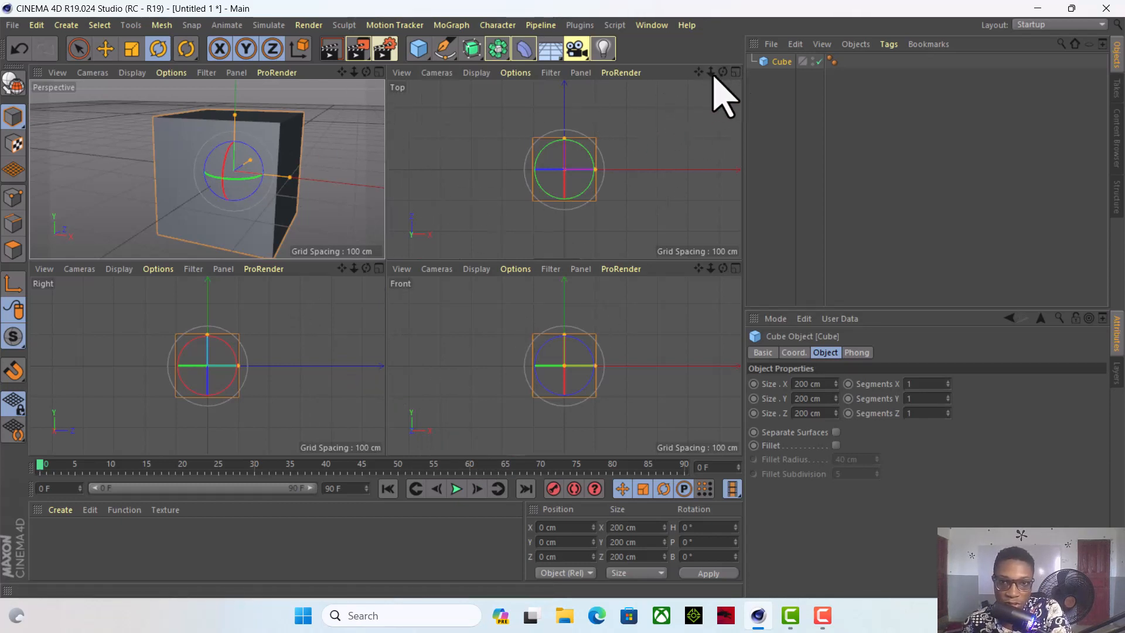
click(736, 72)
click(735, 72)
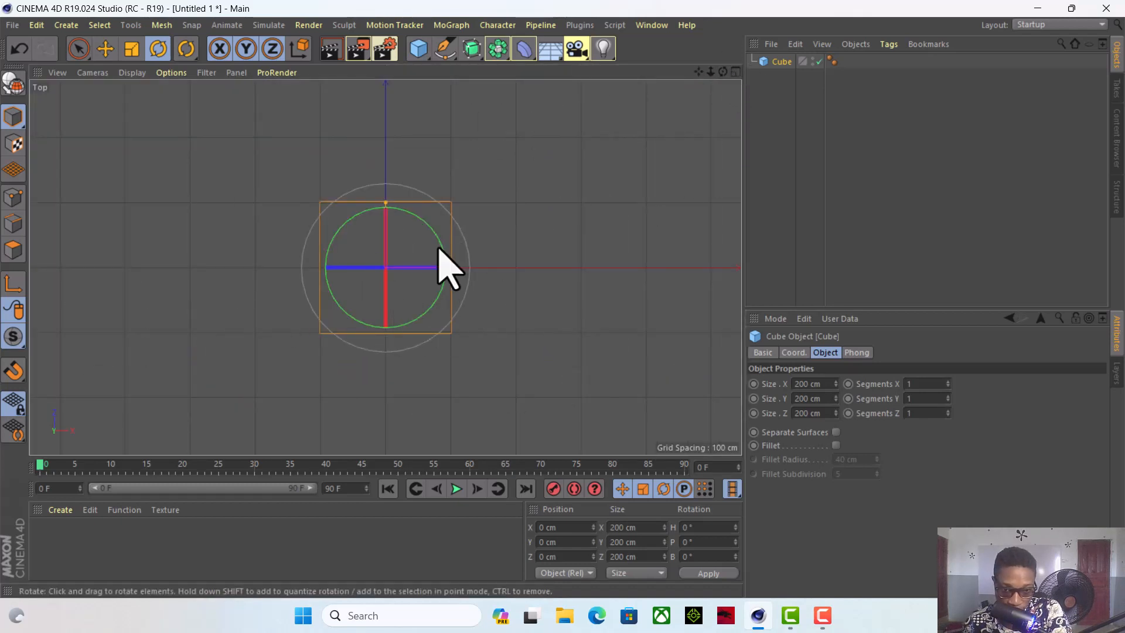
click(737, 71)
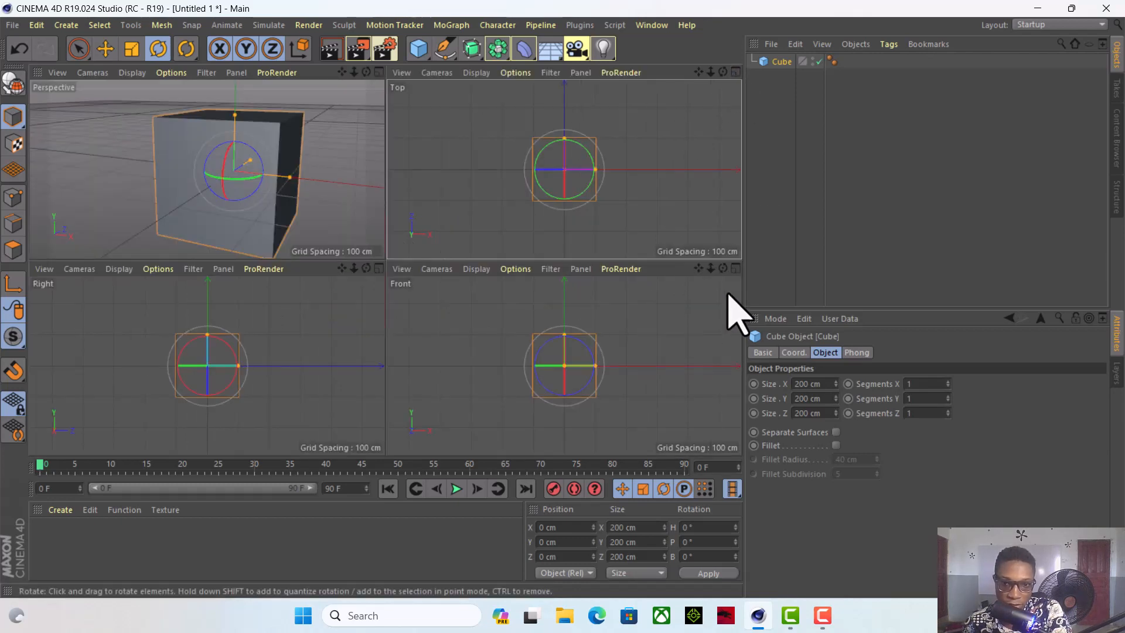
click(737, 270)
click(736, 72)
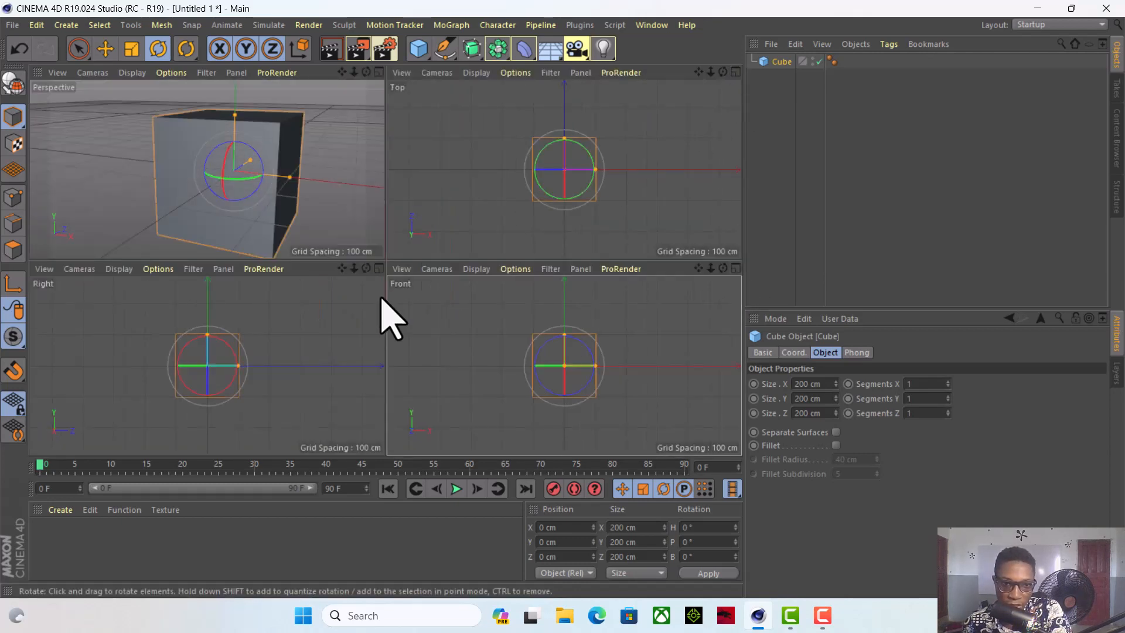
click(378, 262)
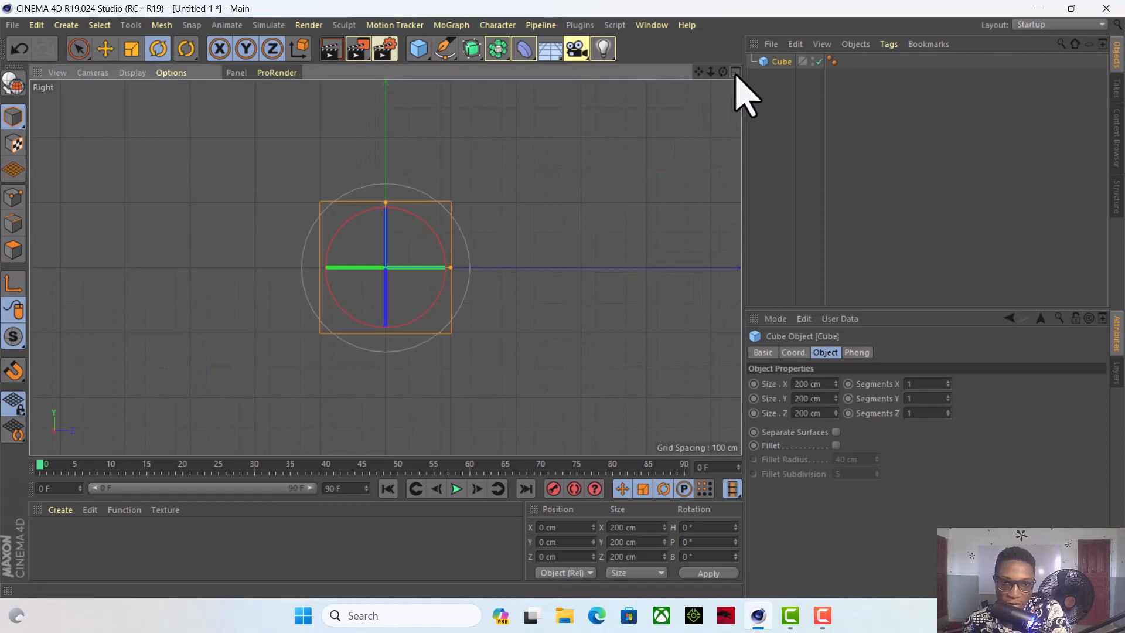
click(736, 72)
click(380, 72)
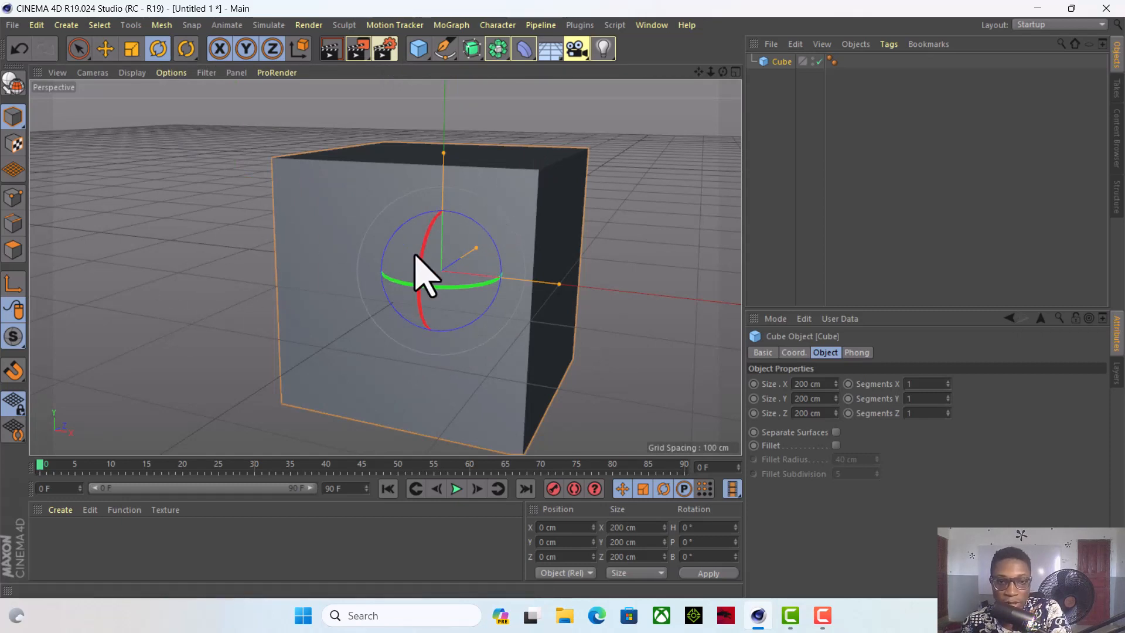
Rotate the cube slightly to about H 0.4°, P 0.1°, B -1° and convert it to an editable polygon object.
mouse_move(723, 72)
mouse_down()
mouse_move(706, 75)
mouse_move(719, 88)
mouse_up()
scroll(547, 183, down, 4)
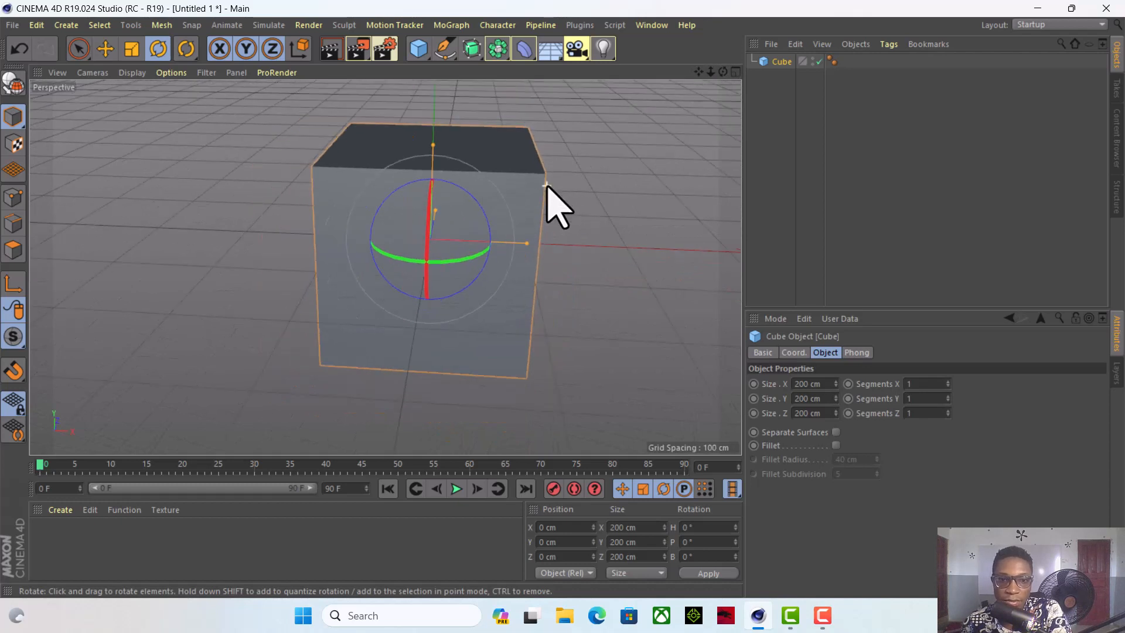
drag(698, 72, 641, 95)
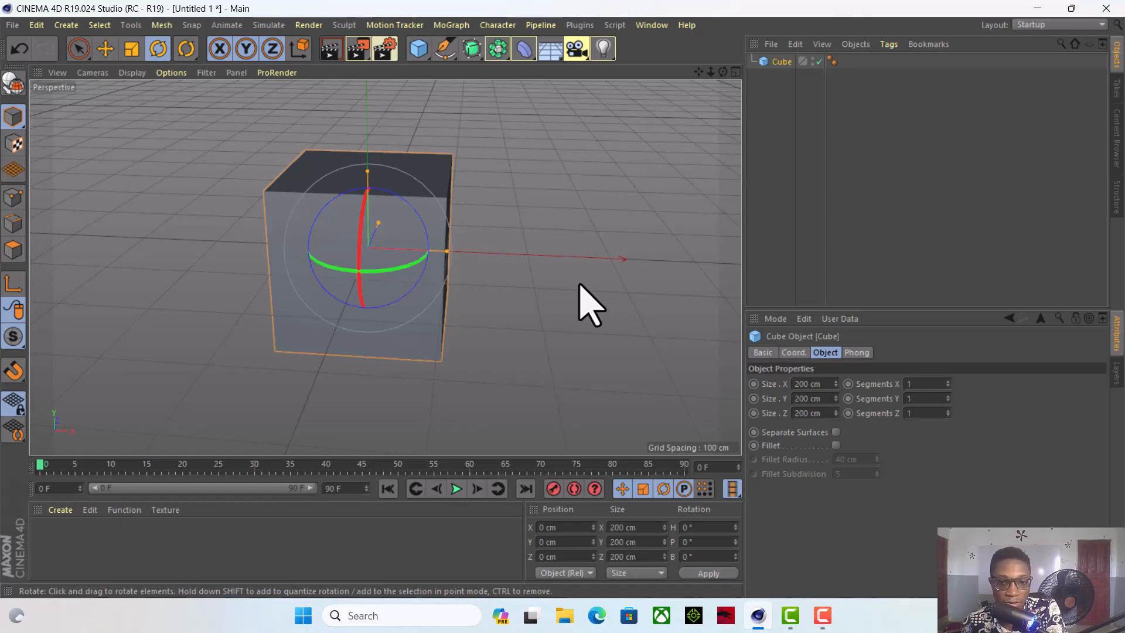
drag(589, 289, 598, 287)
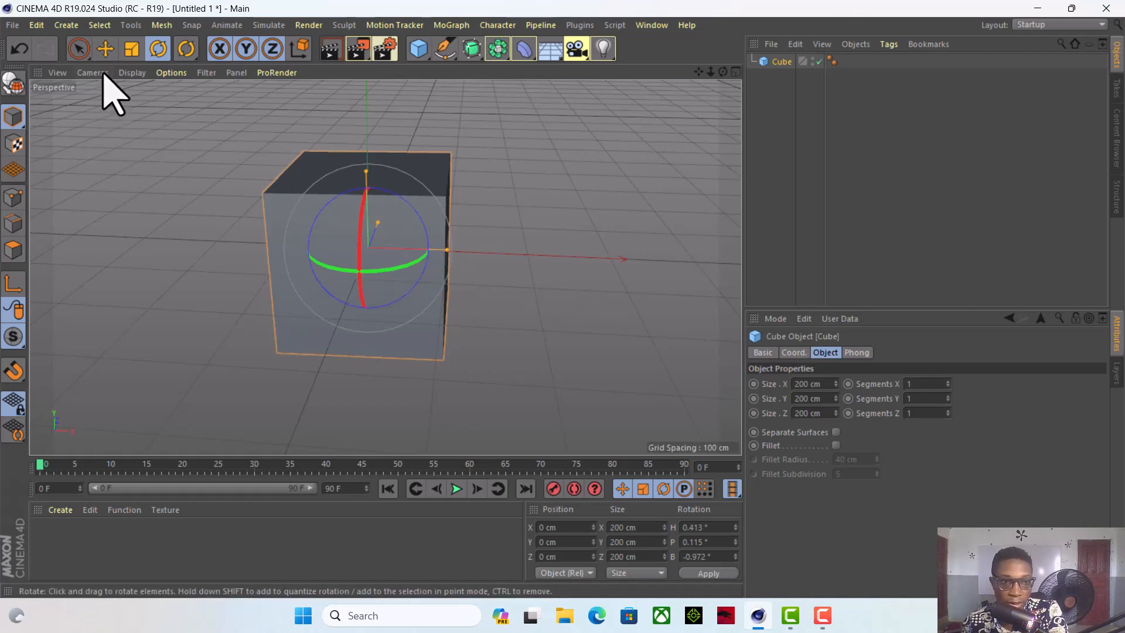
click(105, 48)
click(13, 82)
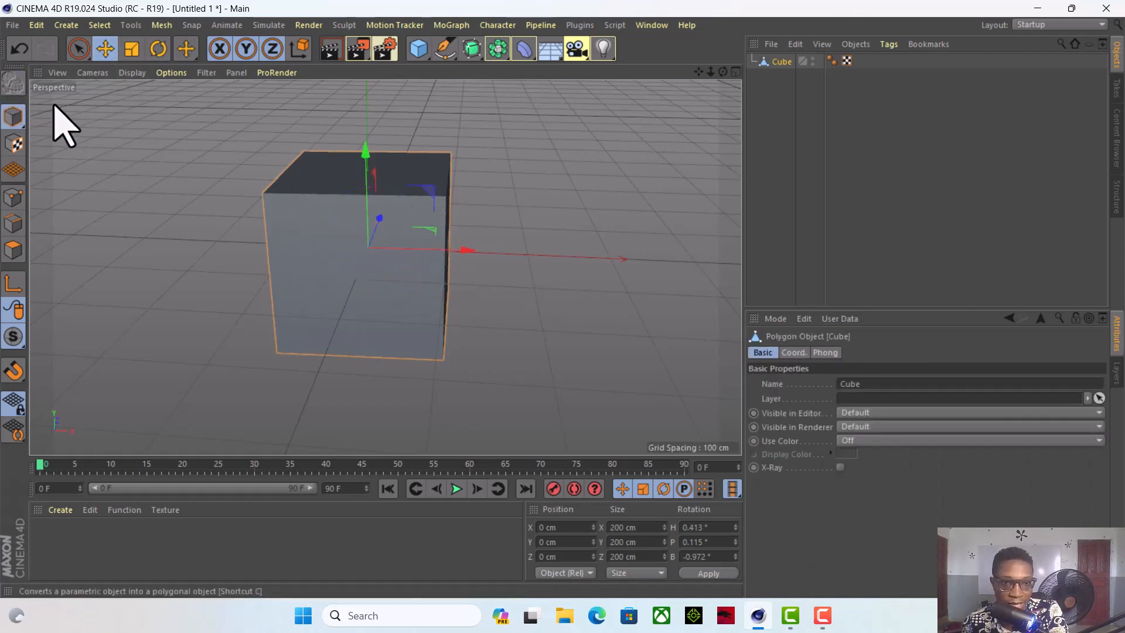
In point mode, move the cube's upper front-left corner point to about X -15 cm, Y 4 cm, Z -26 cm.
click(14, 197)
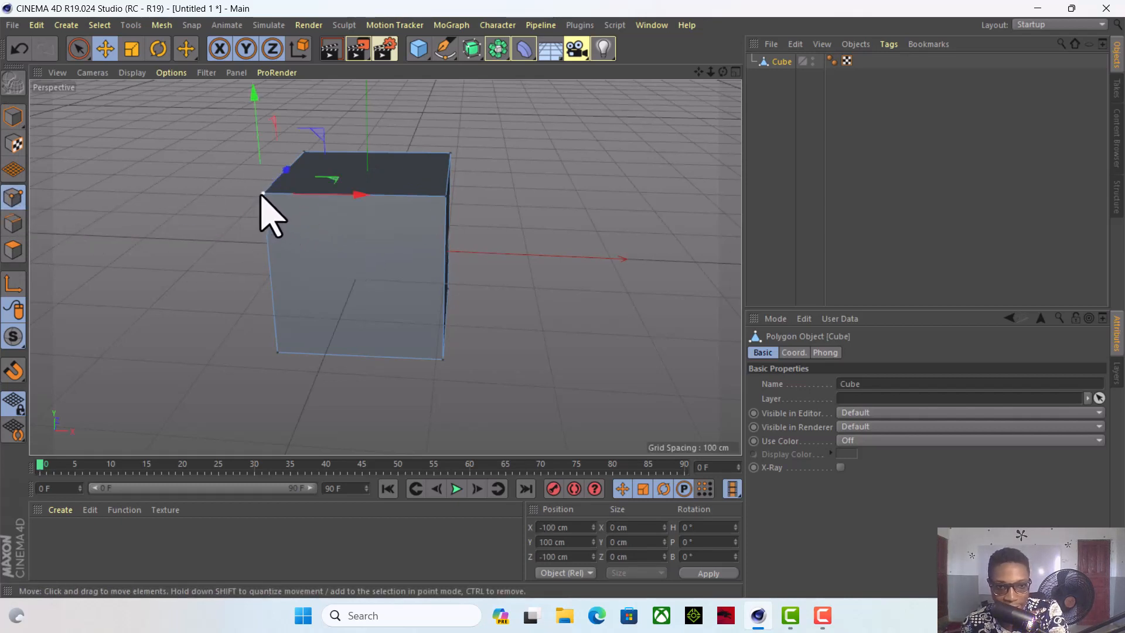
drag(262, 194, 405, 236)
drag(307, 143, 340, 194)
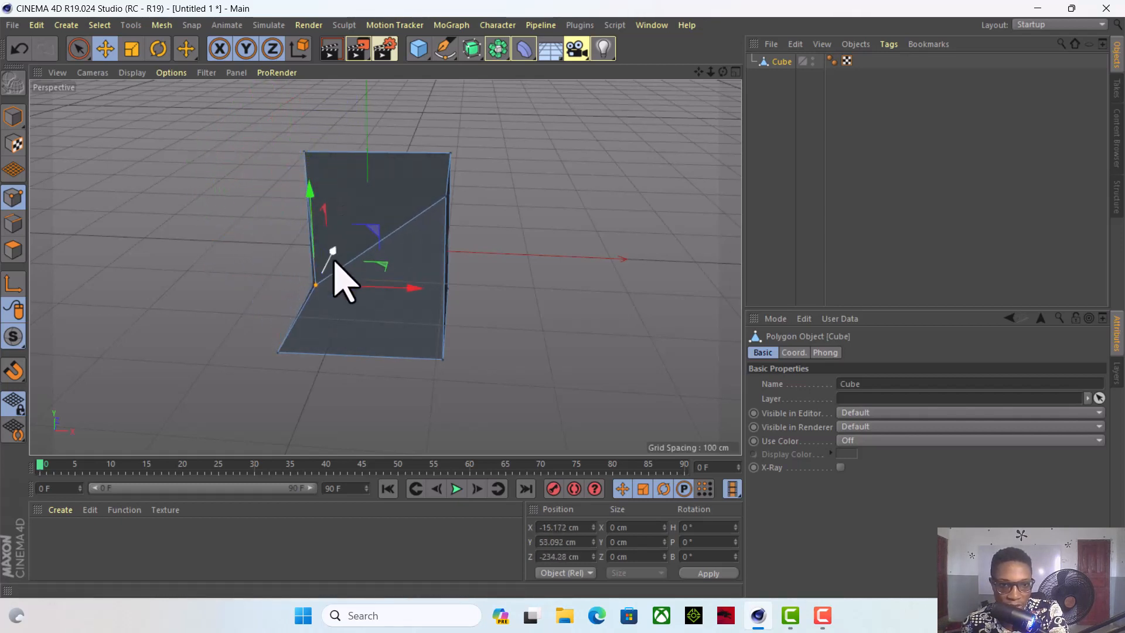
drag(333, 249, 360, 213)
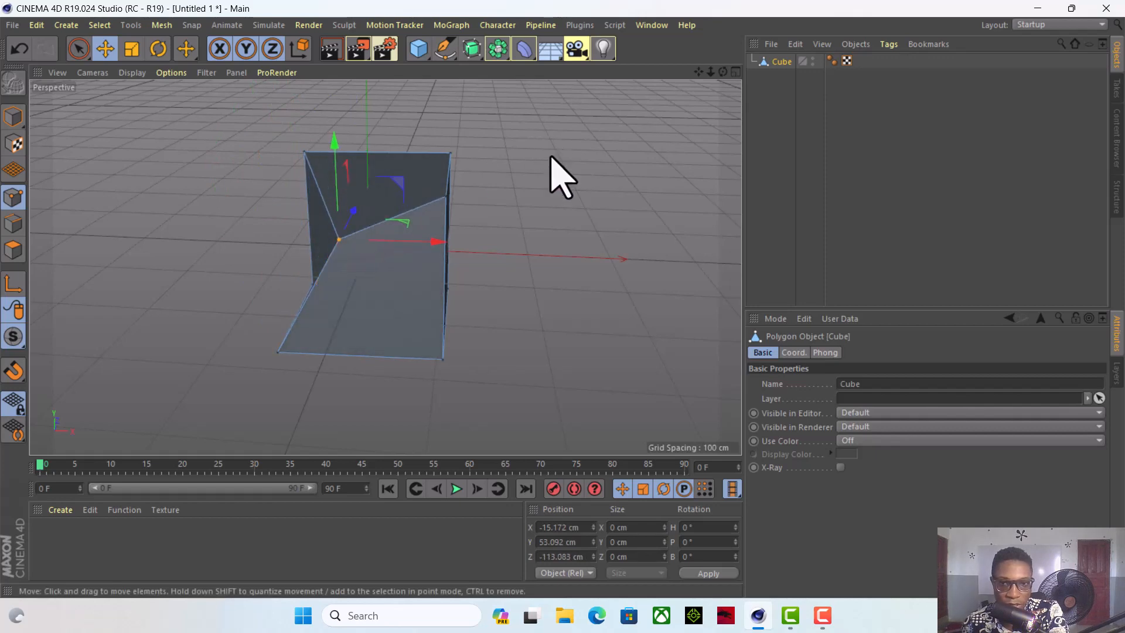
drag(724, 71, 768, 97)
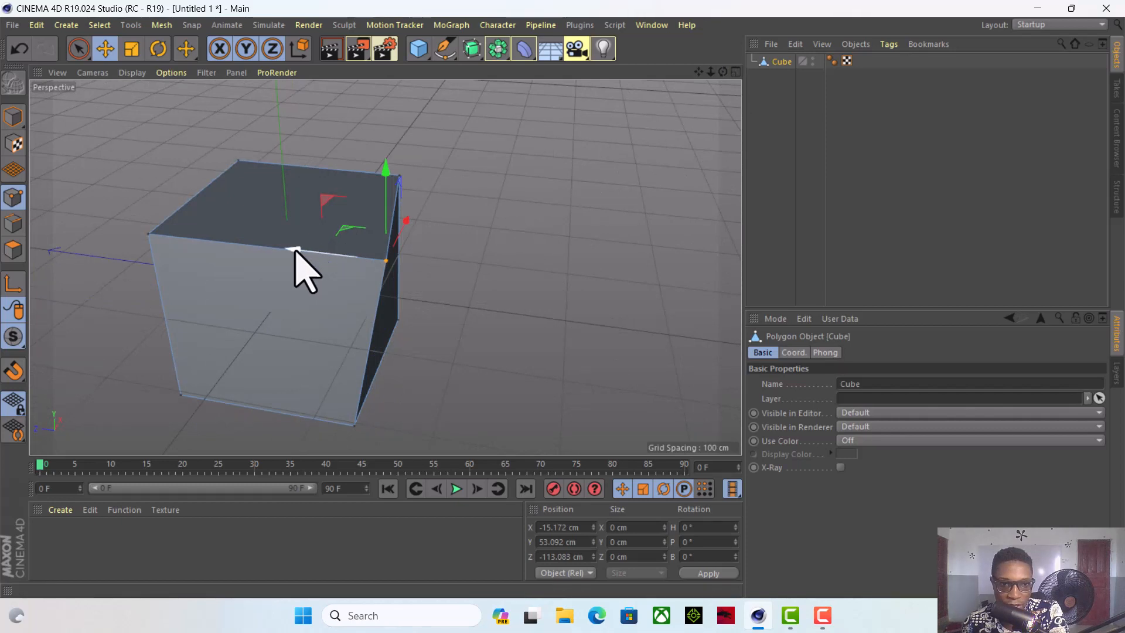
drag(294, 248, 247, 238)
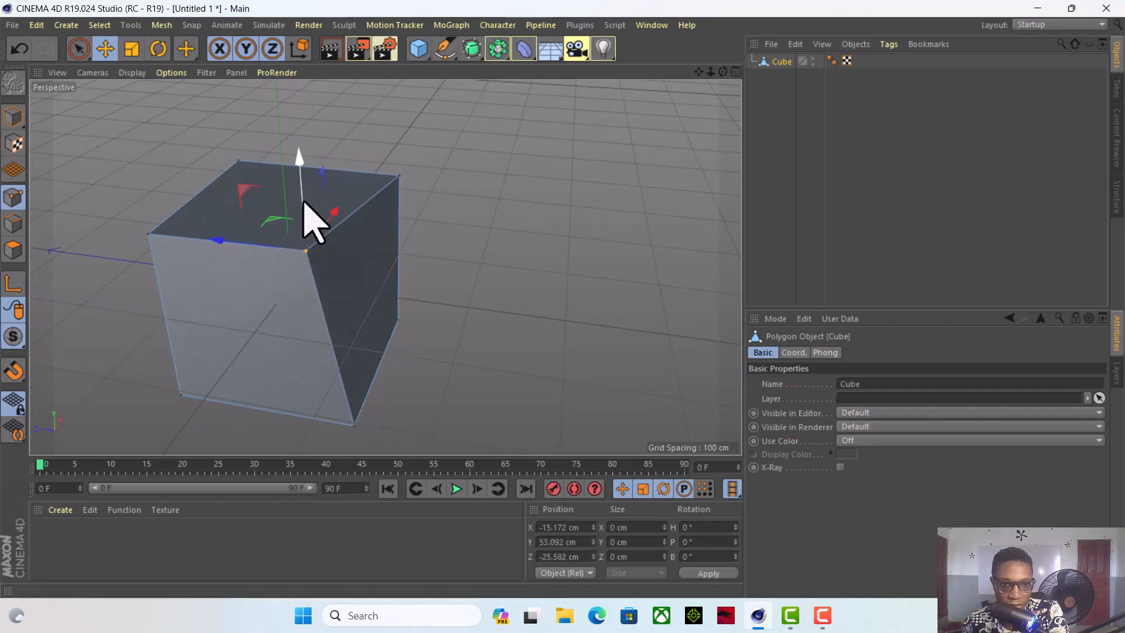
mouse_move(310, 195)
mouse_down()
mouse_move(320, 234)
mouse_move(318, 212)
mouse_up()
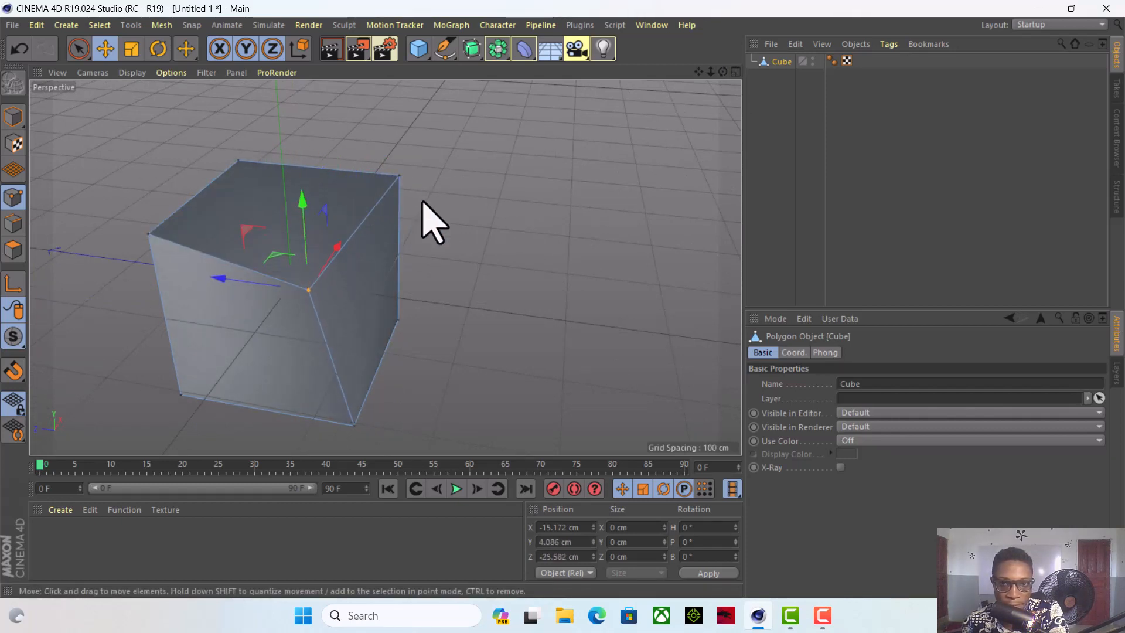
Undo all the moves of the cube's upper front-left corner point.
drag(723, 71, 486, 187)
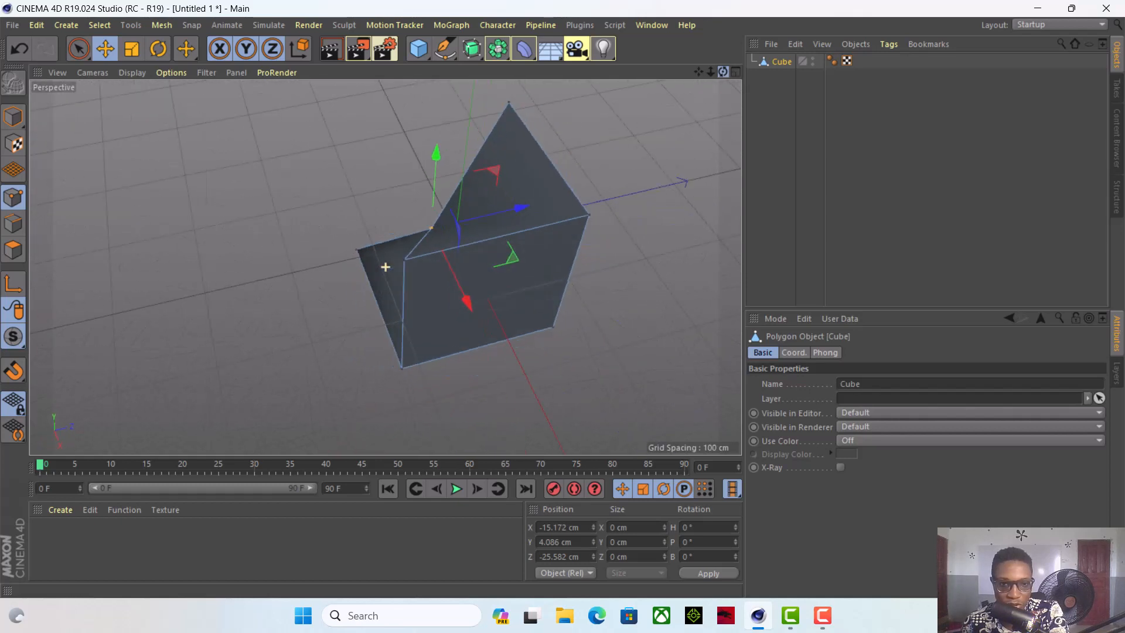
drag(385, 266, 394, 221)
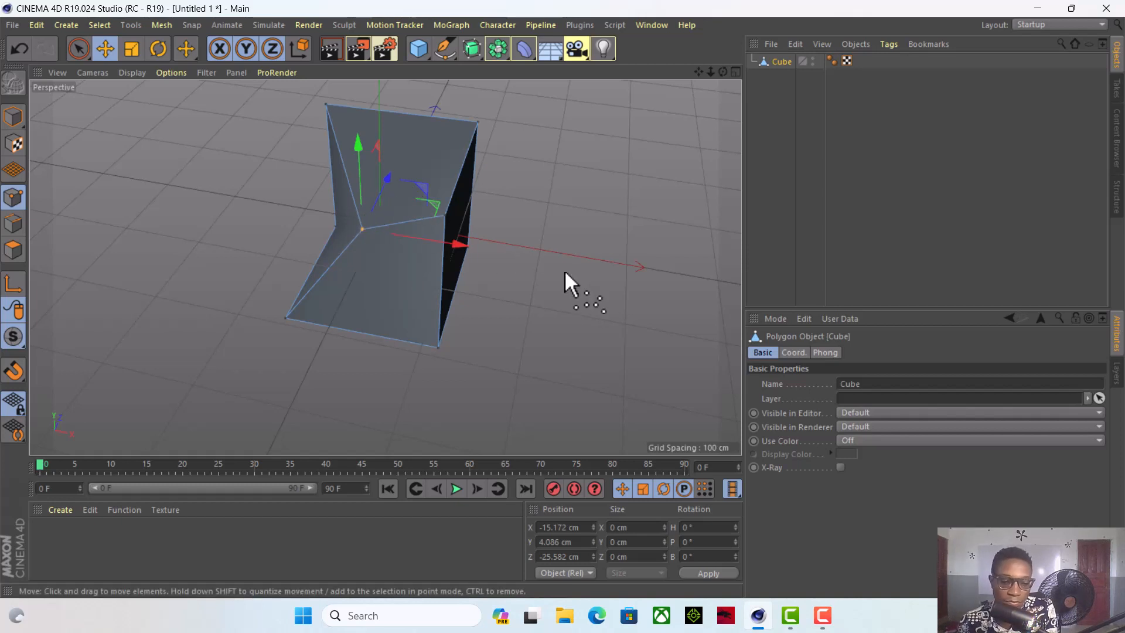
key(ctrl+z)
key(ctrl+z)
key(ctrl+z)
key(ctrl+z)
key(ctrl+z)
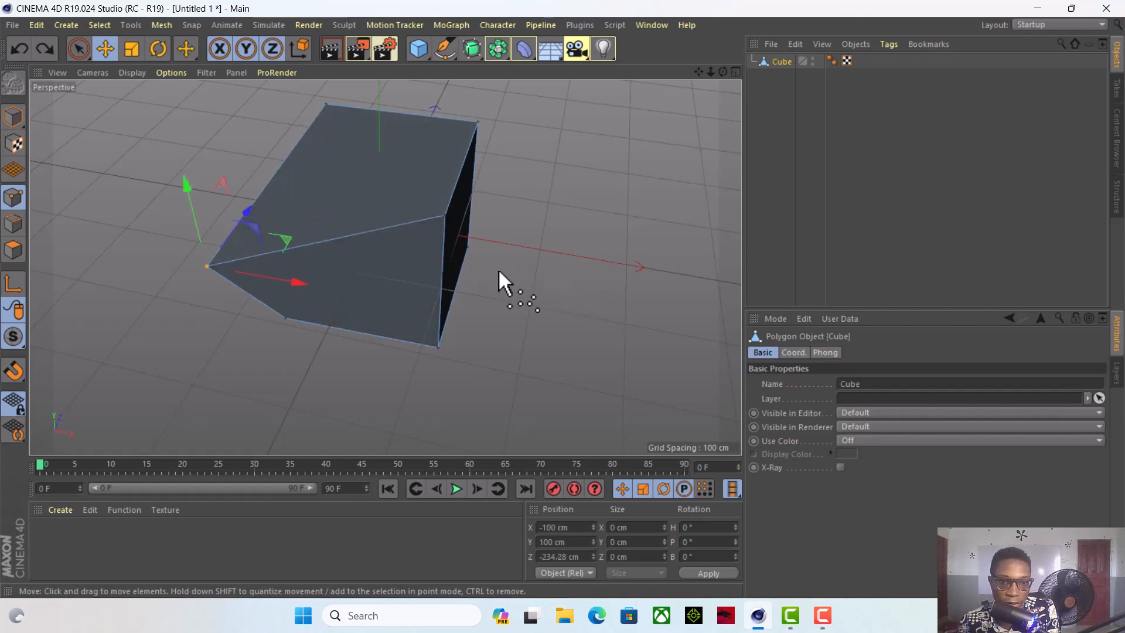
key(ctrl+z)
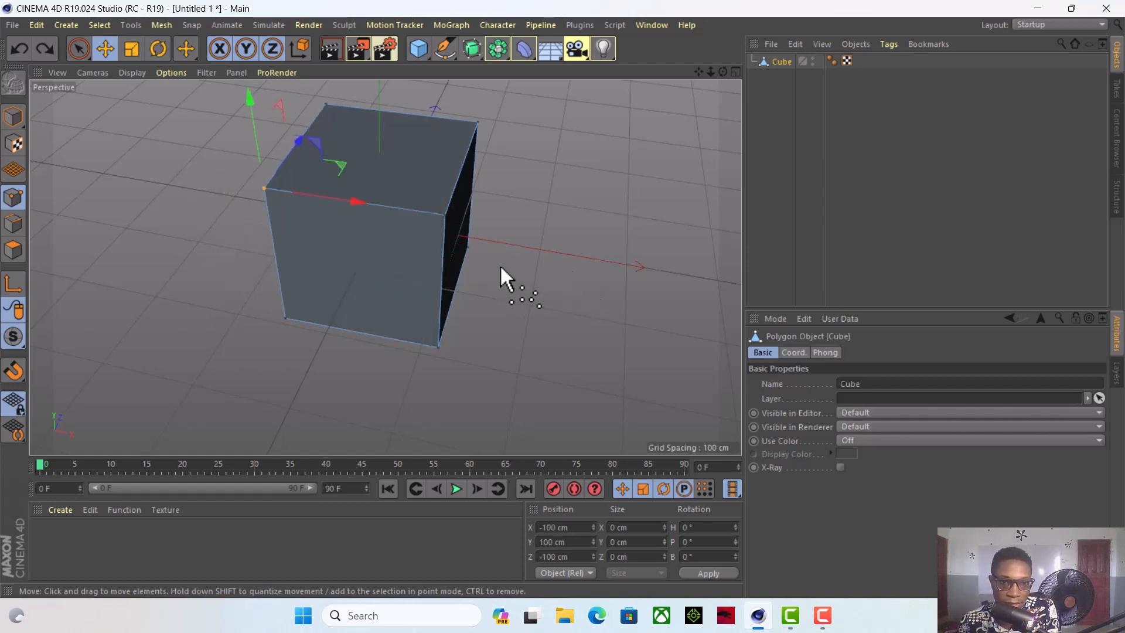
In edge mode, move the cube's upper front edge up and outward to about Y 232 cm, Z -232 cm.
click(15, 224)
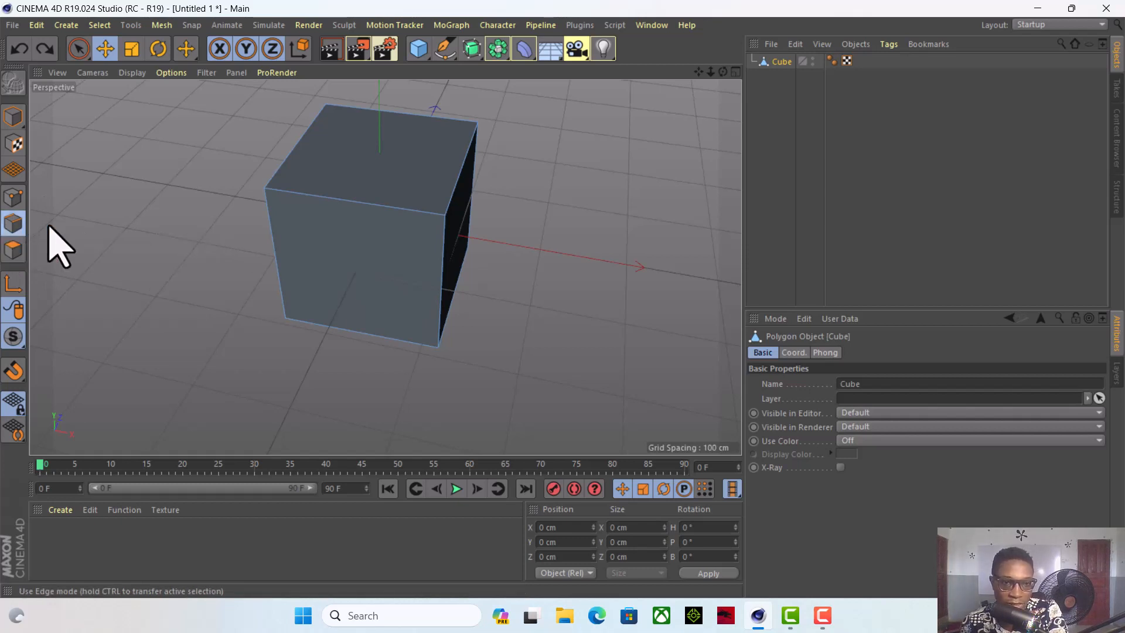
click(351, 203)
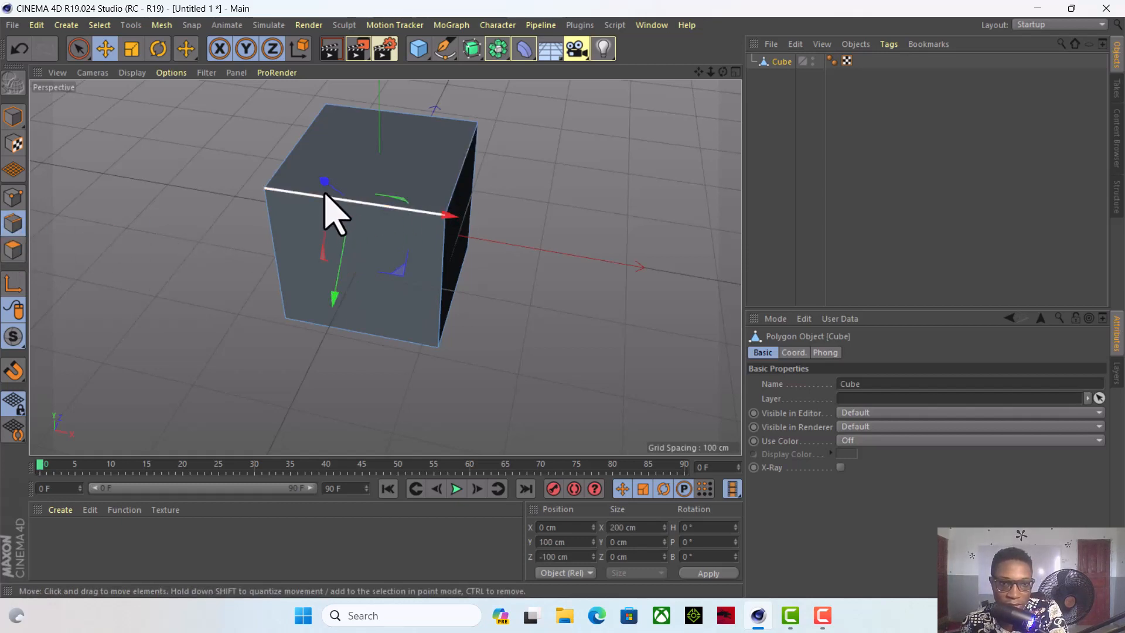
drag(328, 191, 253, 169)
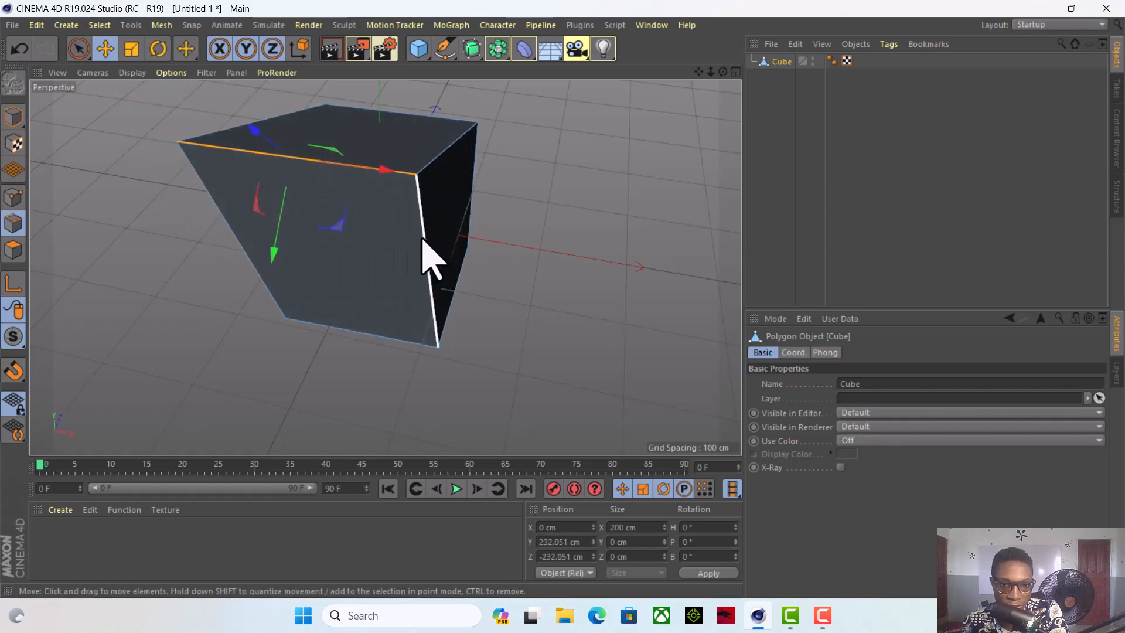
Shift the cube's front-right vertical edge and upper right edge slightly, and lower the upper front edge to about Y 221 cm, Z -241 cm.
click(420, 266)
mouse_move(467, 334)
mouse_down()
mouse_move(512, 394)
mouse_move(459, 326)
mouse_up()
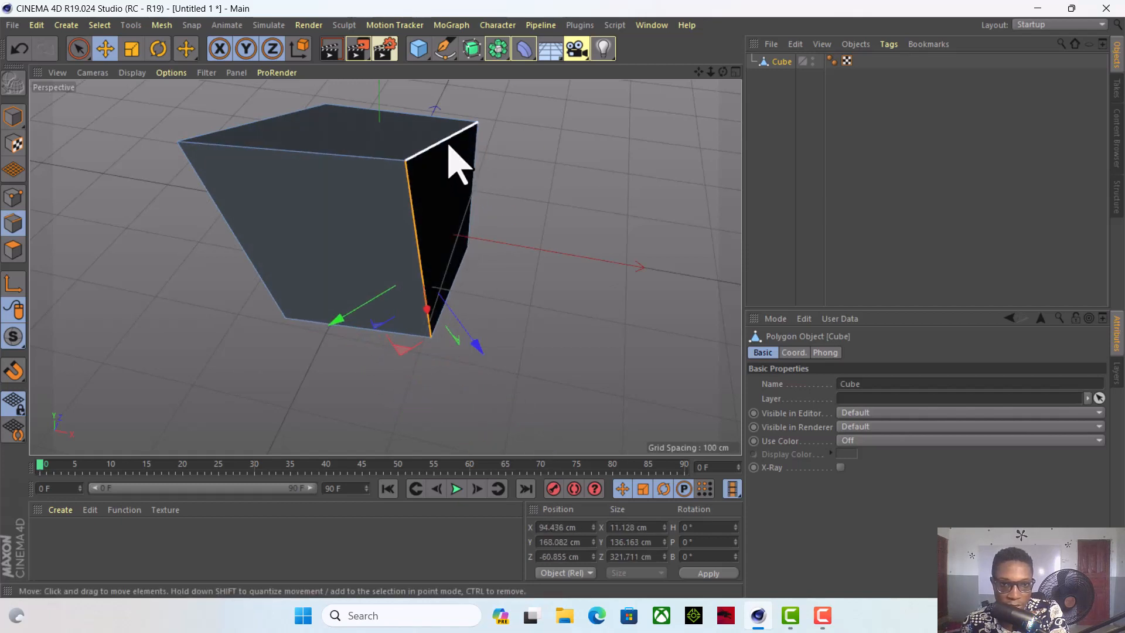
click(448, 147)
mouse_move(489, 185)
mouse_down()
mouse_move(521, 228)
mouse_move(484, 179)
mouse_up()
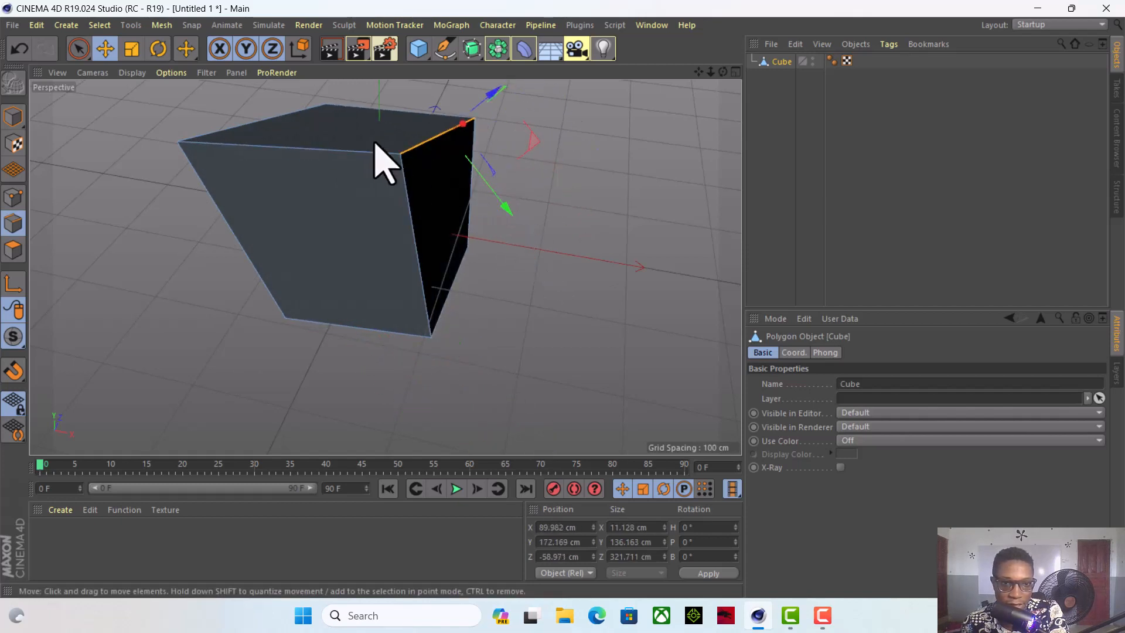
click(375, 150)
drag(273, 225, 291, 271)
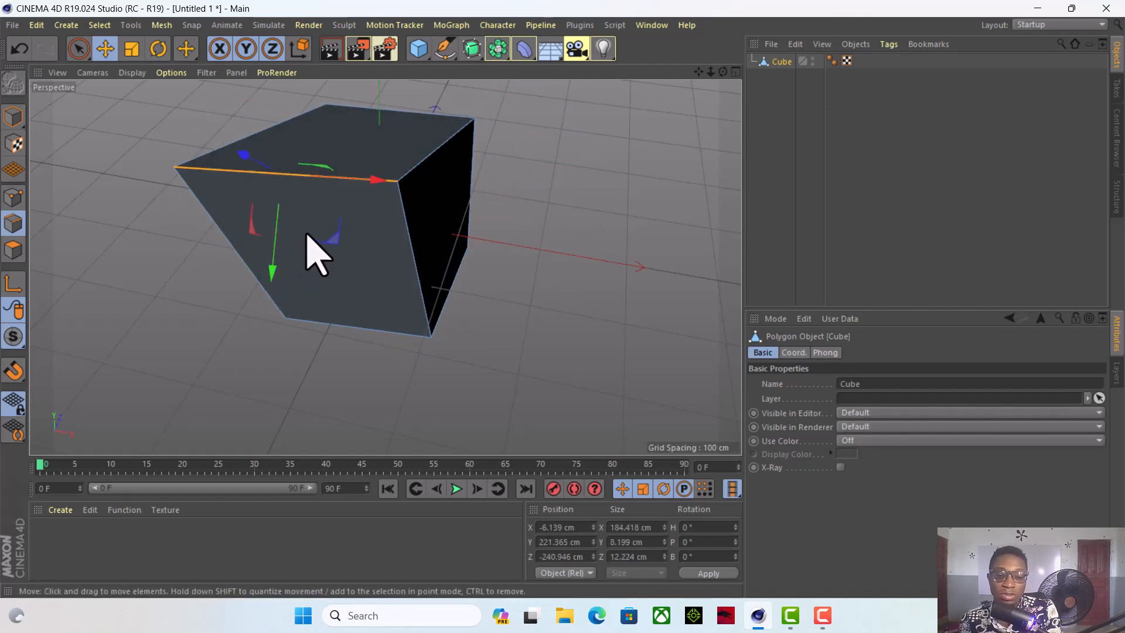
Undo all the edge moves on the cube.
key(ctrl+z)
key(ctrl+z)
key(ctrl+z)
key(ctrl+z)
key(ctrl+z)
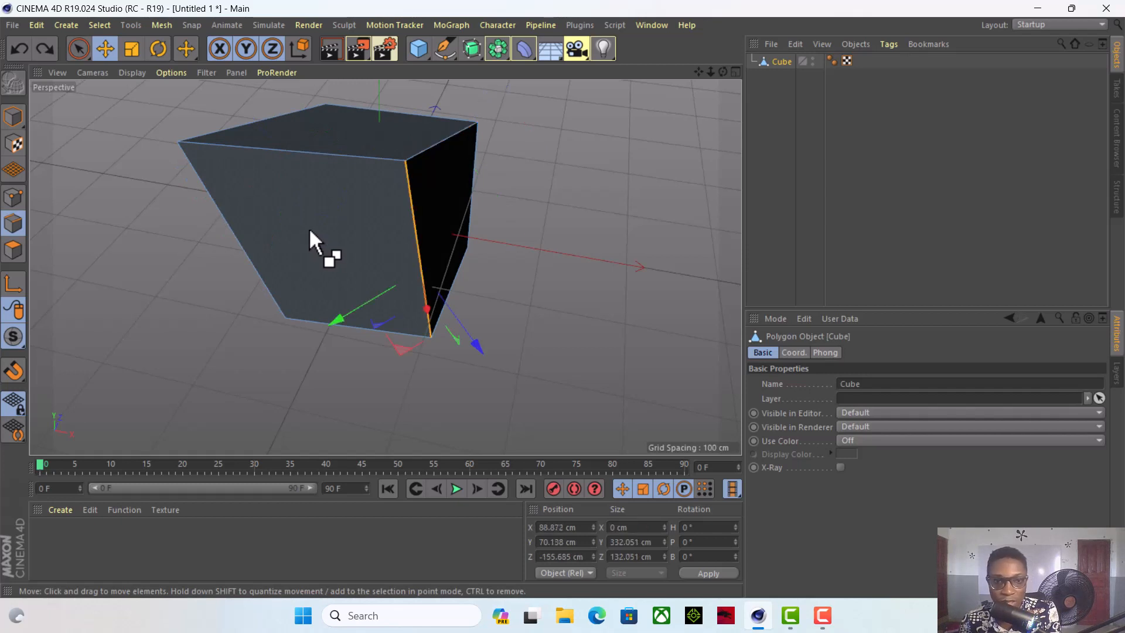
key(ctrl+z)
key(ctrl+z)
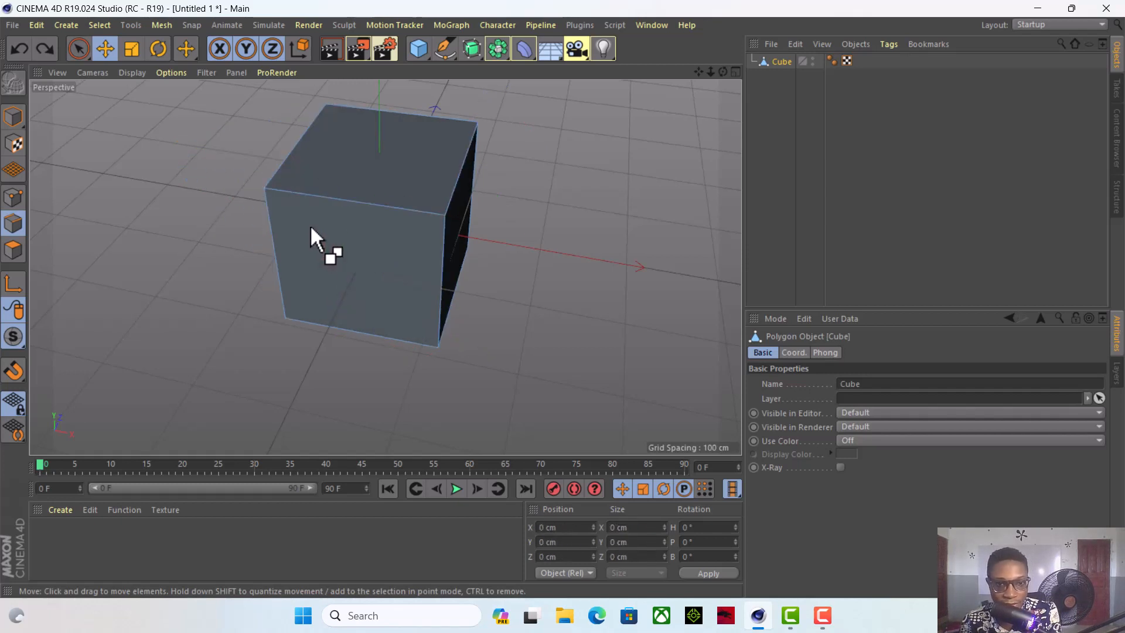
In polygon mode, pull the front, top and right faces outward, enlarging the cube to about 290 × 216 × 268 cm.
click(12, 254)
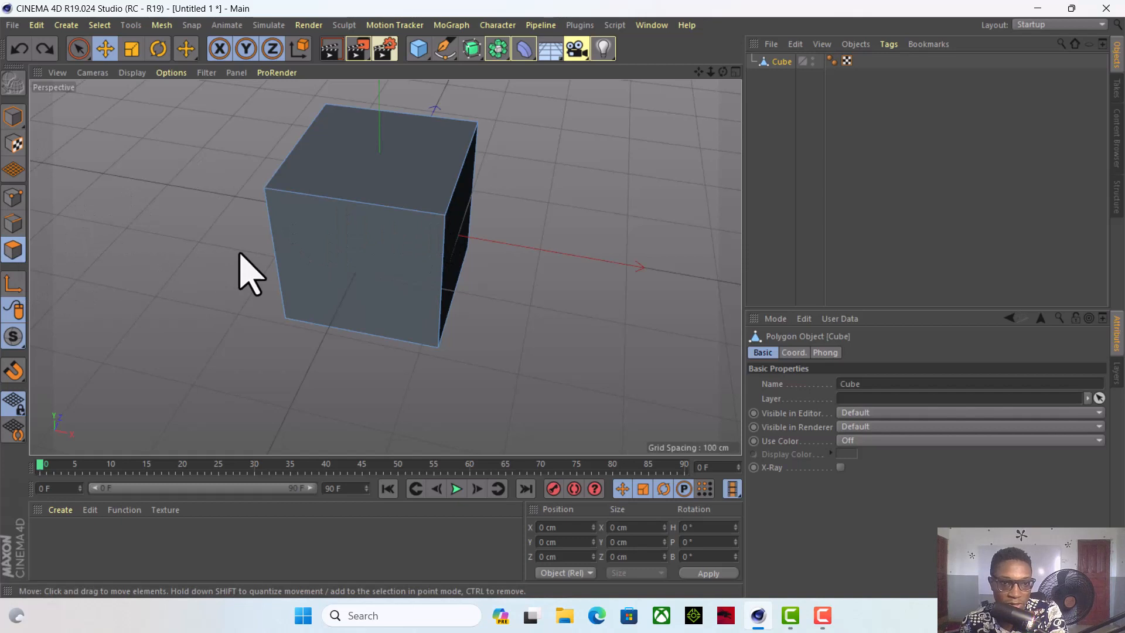
click(368, 245)
drag(319, 347, 271, 369)
click(353, 176)
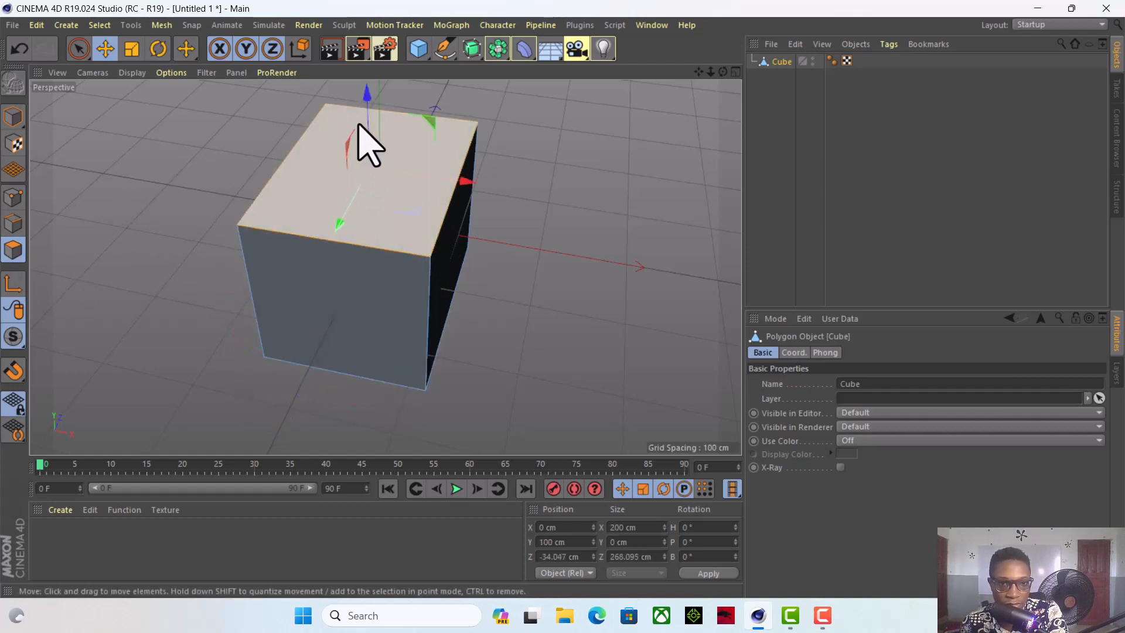
click(469, 252)
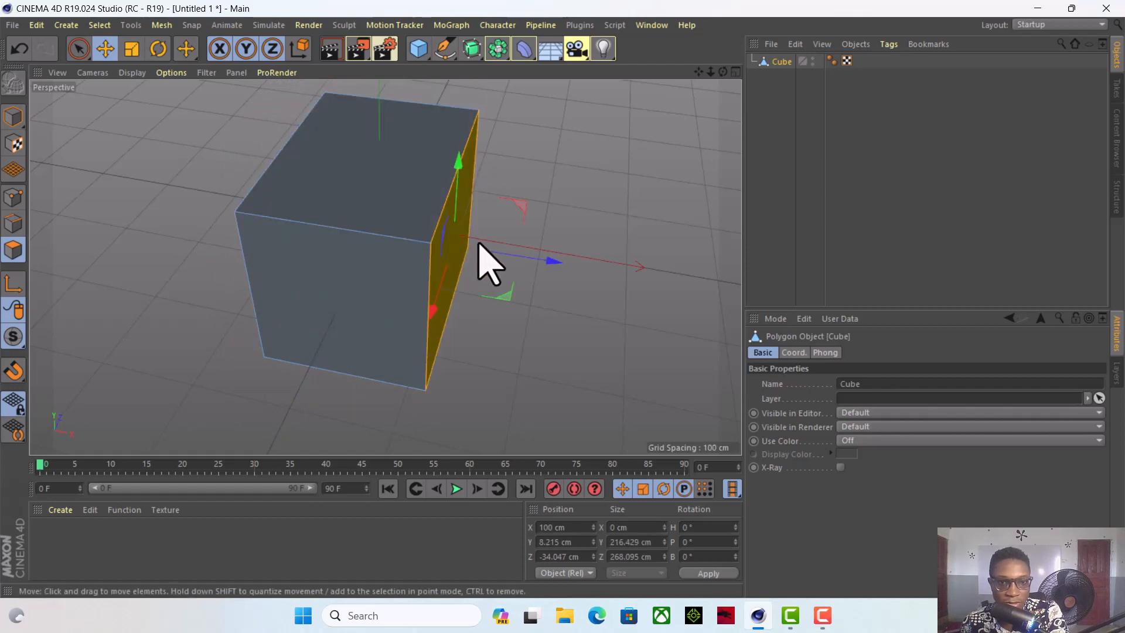
drag(479, 243, 589, 291)
Delete the cube's front face to open up its interior.
click(420, 281)
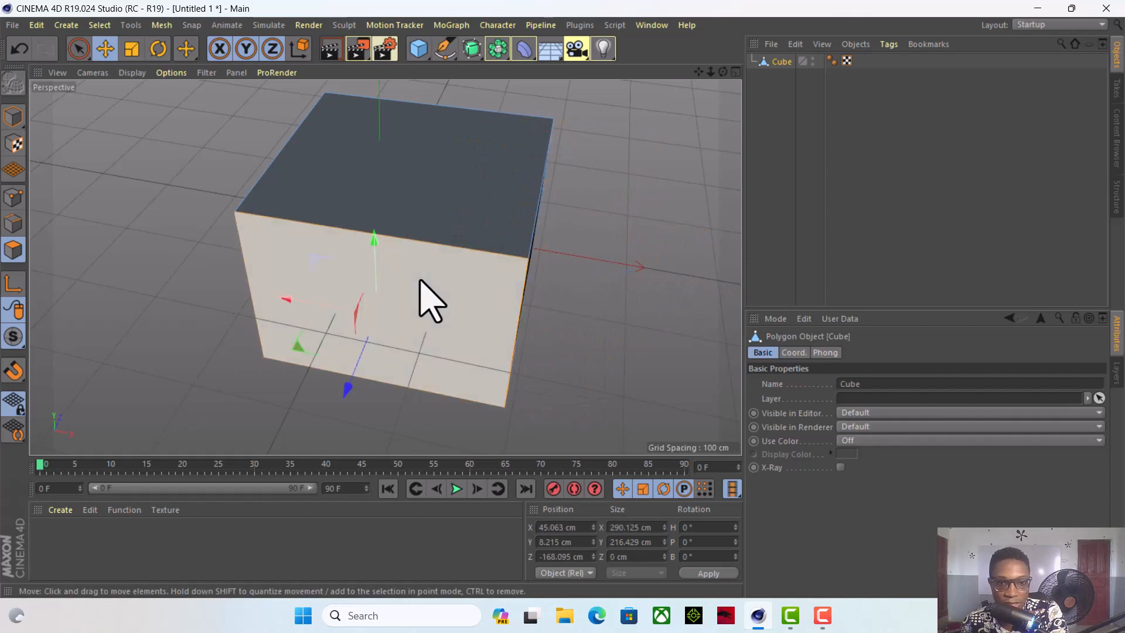
key(Delete)
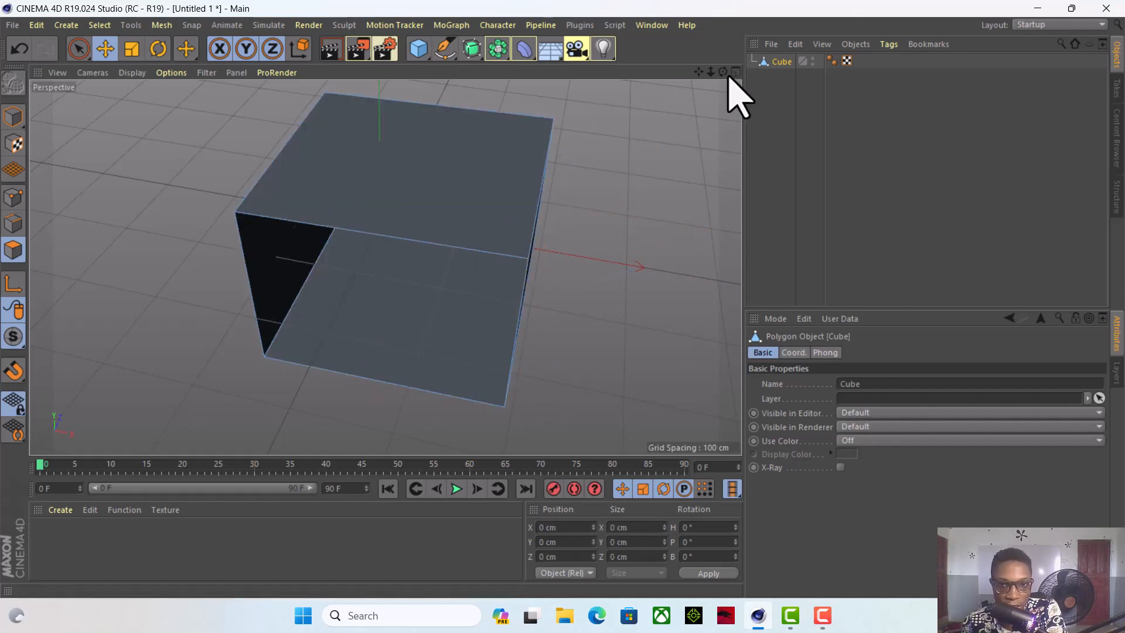
alt+drag(385, 266, 385, 268)
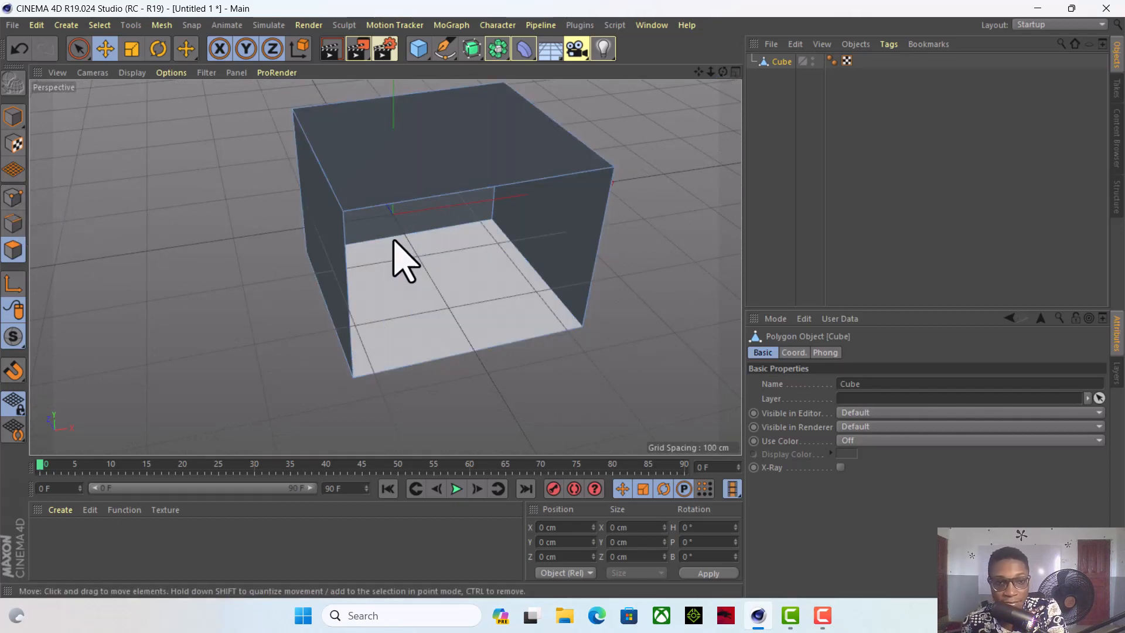
In point mode, delete the upper left corner point at the cube's open front.
click(14, 199)
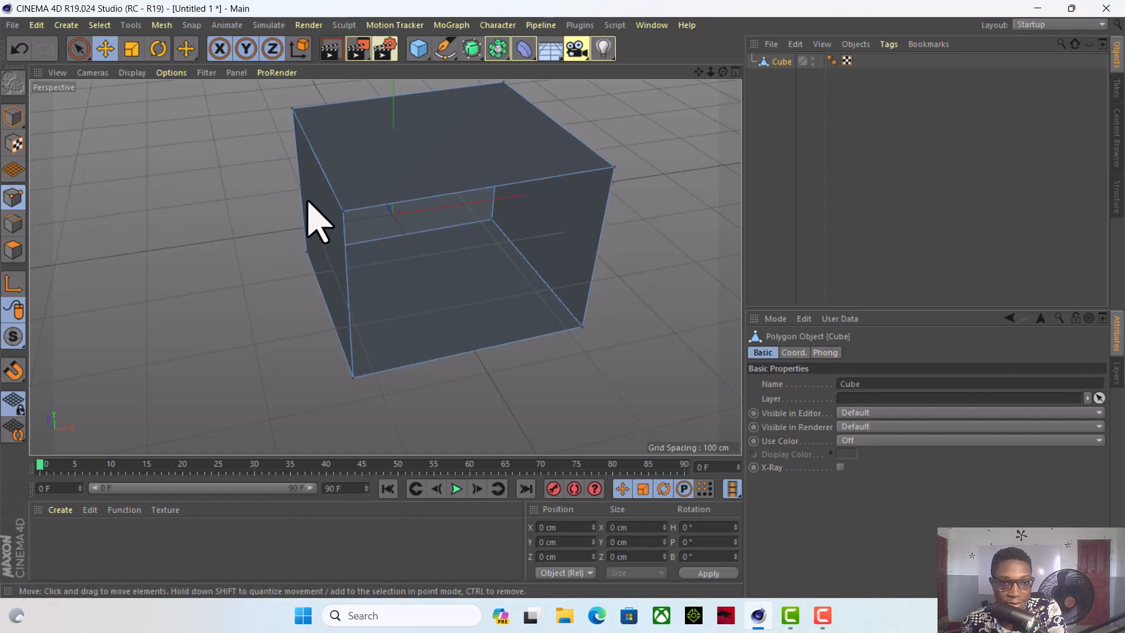
click(343, 212)
key(Delete)
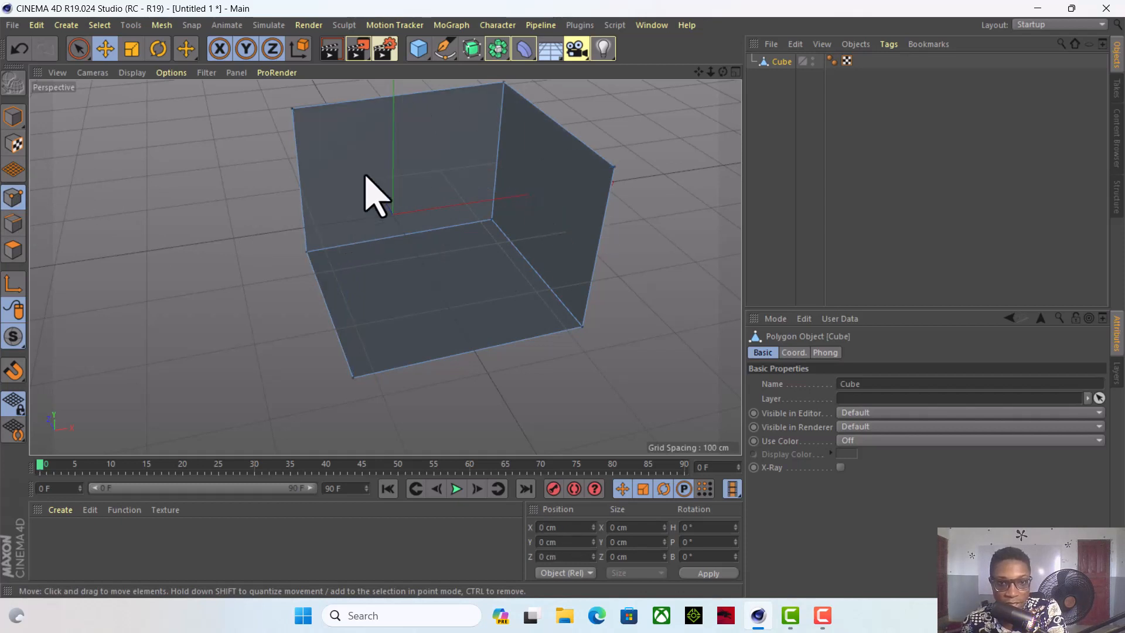
In edge mode, delete the upper edge of the cube's back face.
click(14, 222)
click(393, 98)
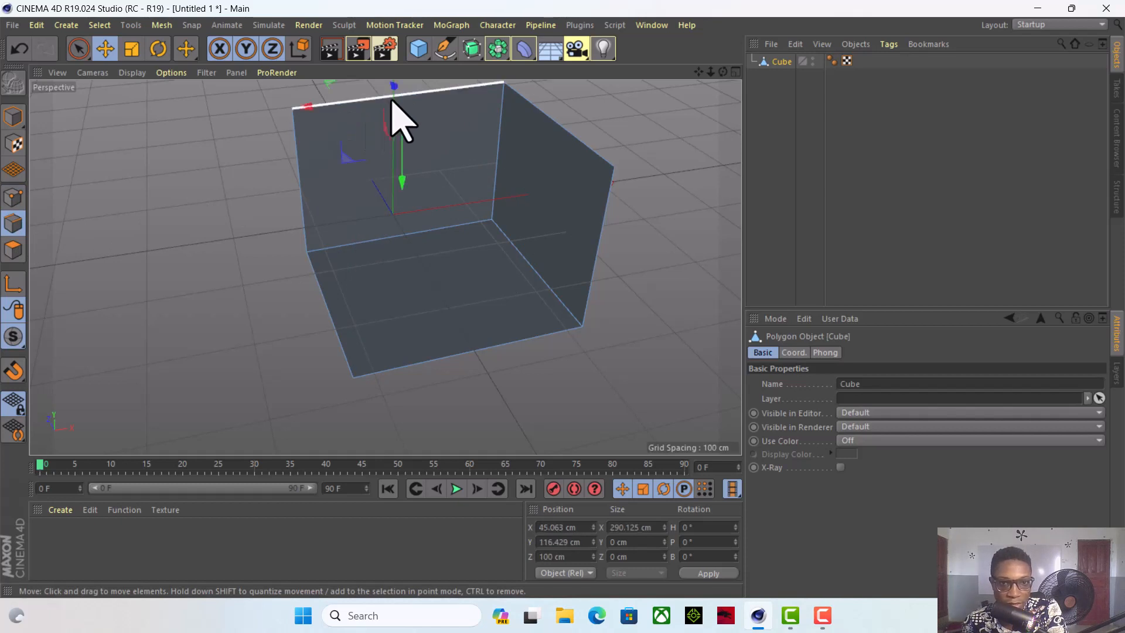
key(Delete)
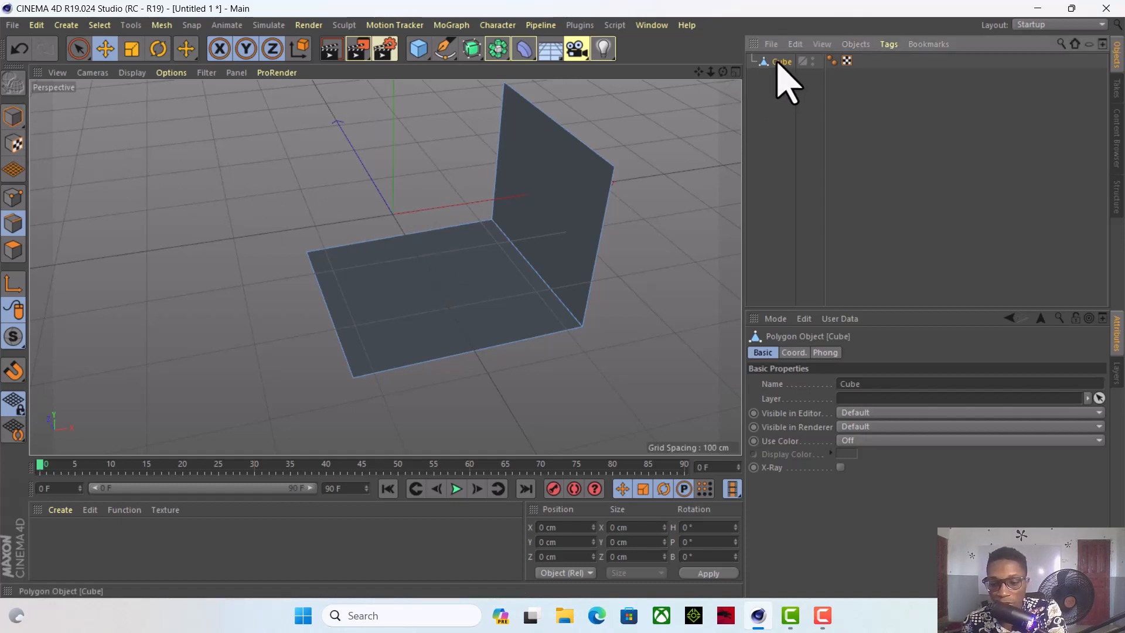
Delete the remaining polygon object, add a new default cube and switch to model mode.
key(Delete)
click(419, 49)
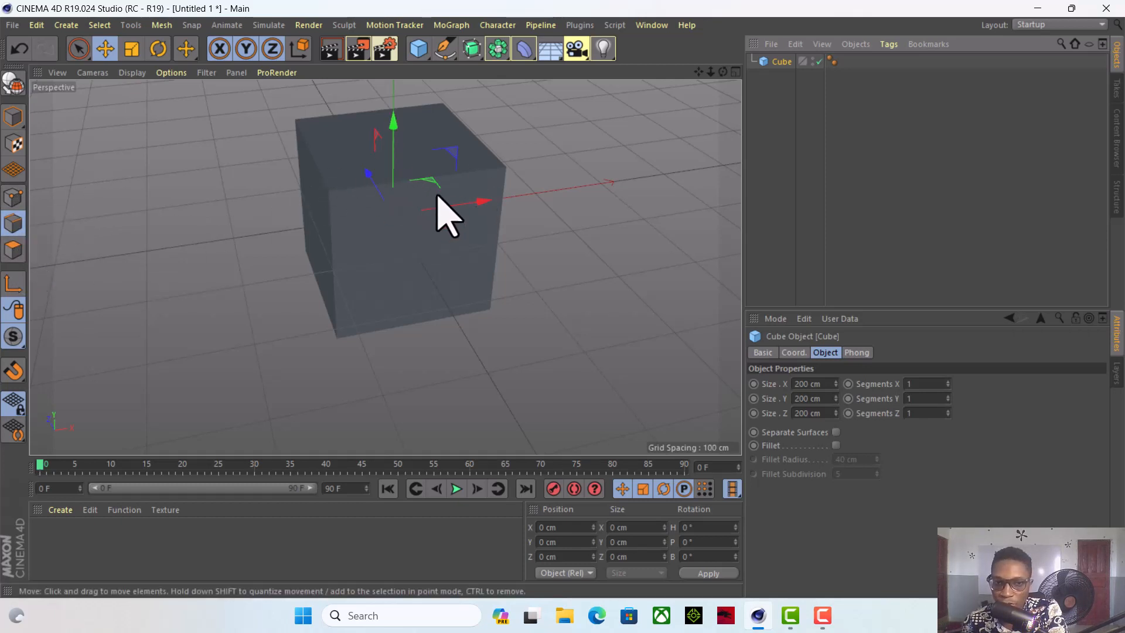
click(15, 117)
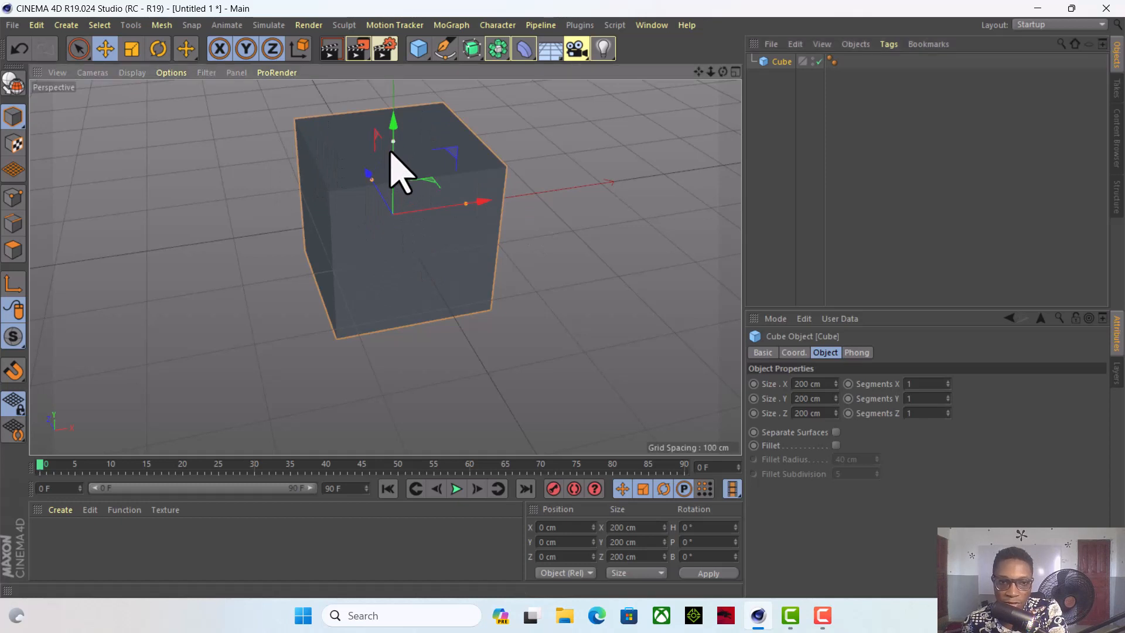
Flatten the cube into a thin slab about 2.7 cm high in Y and narrow it to about 127 cm in X.
drag(391, 148, 396, 209)
scroll(378, 264, up, 2)
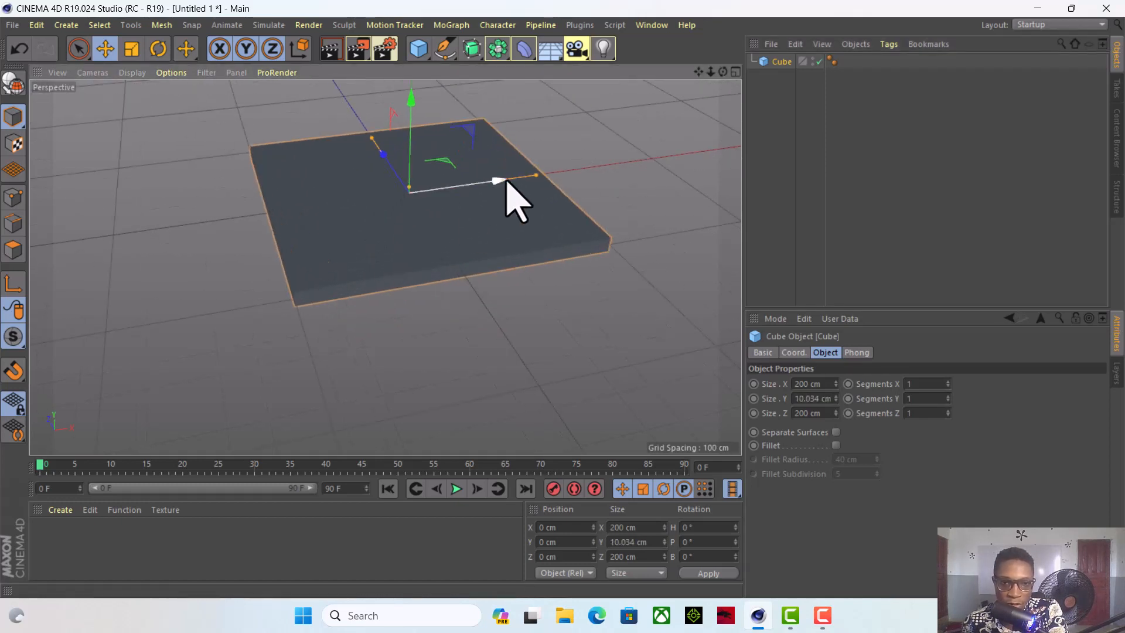
drag(540, 188, 501, 199)
scroll(422, 205, up, 2)
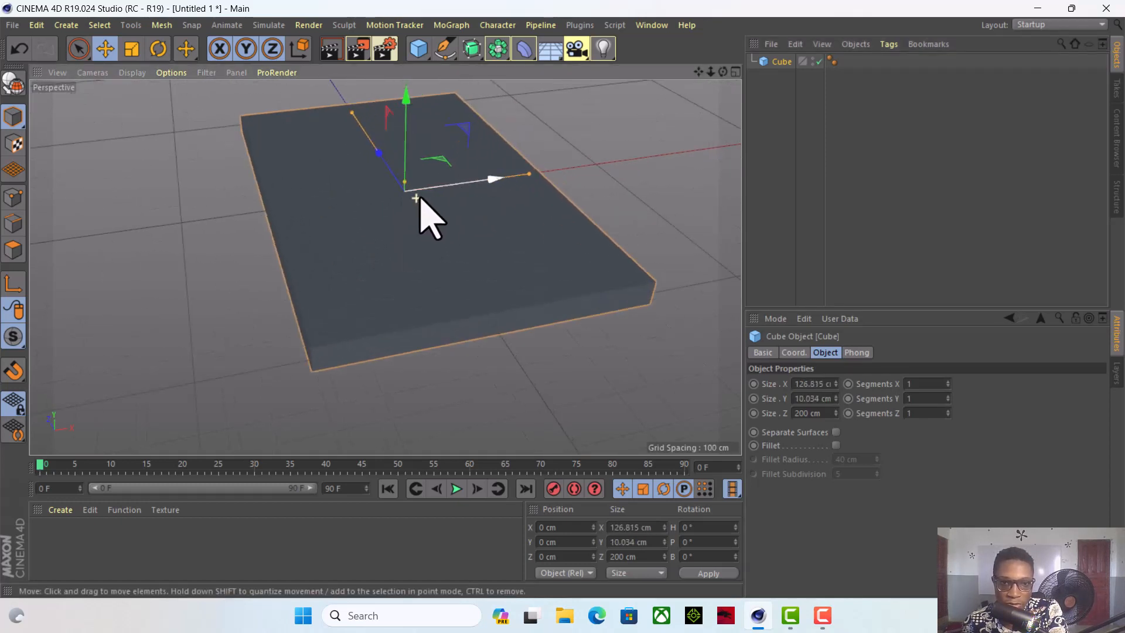
scroll(398, 188, up, 2)
scroll(407, 188, down, 1)
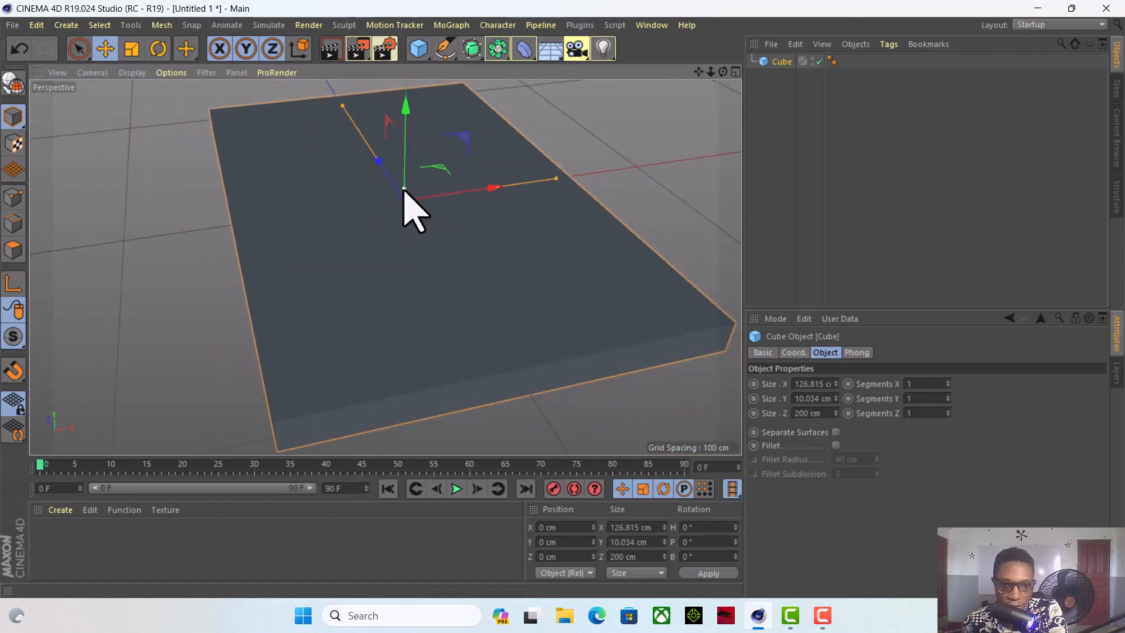
drag(405, 190, 404, 201)
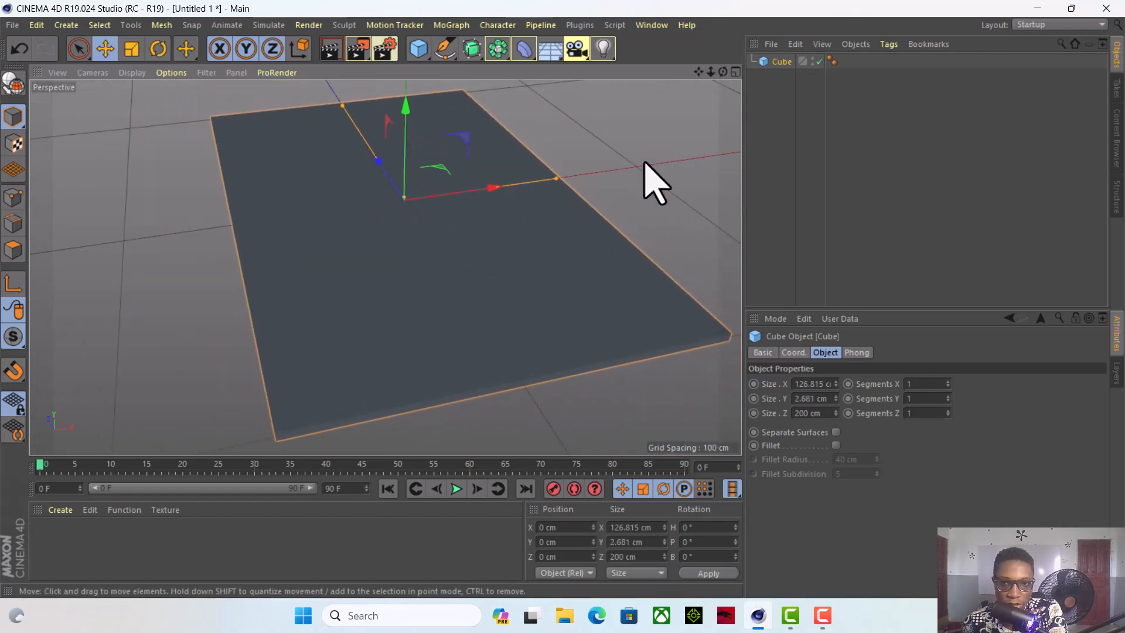
Narrow the slab further to about 111 cm in X.
scroll(273, 211, down, 3)
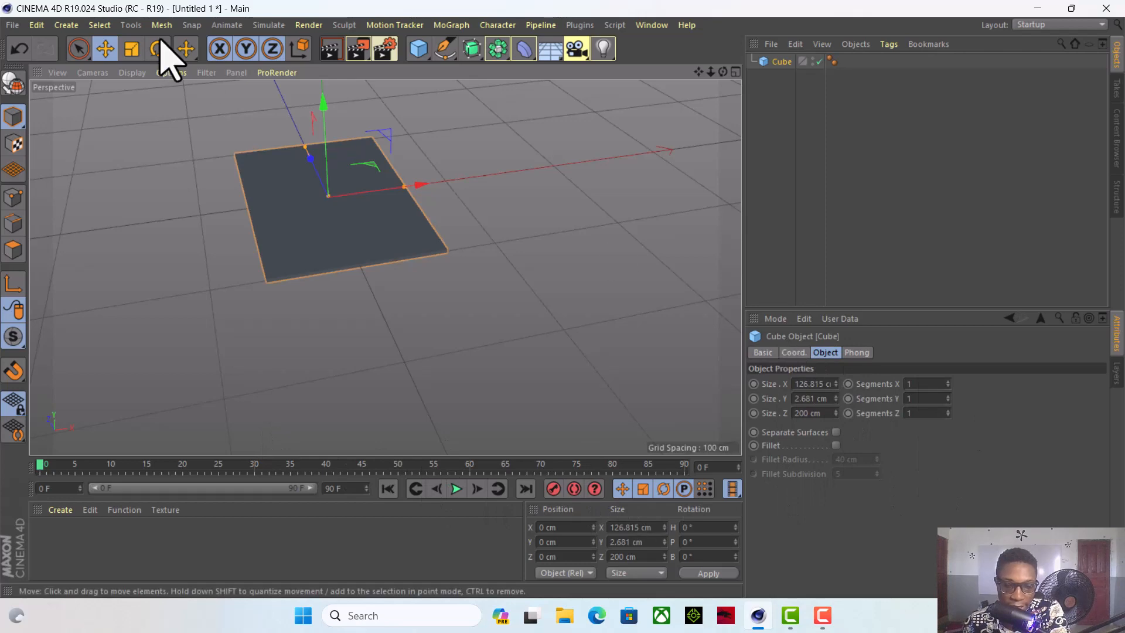
scroll(270, 193, up, 3)
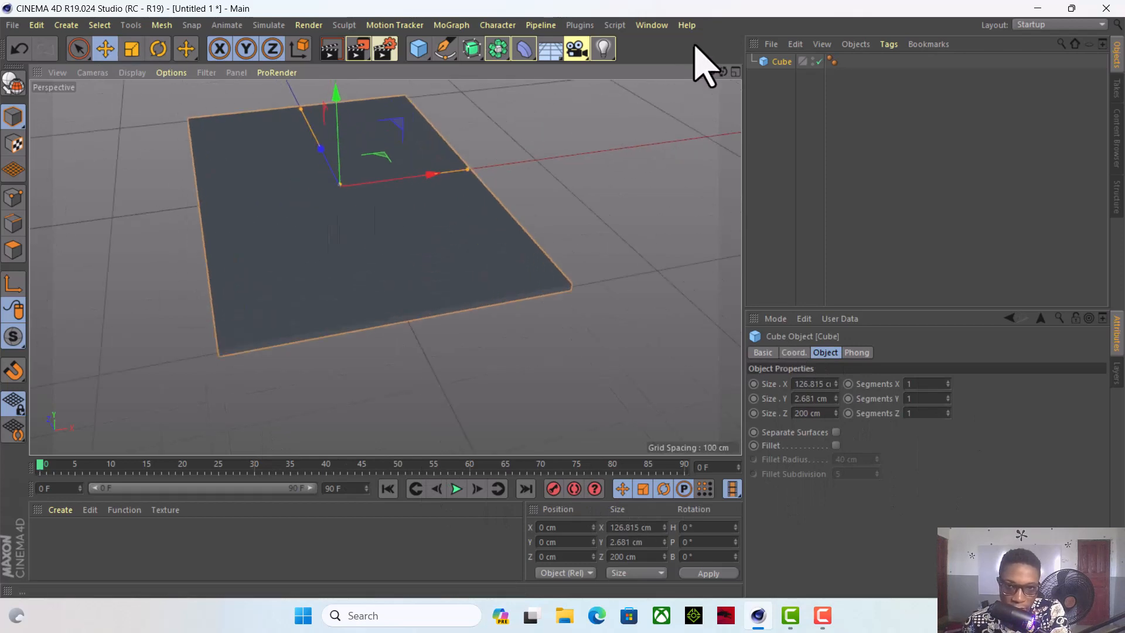
alt+drag(385, 266, 385, 266)
drag(525, 188, 509, 188)
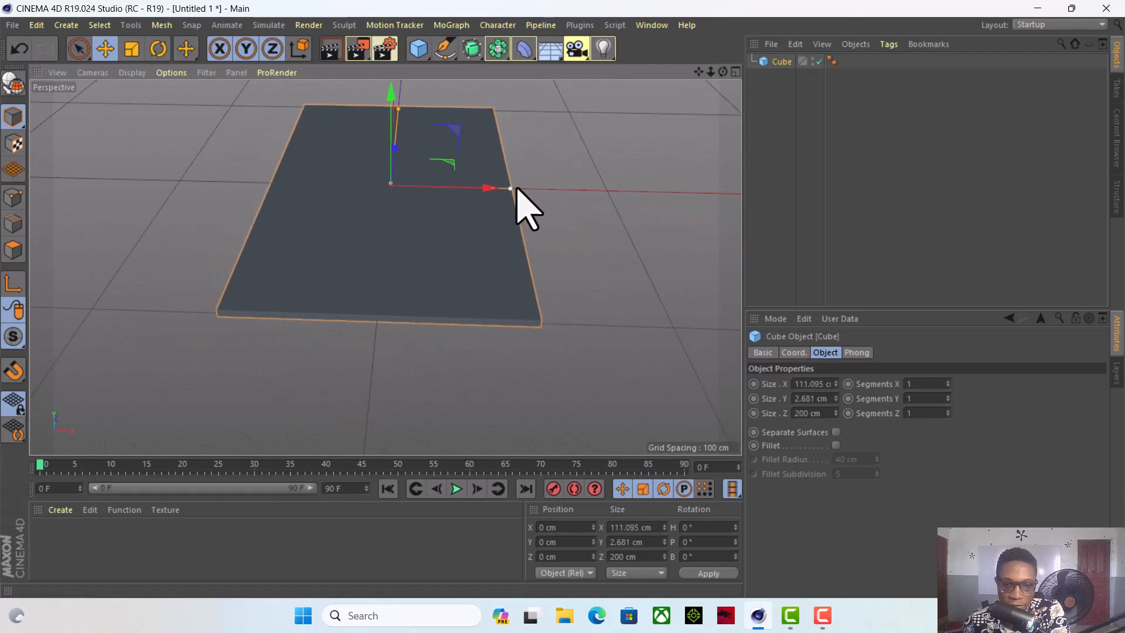
drag(722, 74, 385, 266)
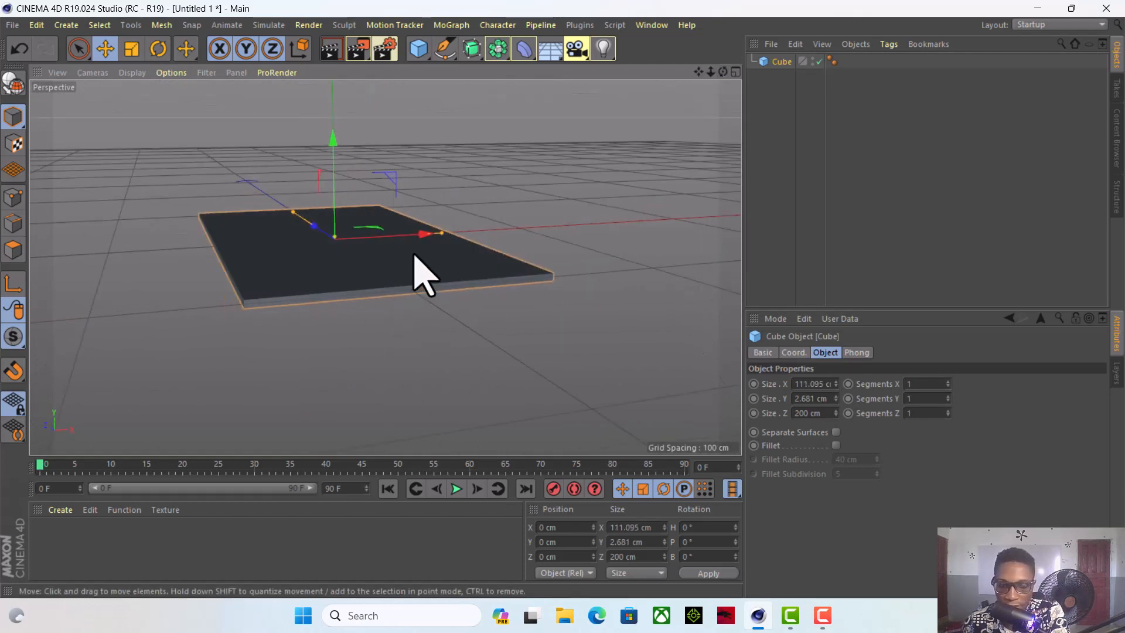
scroll(376, 298, up, 5)
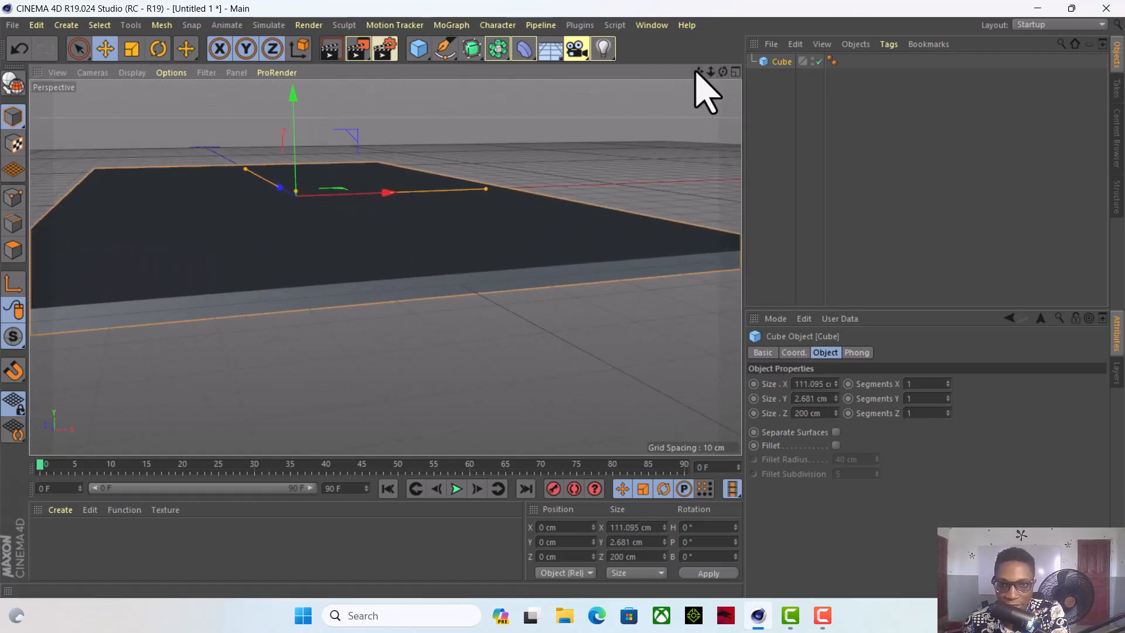
drag(698, 72, 387, 267)
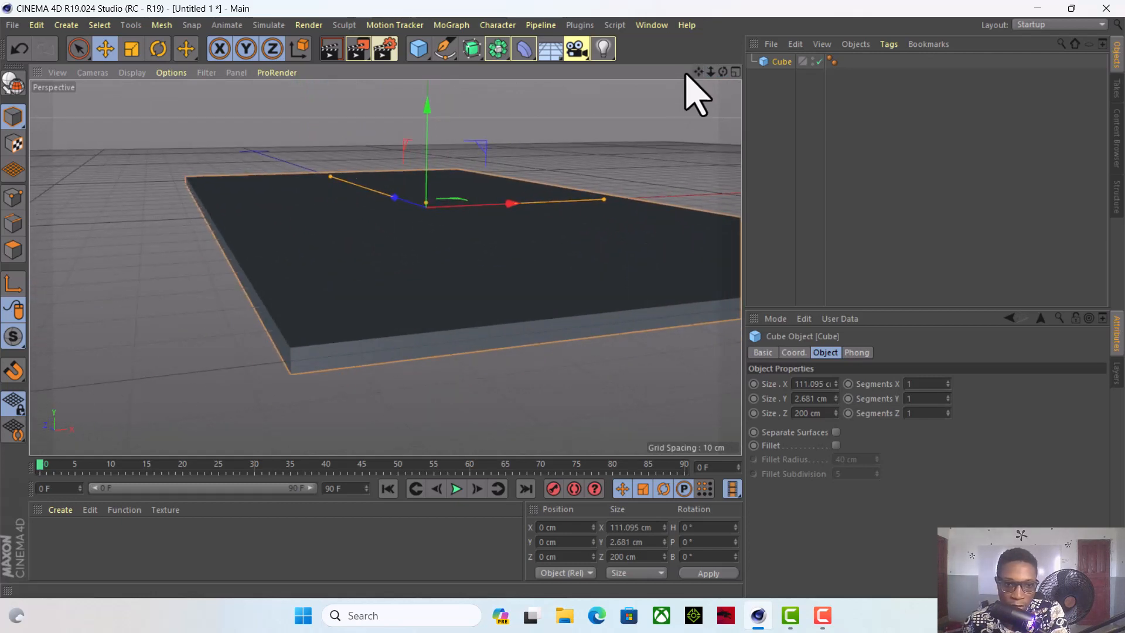
drag(724, 71, 386, 267)
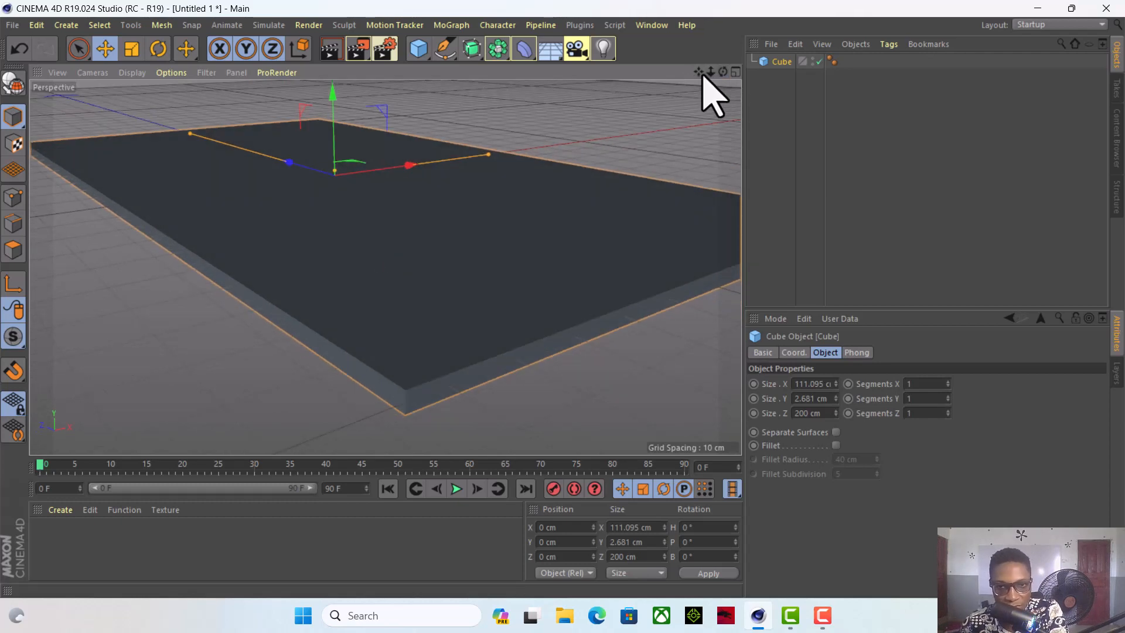
Enable the fillet on the slab and reduce its fillet radius to 0.34 cm.
drag(698, 73, 386, 272)
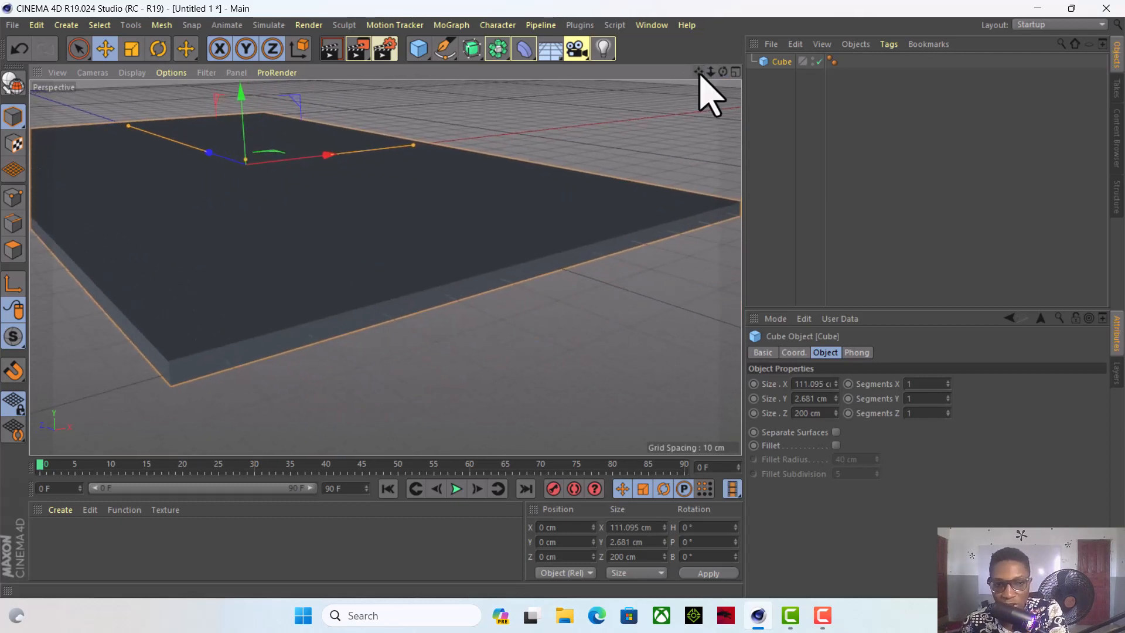
drag(724, 71, 386, 267)
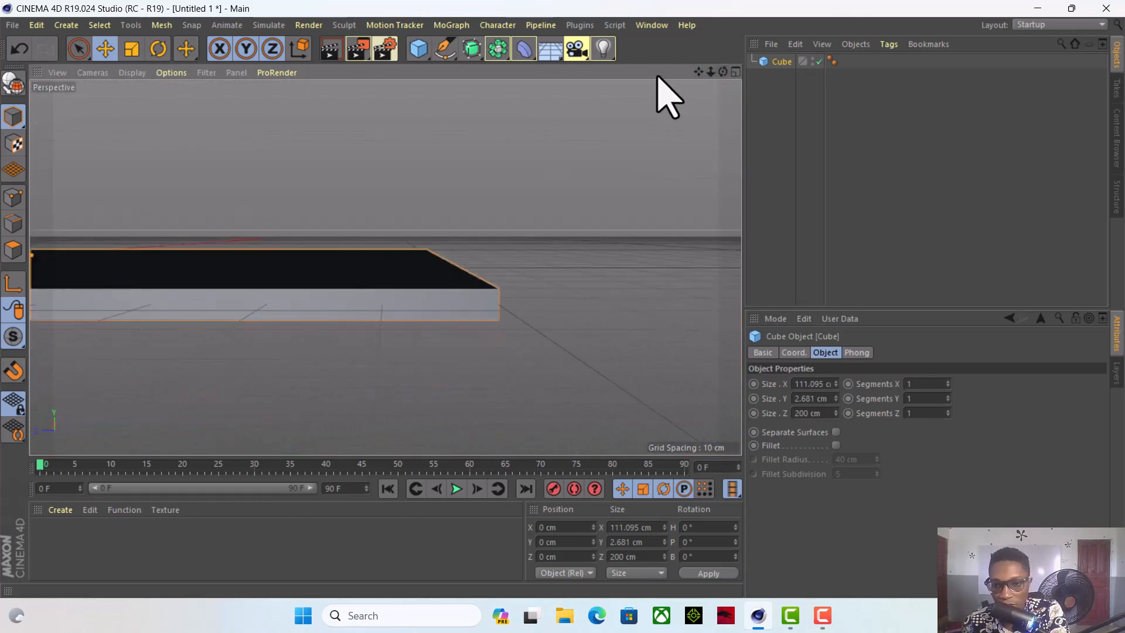
drag(723, 72, 386, 268)
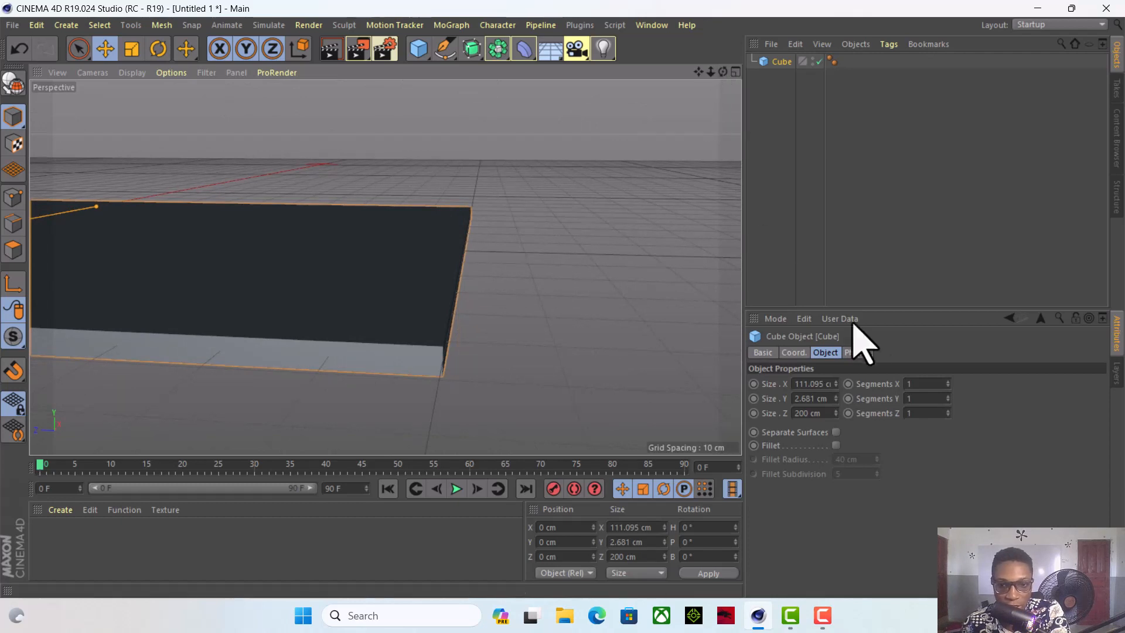
scroll(565, 176, down, 3)
scroll(513, 194, up, 3)
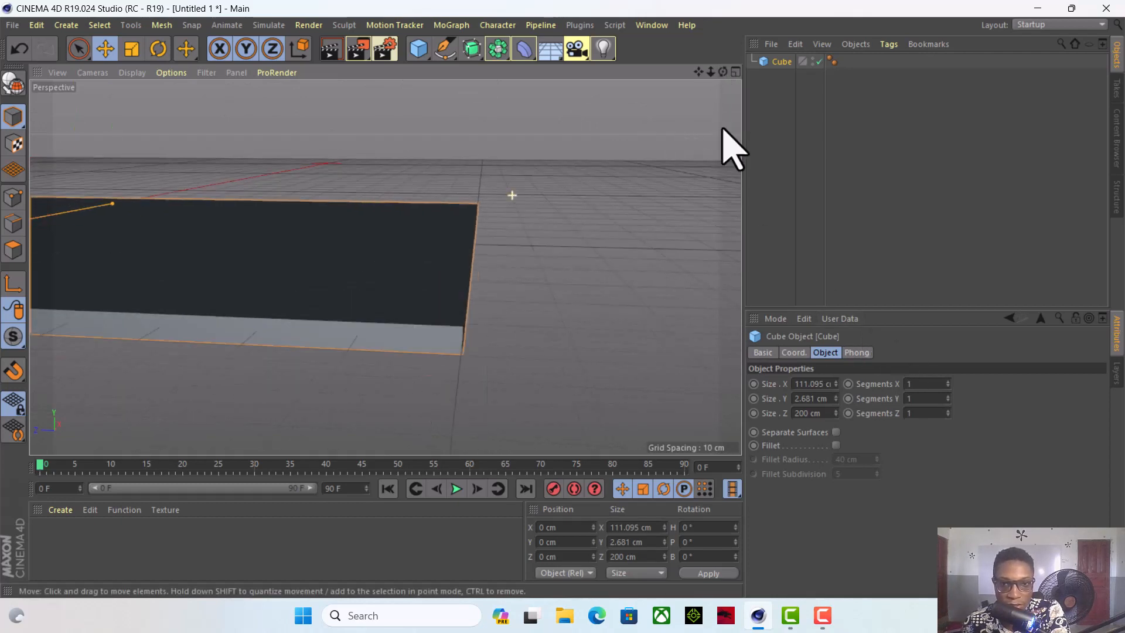
drag(697, 73, 859, 281)
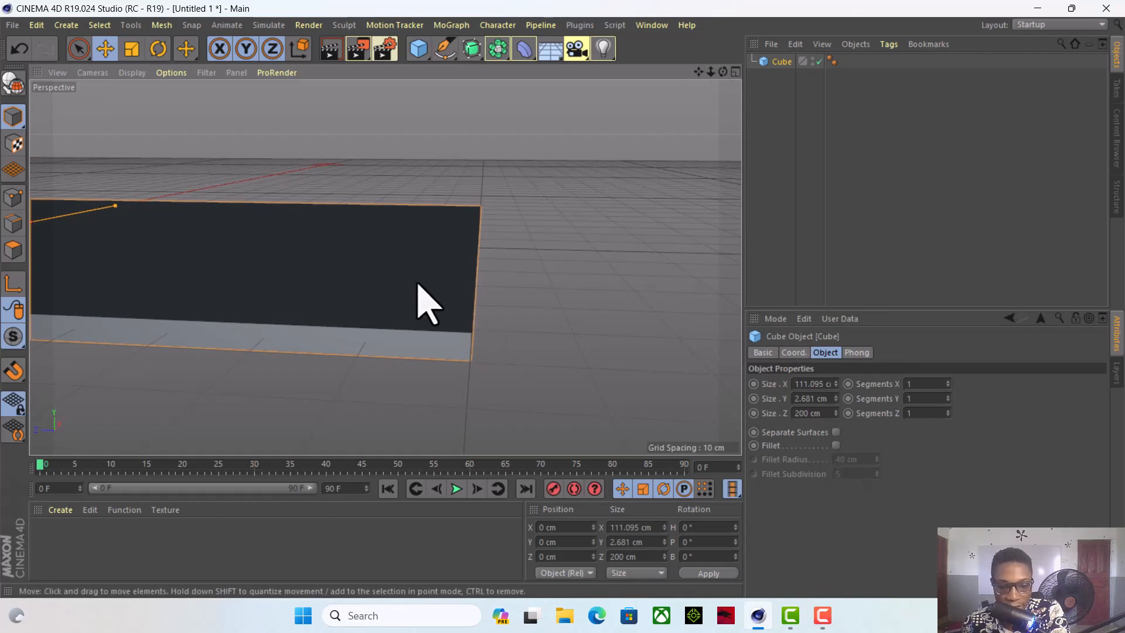
click(836, 445)
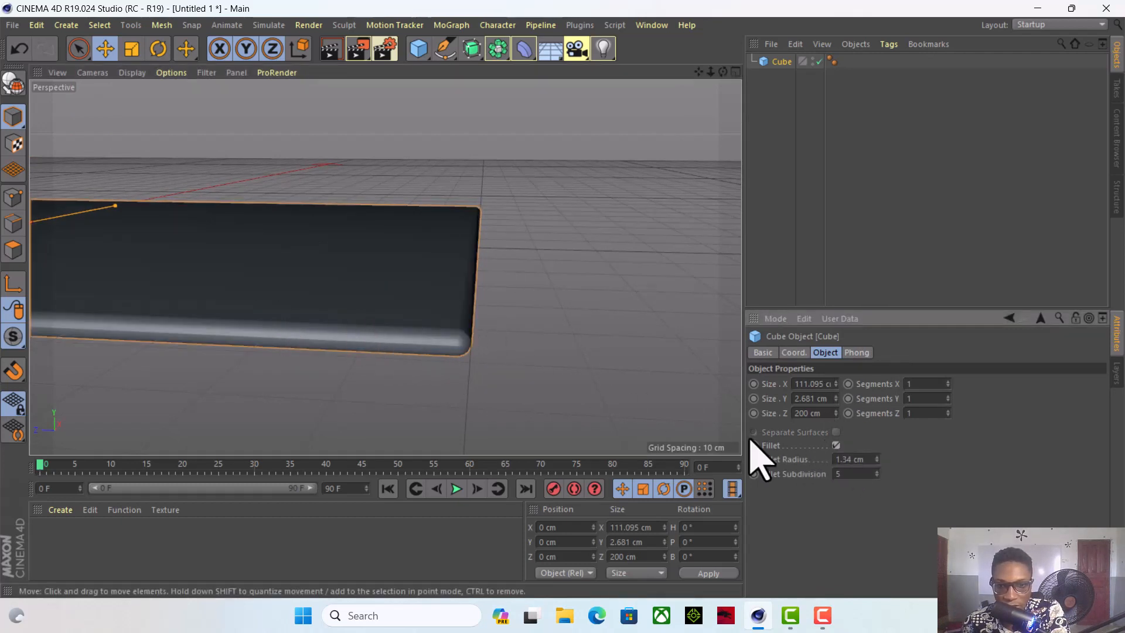
scroll(850, 462, down, 1)
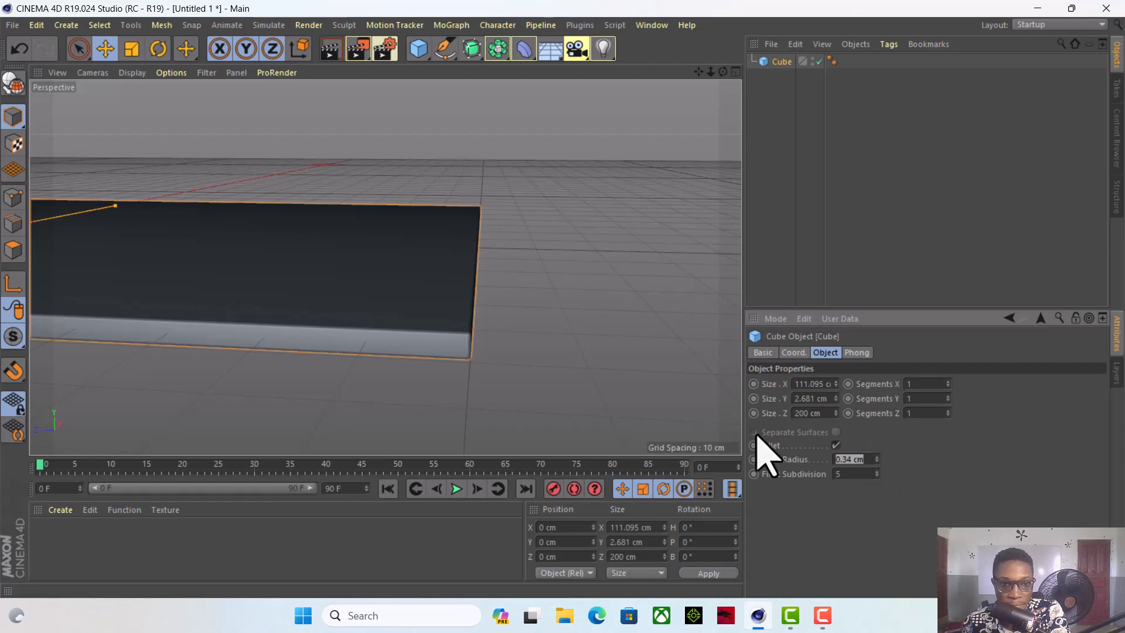
Try different fillet radii on the slab's edges and set the radius to 0.2 cm.
alt+drag(413, 321, 494, 350)
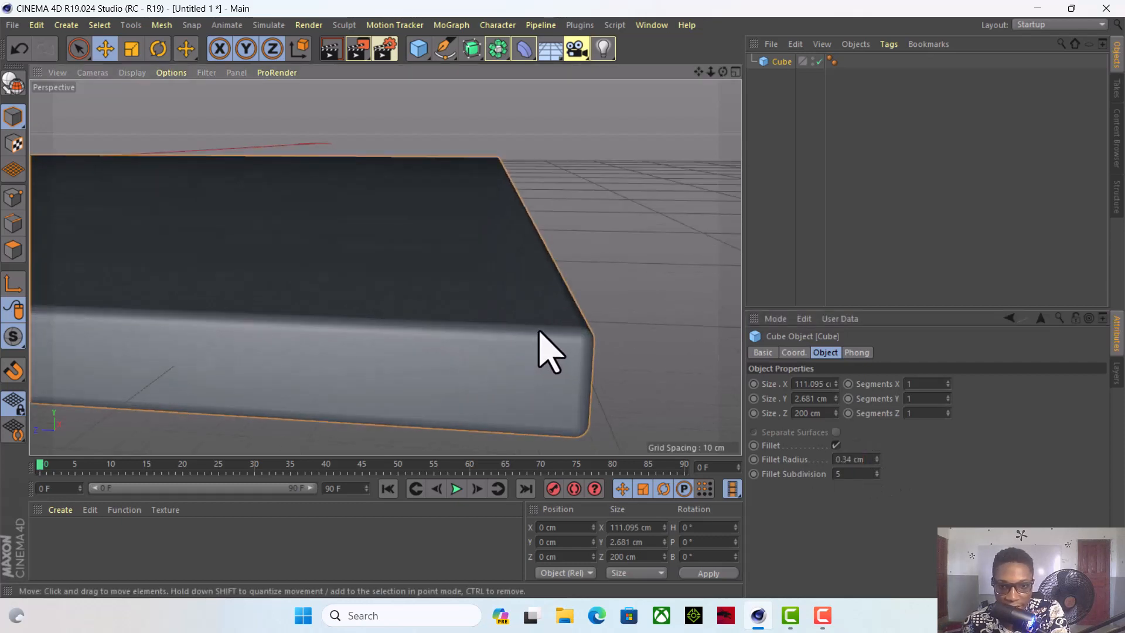
click(877, 461)
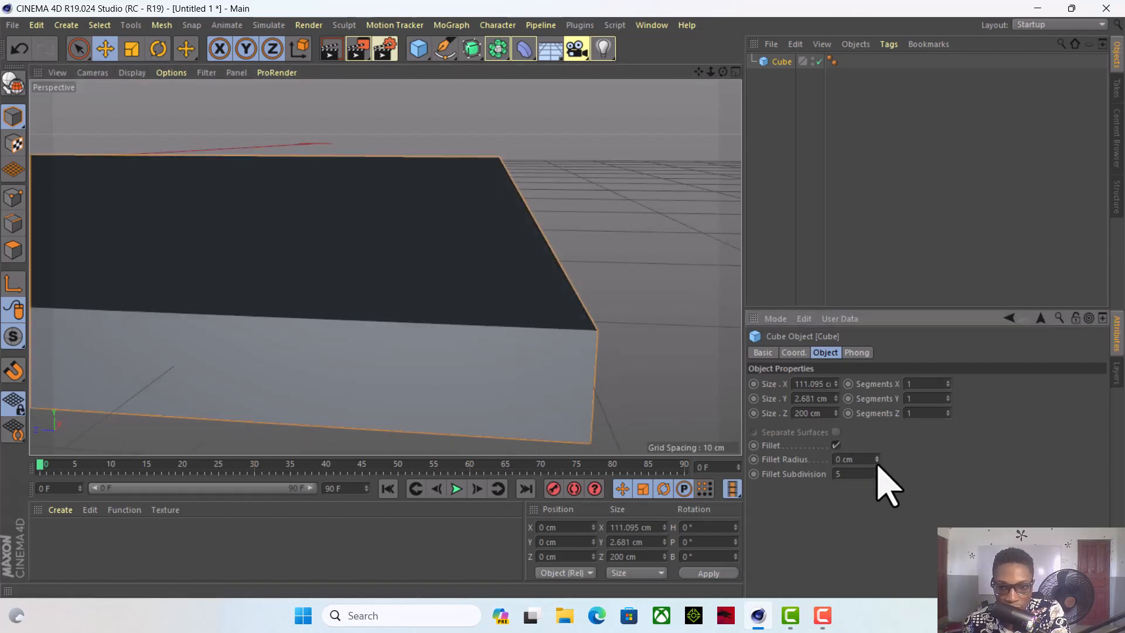
click(876, 458)
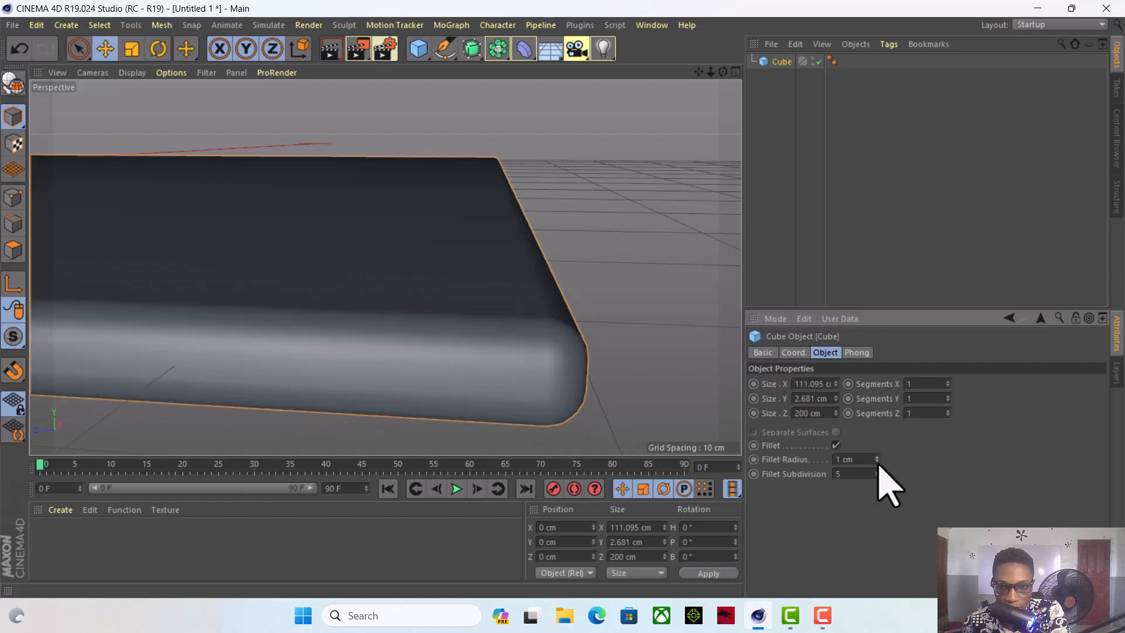
click(877, 462)
click(878, 458)
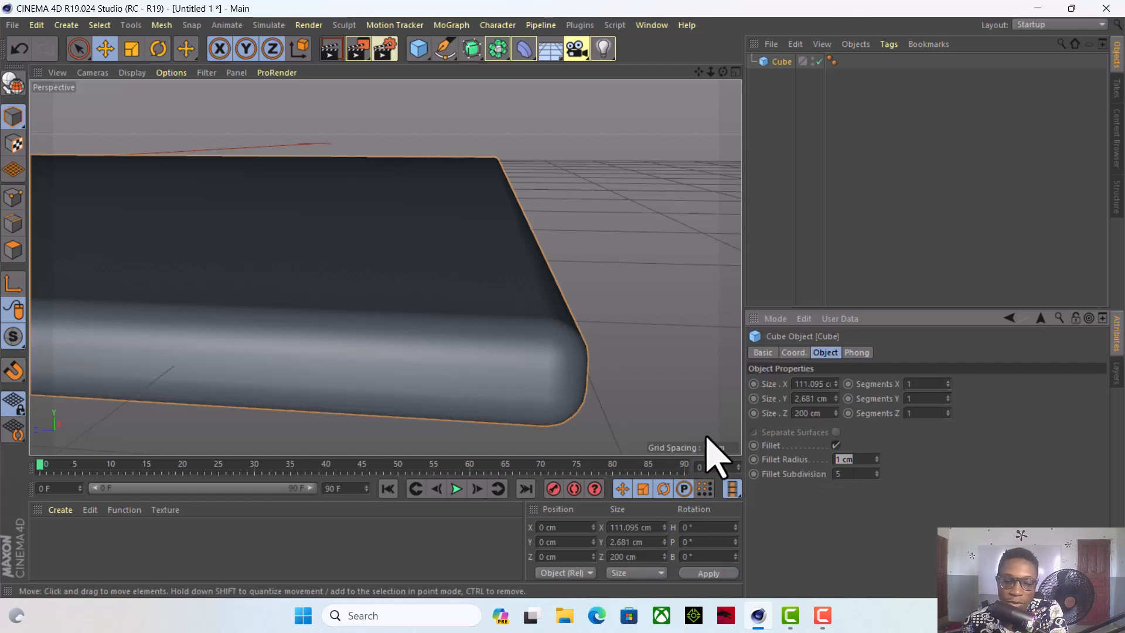
text(.2)
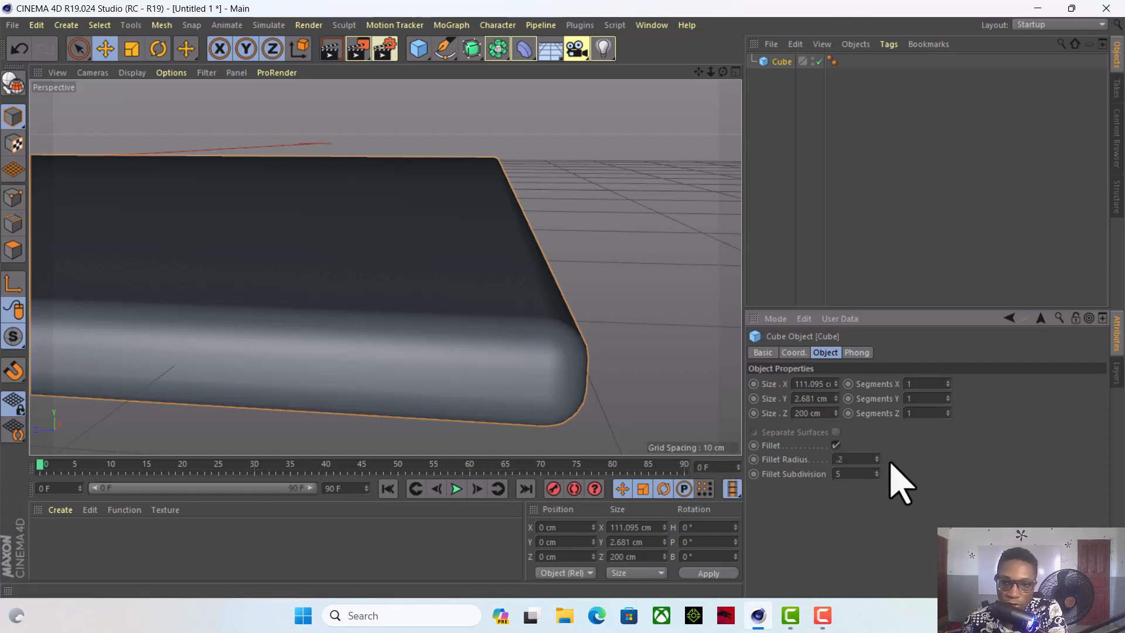
key(Return)
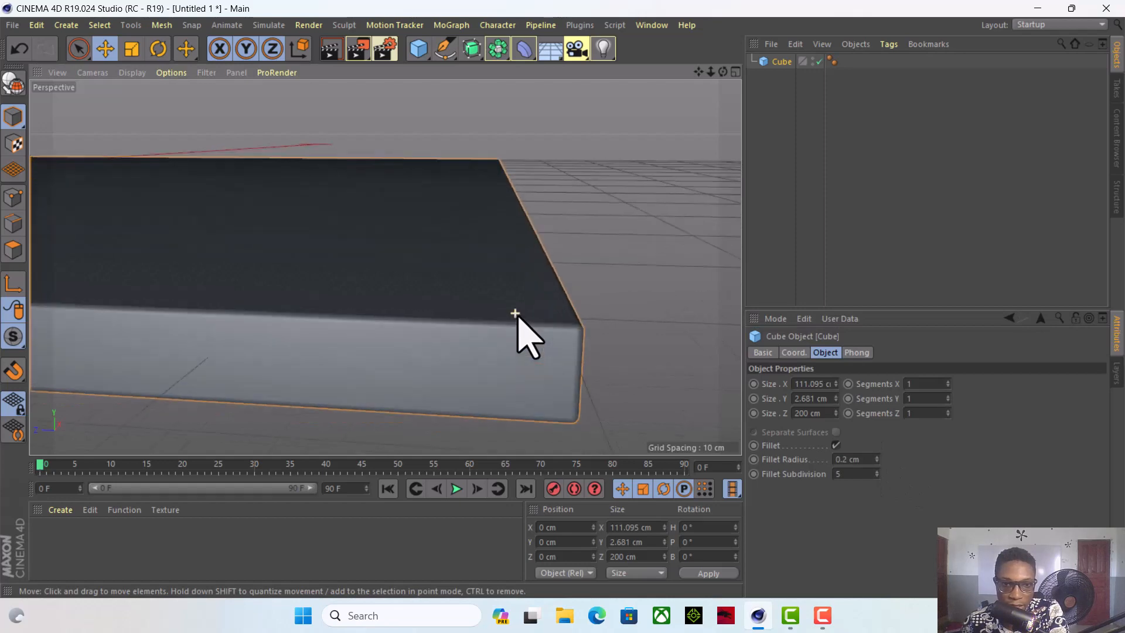
Examine the whole filleted slab from above and from underneath.
scroll(518, 317, down, 8)
drag(698, 72, 801, 165)
drag(723, 72, 613, 115)
drag(699, 72, 643, 1)
scroll(523, 237, down, 4)
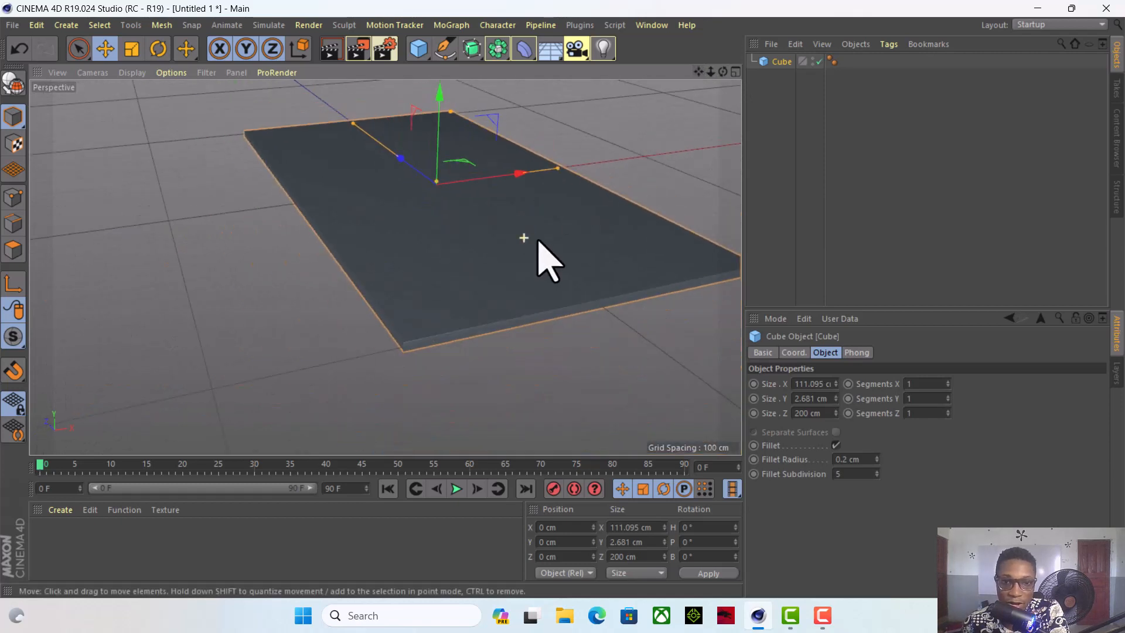
drag(698, 72, 616, 131)
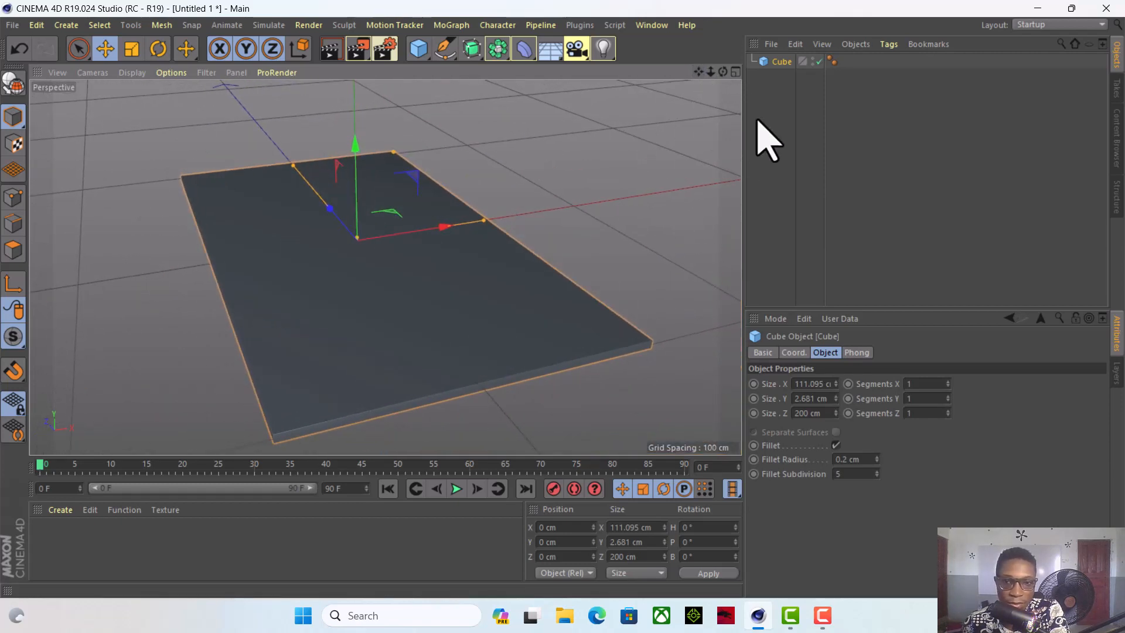
drag(724, 71, 485, 252)
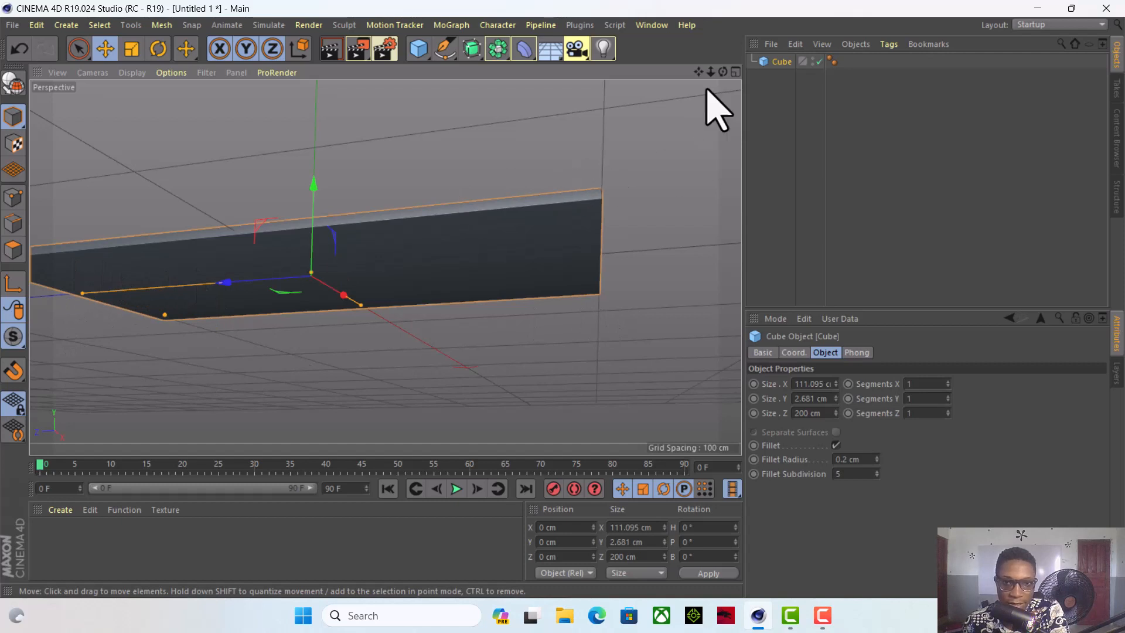
drag(724, 72, 697, 71)
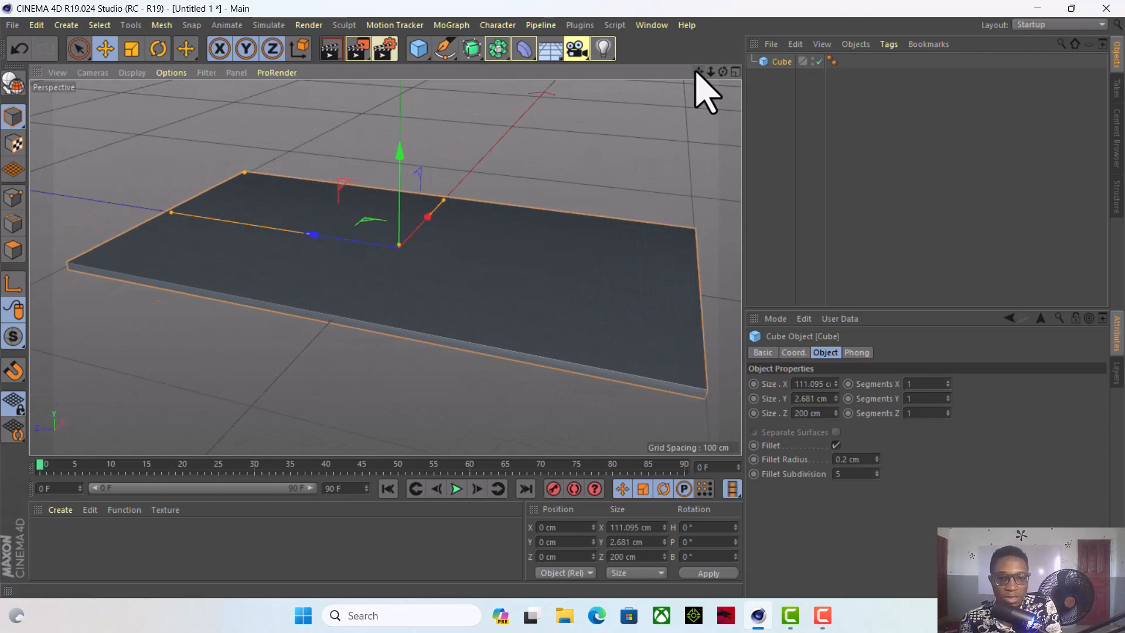
Duplicate the slab, resize the copy to about 97.7 × 12.2 × 181.6 cm in X, Y, Z, and lower it to Y -5.5 cm.
drag(170, 213, 188, 216)
drag(444, 200, 439, 205)
drag(399, 244, 399, 232)
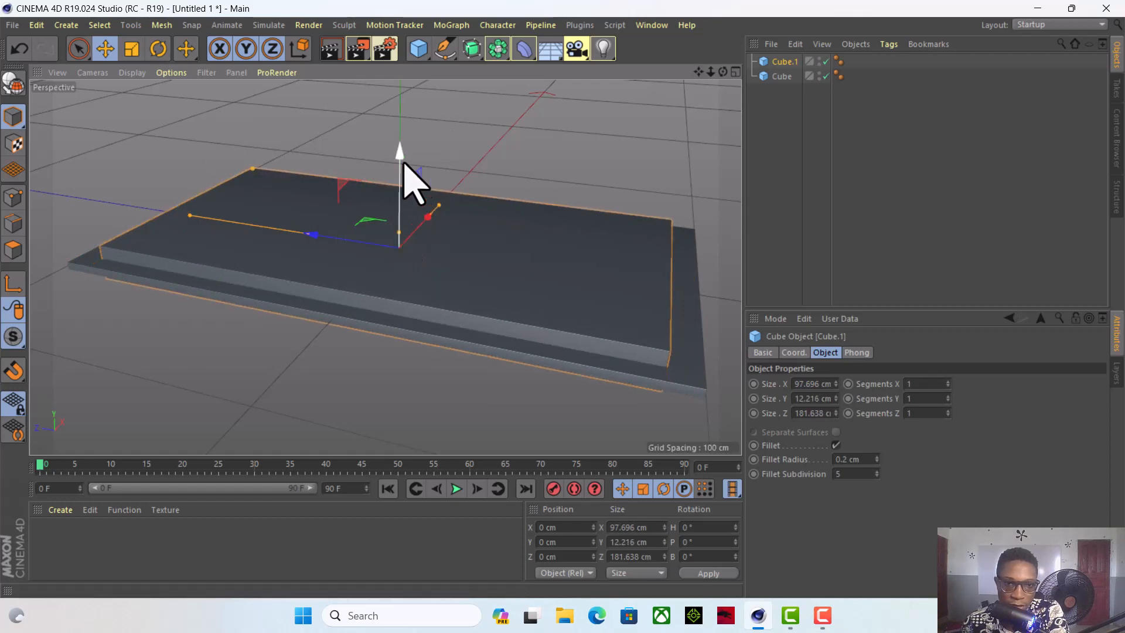
drag(398, 154, 399, 161)
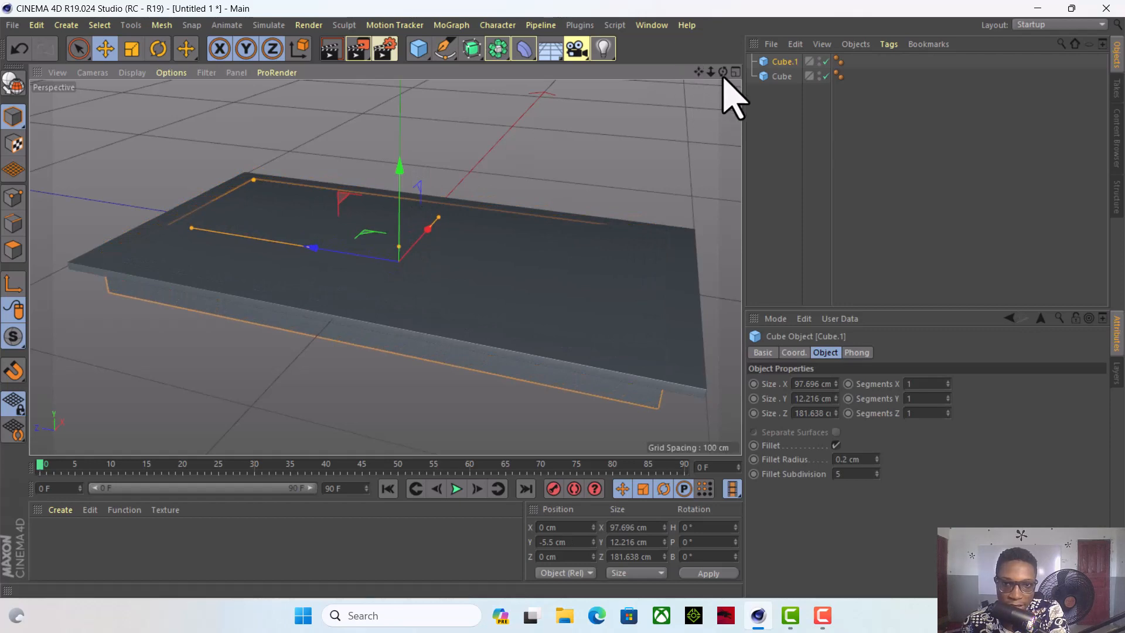
Examine how the smaller block sits beneath the slab from several angles and compare the two cubes.
drag(723, 72, 774, 11)
mouse_move(385, 266)
mouse_down()
mouse_move(387, 278)
mouse_move(389, 265)
mouse_up()
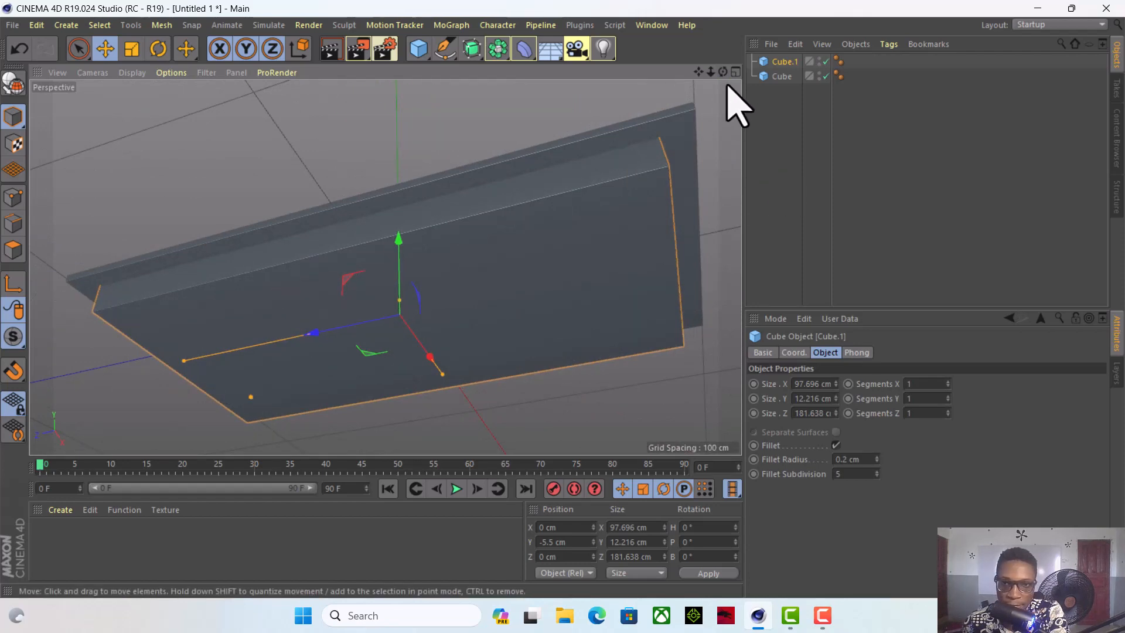
drag(723, 73, 385, 266)
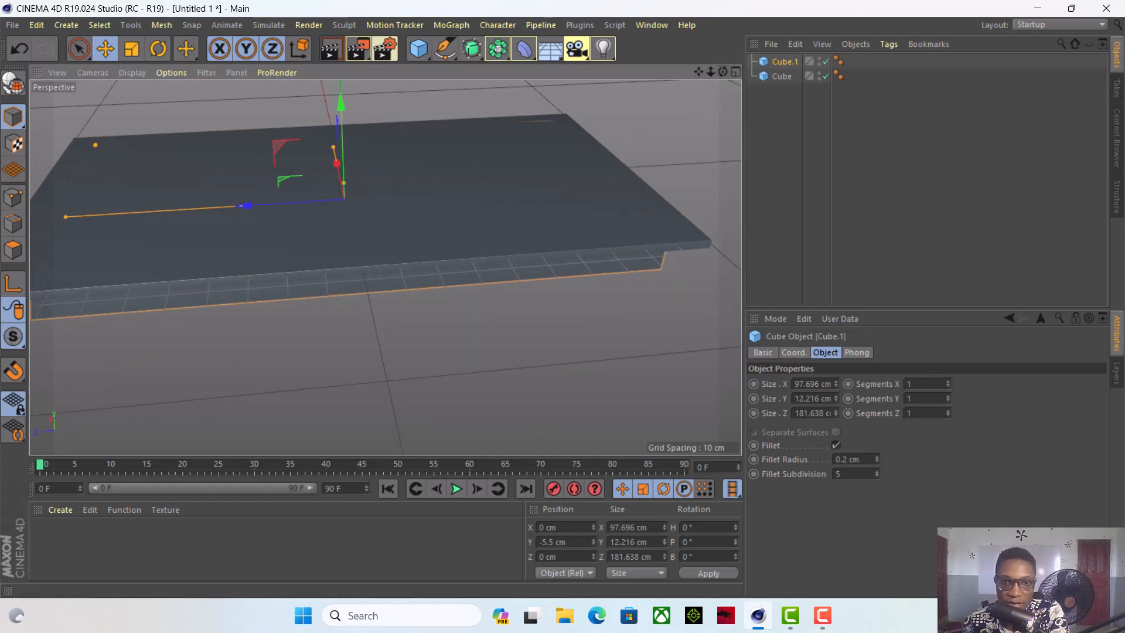
drag(385, 267, 385, 267)
drag(697, 72, 385, 266)
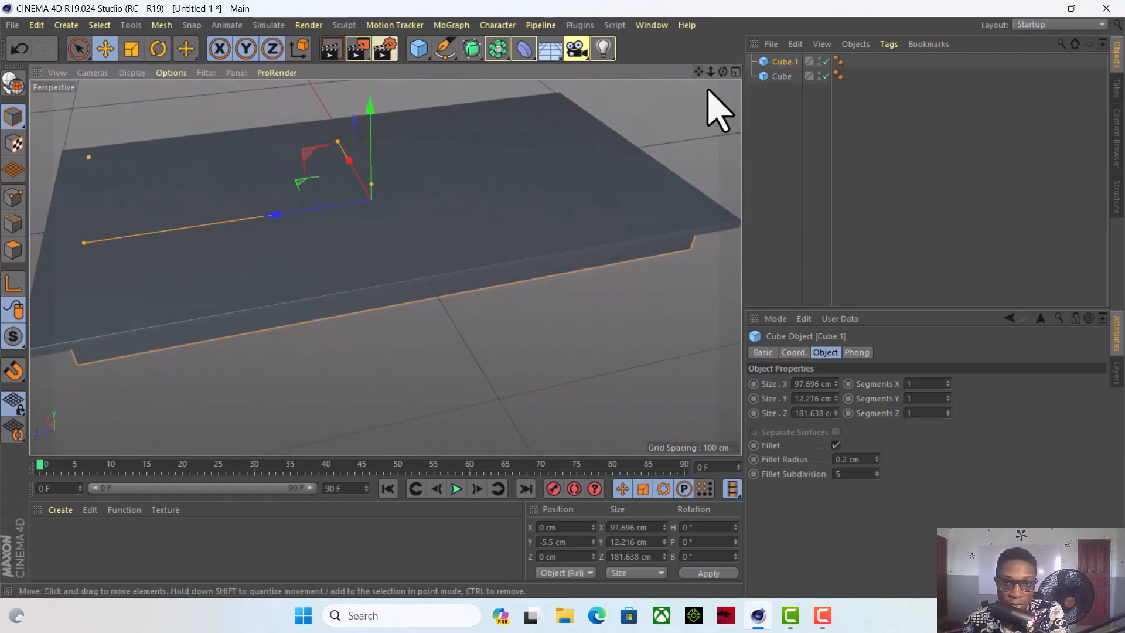
scroll(592, 146, down, 5)
click(772, 77)
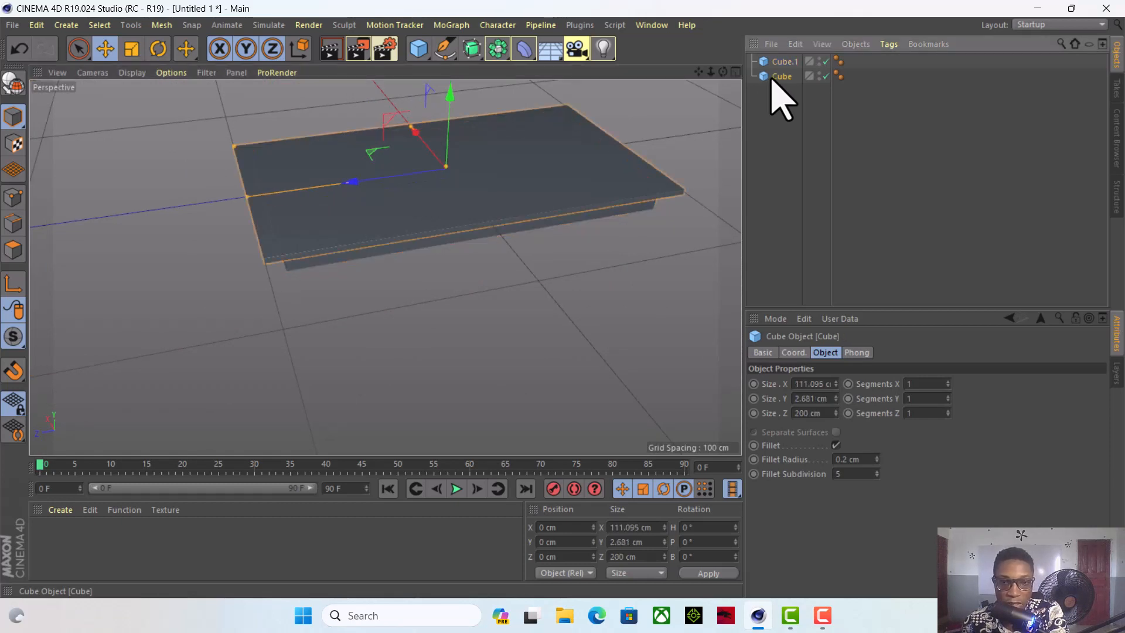
click(780, 63)
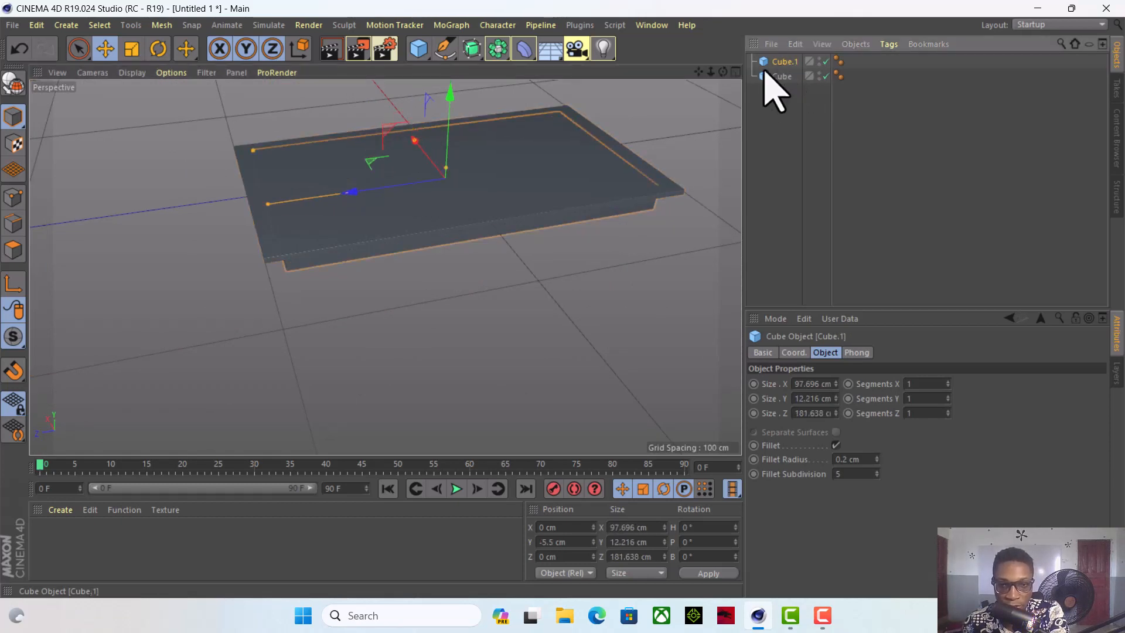
click(773, 78)
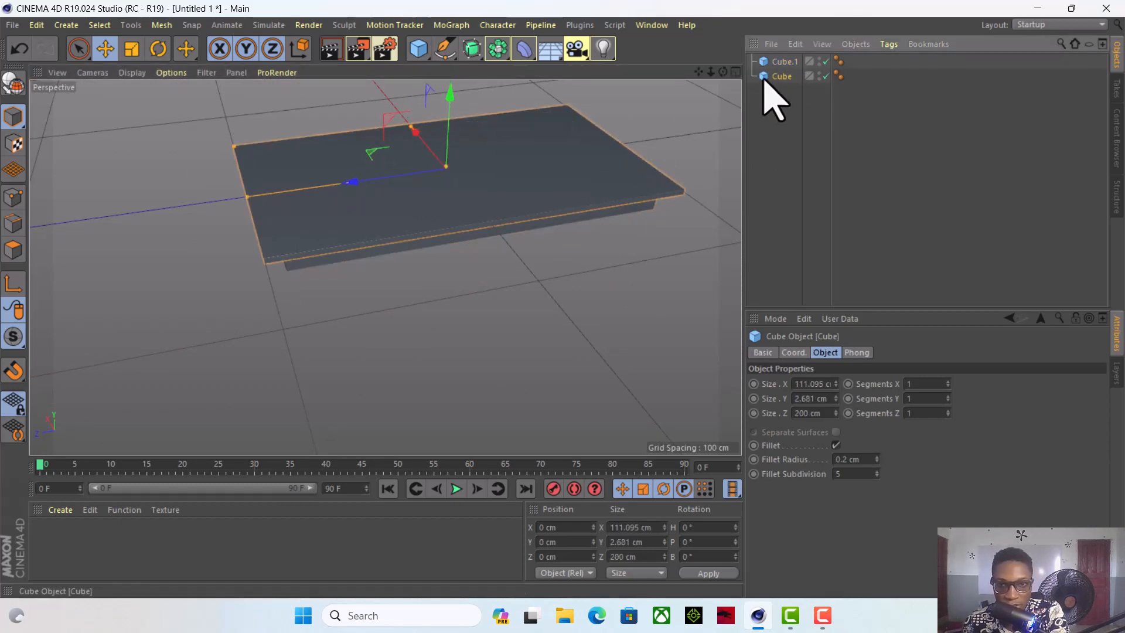
Duplicate Cube.1, resize the copy to about 83.9 × 24.2 × 168 cm in X, Y, Z, and lower it to about Y -10.1 cm.
click(782, 61)
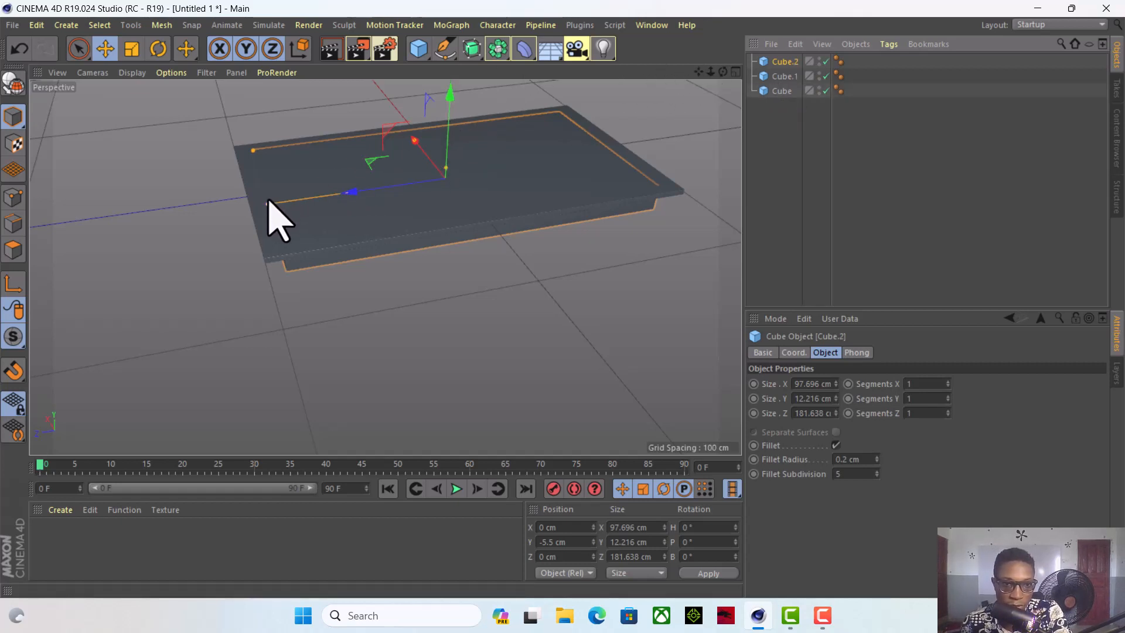
drag(274, 201, 281, 202)
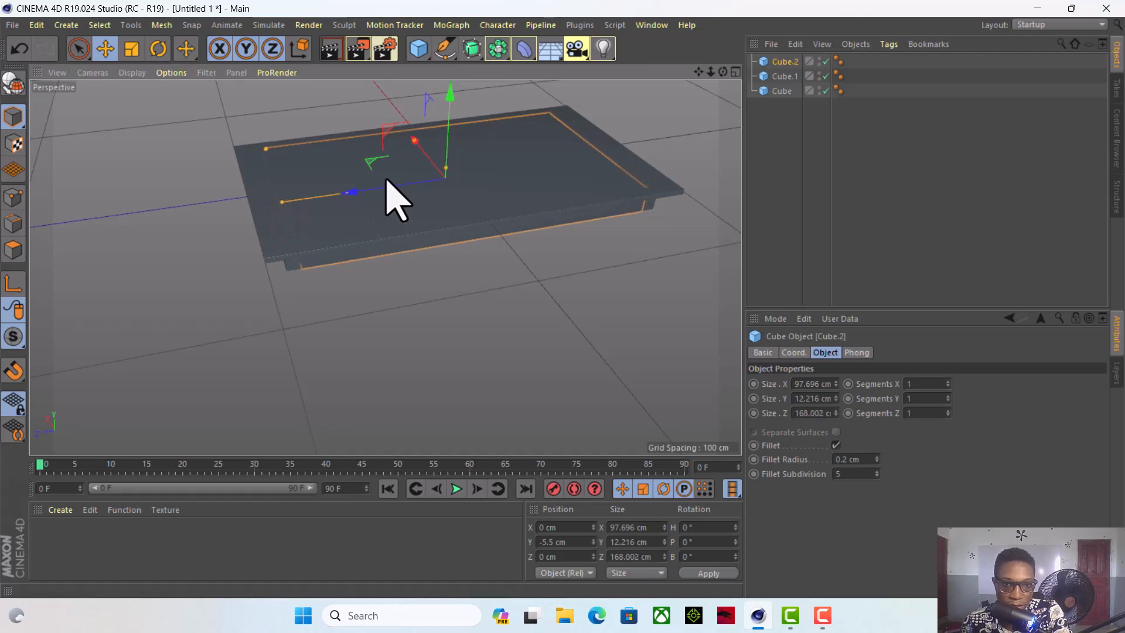
drag(414, 141, 447, 158)
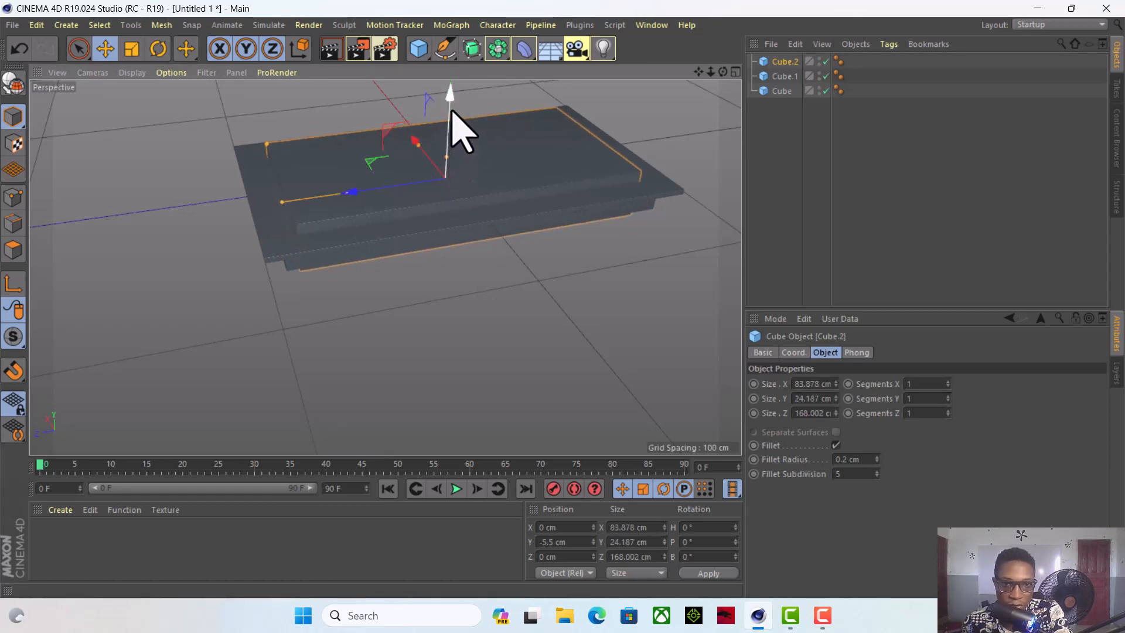
drag(457, 93, 460, 118)
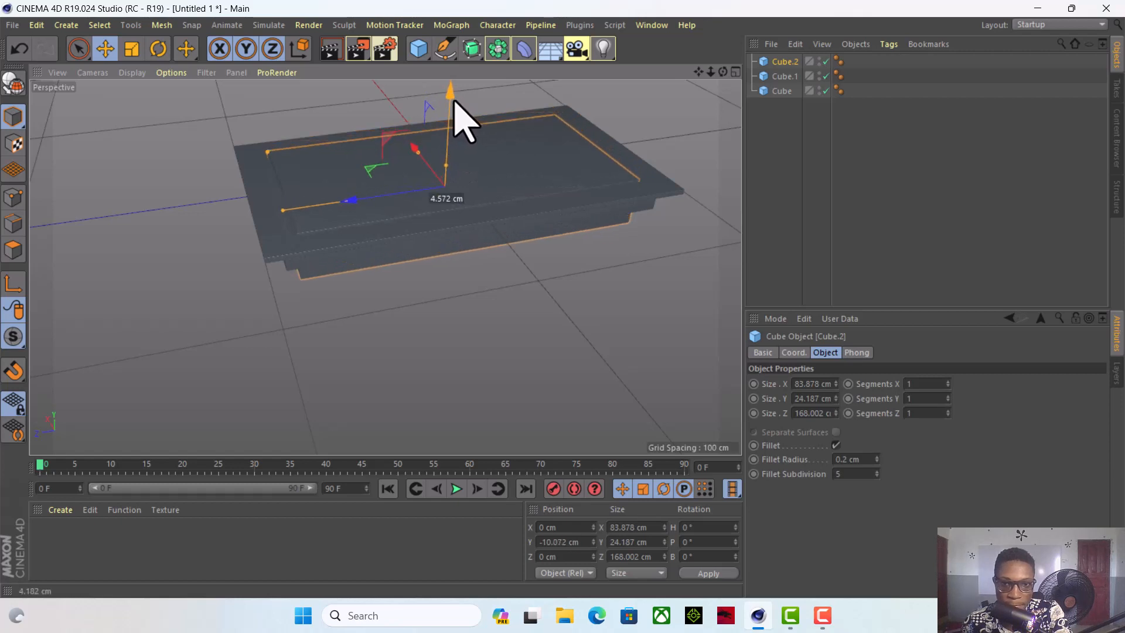
Add a Boole object set to A subtract B and place Cube.1 and Cube.2 inside it, in that order.
drag(724, 72, 386, 266)
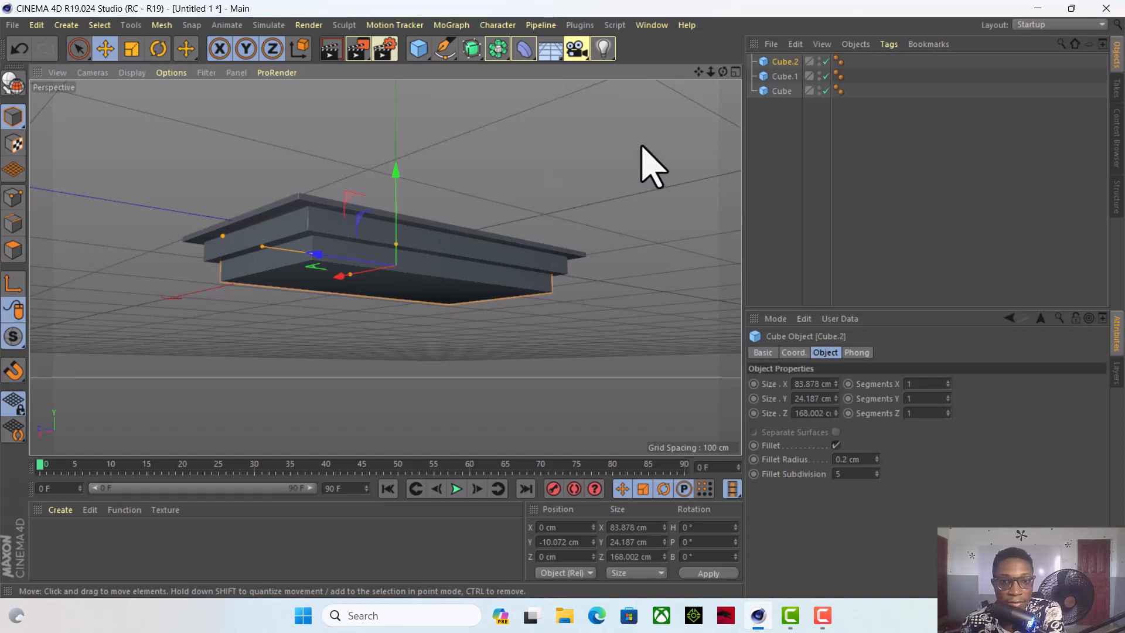
drag(723, 72, 719, 112)
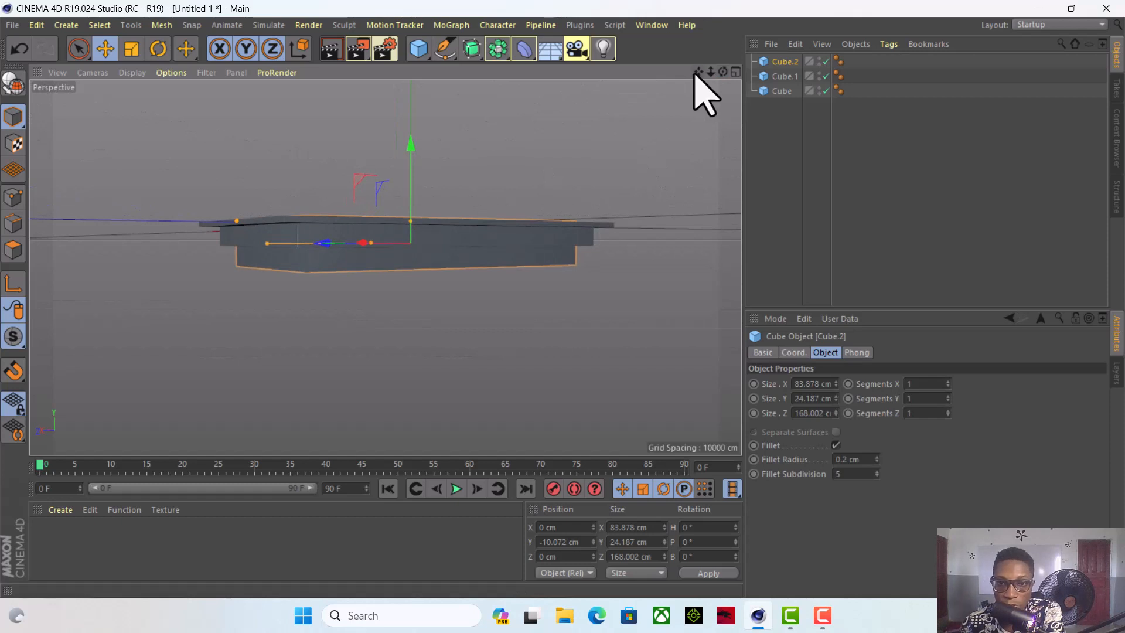
drag(695, 74, 669, 85)
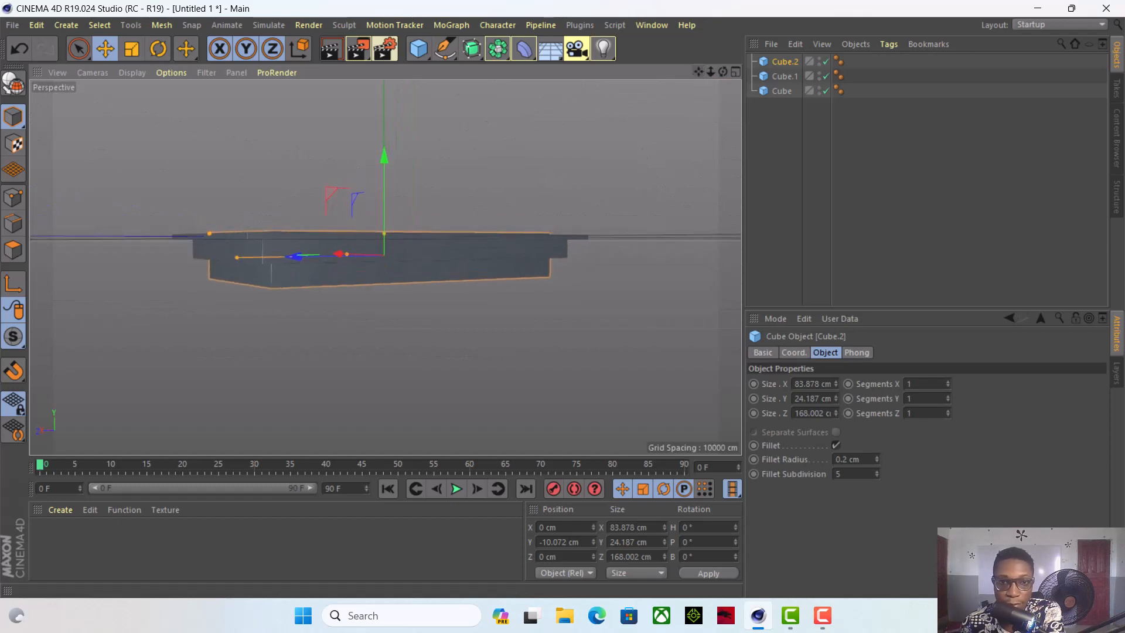
click(502, 53)
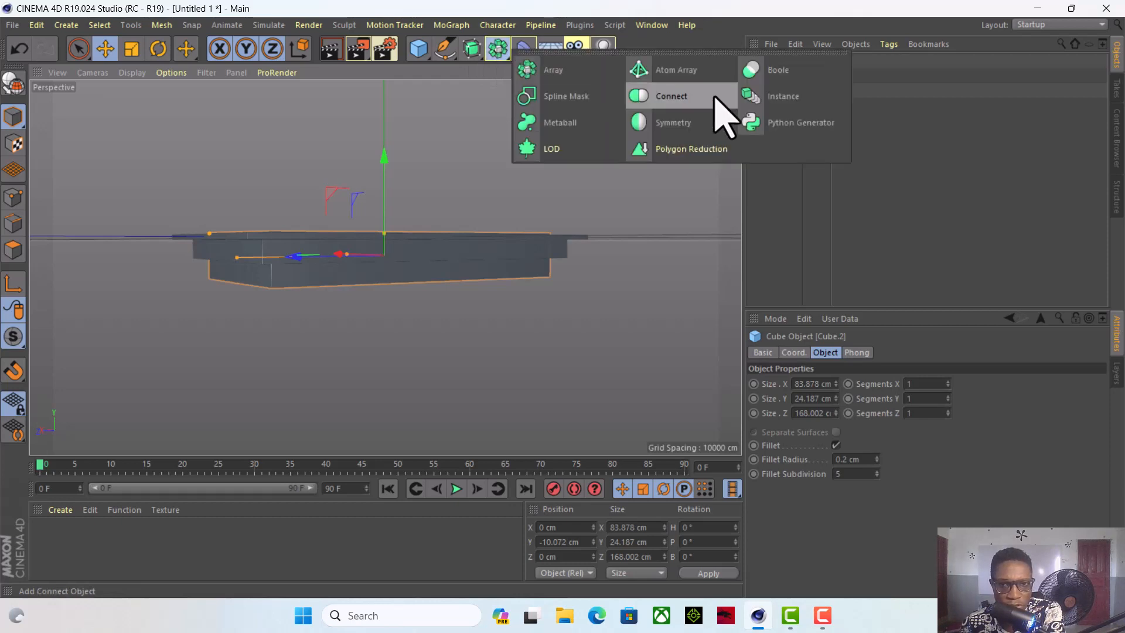
click(759, 76)
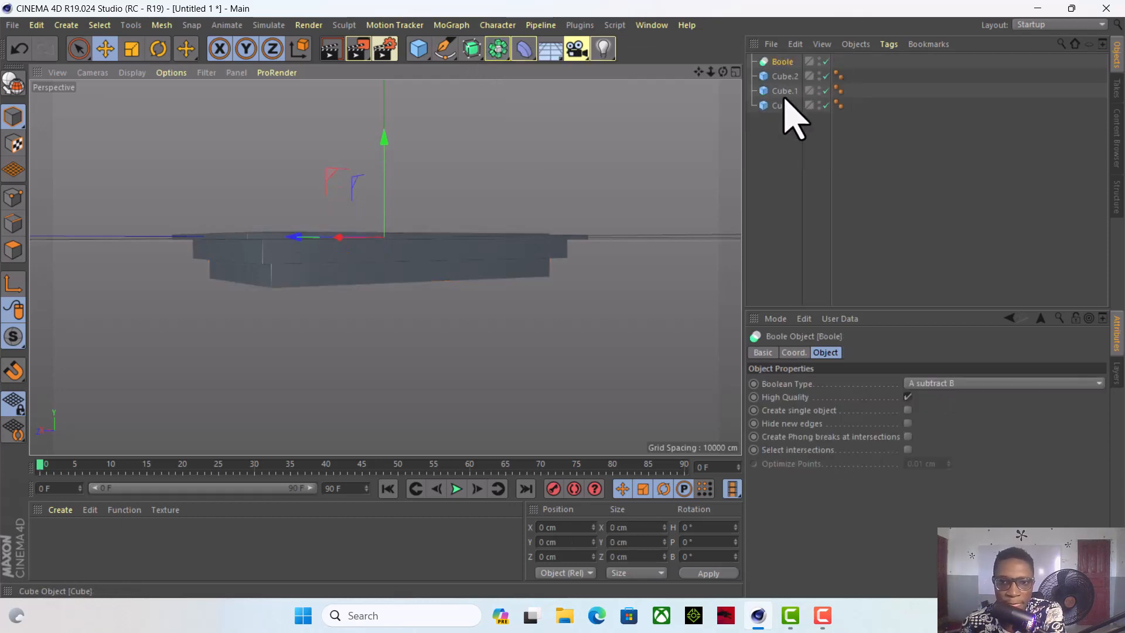
click(788, 90)
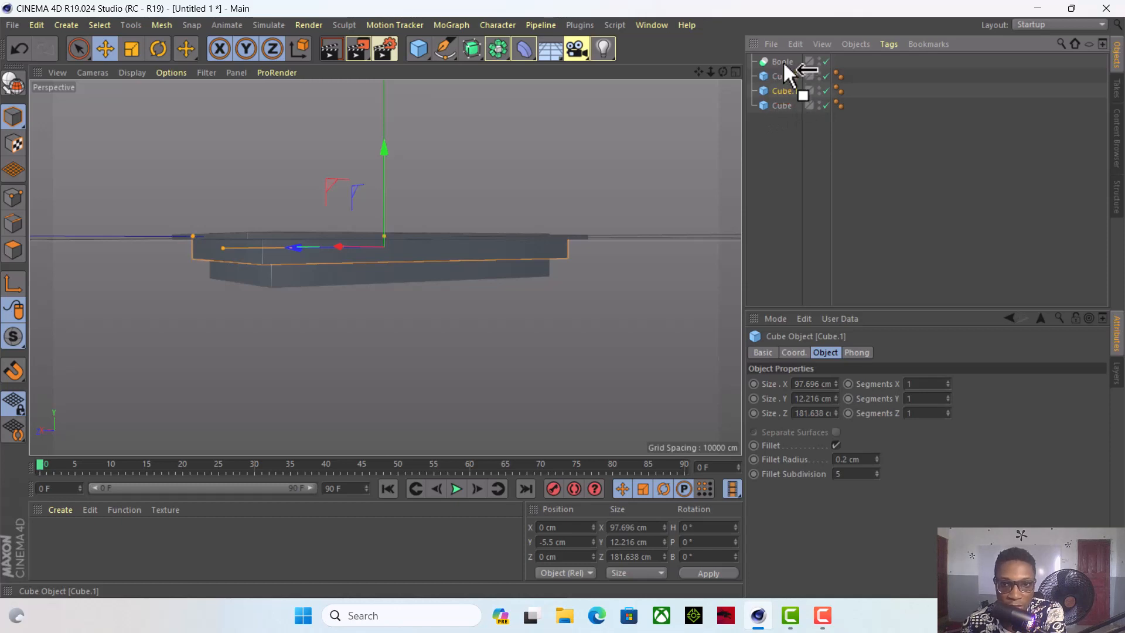
drag(783, 61, 784, 58)
click(787, 91)
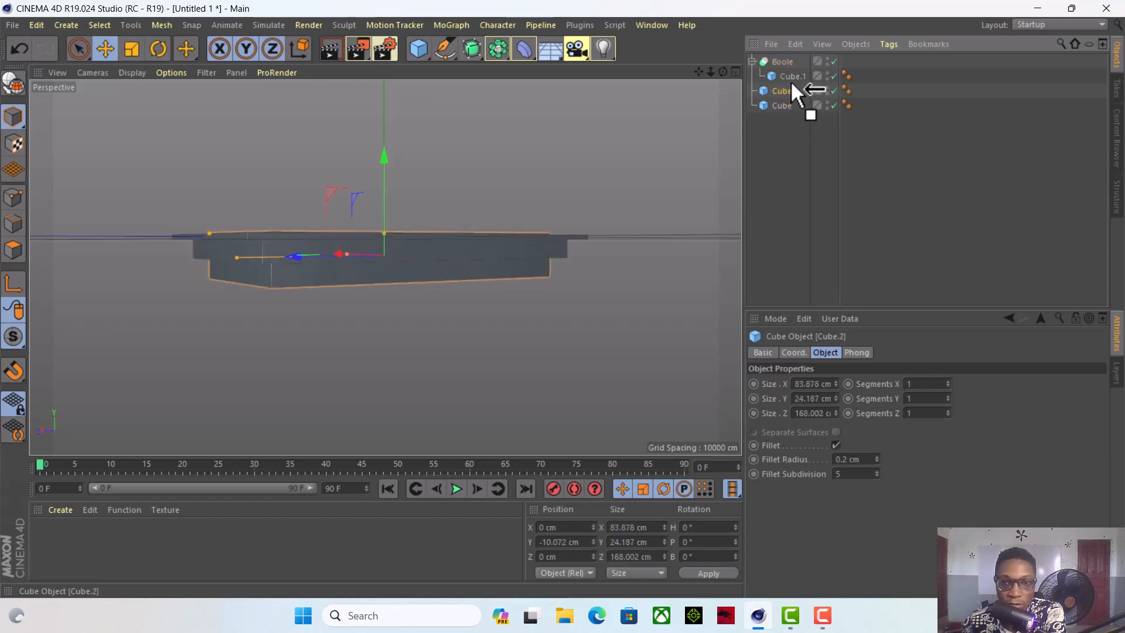
drag(791, 83, 793, 81)
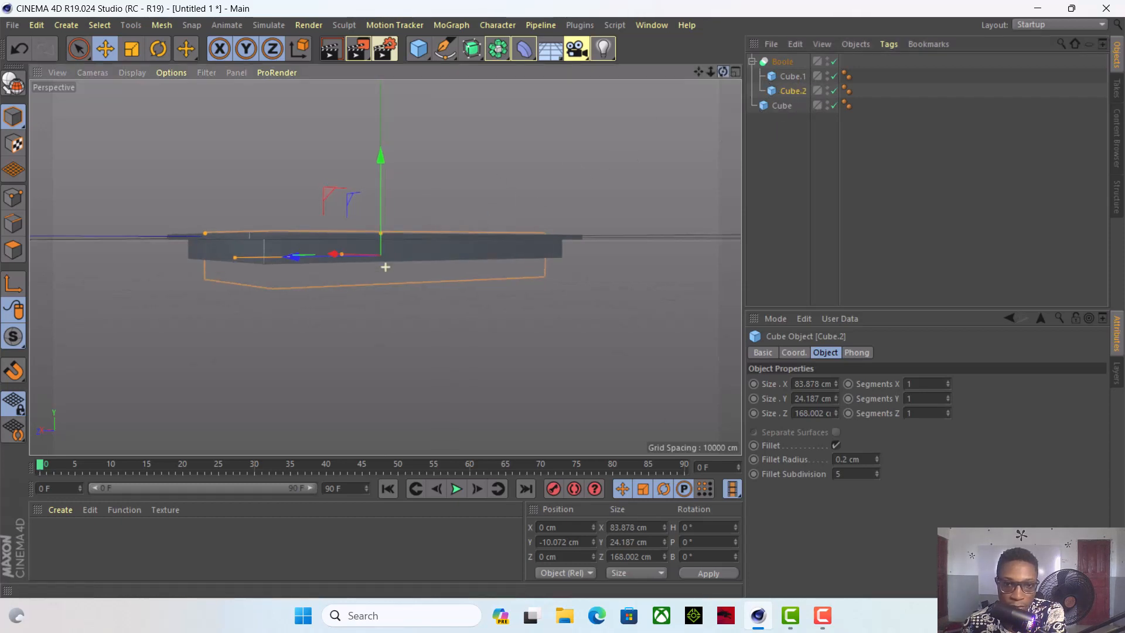
Duplicate Cube.2 outside the Boole, shrink the copy to about 14 × 11.9 cm in X and Z, and move it to about Z 73 cm.
alt+drag(385, 267, 538, 133)
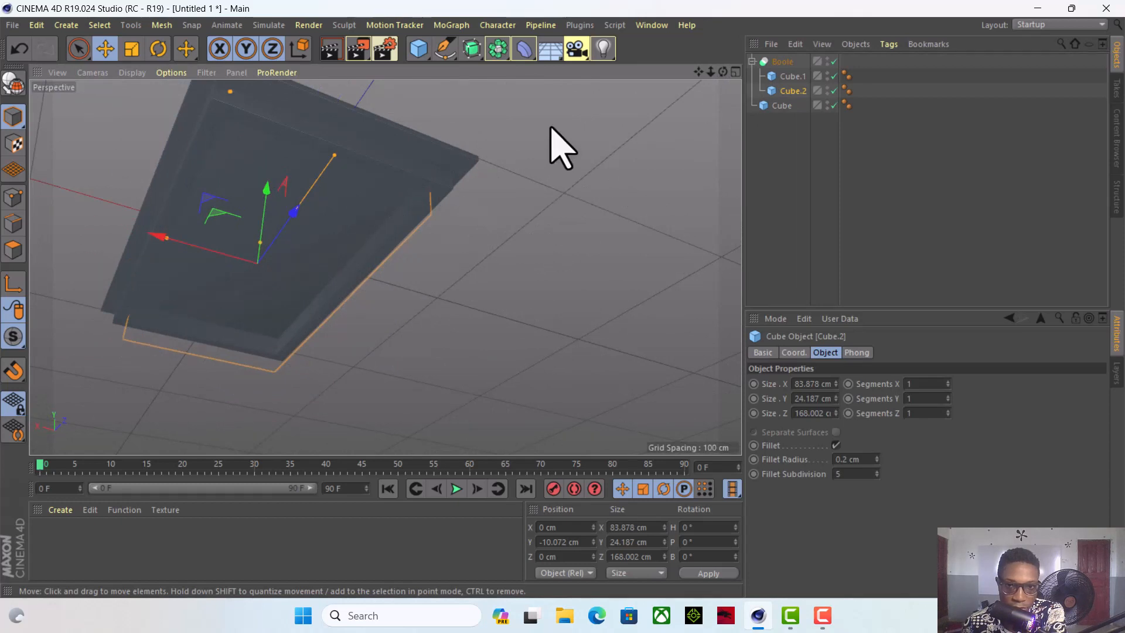
alt+drag(385, 264, 723, 88)
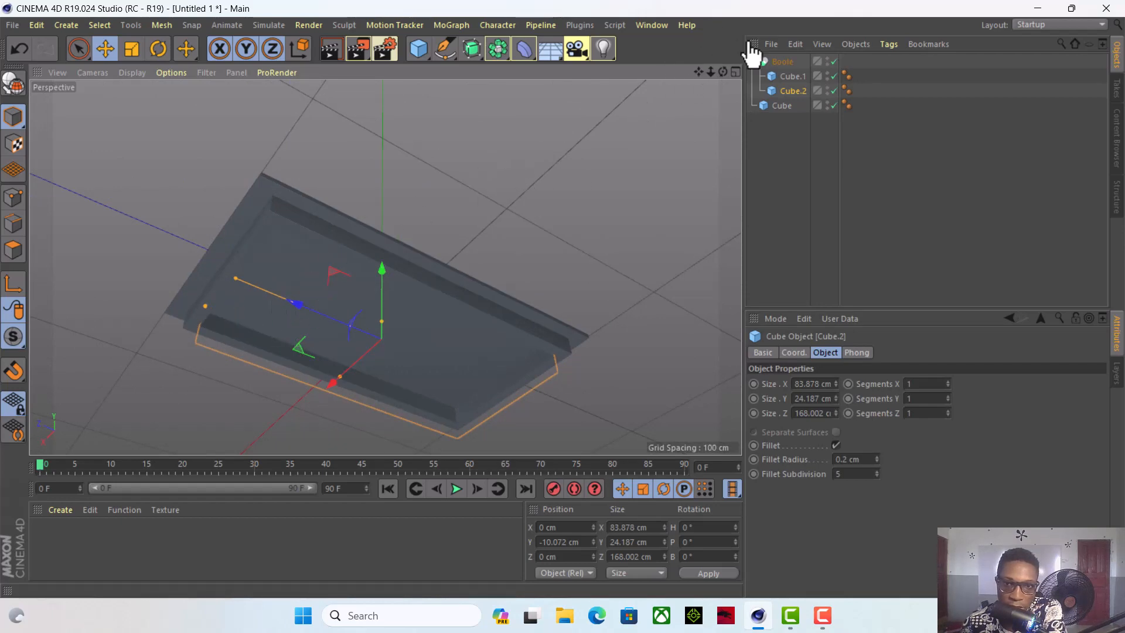
drag(725, 70, 386, 267)
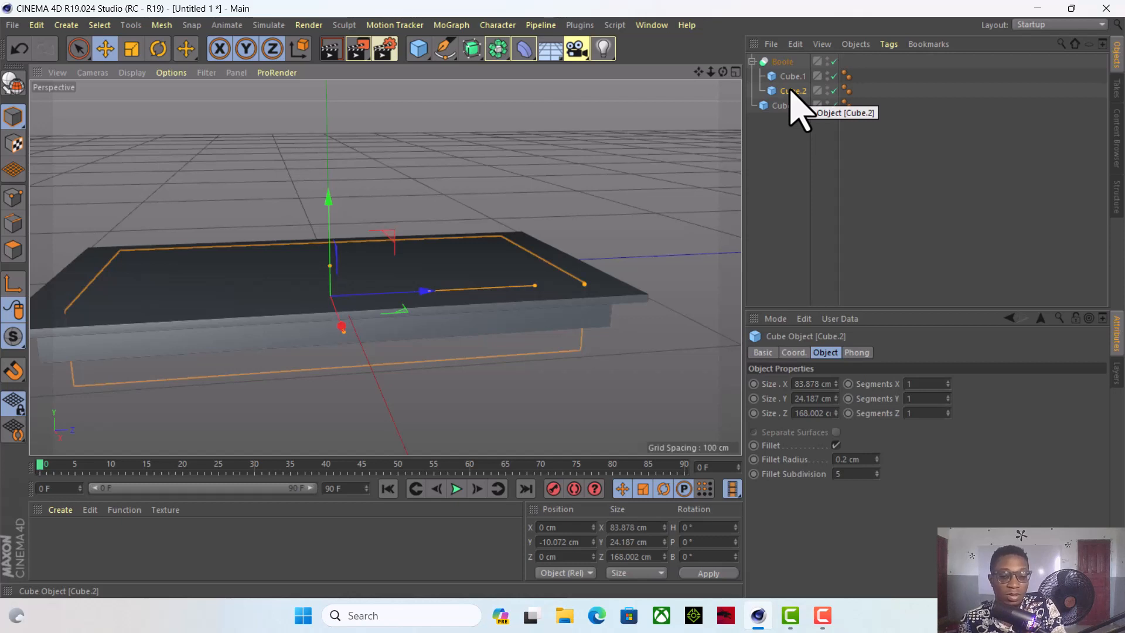
key(ctrl+c)
key(ctrl+v)
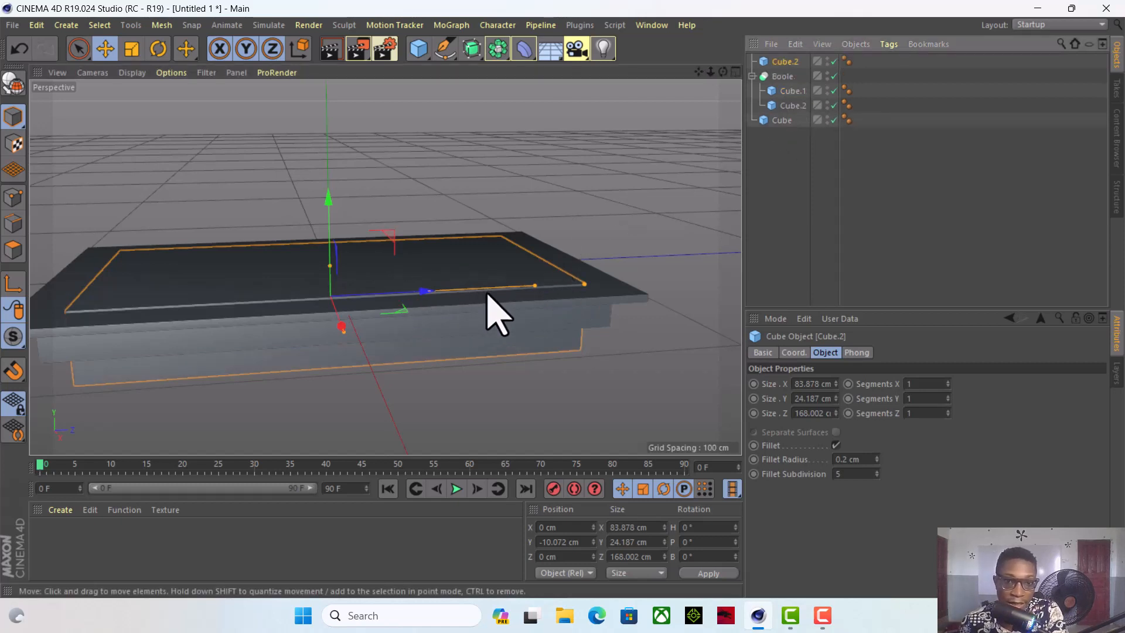
drag(535, 286, 335, 307)
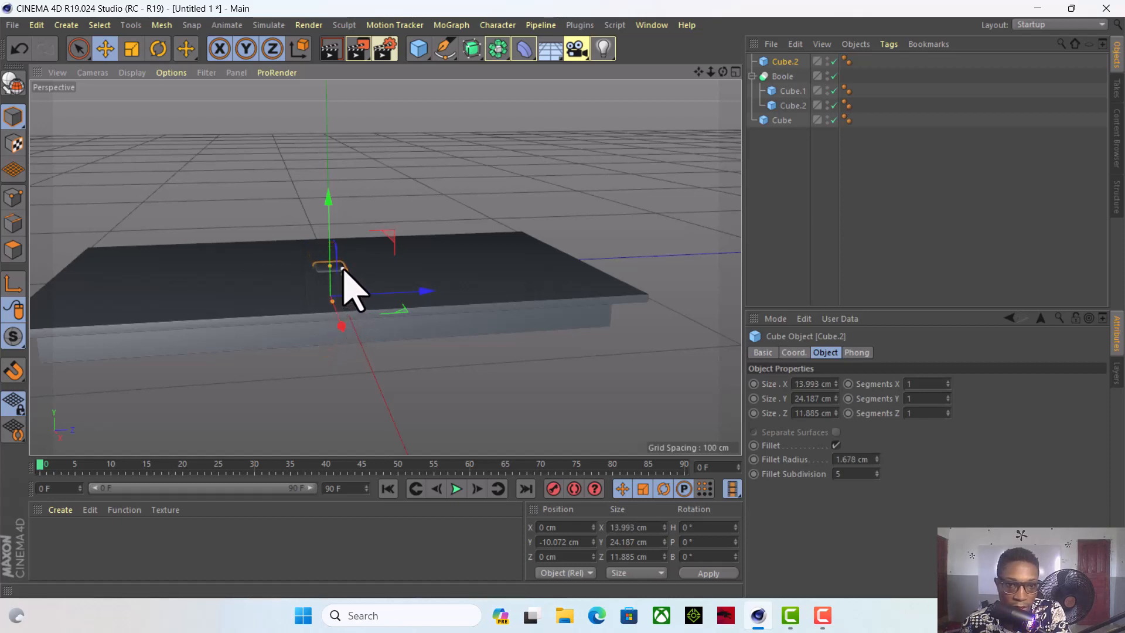
drag(399, 291, 580, 311)
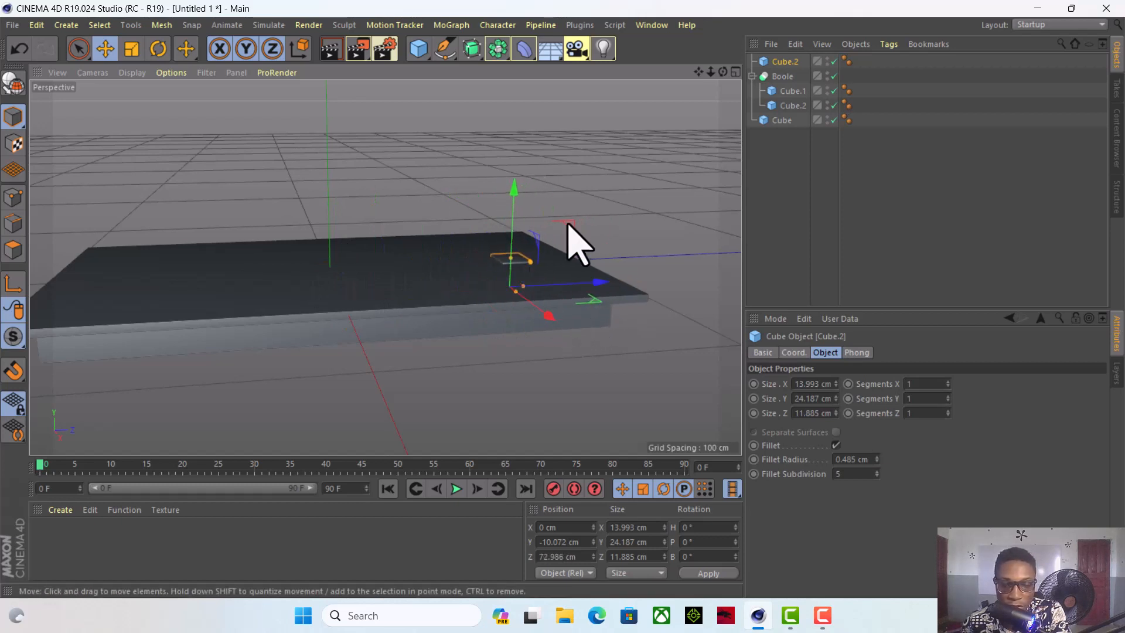
Resize the small block to about 9.1 × 8.9 cm in X and Z and fit it into the frame's inner corner at about X 37.7, Z 79.7 cm.
click(736, 72)
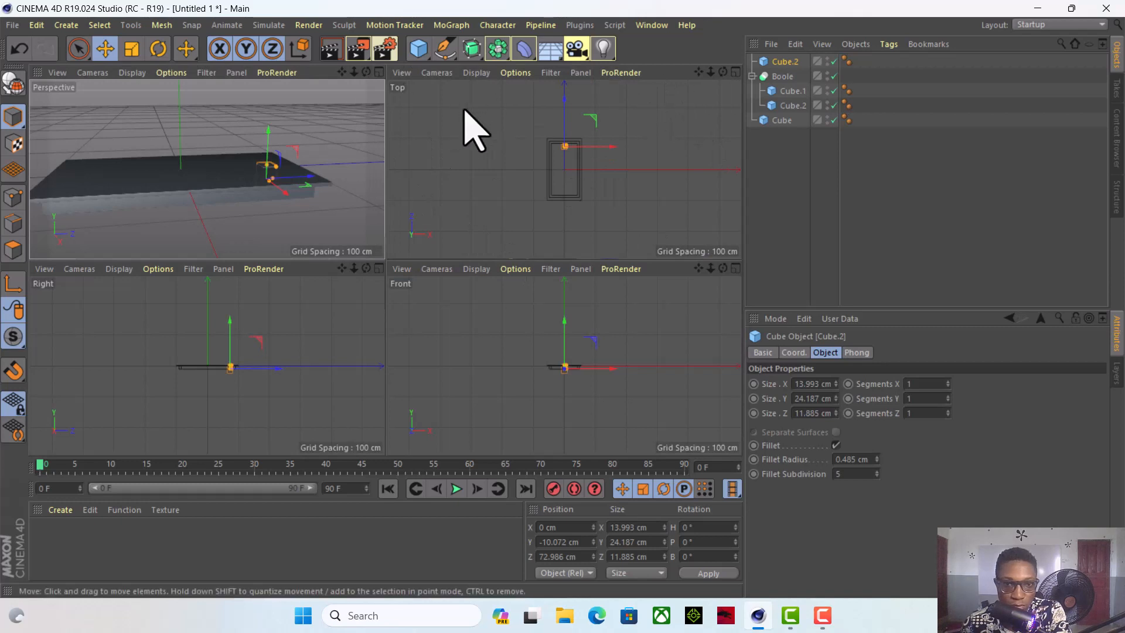
click(736, 73)
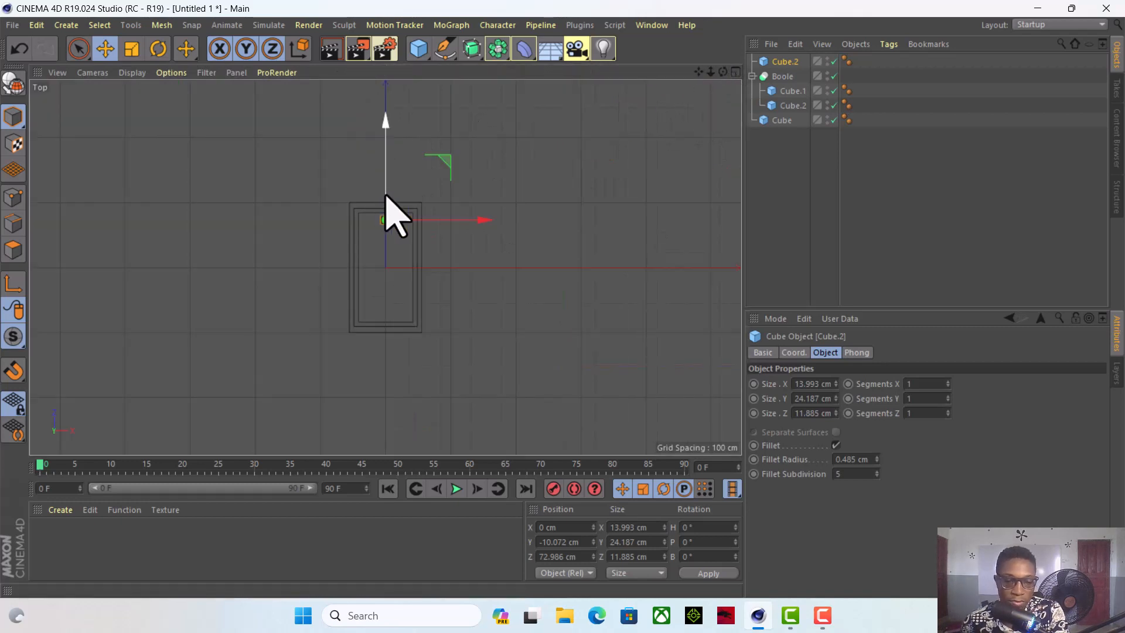
scroll(389, 229, up, 5)
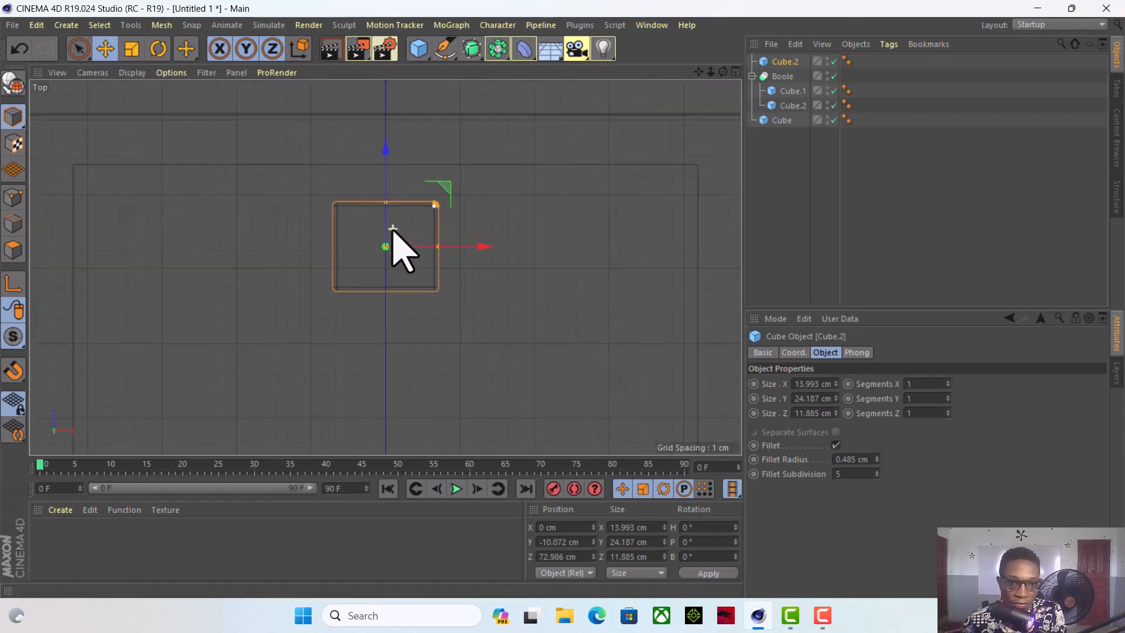
drag(439, 246, 419, 247)
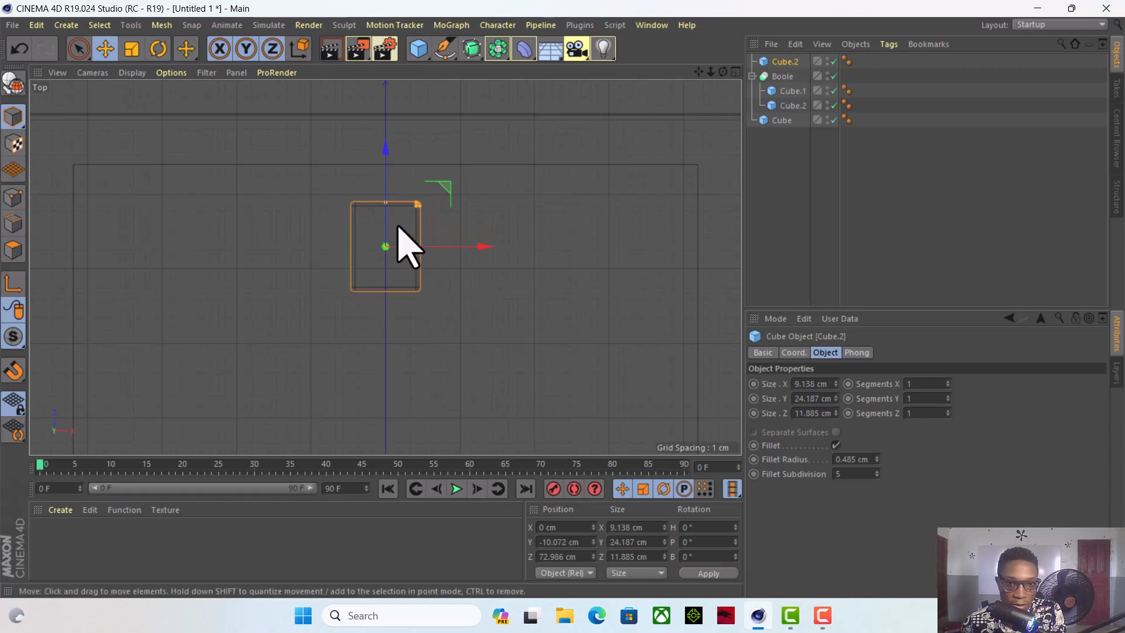
drag(385, 203, 387, 214)
drag(473, 251, 763, 300)
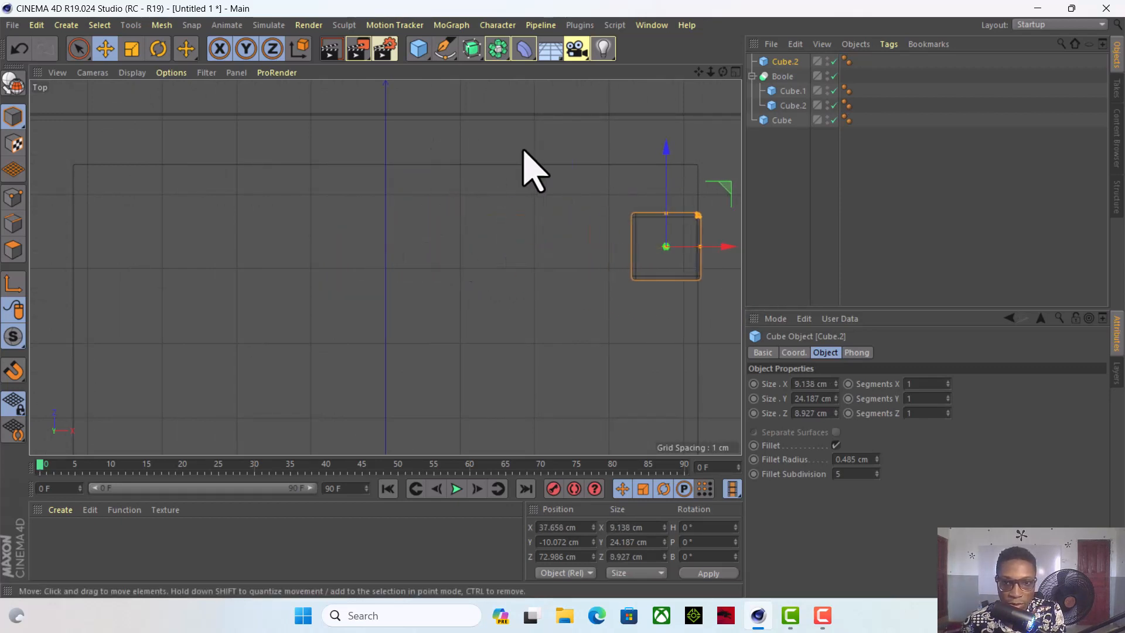
drag(674, 176, 676, 107)
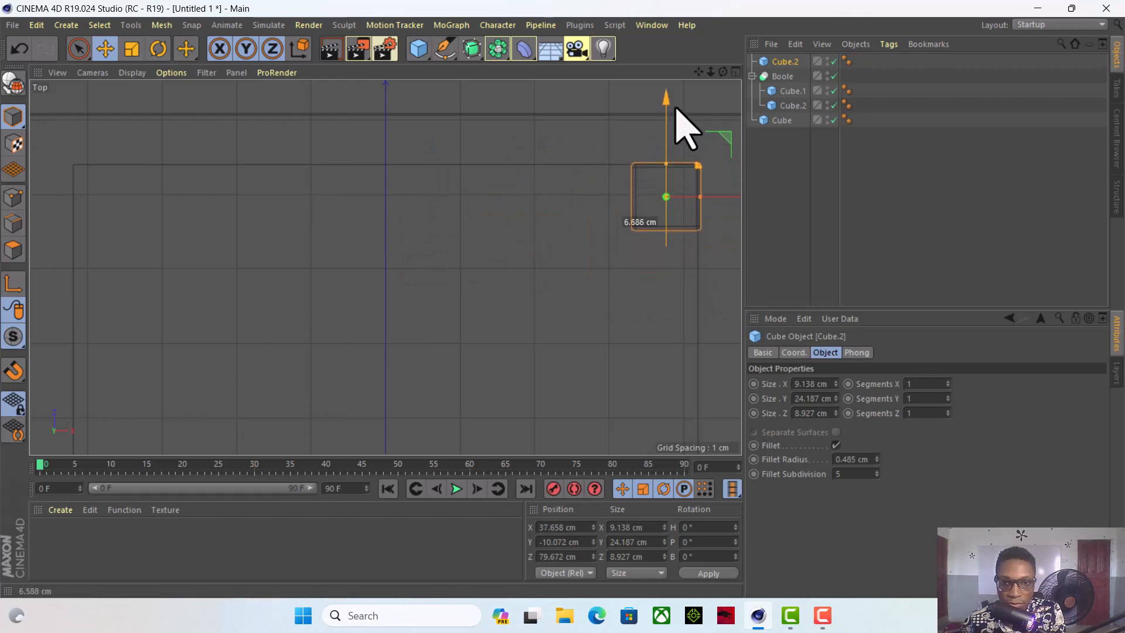
scroll(543, 193, down, 6)
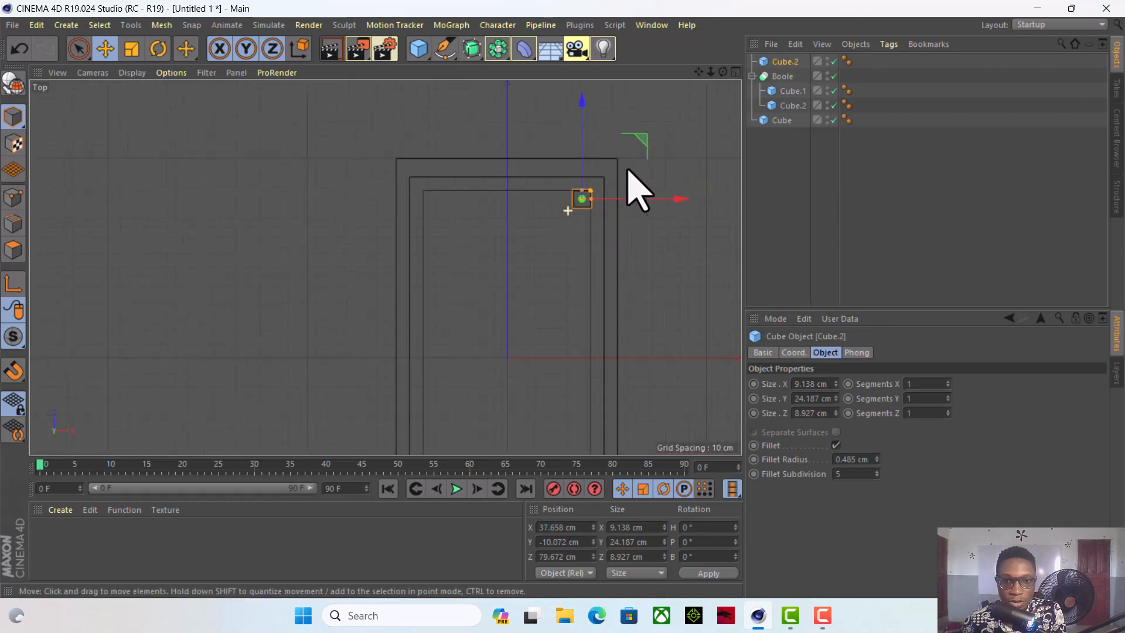
drag(698, 72, 681, 16)
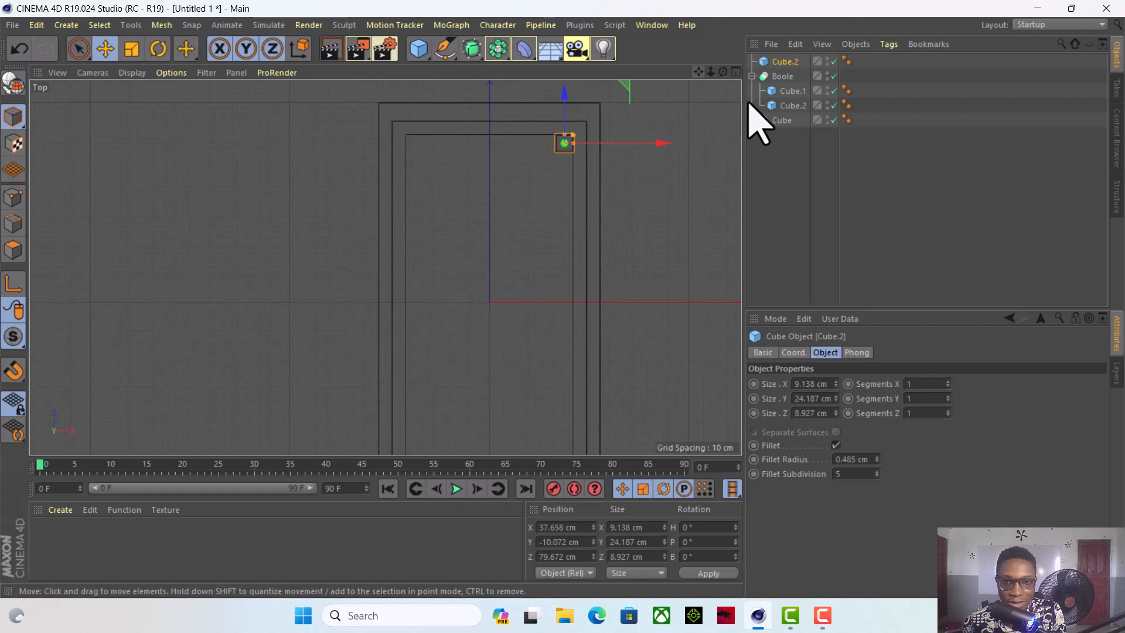
Stretch the corner block into a leg about 68.8 cm tall and lower it to about Y -35.2 cm.
click(736, 72)
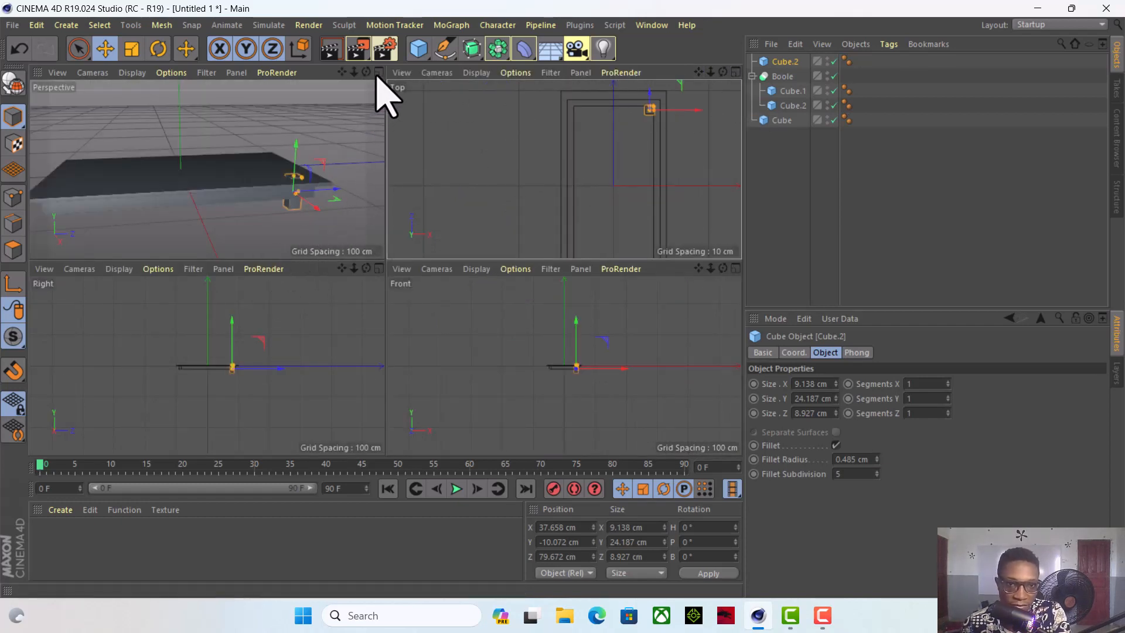
click(379, 74)
scroll(594, 314, up, 3)
drag(699, 73, 726, 109)
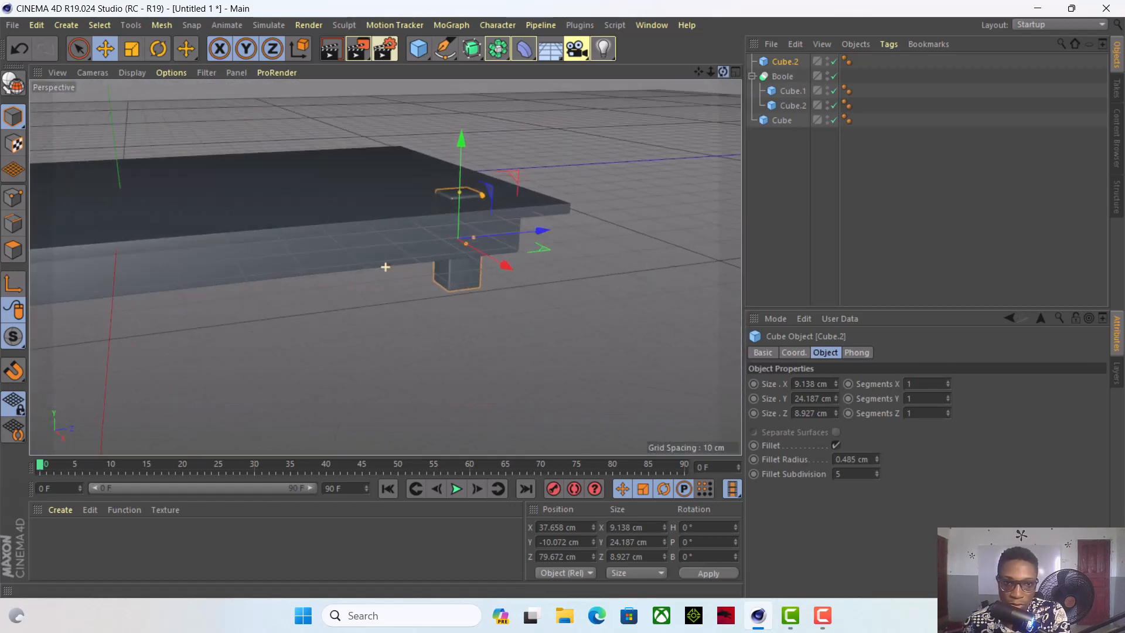
drag(386, 267, 381, 252)
click(736, 72)
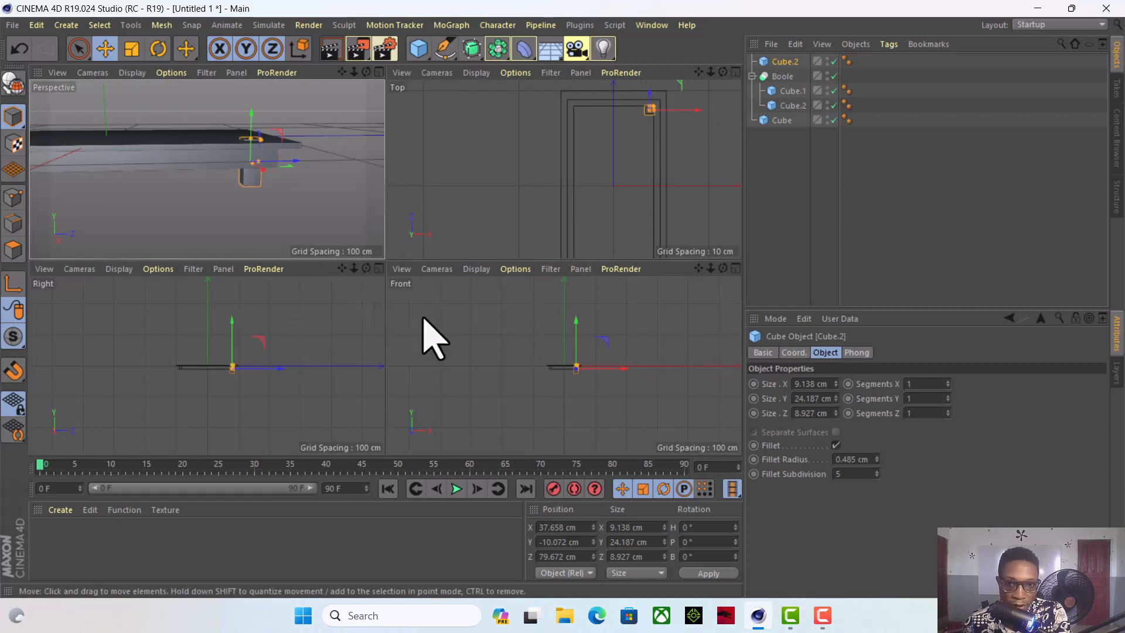
click(736, 269)
scroll(414, 309, up, 6)
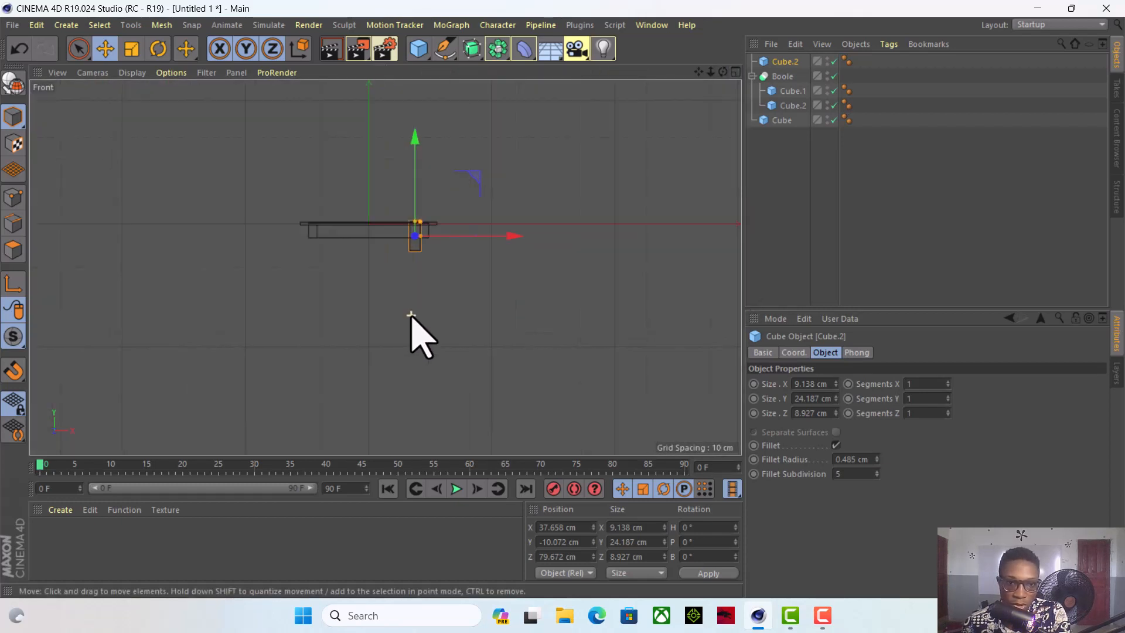
drag(699, 72, 755, 241)
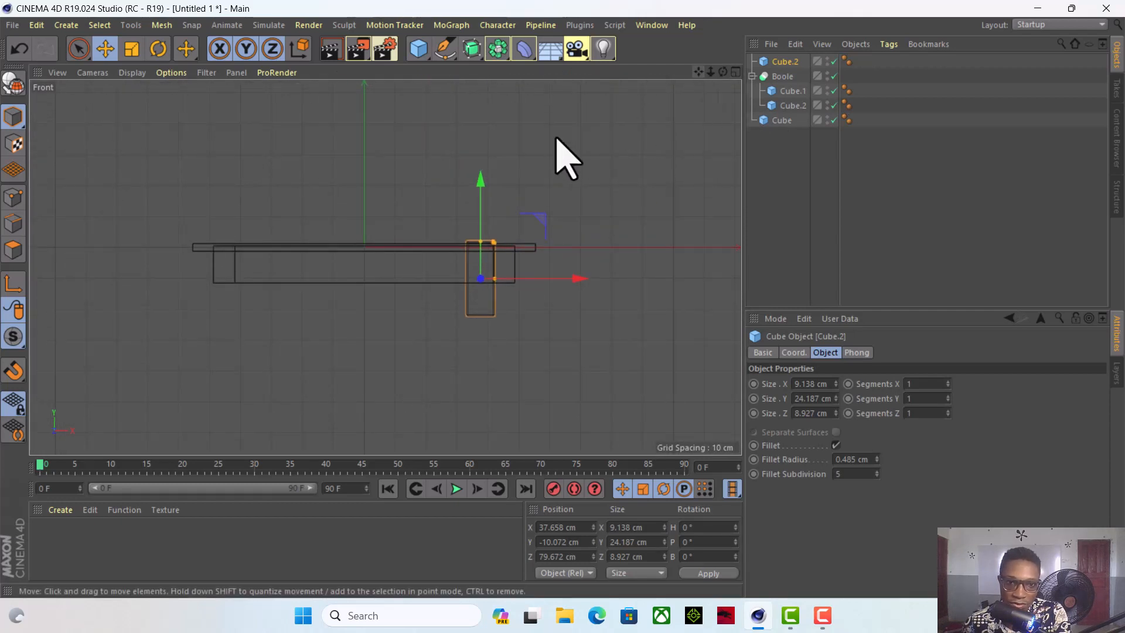
drag(481, 237, 502, 271)
scroll(527, 281, down, 3)
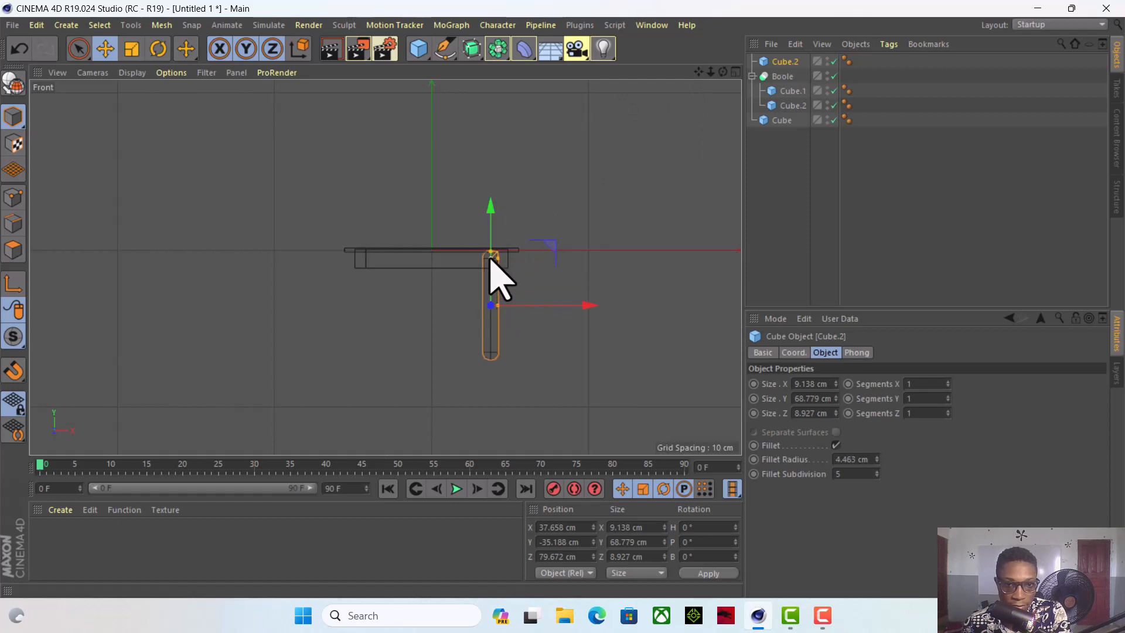
Refine the leg to about 61.5 cm tall with a fillet radius of about 0.32 cm and position it at about Y -32.3 cm, just under the slab.
scroll(496, 282, up, 5)
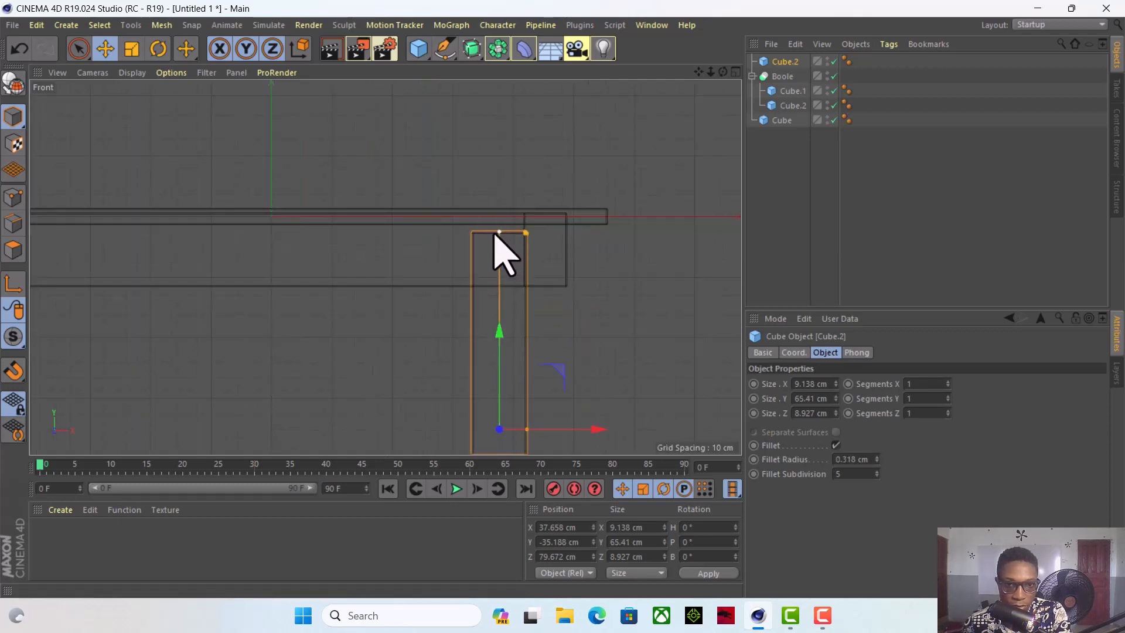
drag(499, 244, 499, 315)
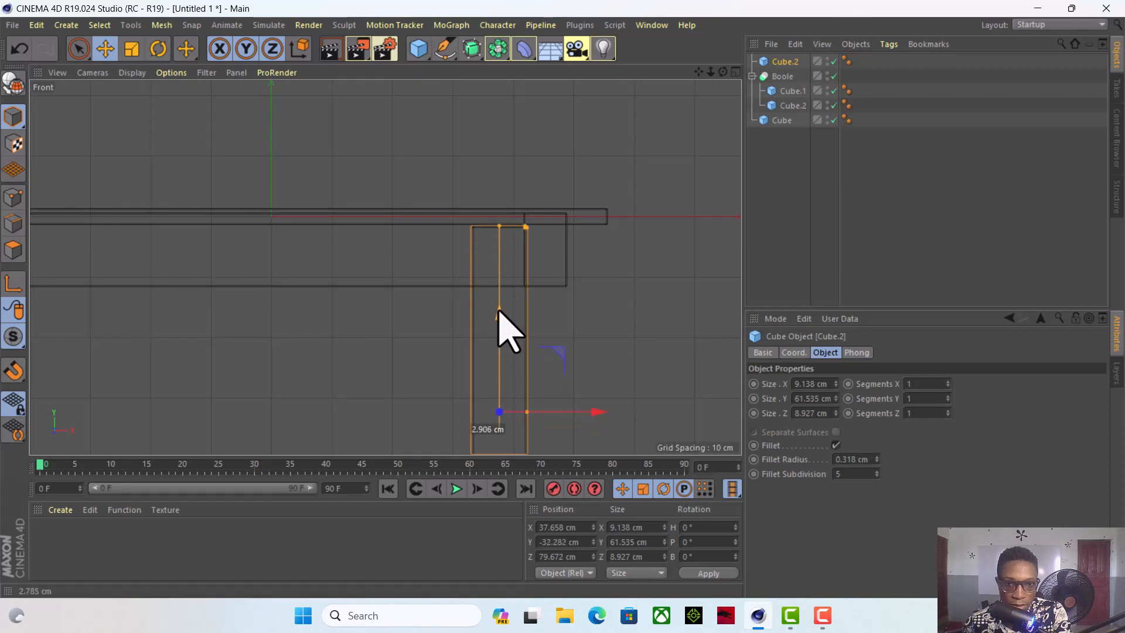
scroll(515, 292, down, 3)
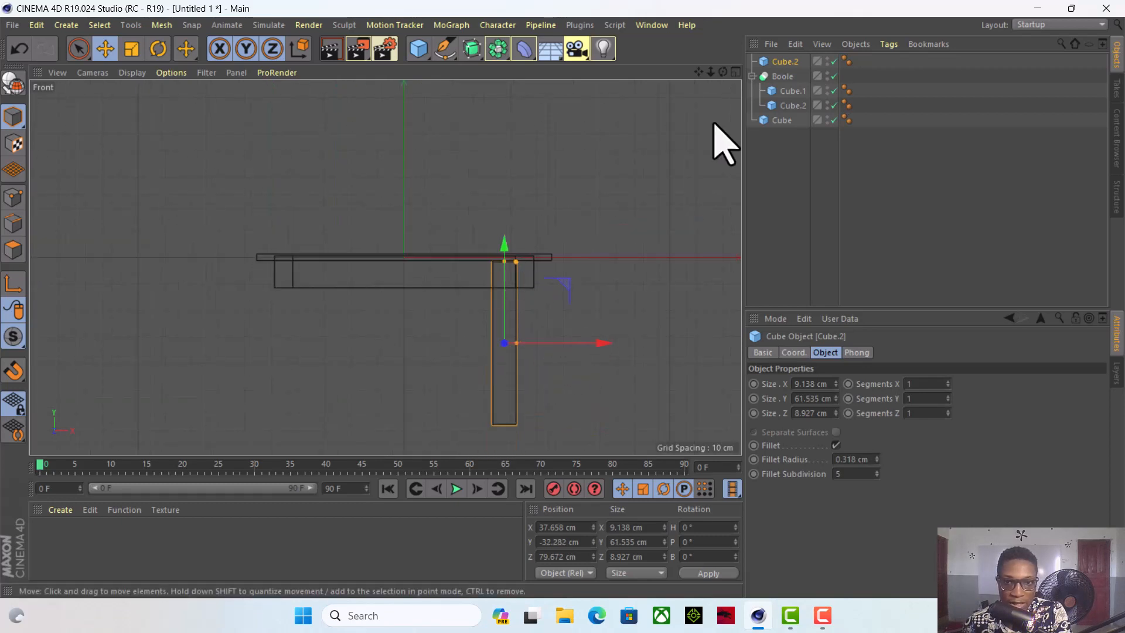
Examine how the corner leg meets the frame and slab, up close in perspective and from above.
click(736, 72)
scroll(312, 171, down, 3)
scroll(312, 171, up, 5)
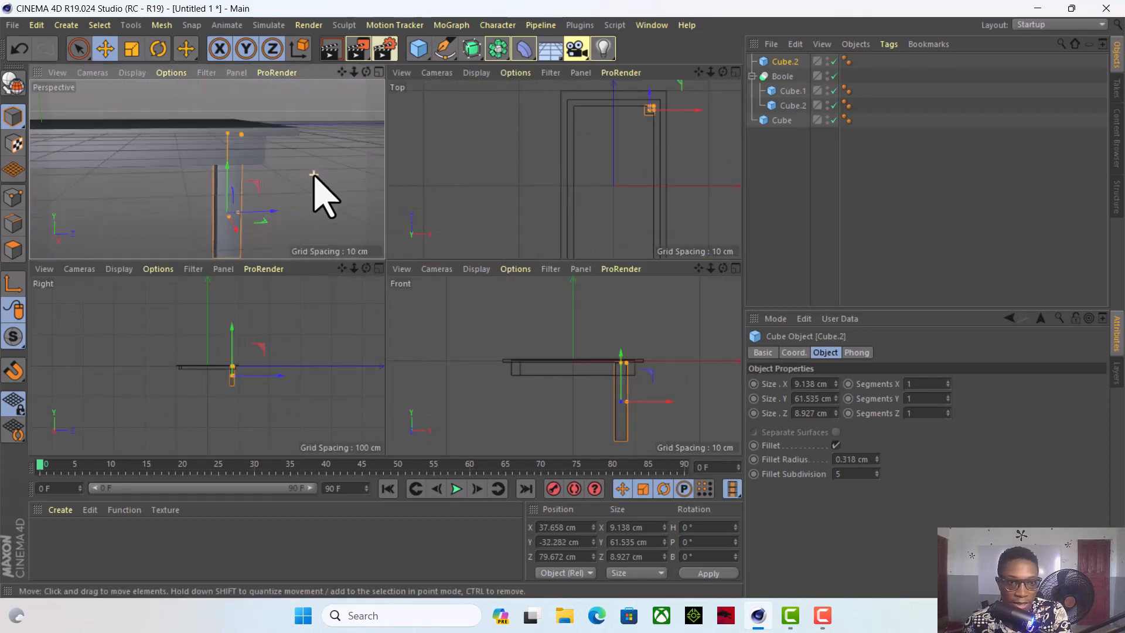
scroll(264, 180, down, 3)
scroll(244, 184, up, 4)
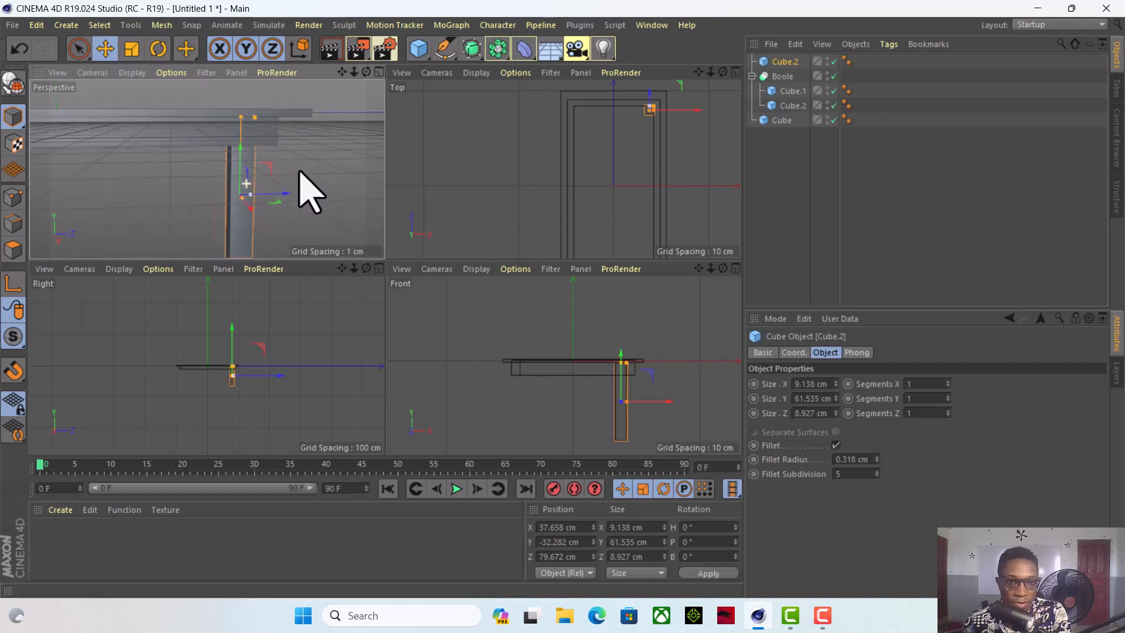
scroll(298, 167, down, 5)
scroll(238, 170, down, 3)
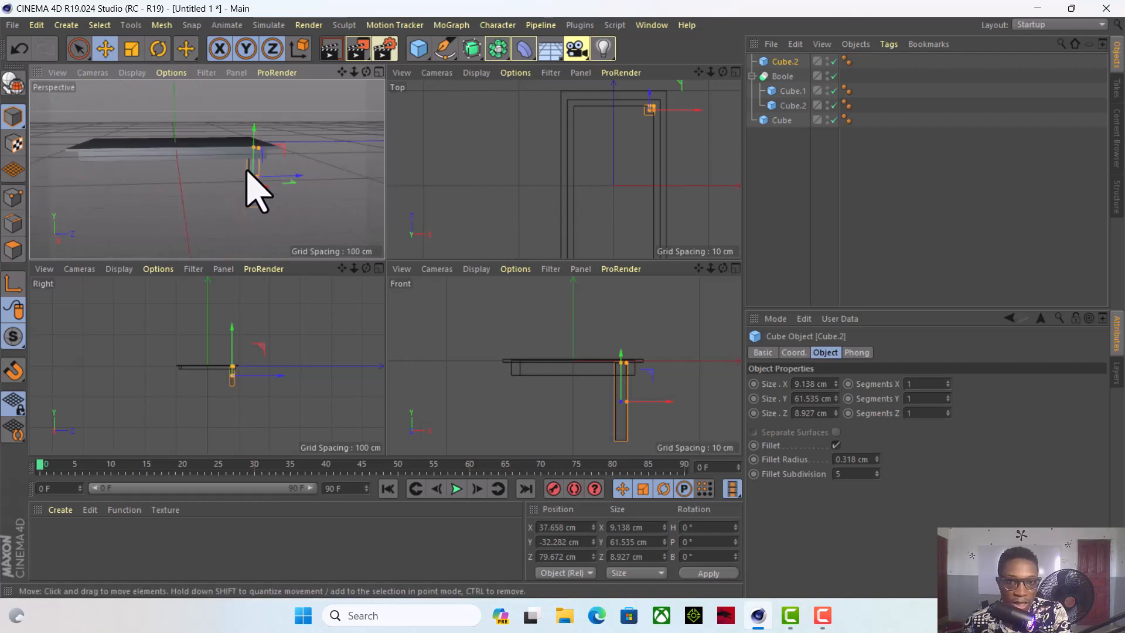
click(735, 72)
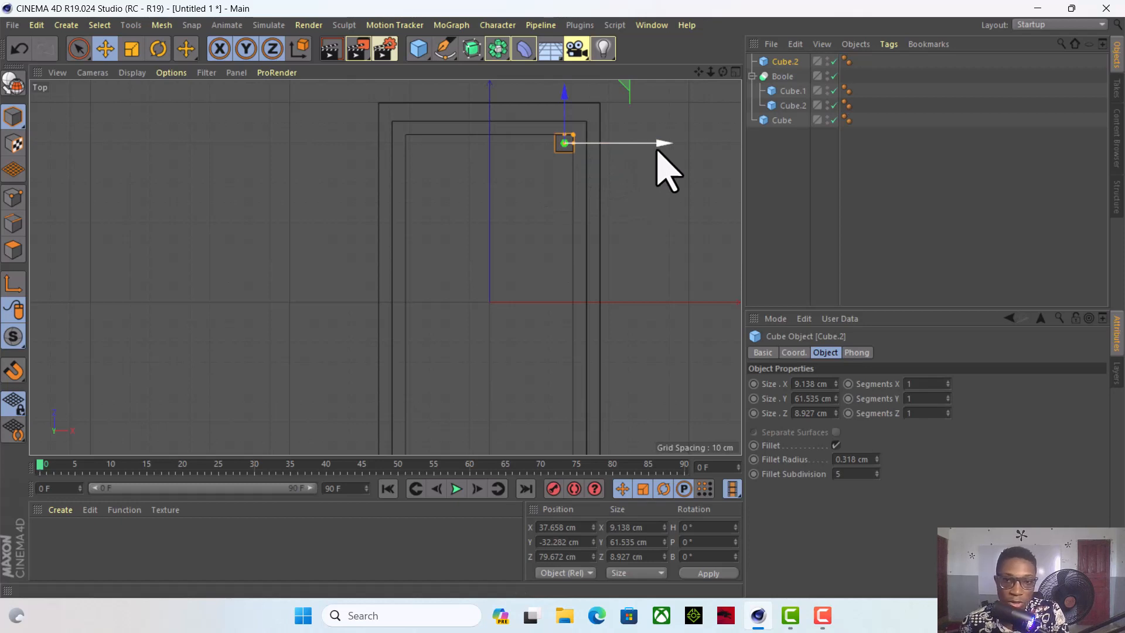
Duplicate the corner leg along X to the frame's opposite inner corner at about X -37.3 cm.
ctrl+drag(664, 143, 535, 144)
scroll(395, 150, up, 5)
scroll(439, 188, down, 3)
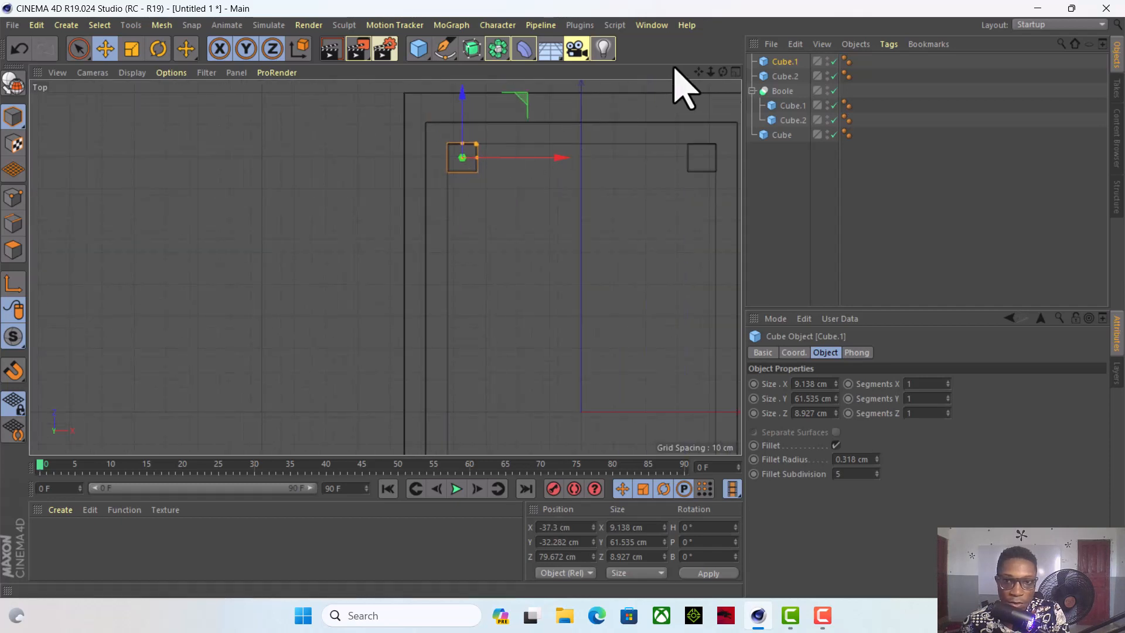
drag(697, 75, 662, 73)
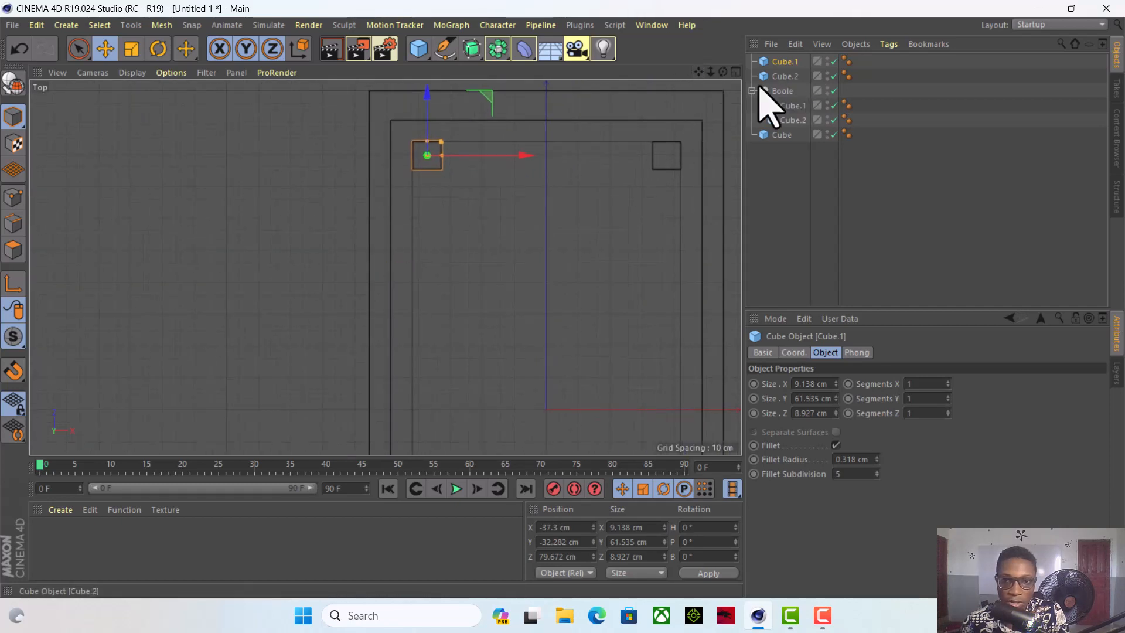
Duplicate both legs together along Z into the frame's two remaining inner corners at about Z -79.6 cm.
click(667, 163)
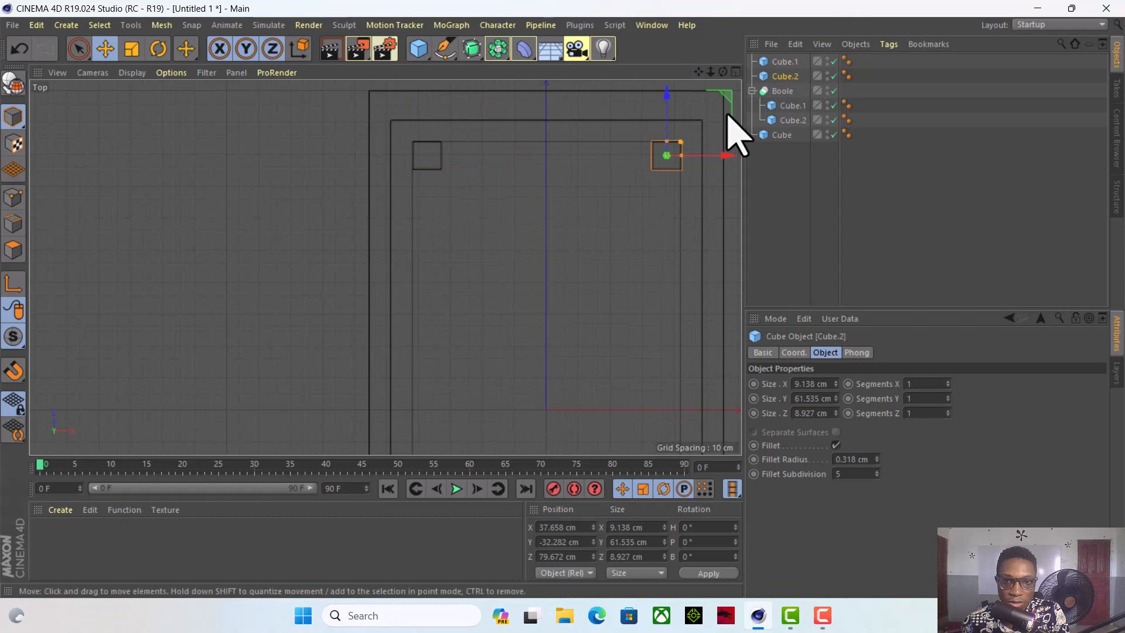
shift+click(440, 165)
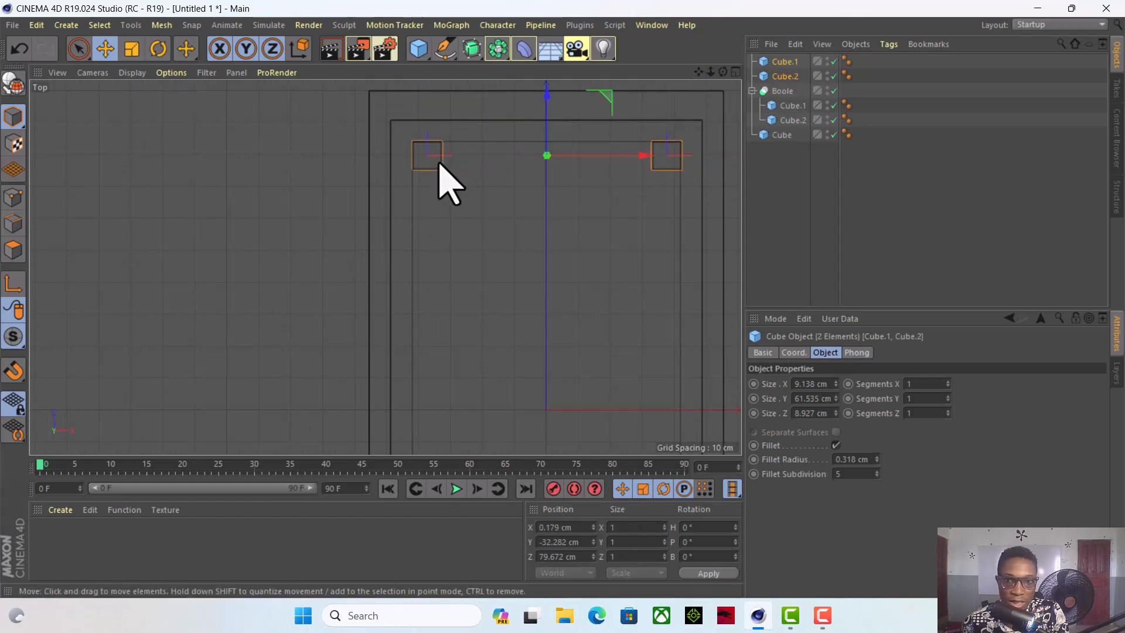
scroll(474, 185, down, 5)
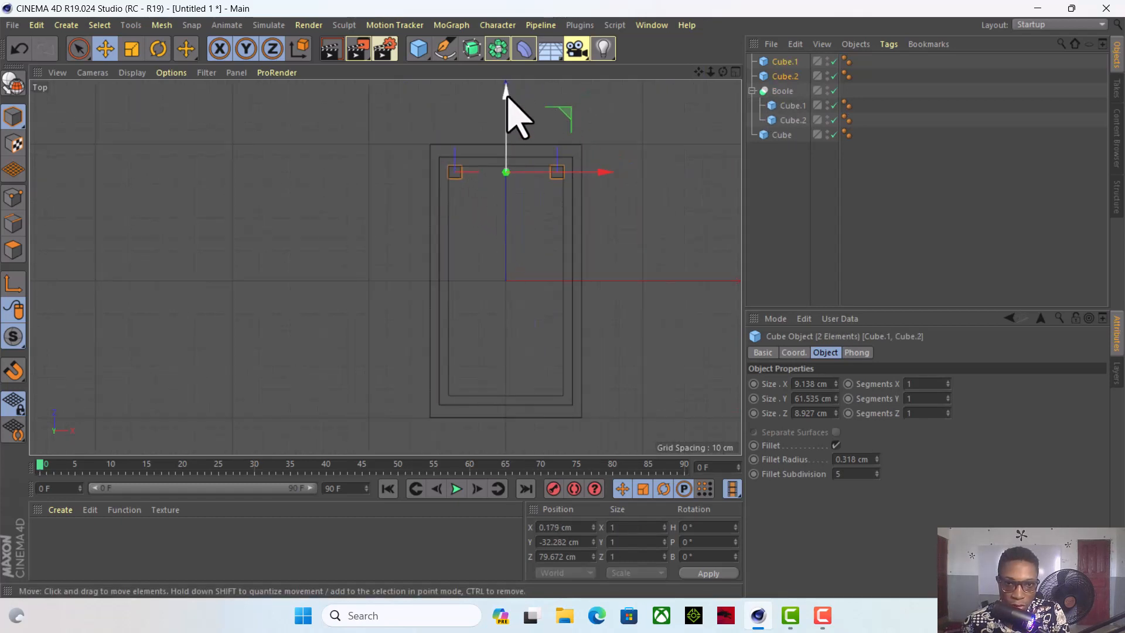
ctrl+drag(507, 95, 492, 317)
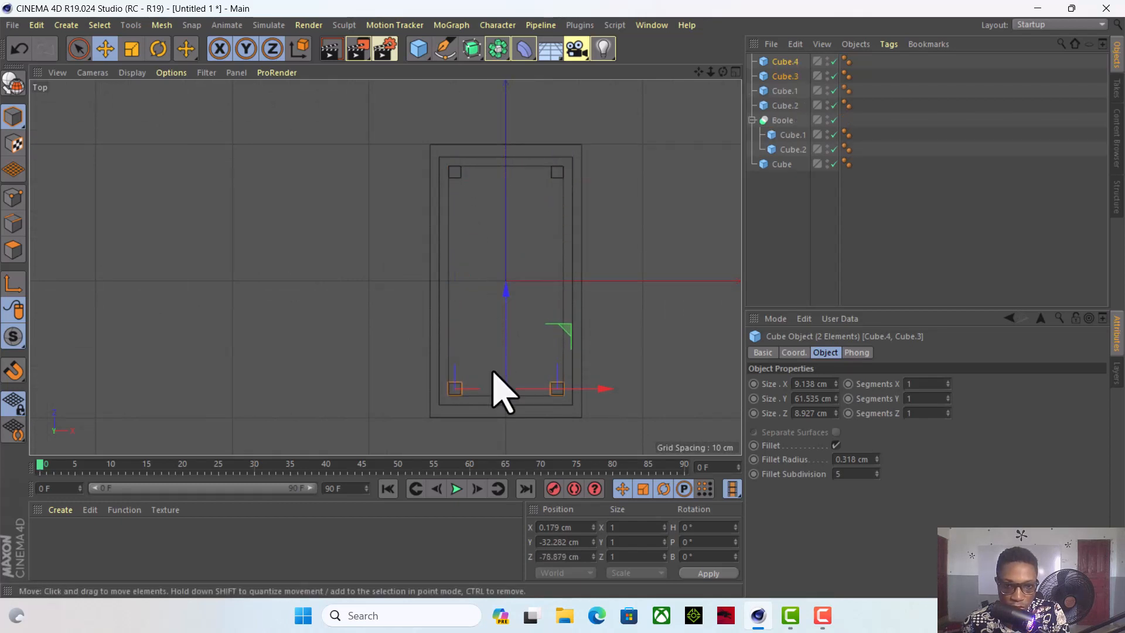
scroll(516, 410, up, 5)
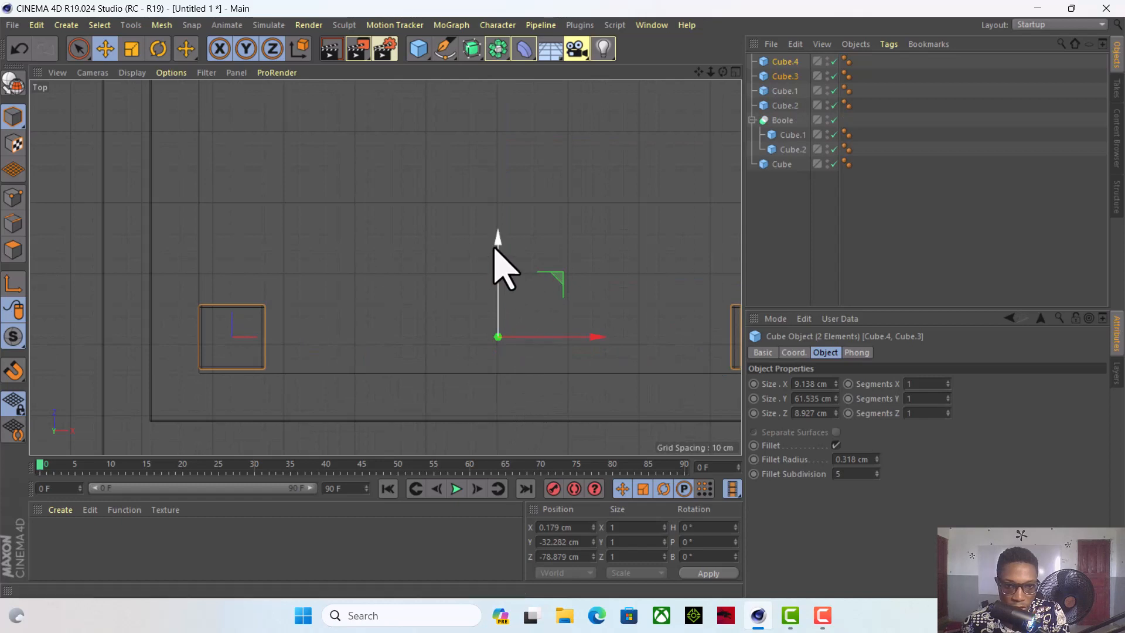
drag(494, 251, 502, 258)
scroll(557, 255, down, 6)
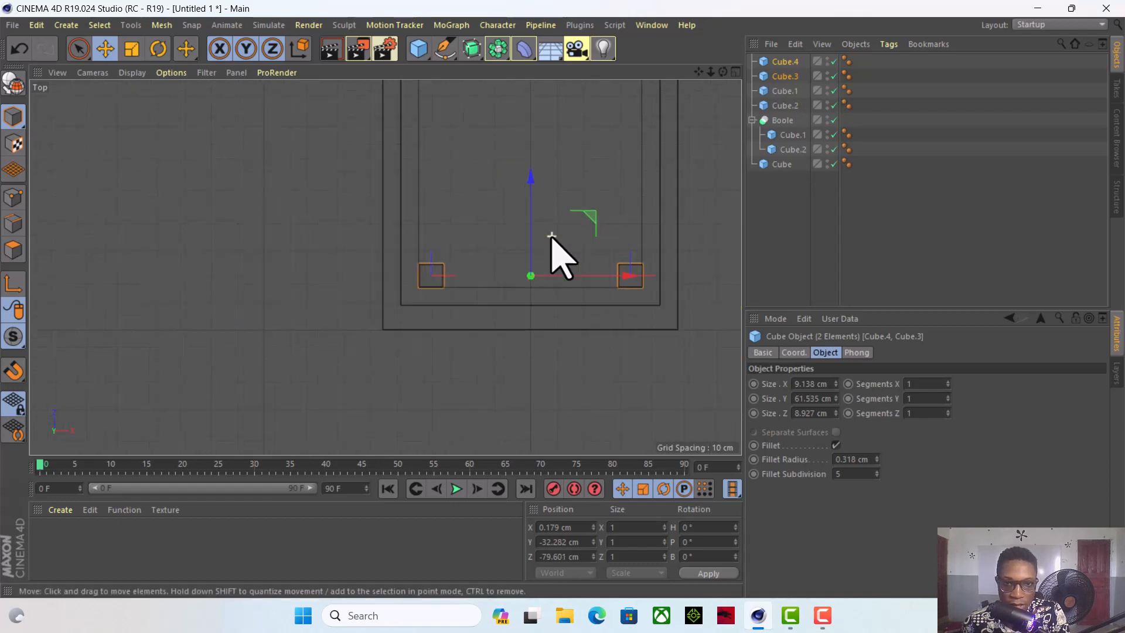
Examine the table with its four legs in perspective from several angles, above and below the slab.
click(736, 72)
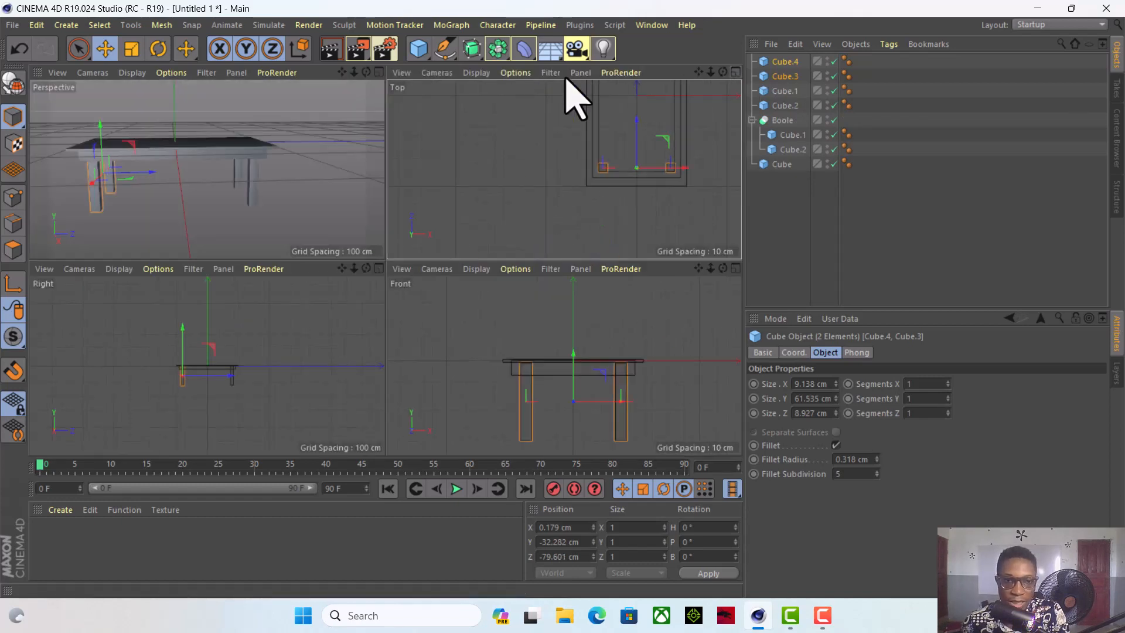
click(379, 72)
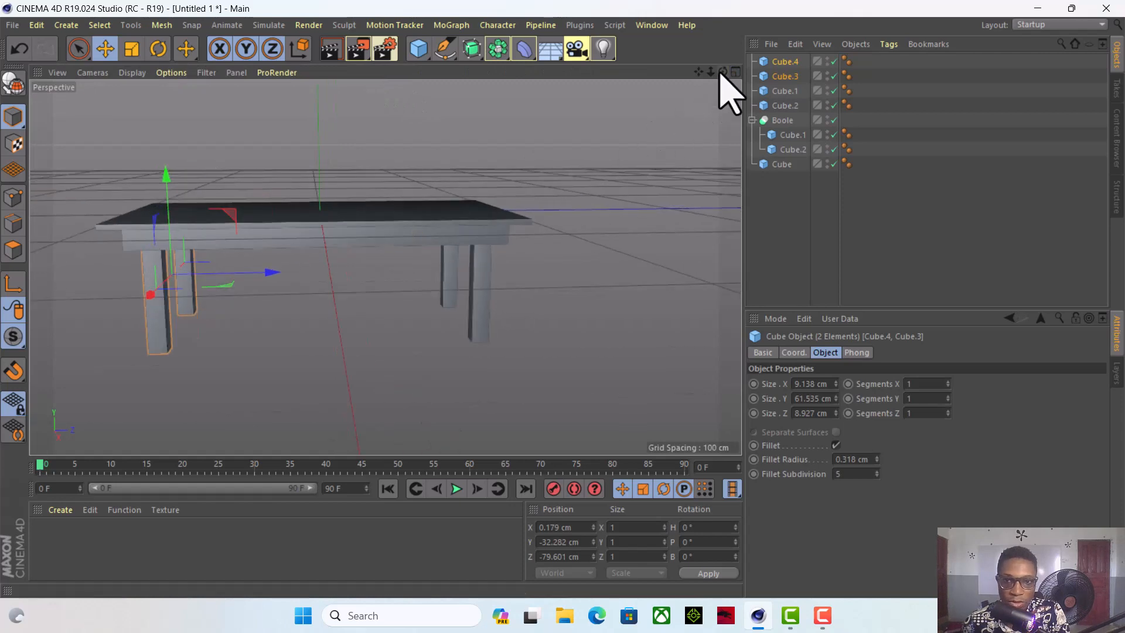
drag(723, 71, 703, 103)
drag(385, 267, 385, 267)
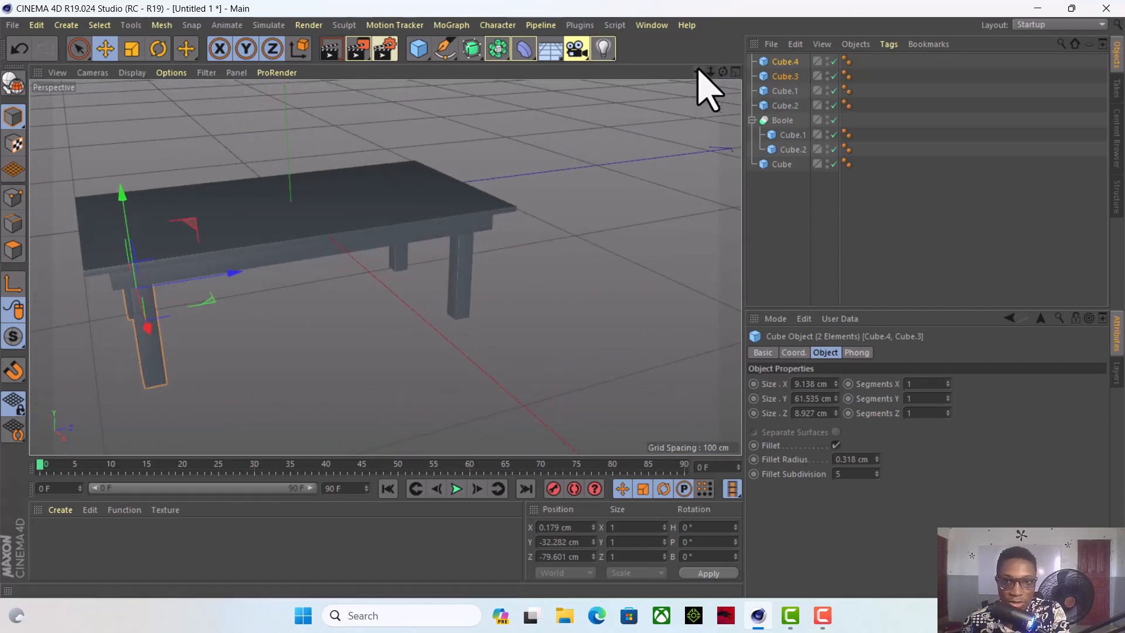
drag(698, 71, 385, 267)
drag(723, 72, 385, 267)
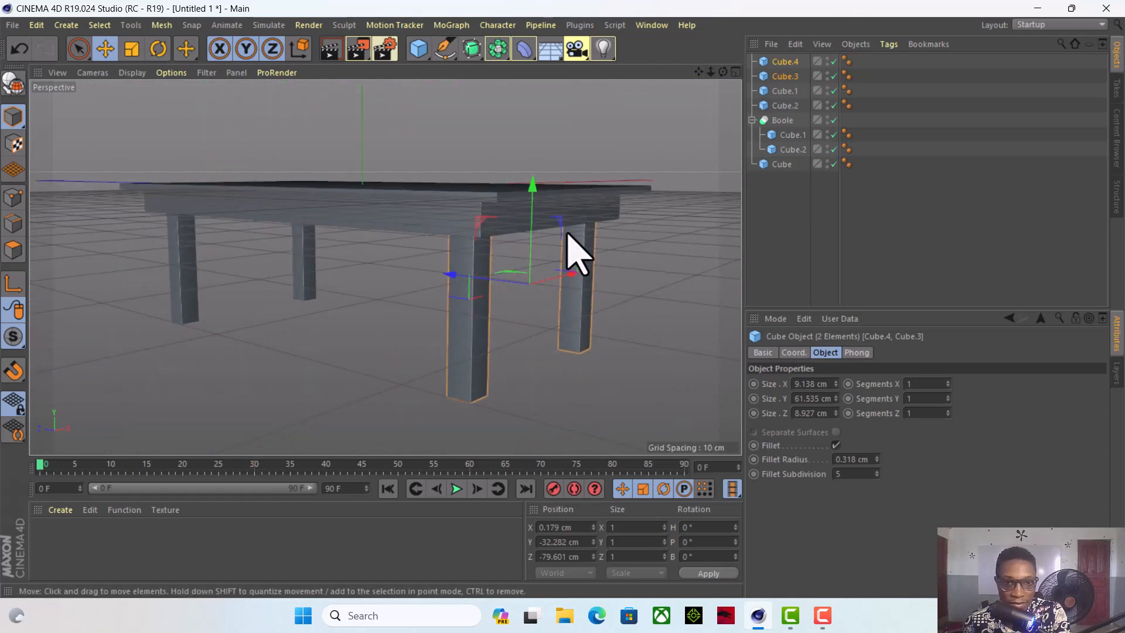
drag(723, 72, 385, 267)
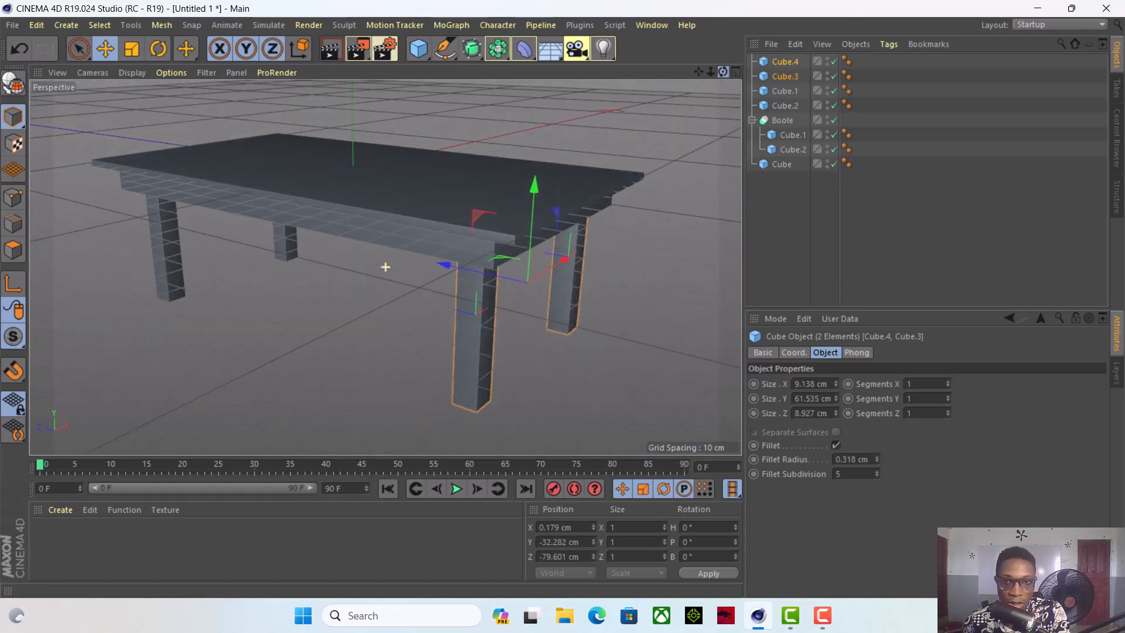
scroll(660, 230, down, 1)
click(685, 223)
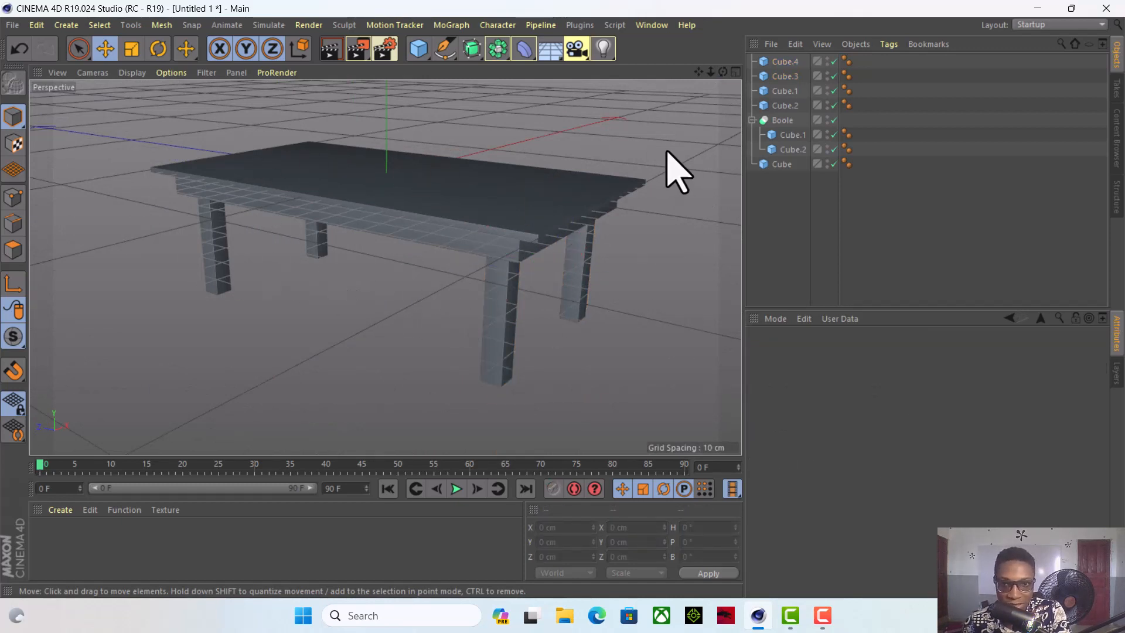
drag(698, 71, 385, 268)
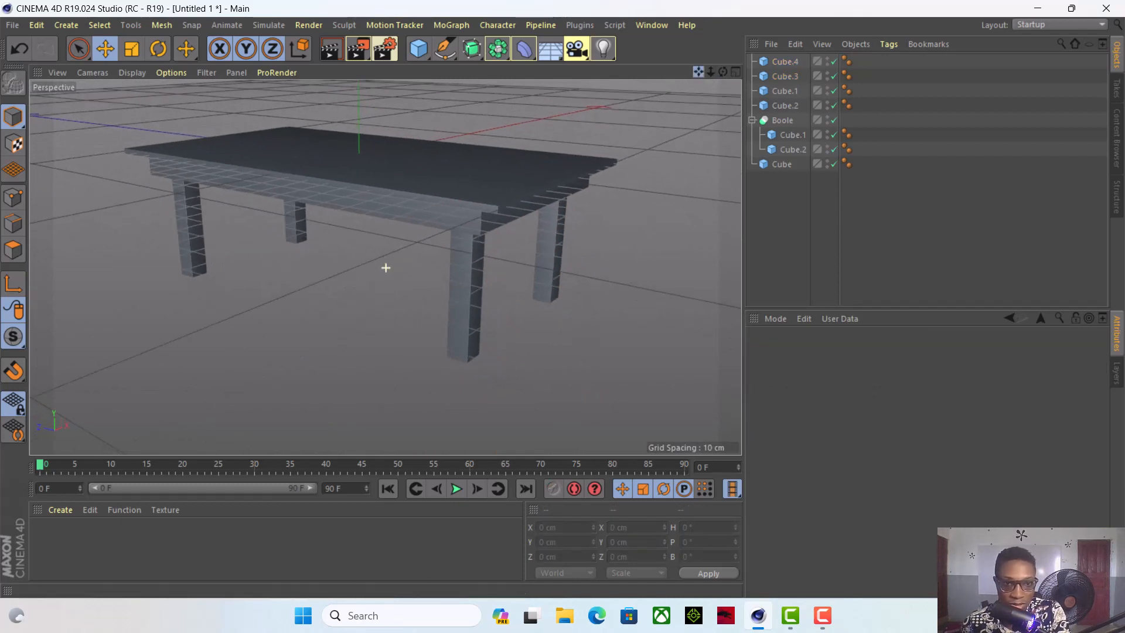
alt+middle_drag(552, 275, 581, 318)
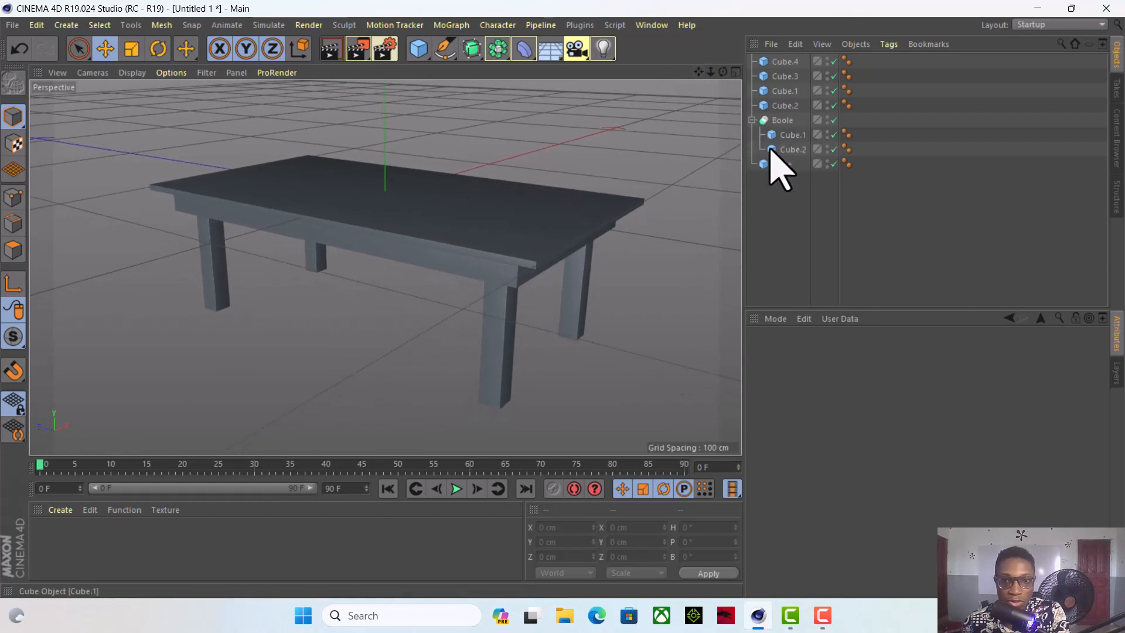
Group the slab, the Boole frame and the four legs under one null and name it Table.
click(753, 121)
click(769, 134)
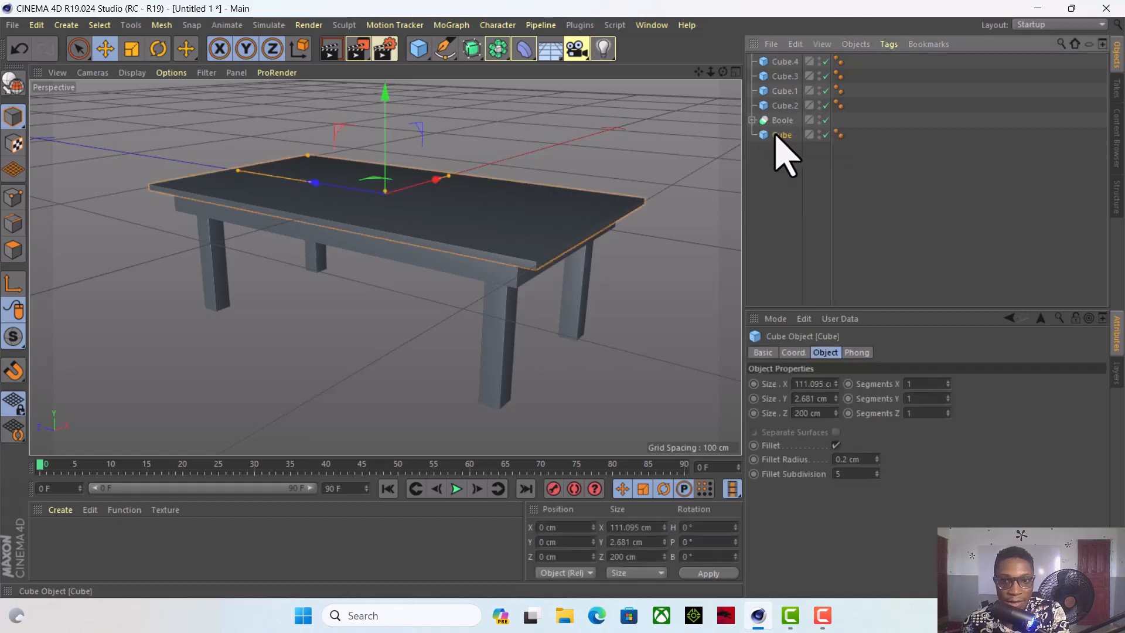
shift+click(787, 62)
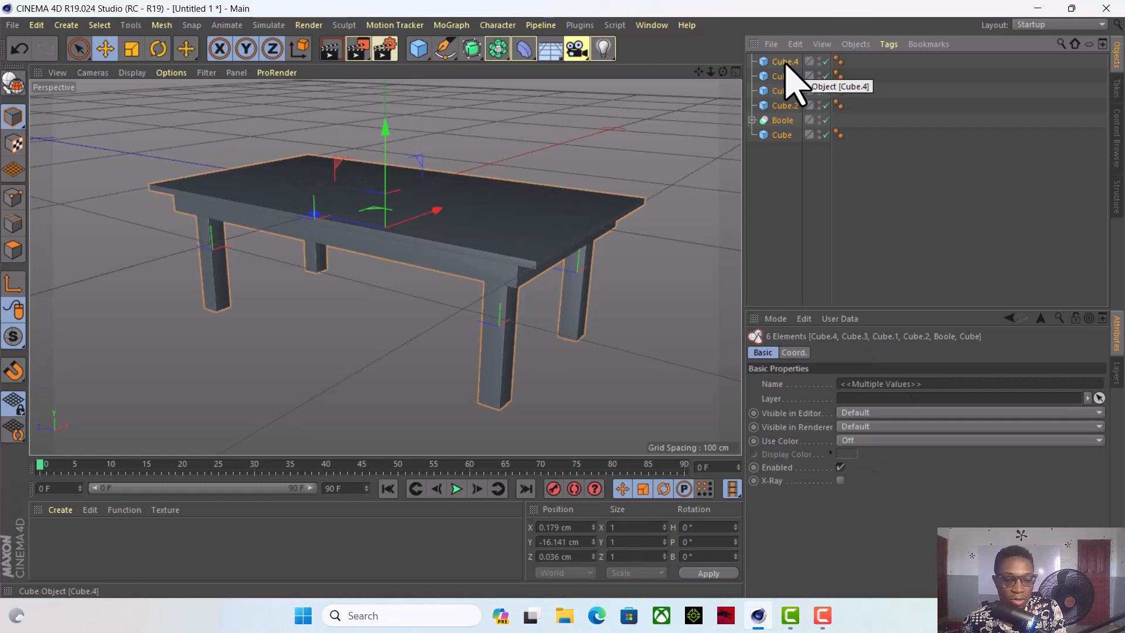
key(alt+g)
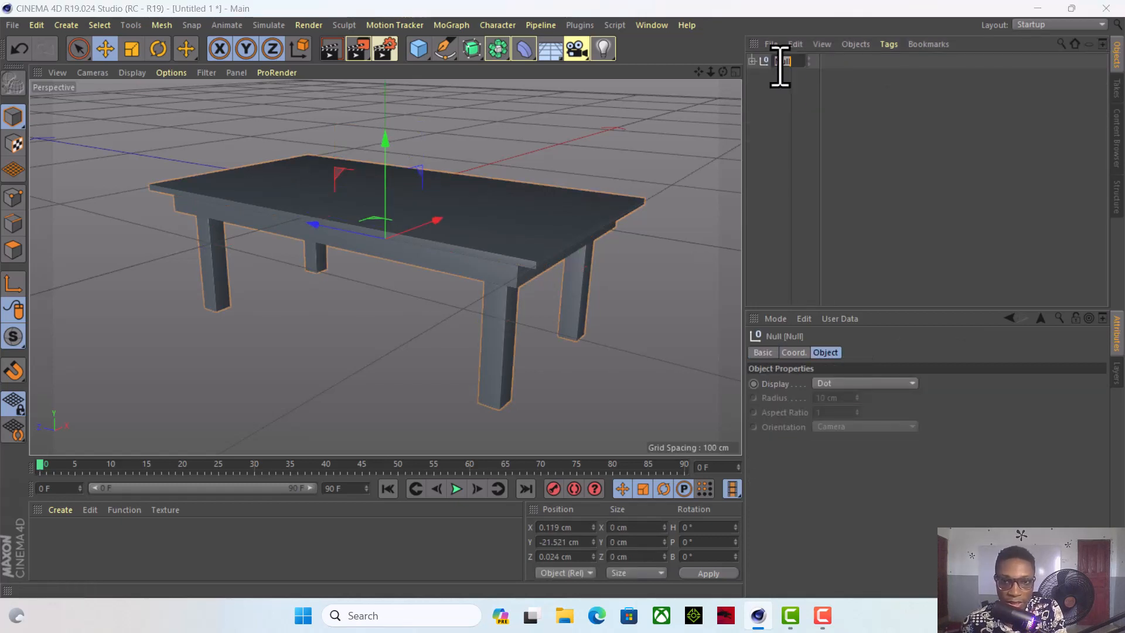
double_click(783, 61)
key(BackSpace)
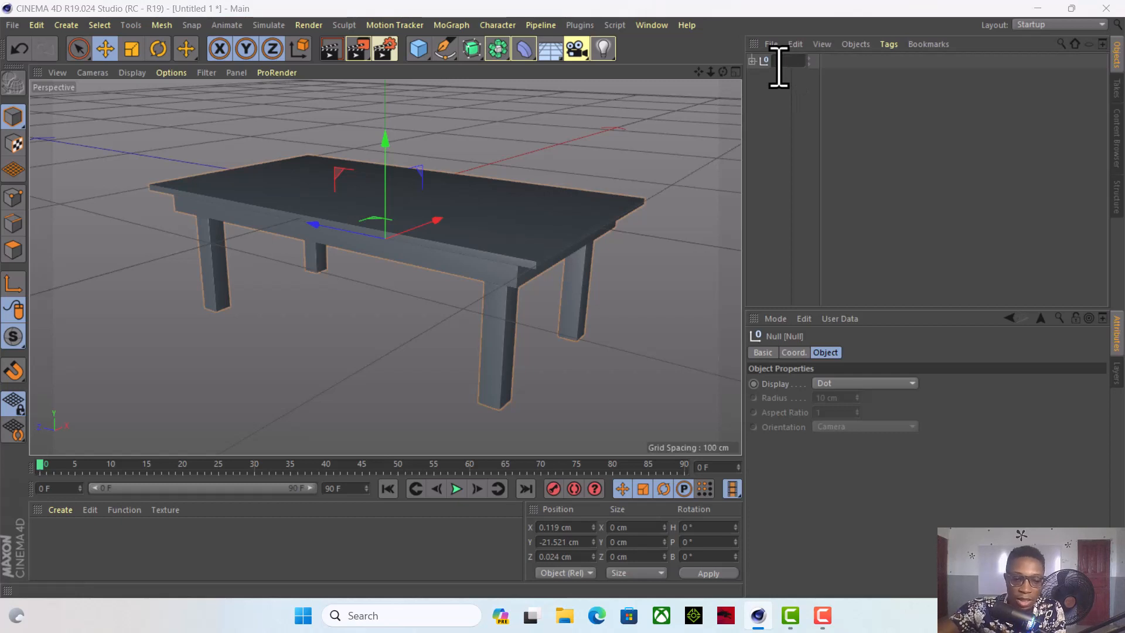
text(Table)
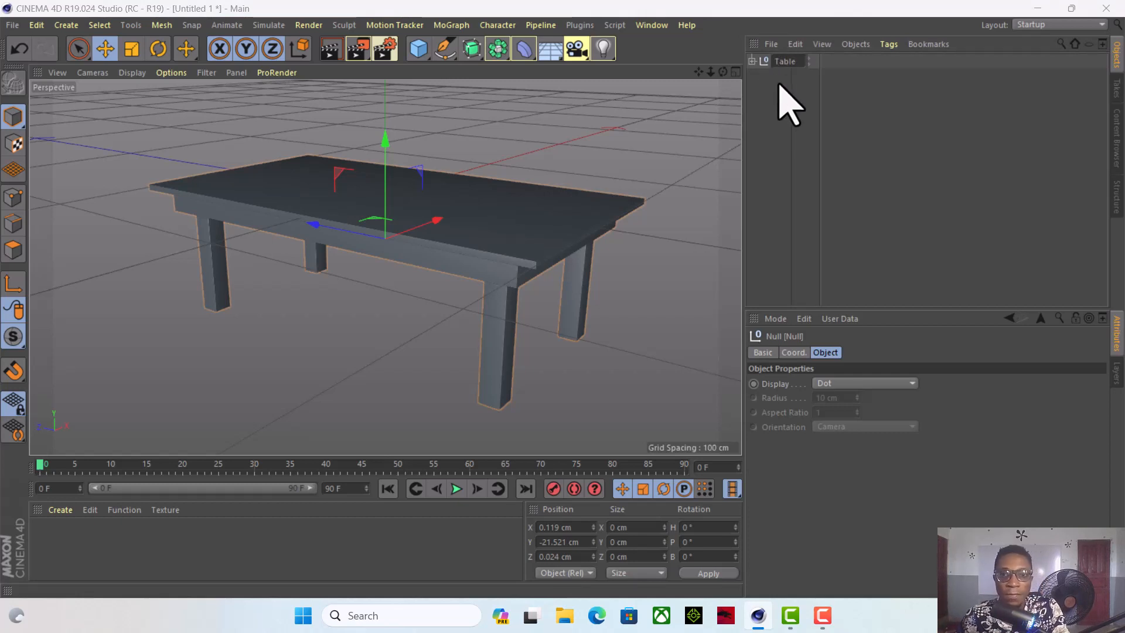
key(Return)
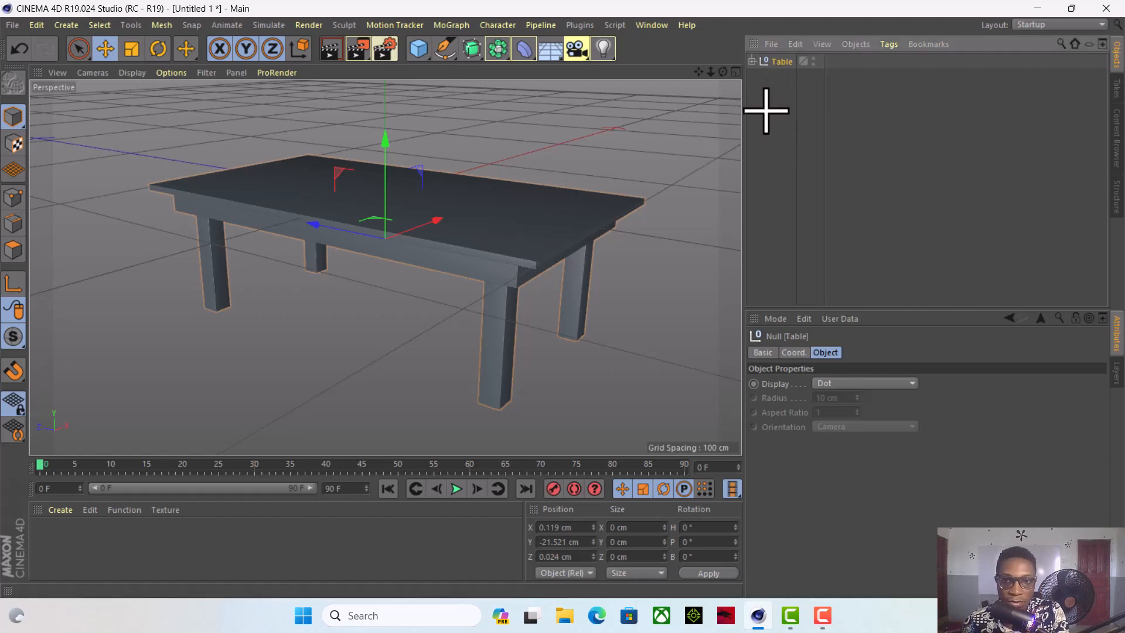
click(766, 108)
click(780, 61)
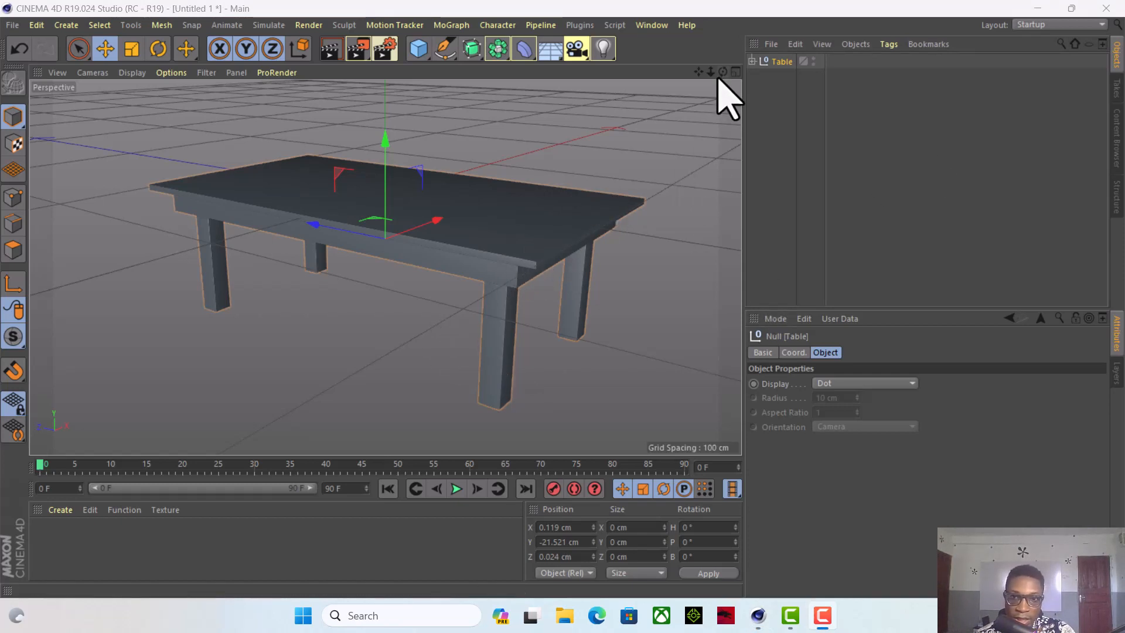
Create a new standard material in the scene.
drag(723, 73, 773, 78)
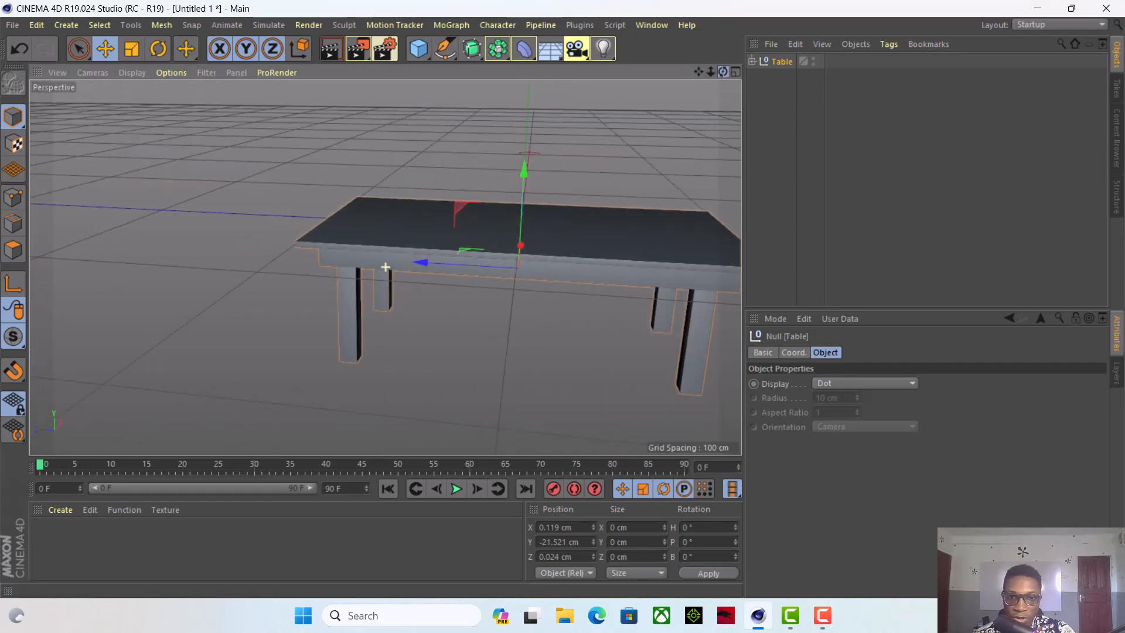
drag(697, 73, 624, 57)
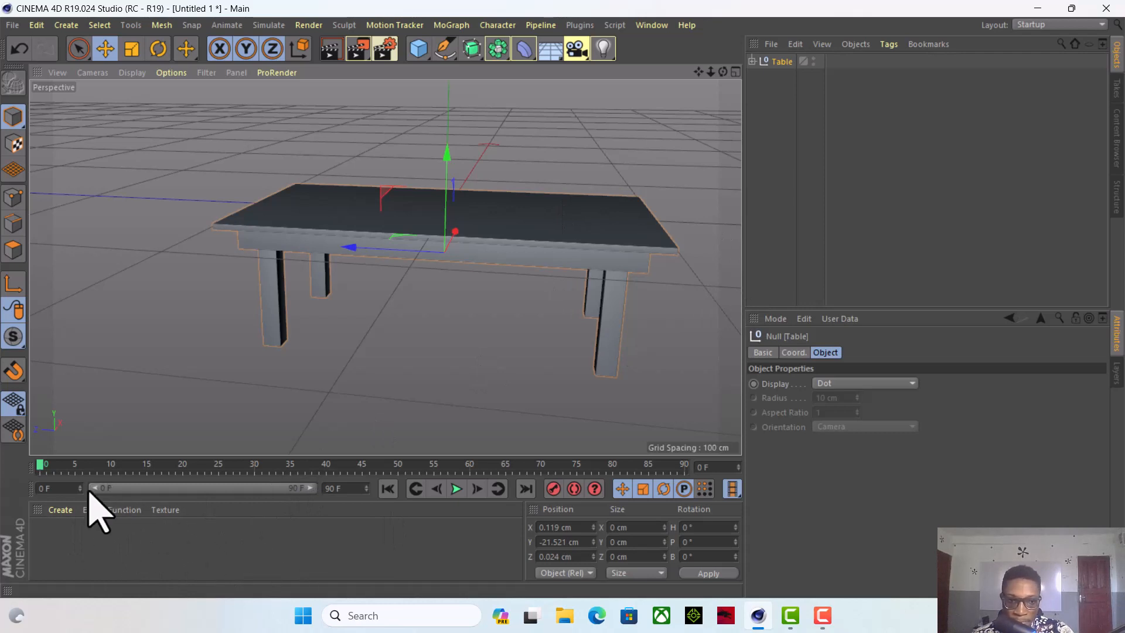
click(59, 511)
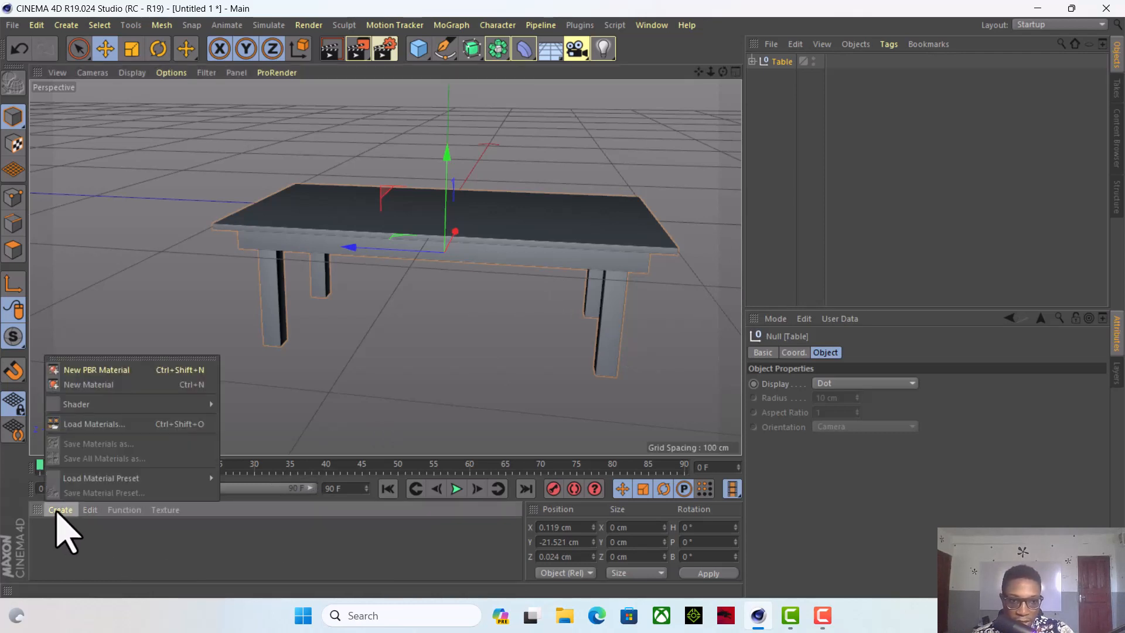
mouse_move(159, 513)
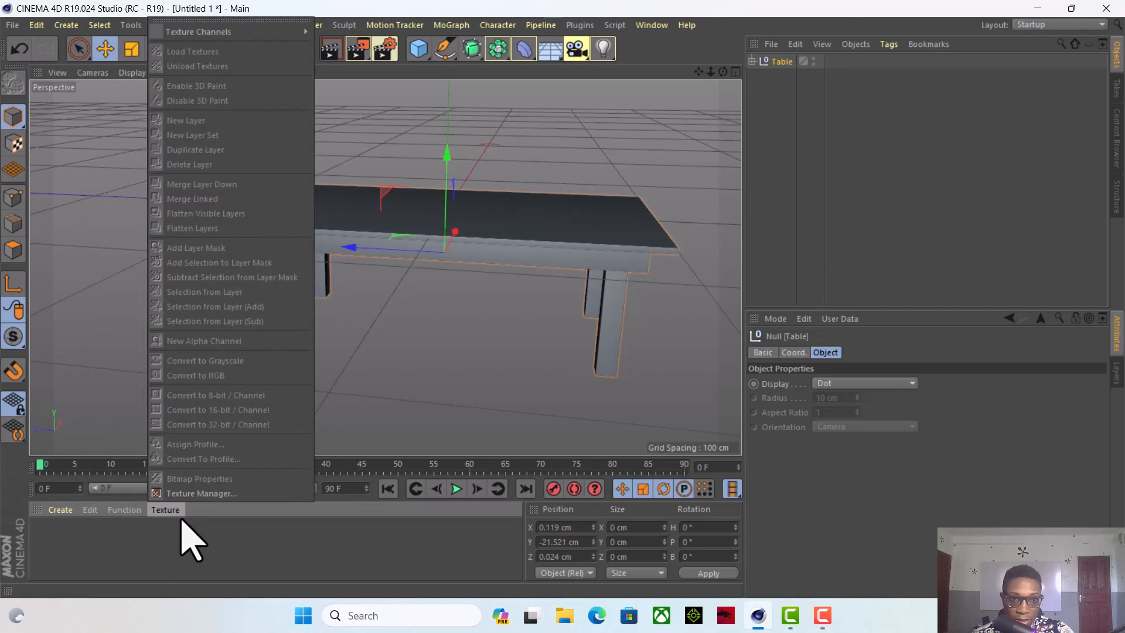
click(109, 518)
click(60, 510)
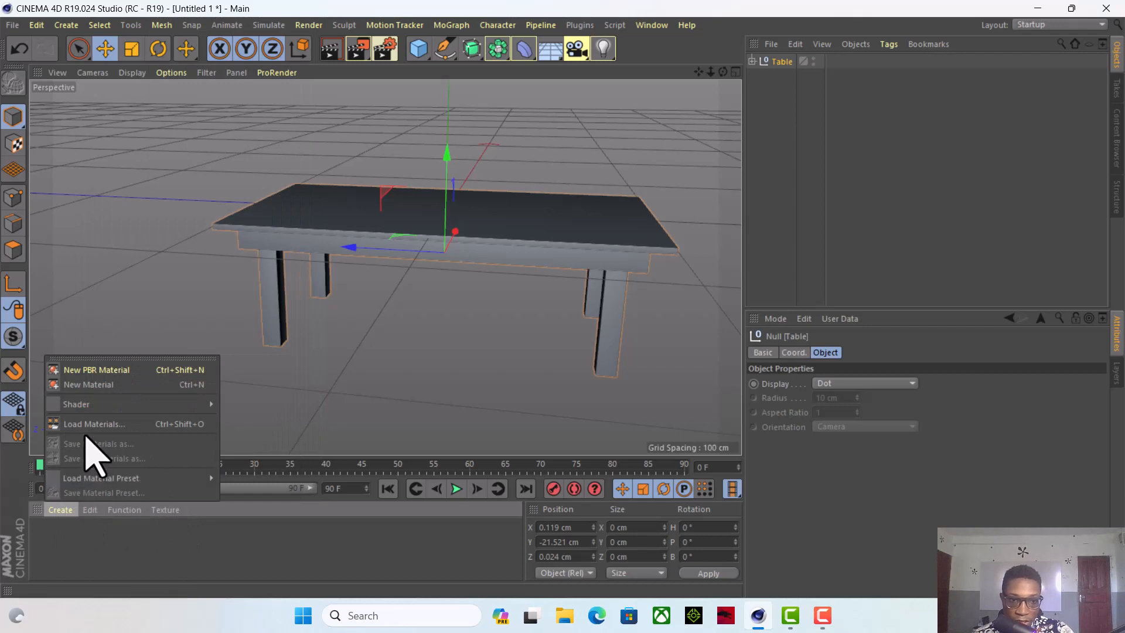
click(115, 386)
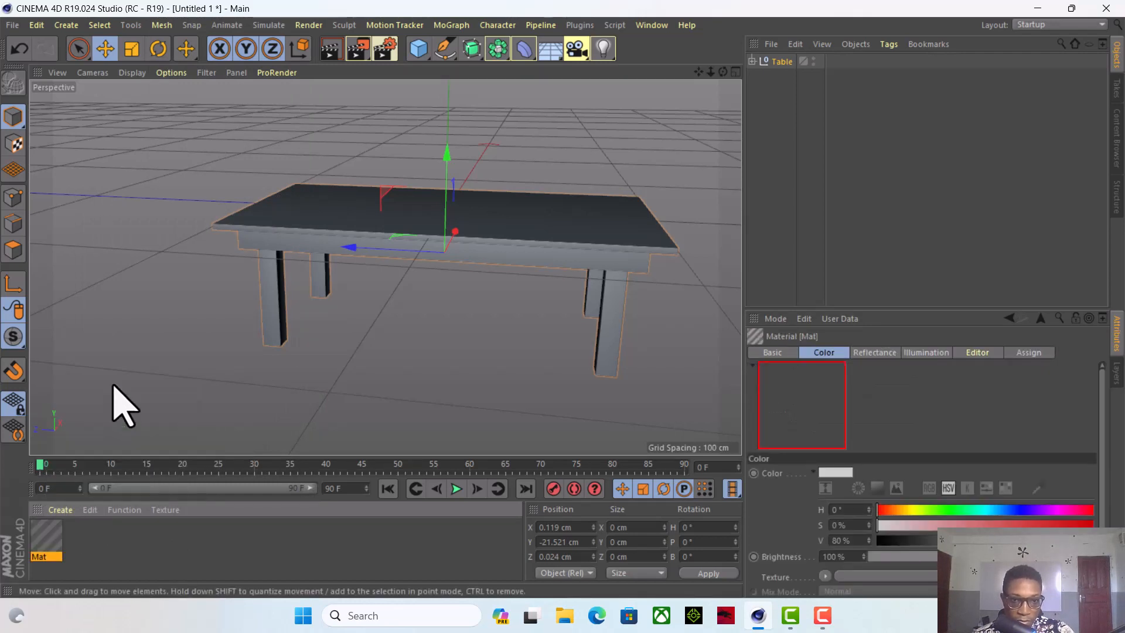
Rename the new material Wood and change its preview shape to a cube.
double_click(45, 556)
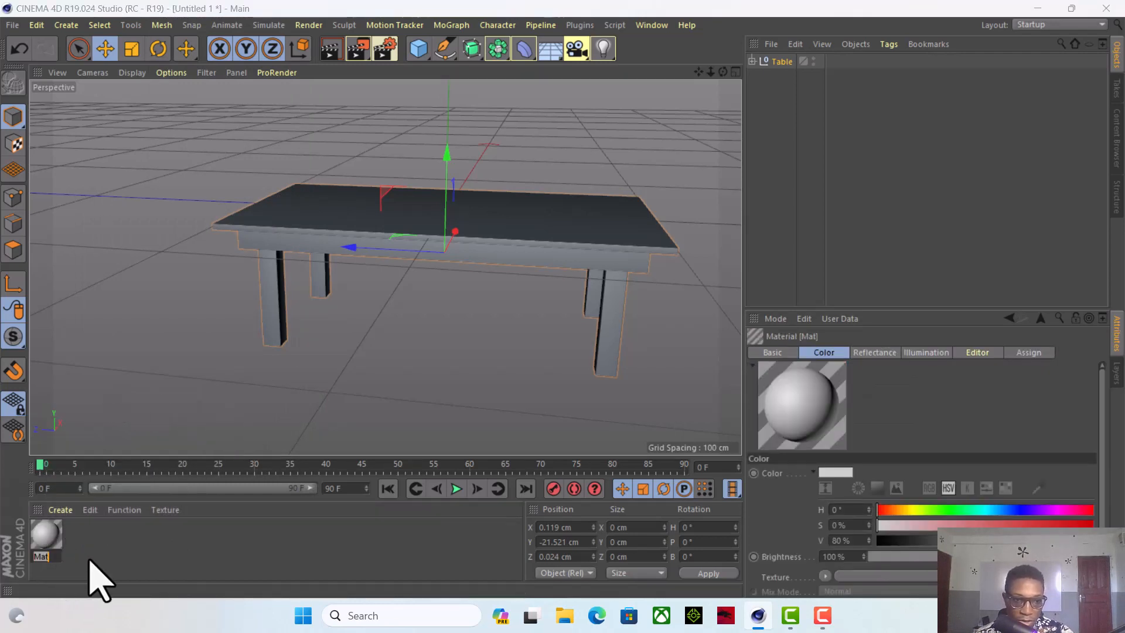
key(BackSpace)
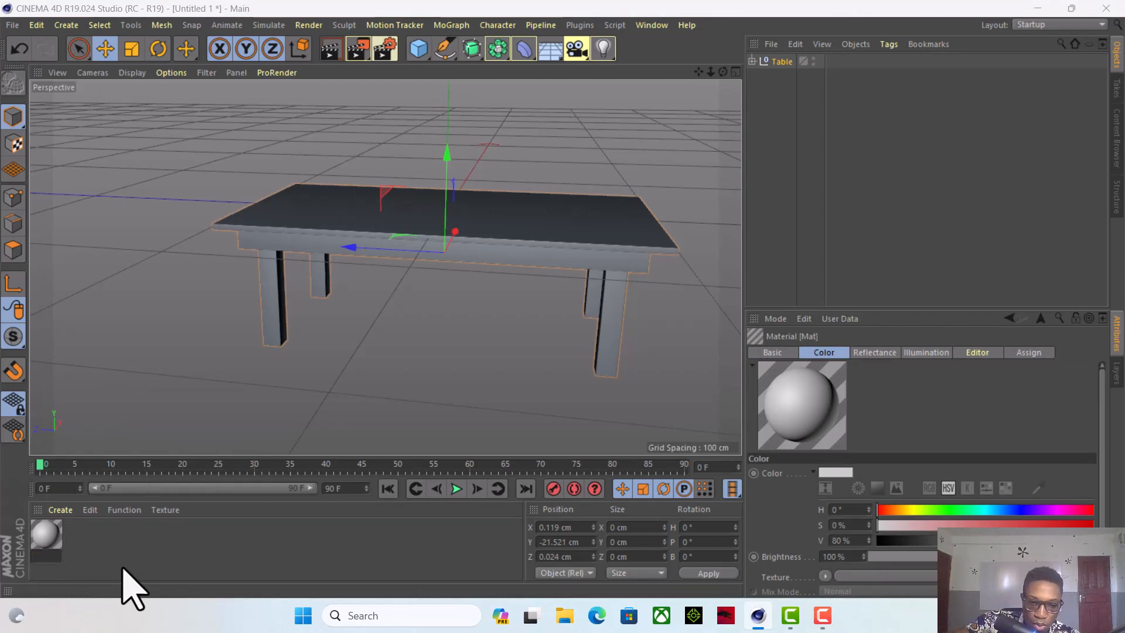
text(Wood)
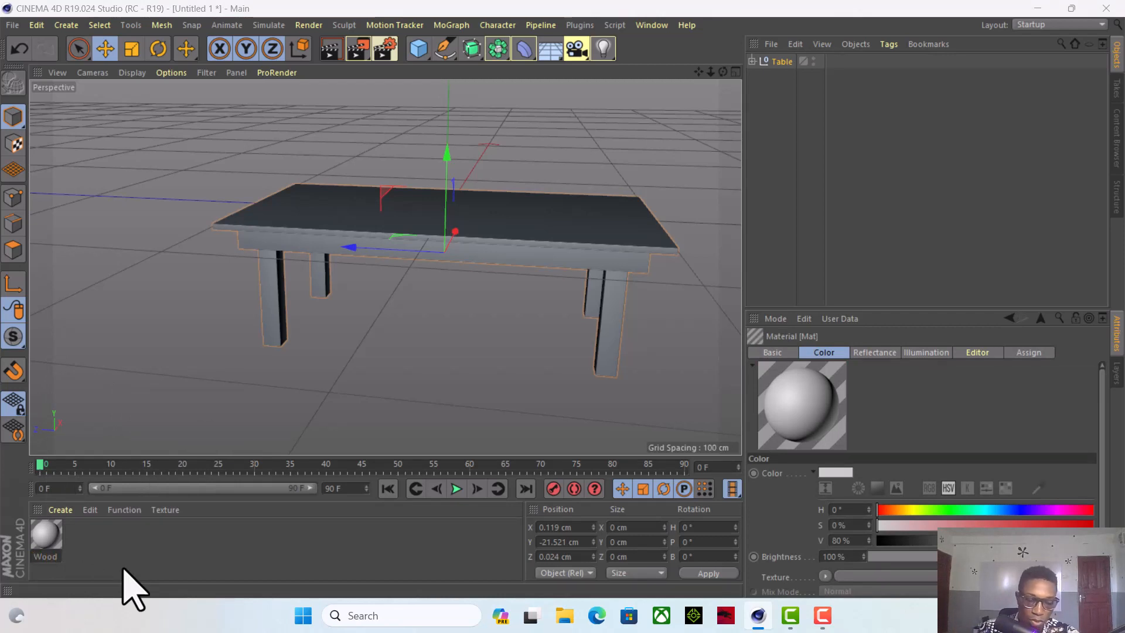
key(Return)
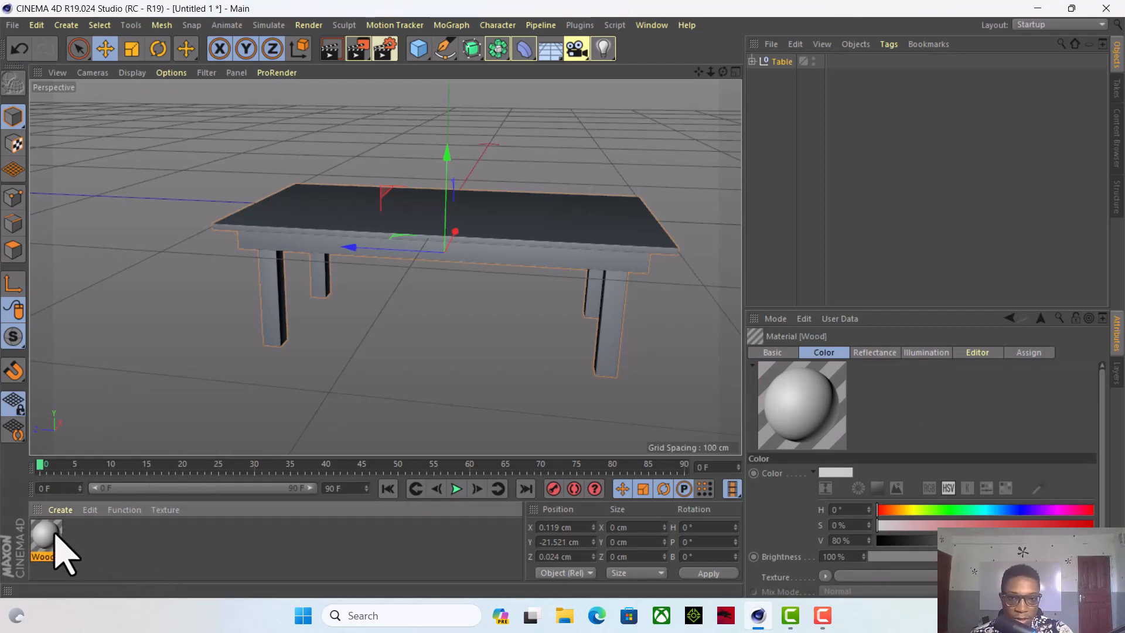
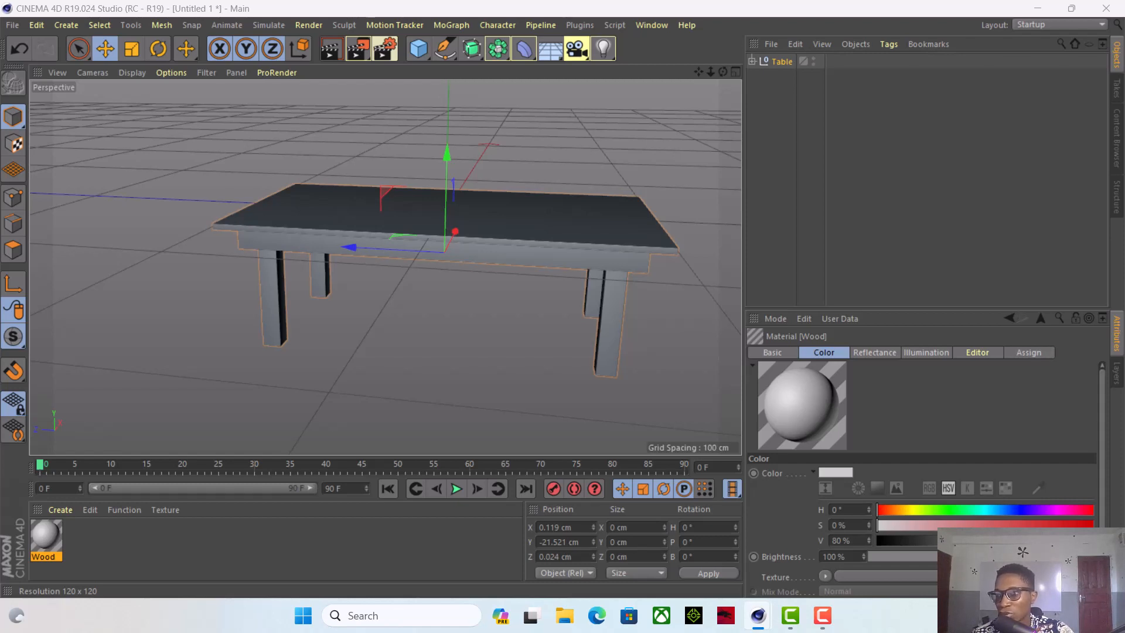
drag(803, 406, 792, 389)
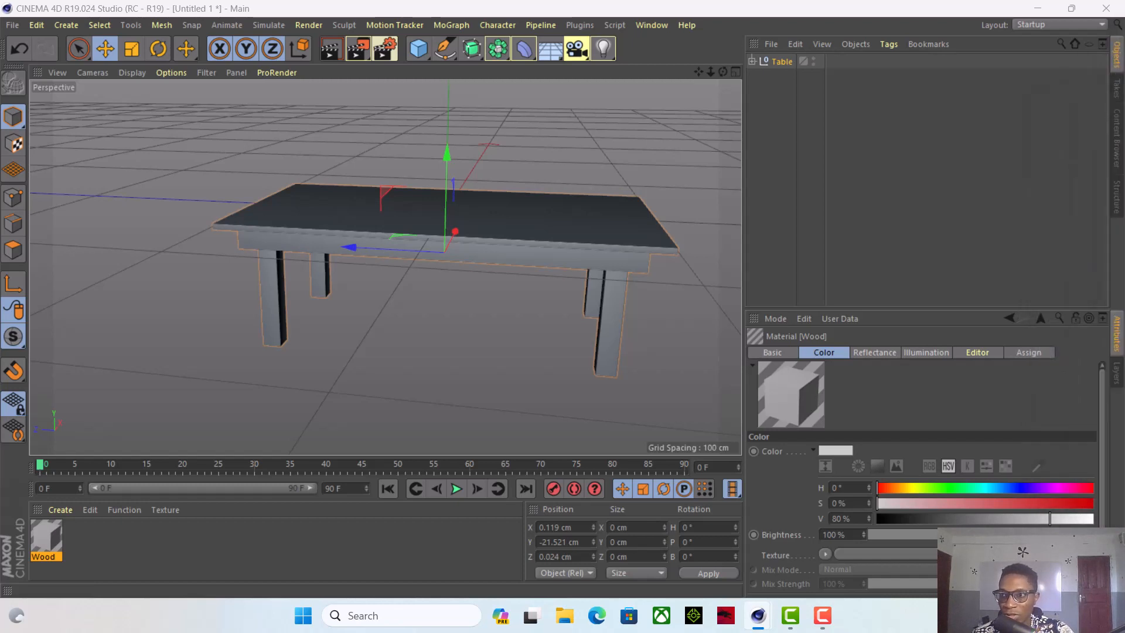
Open the Wood material for editing and set its preview to Large size with the Rounded Cube shape.
drag(1124, 141, 757, 78)
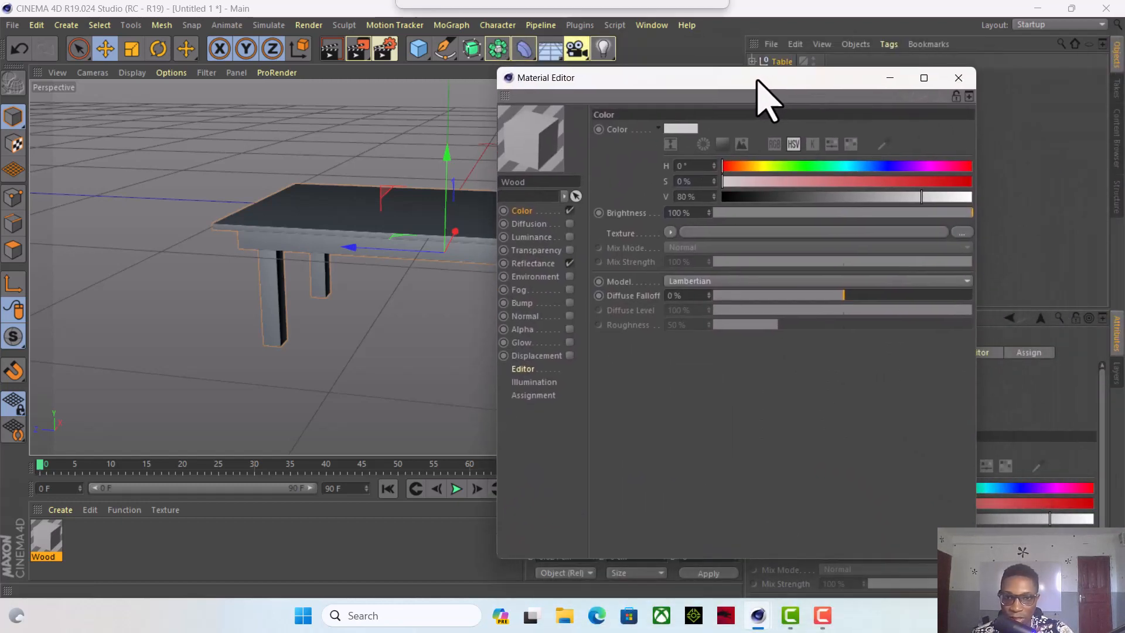
drag(644, 82, 662, 98)
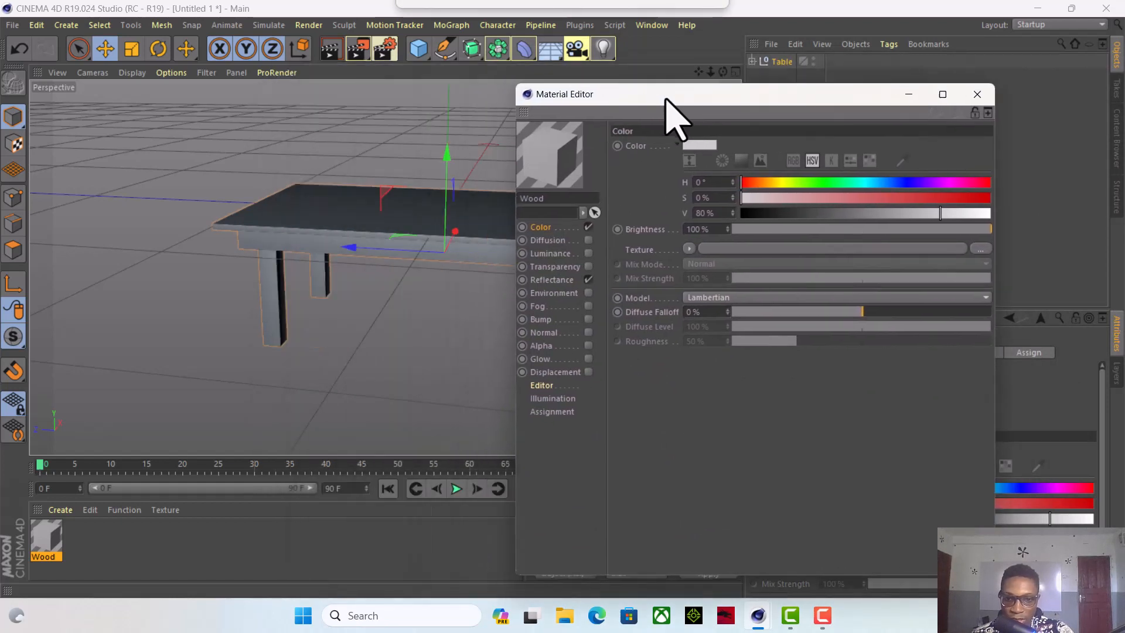
right_click(572, 160)
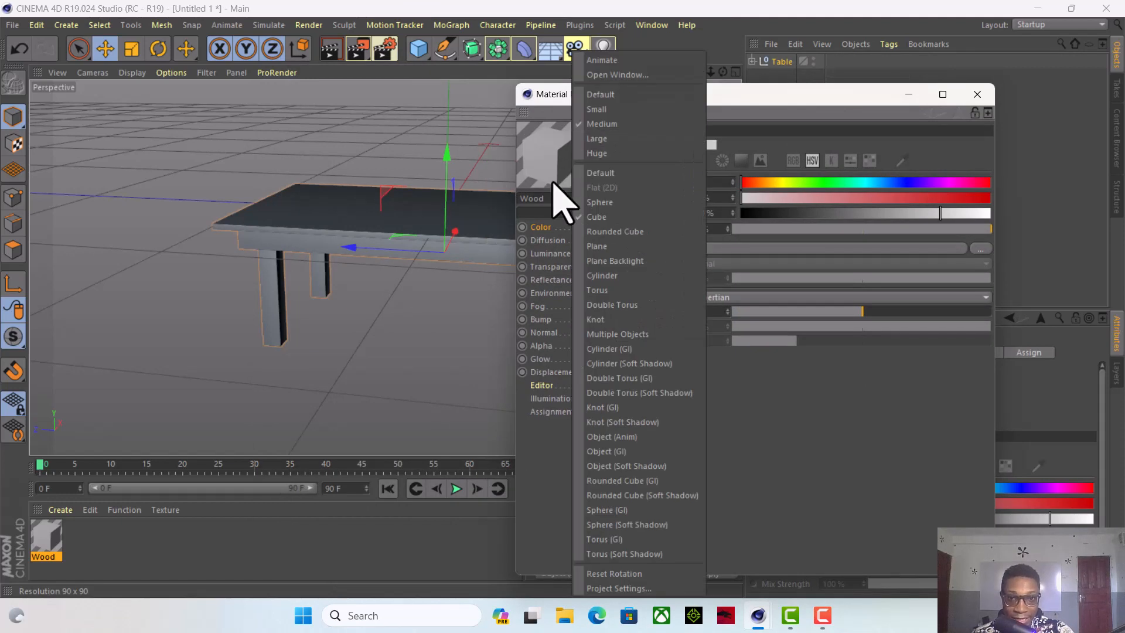
click(619, 126)
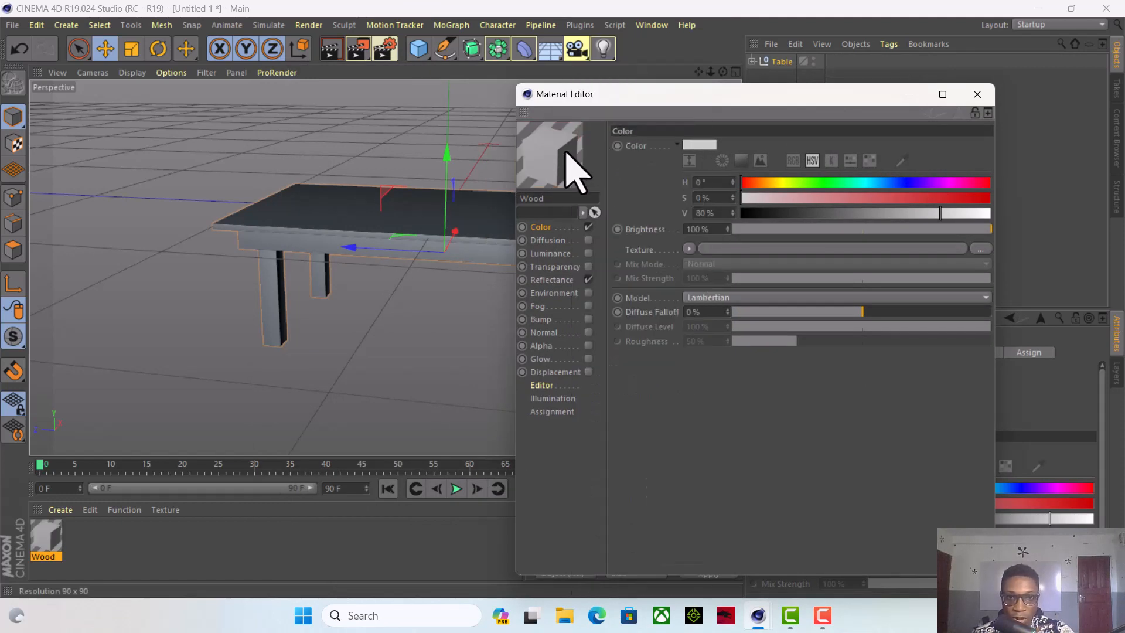
right_click(572, 155)
click(598, 154)
right_click(571, 167)
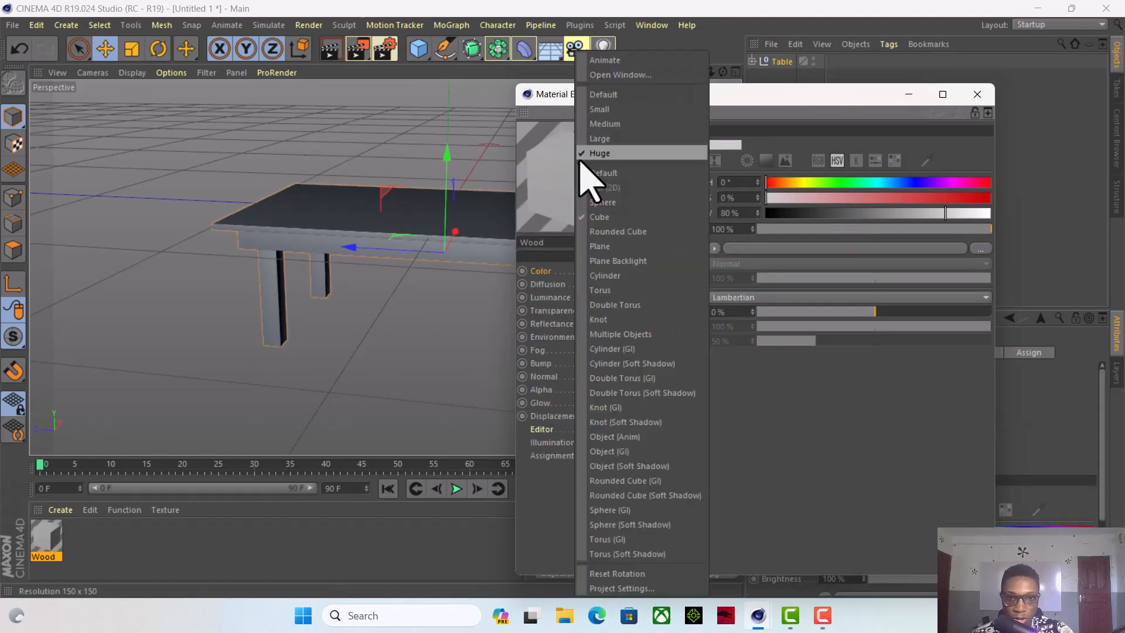
click(607, 154)
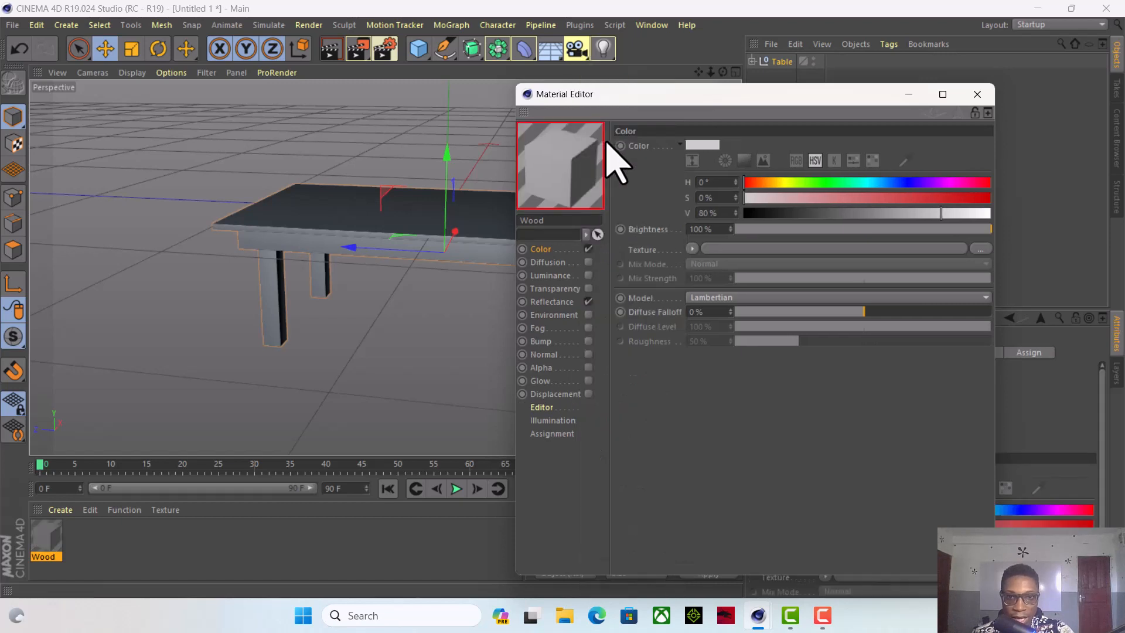
right_click(581, 177)
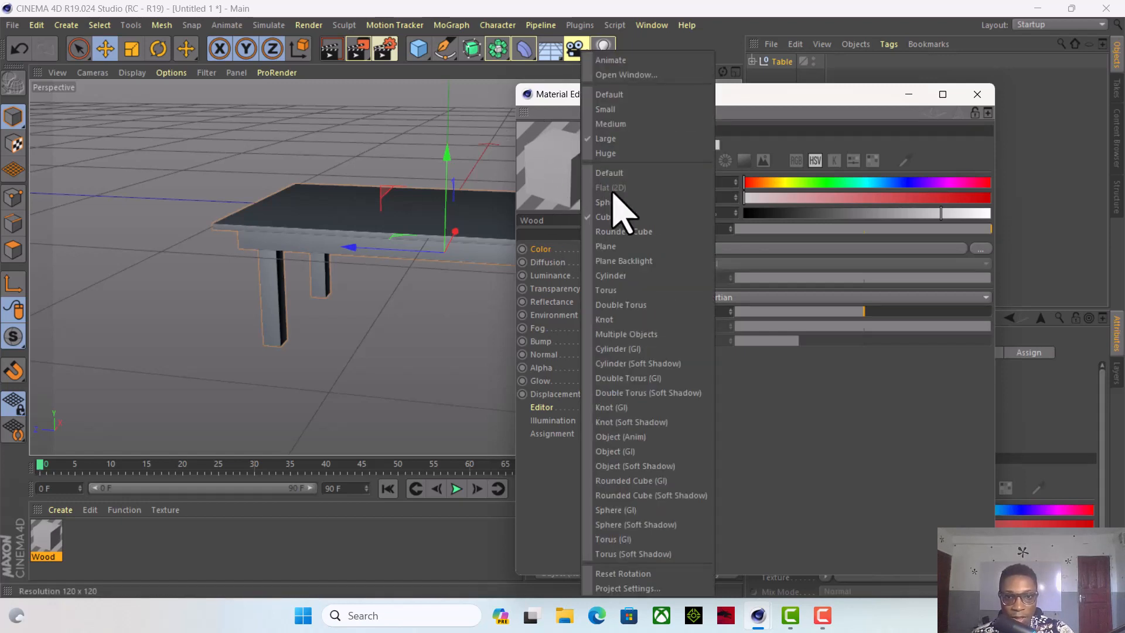
click(620, 231)
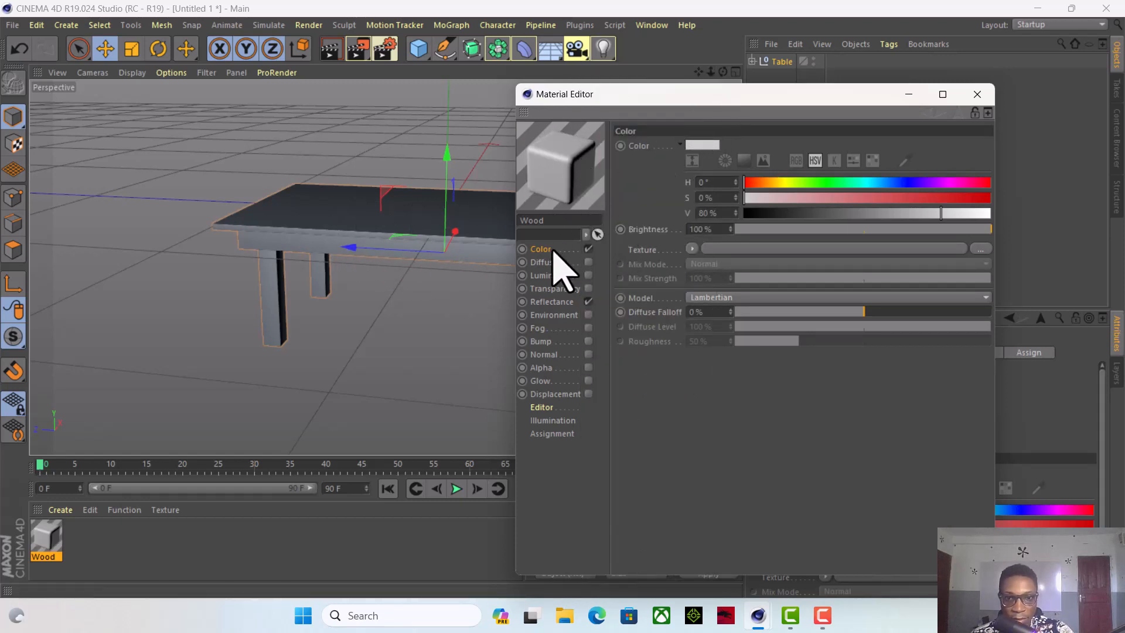
Assign the Wood surface shader as the texture of the material's Color channel.
click(693, 250)
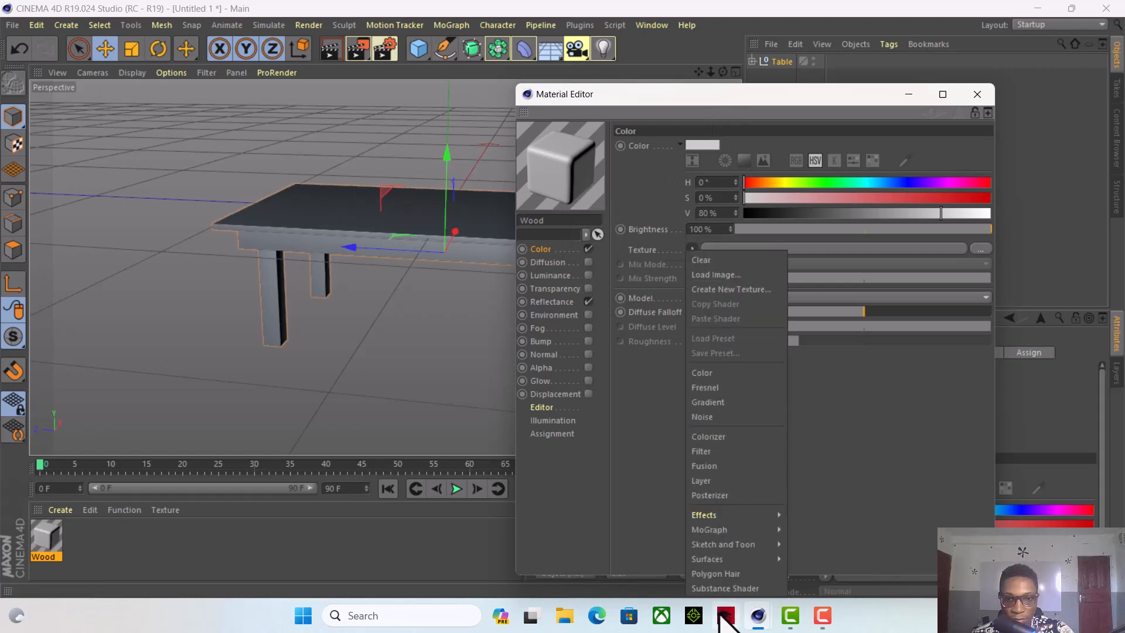
mouse_move(720, 561)
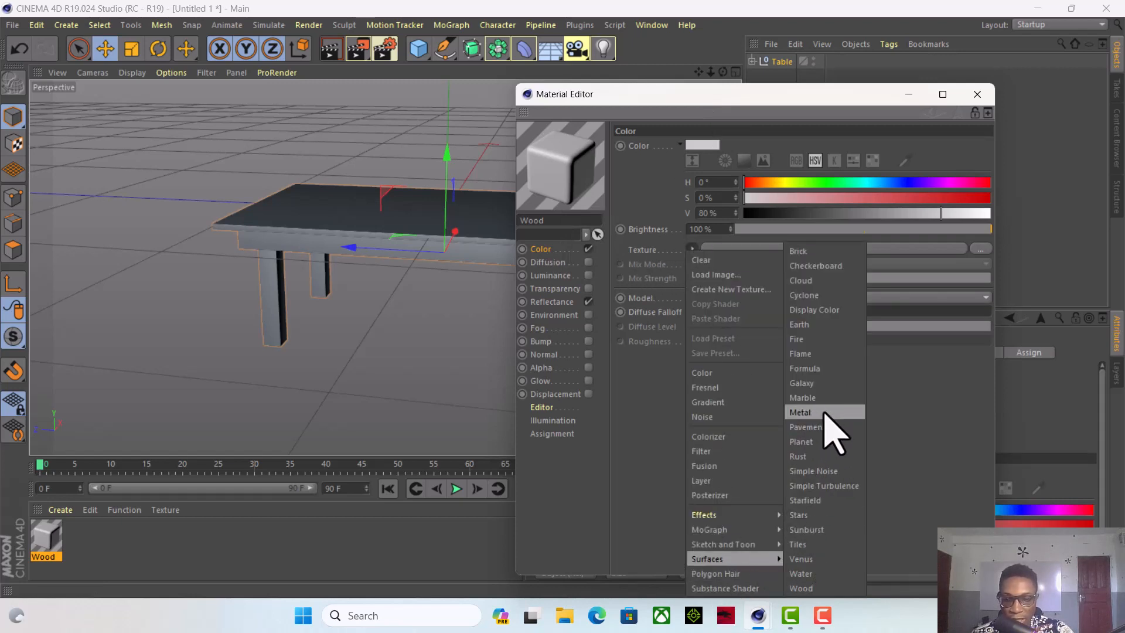
click(812, 589)
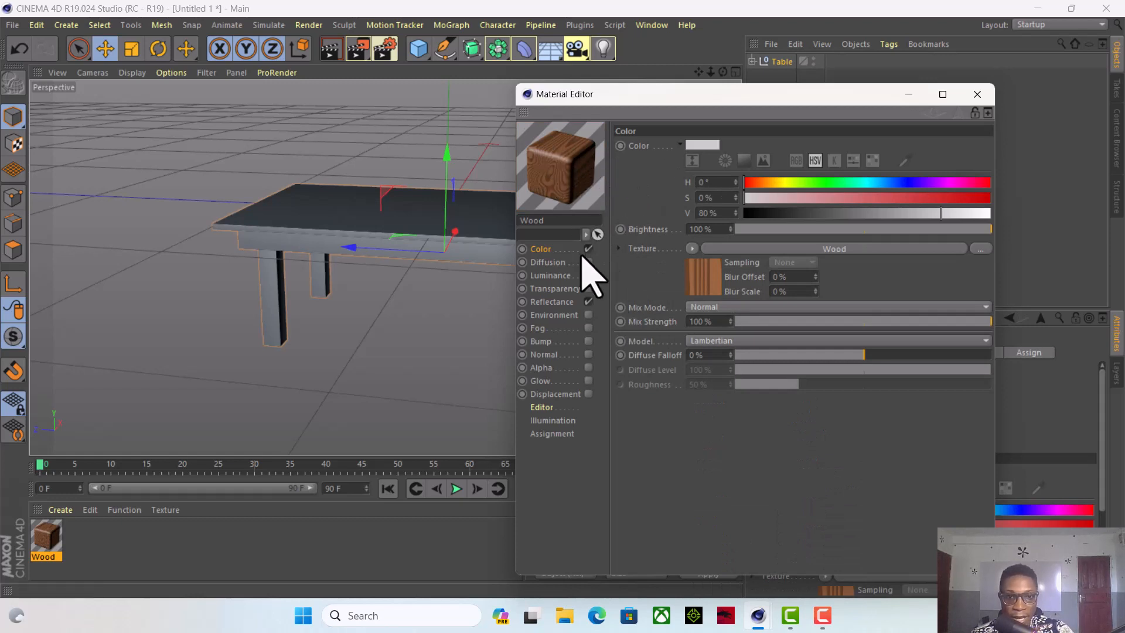
Replace the Default Specular reflectance layer with a GGX layer at 4% strength and close the material editor.
click(554, 302)
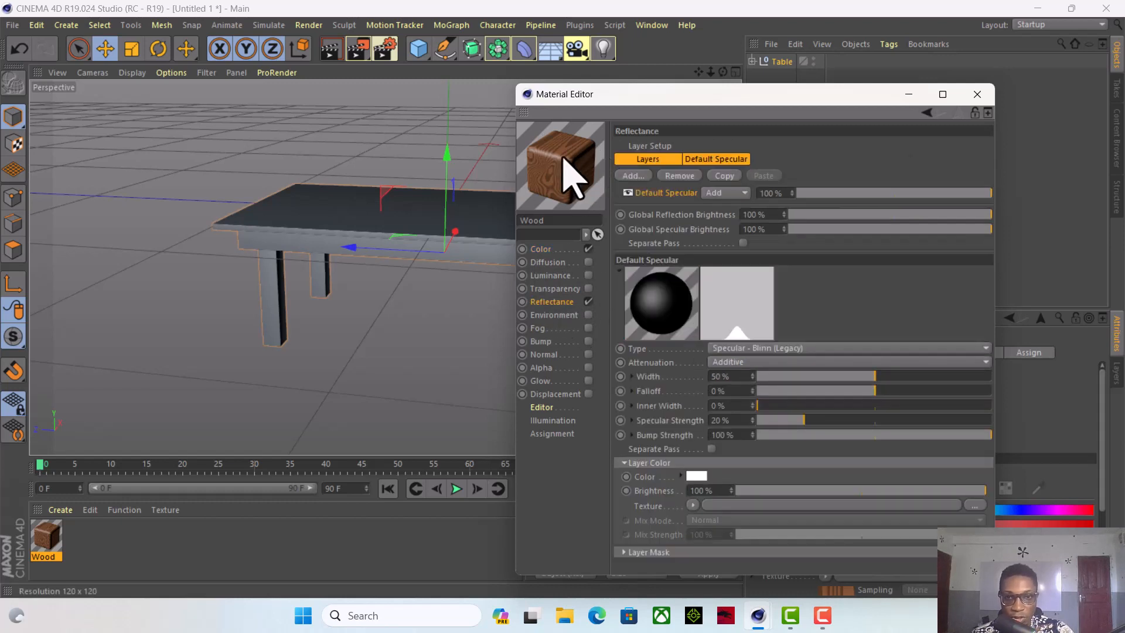
click(684, 175)
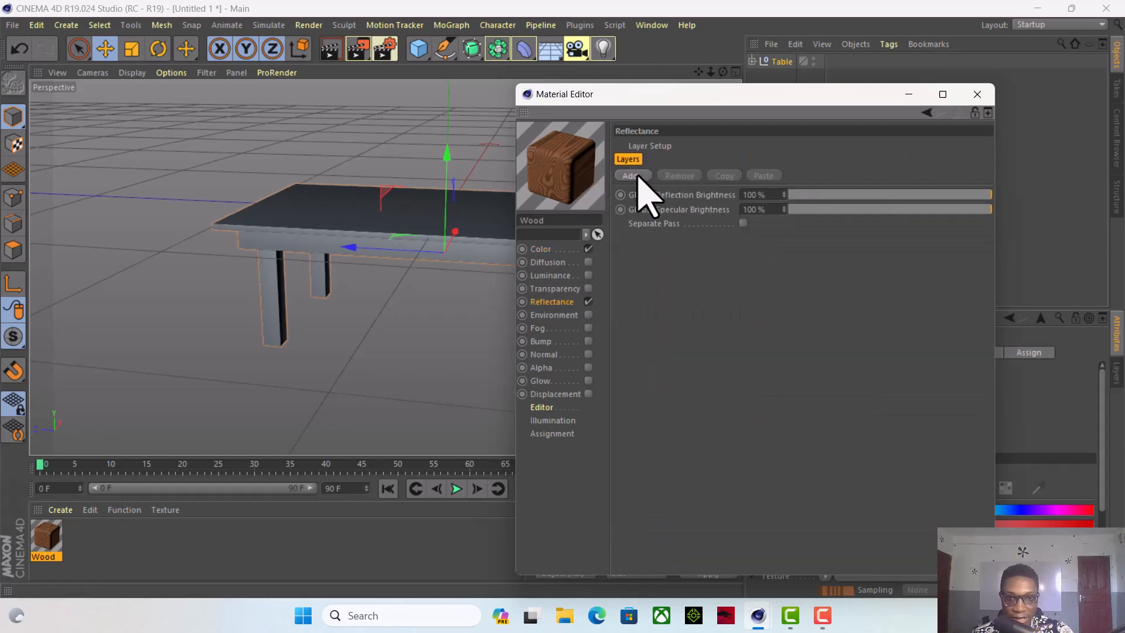
click(637, 177)
click(684, 198)
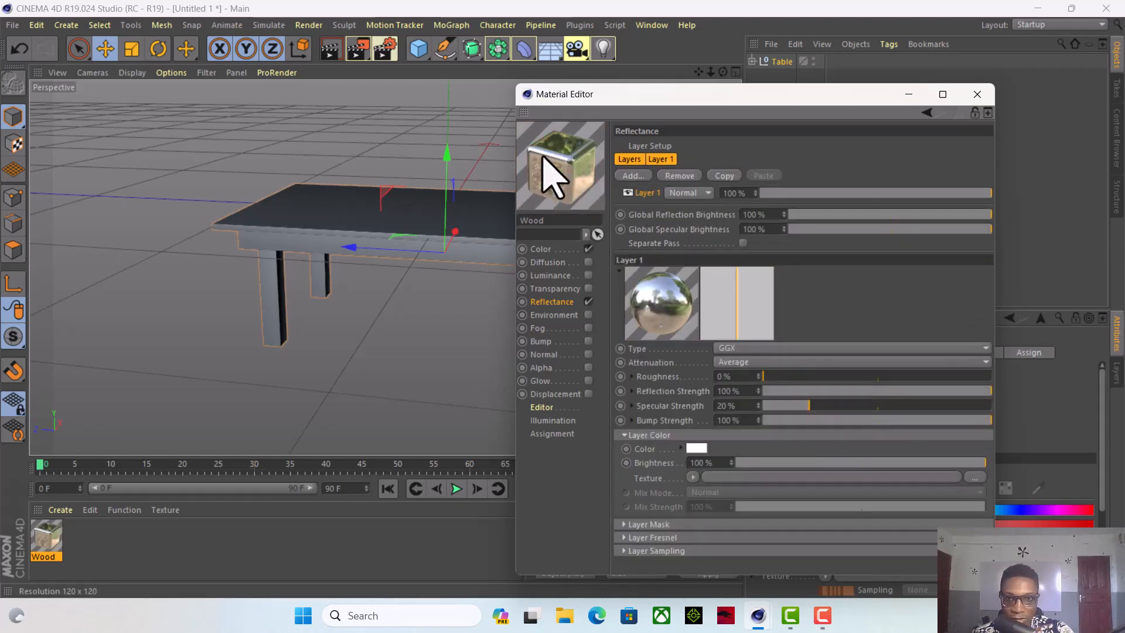
drag(783, 195, 772, 199)
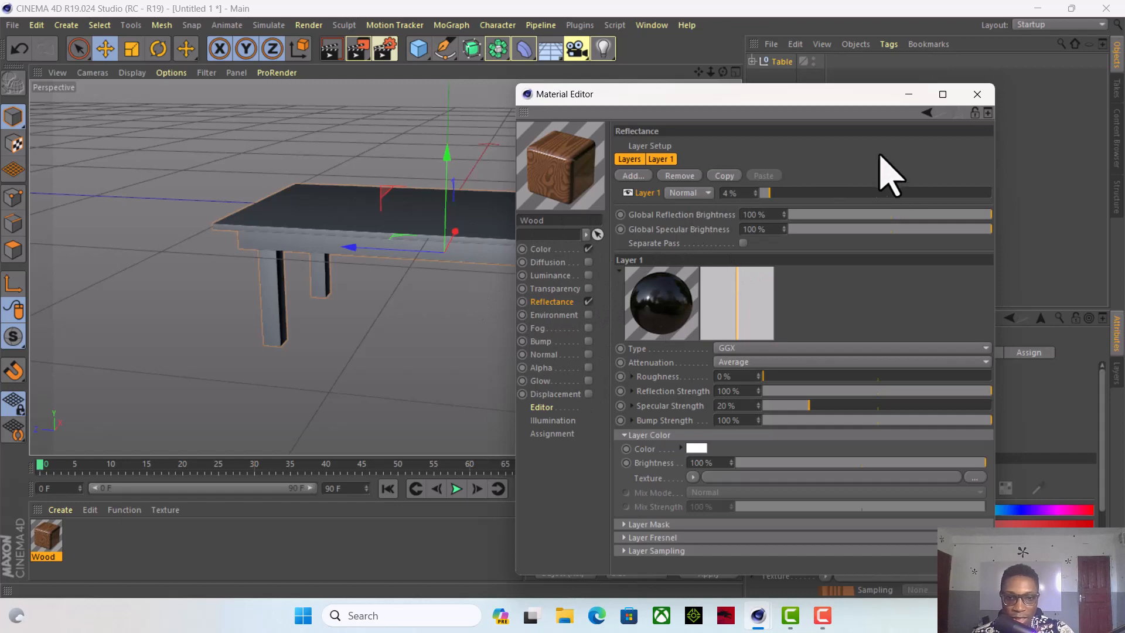
click(978, 95)
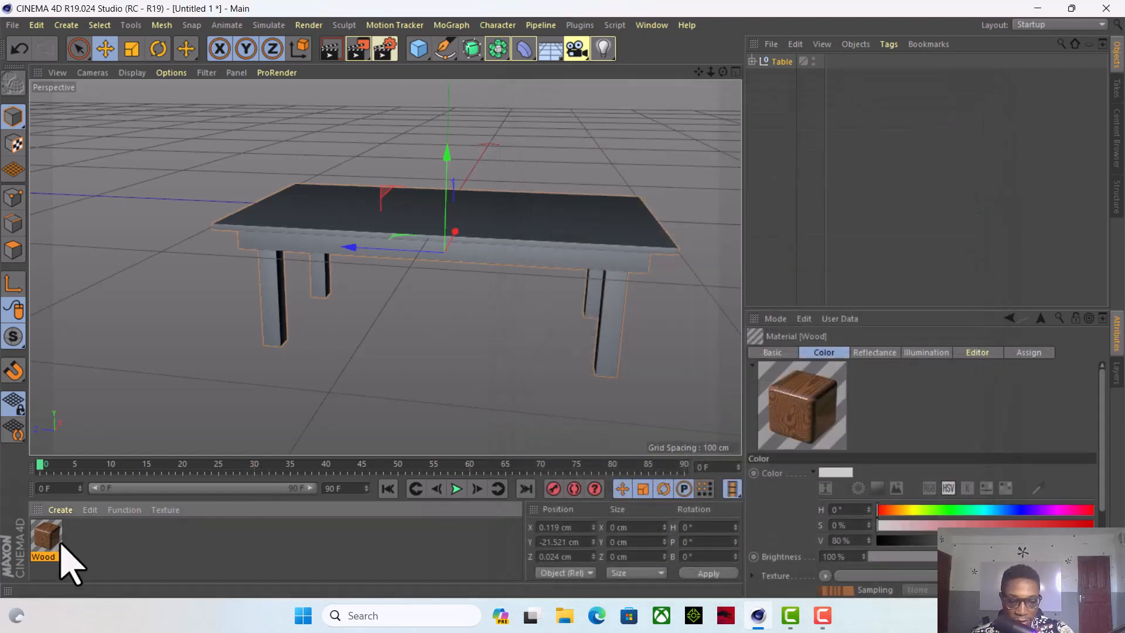
Apply the Wood material to the whole Table group instead of only the slab.
click(81, 548)
drag(50, 543, 518, 235)
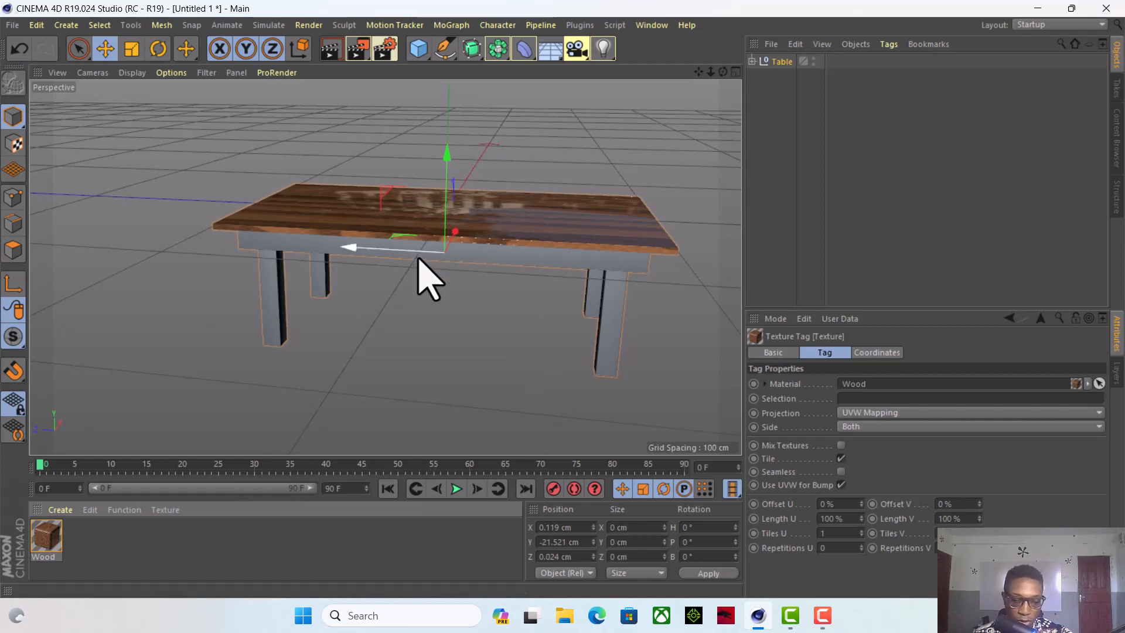
key(ctrl+z)
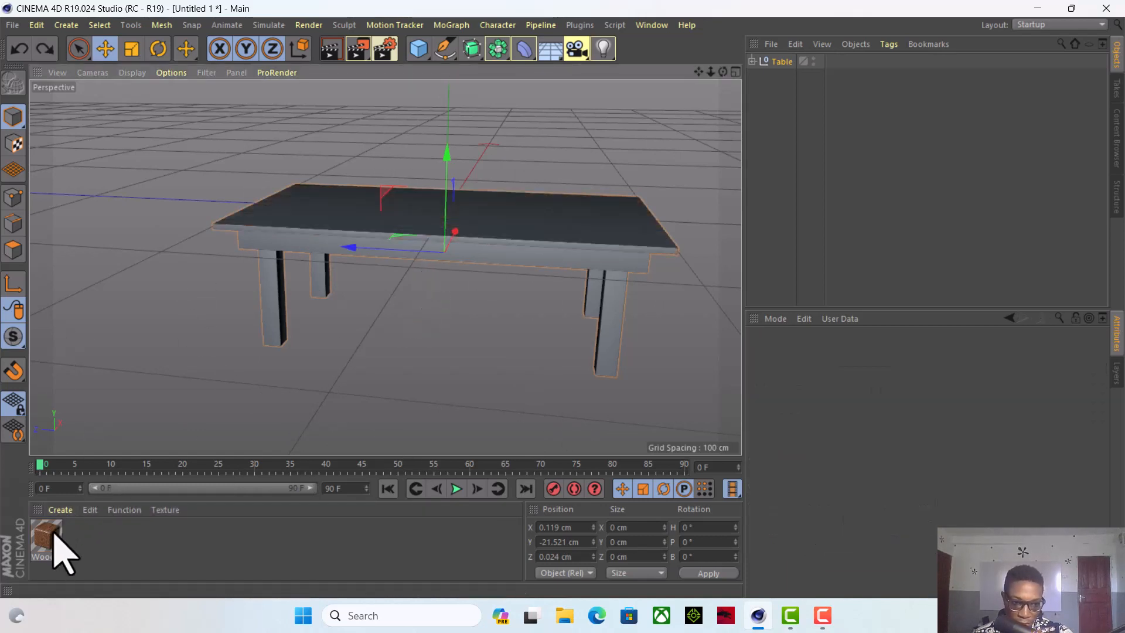
drag(55, 548, 784, 62)
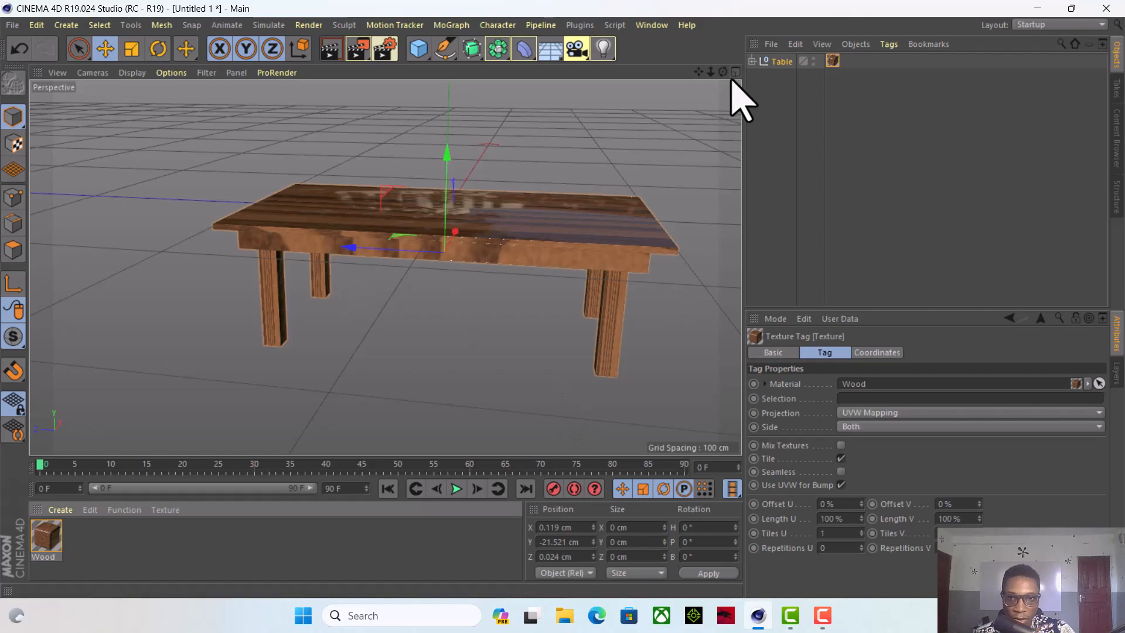
Render the wooden table in the perspective view and examine its finish from several angles.
drag(725, 72, 696, 71)
click(334, 50)
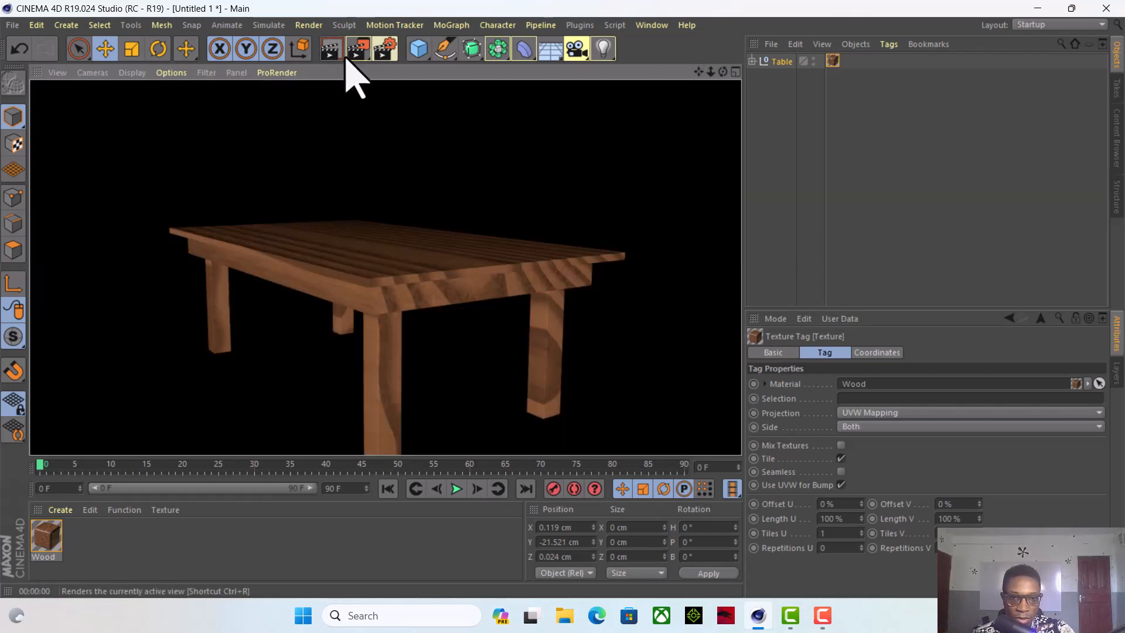
scroll(477, 306, down, 2)
scroll(476, 306, up, 1)
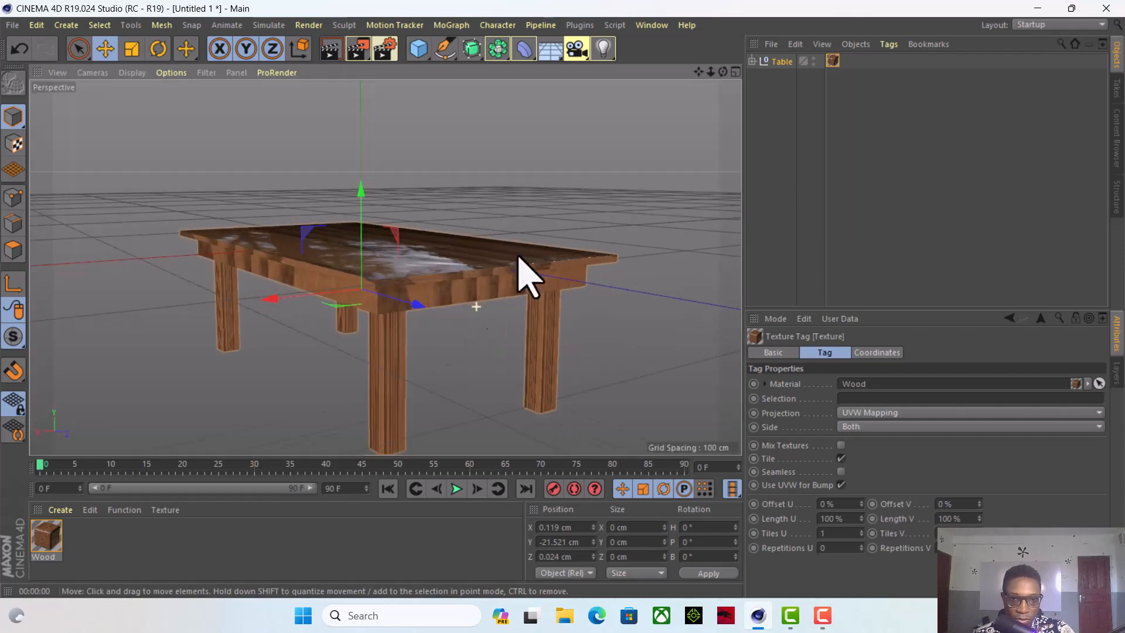
click(334, 50)
drag(723, 72, 604, 76)
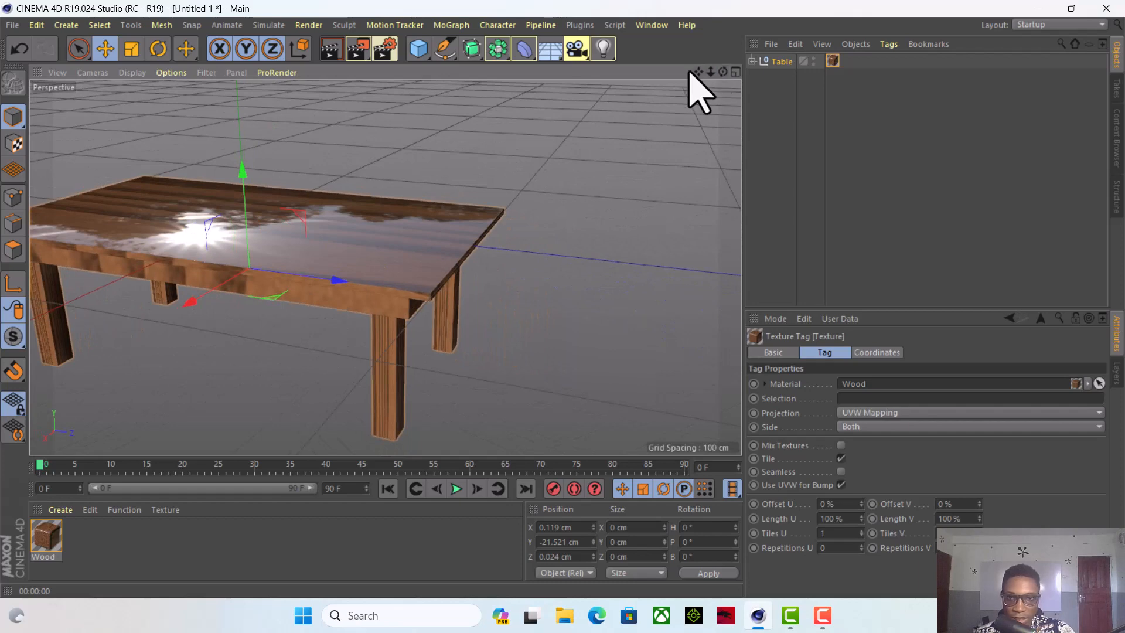
drag(702, 73, 758, 34)
mouse_move(723, 71)
mouse_down()
mouse_move(701, 61)
mouse_move(696, 82)
mouse_move(722, 78)
mouse_up()
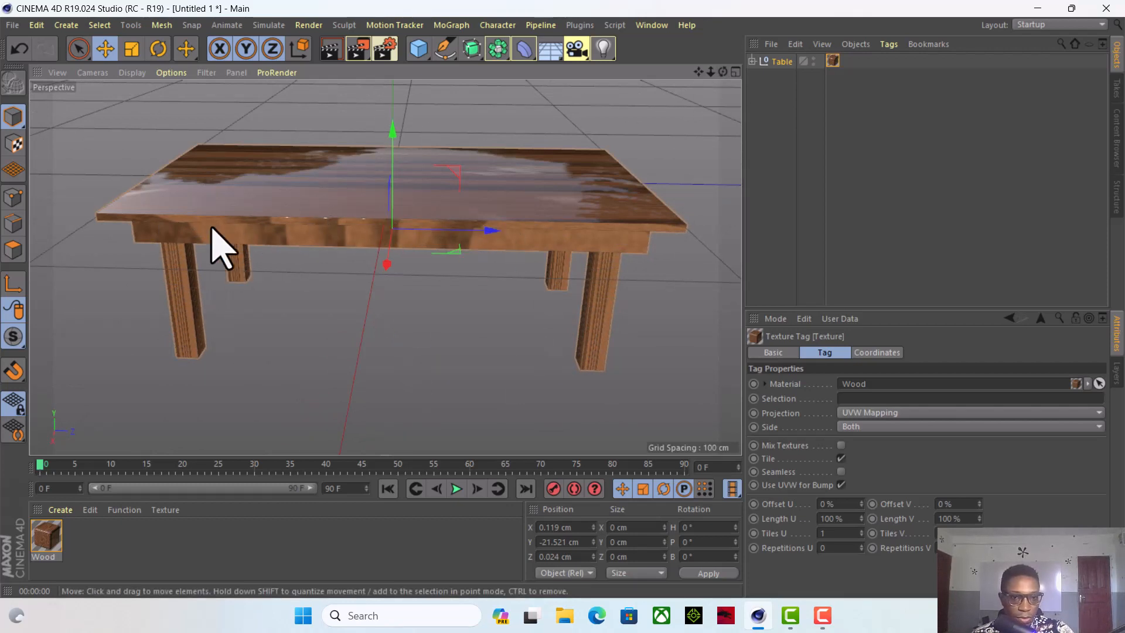
alt+drag(218, 246, 558, 231)
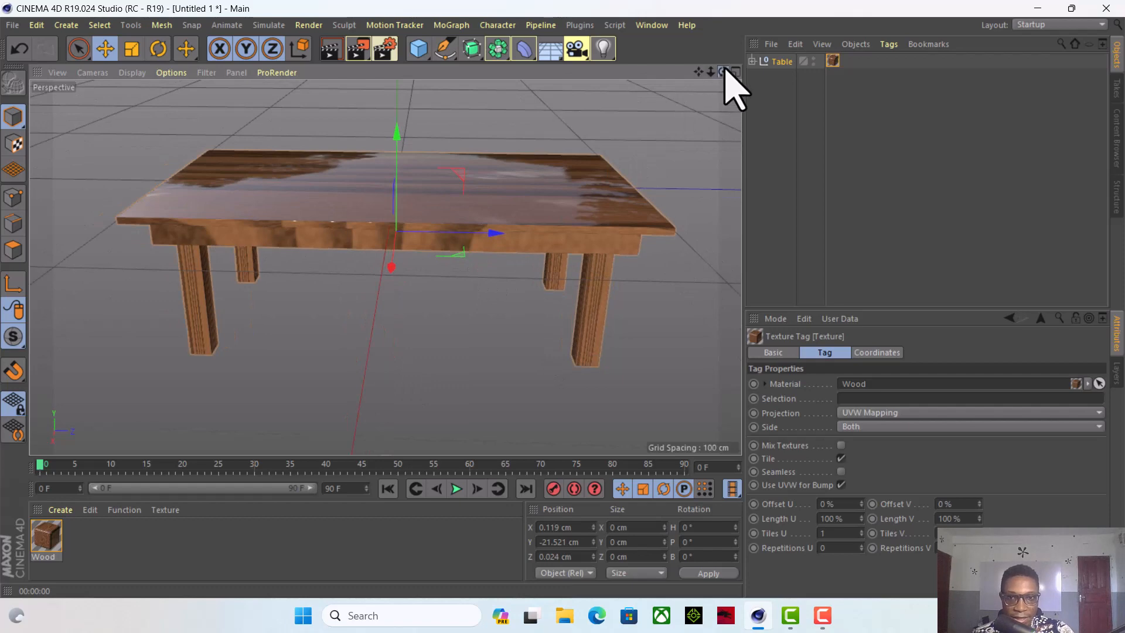
drag(724, 71, 385, 268)
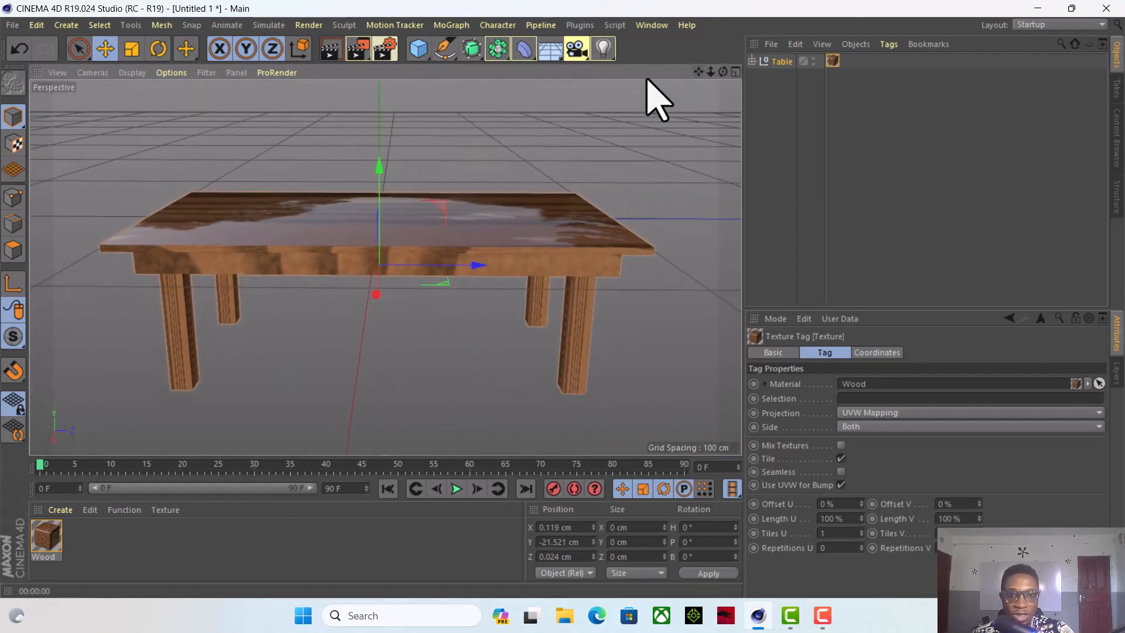
Open the render settings and bring up the list of effects that can be added.
click(385, 49)
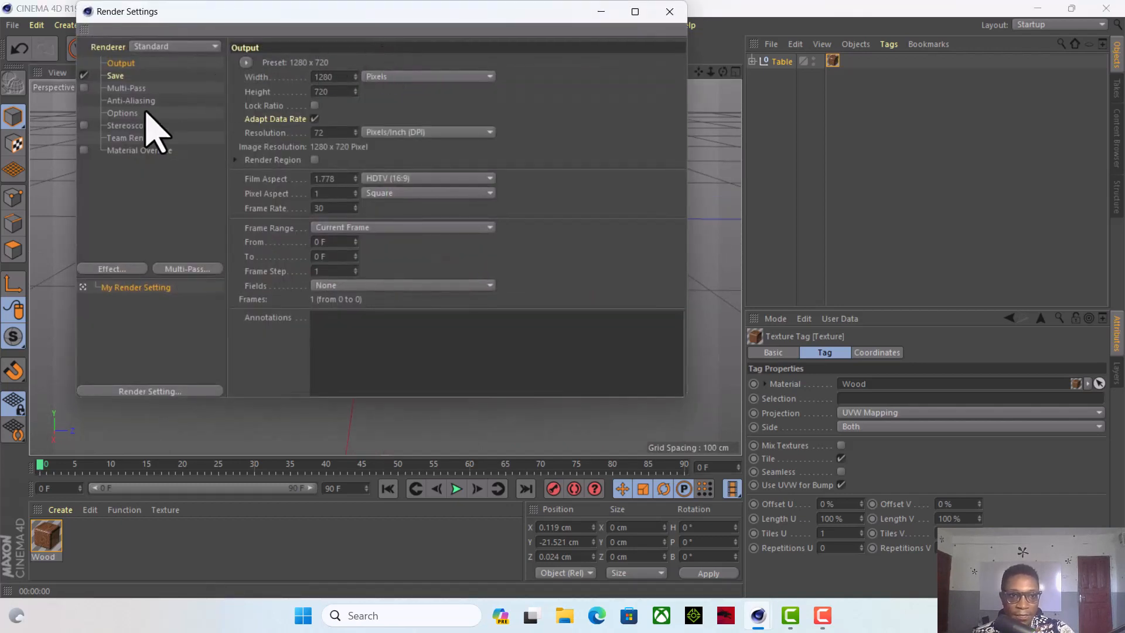
click(111, 270)
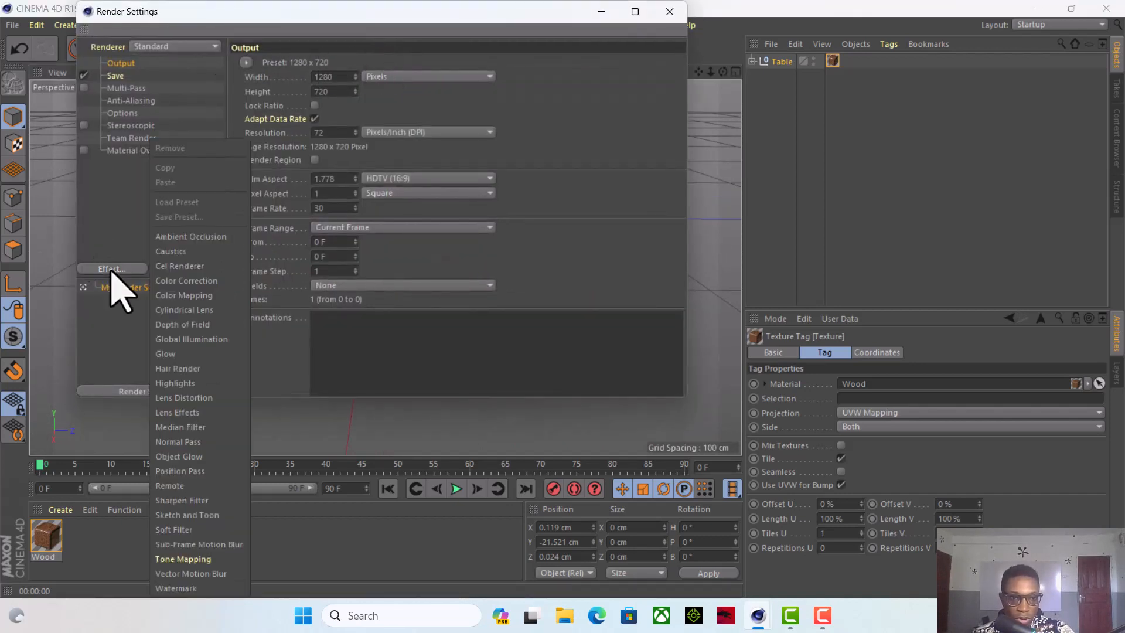
Add the Ambient Occlusion and Global Illumination effects to the render settings and close the settings window.
click(200, 238)
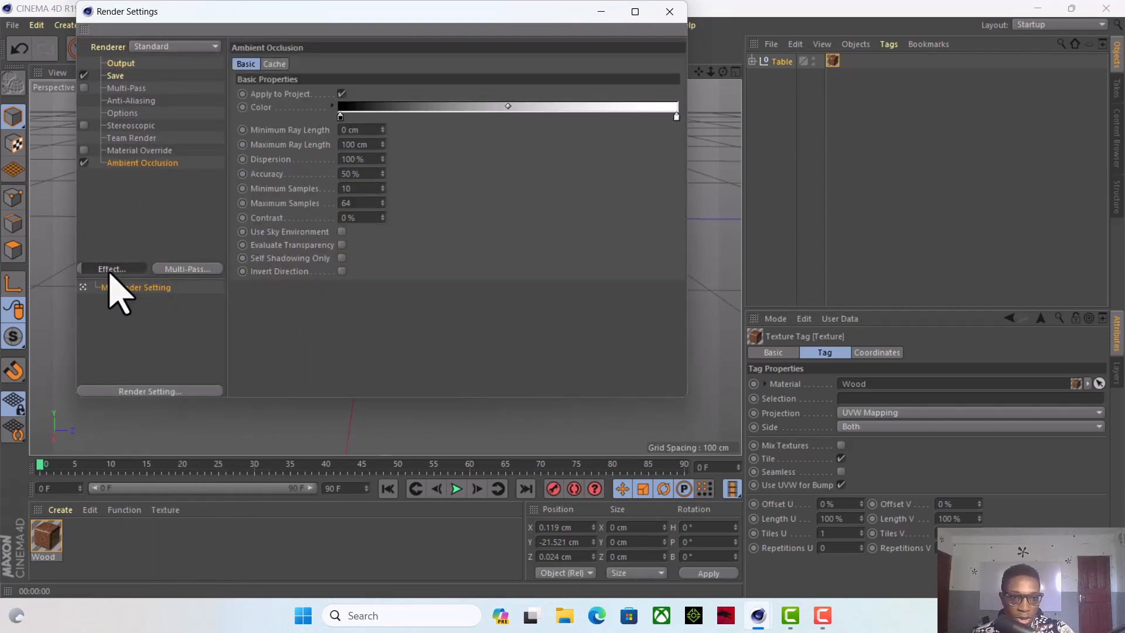
click(111, 270)
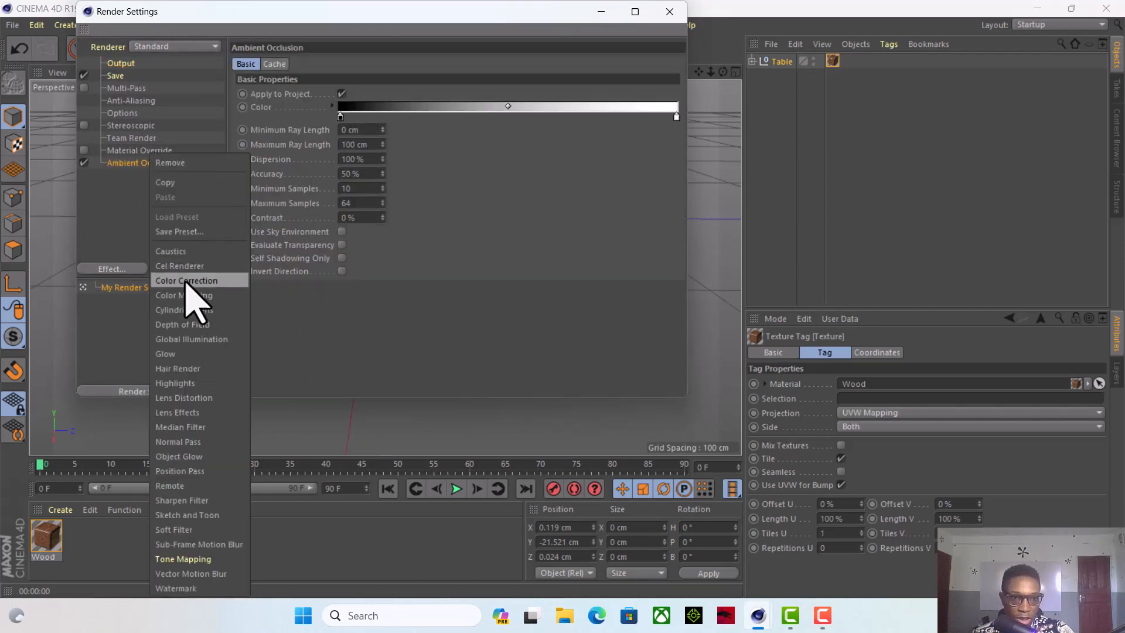
click(193, 340)
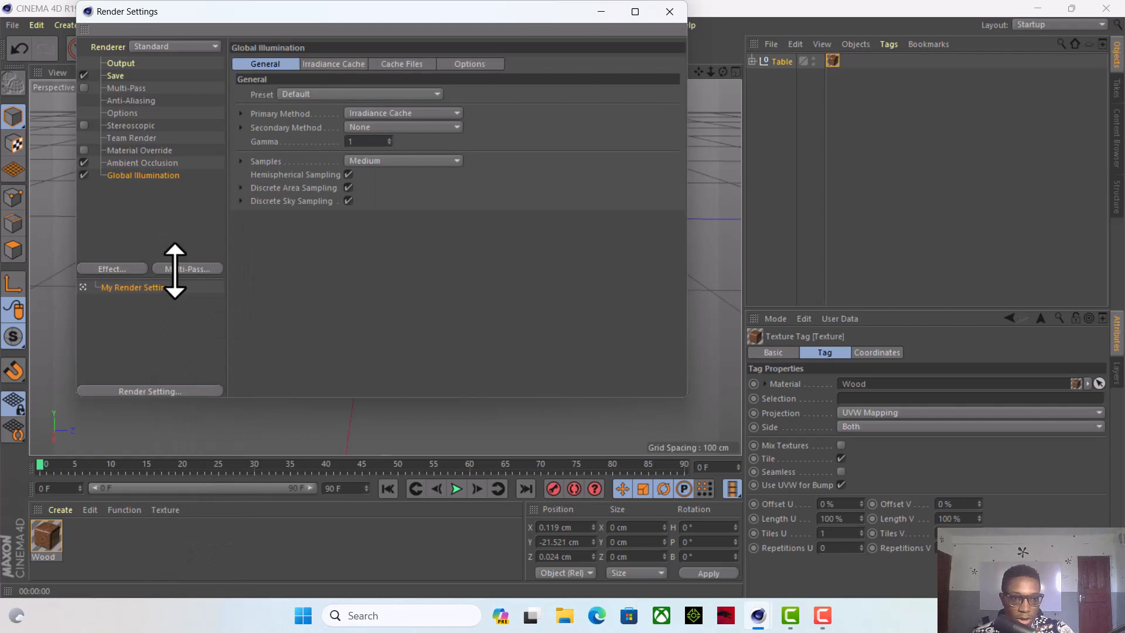
click(143, 202)
click(670, 11)
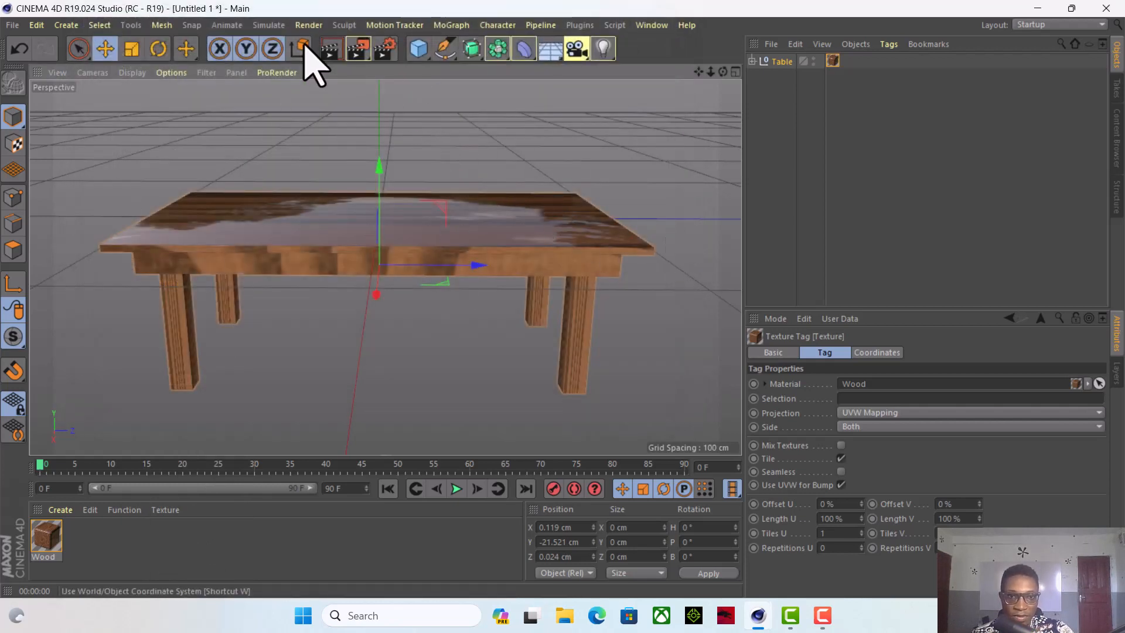
Render a preview of the table in the viewport and inspect the model from other angles.
click(334, 52)
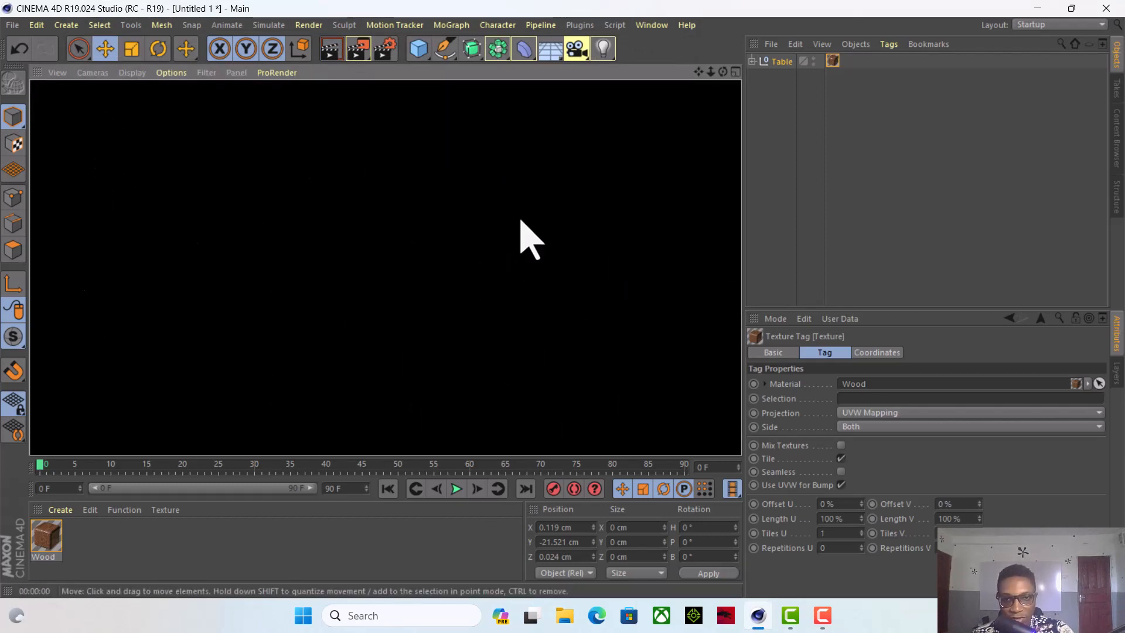
click(583, 211)
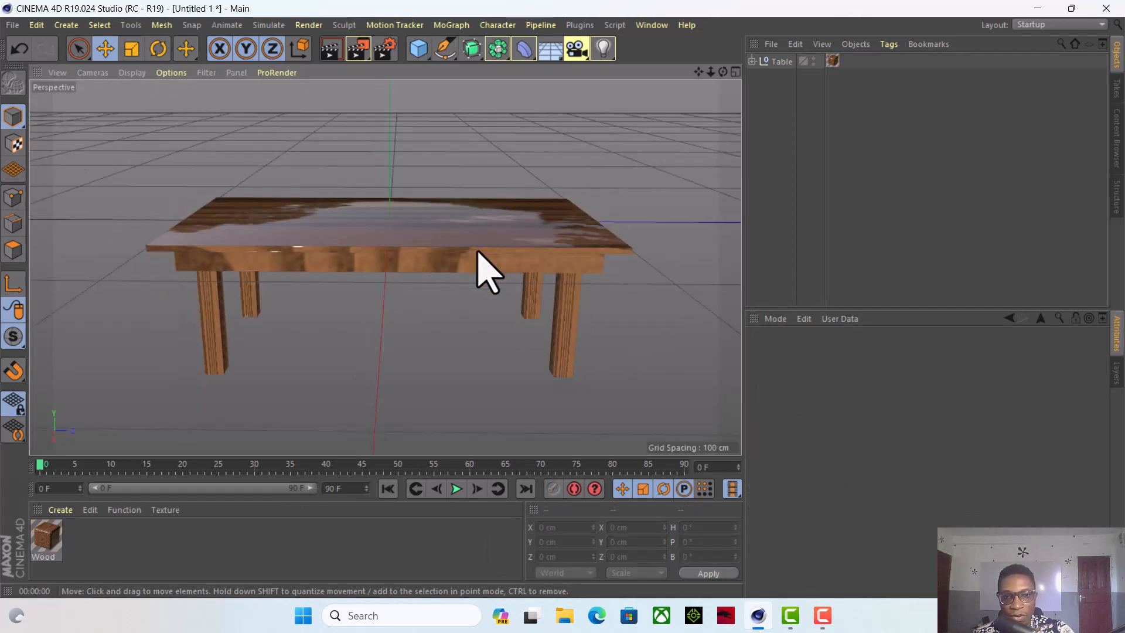
scroll(477, 253, down, 2)
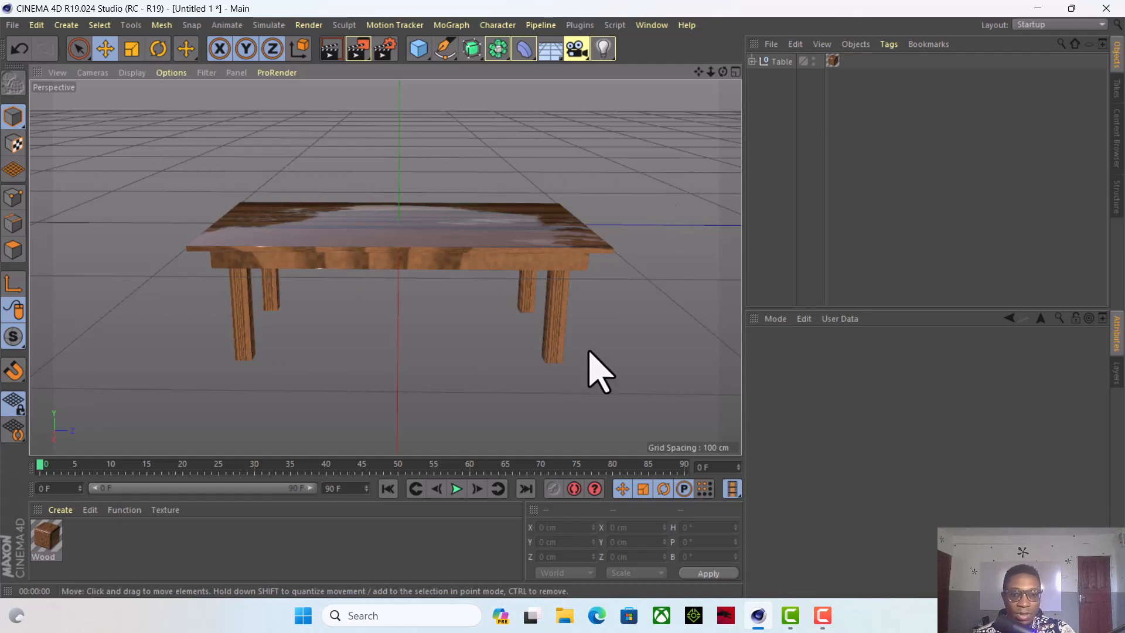
drag(723, 71, 643, 65)
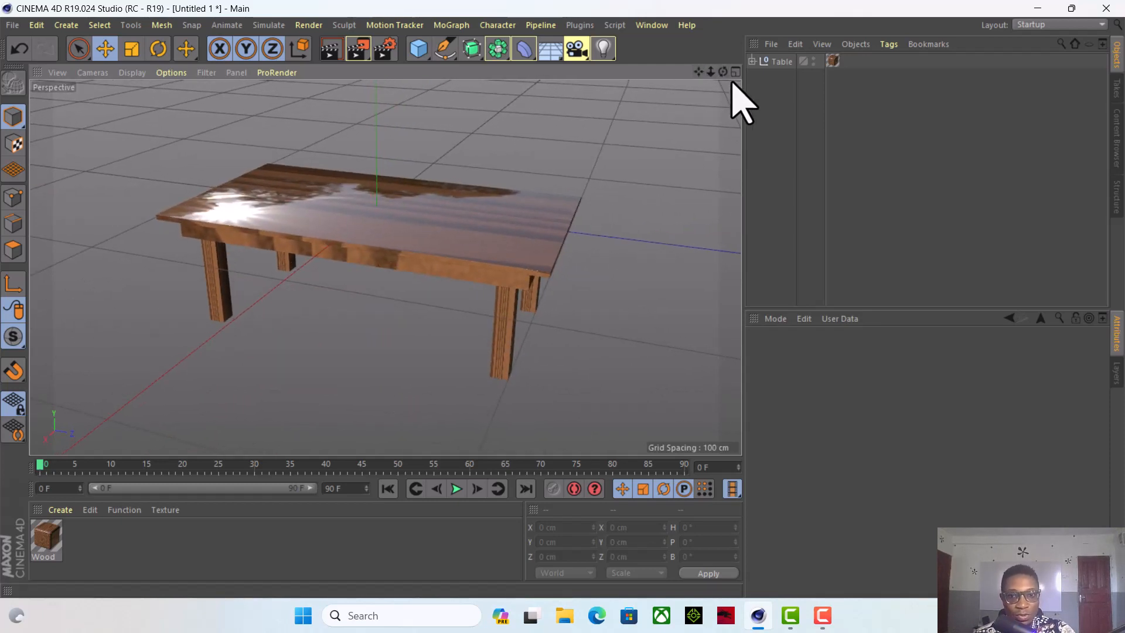
drag(723, 72, 722, 74)
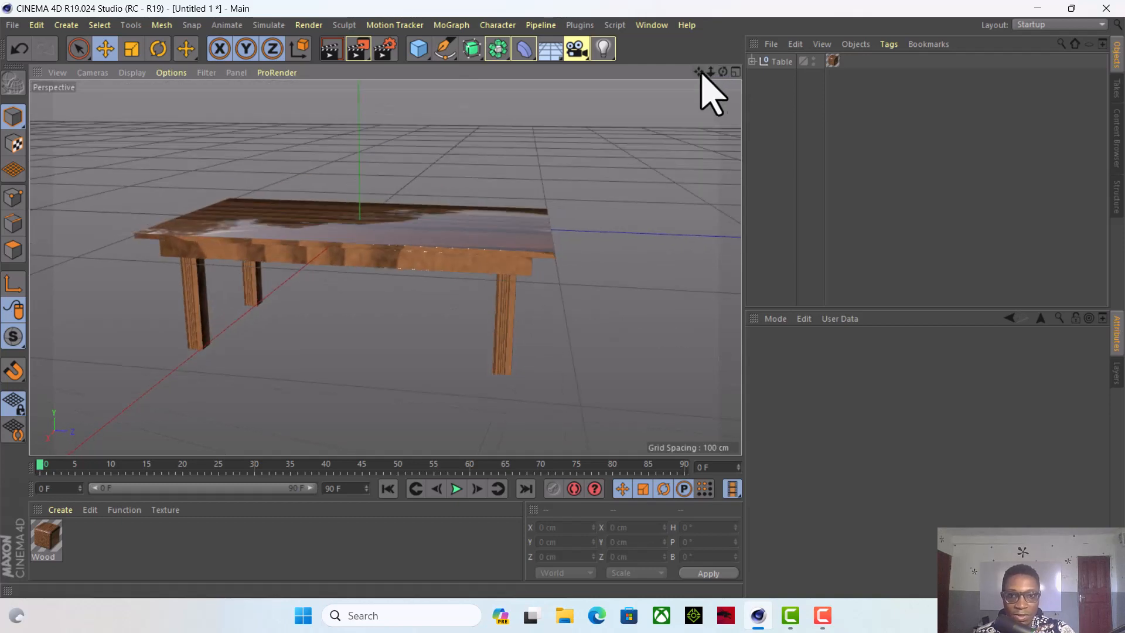
Add a standard light, raise it above the table to about Y 75 cm, and render a preview.
click(606, 50)
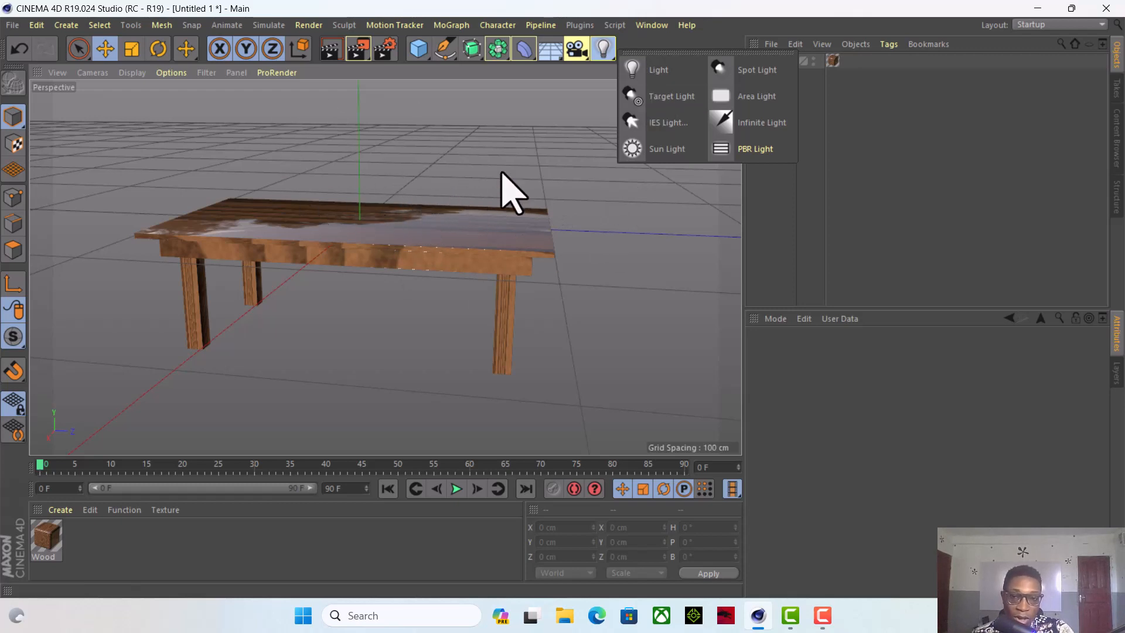
click(663, 73)
drag(377, 151, 370, 23)
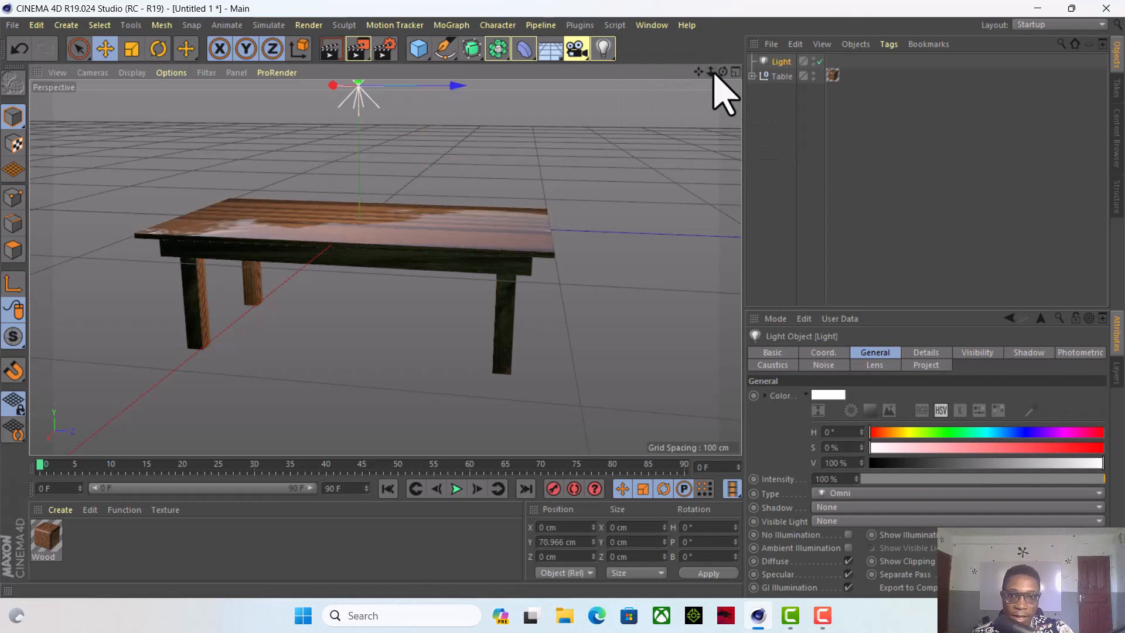
drag(698, 72, 699, 102)
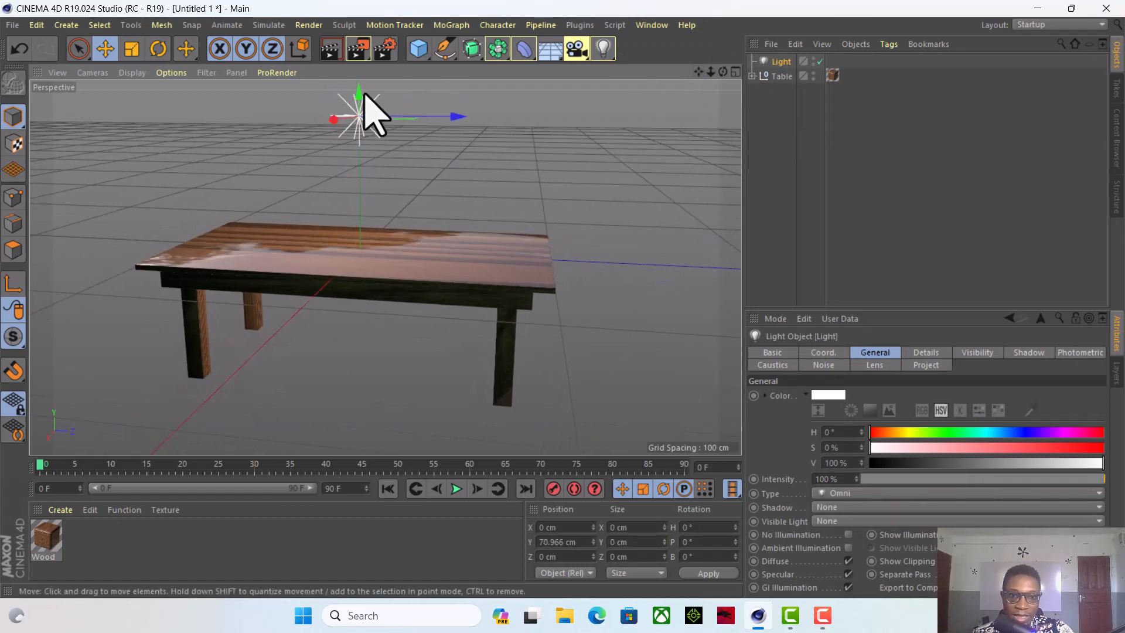
drag(362, 92, 363, 84)
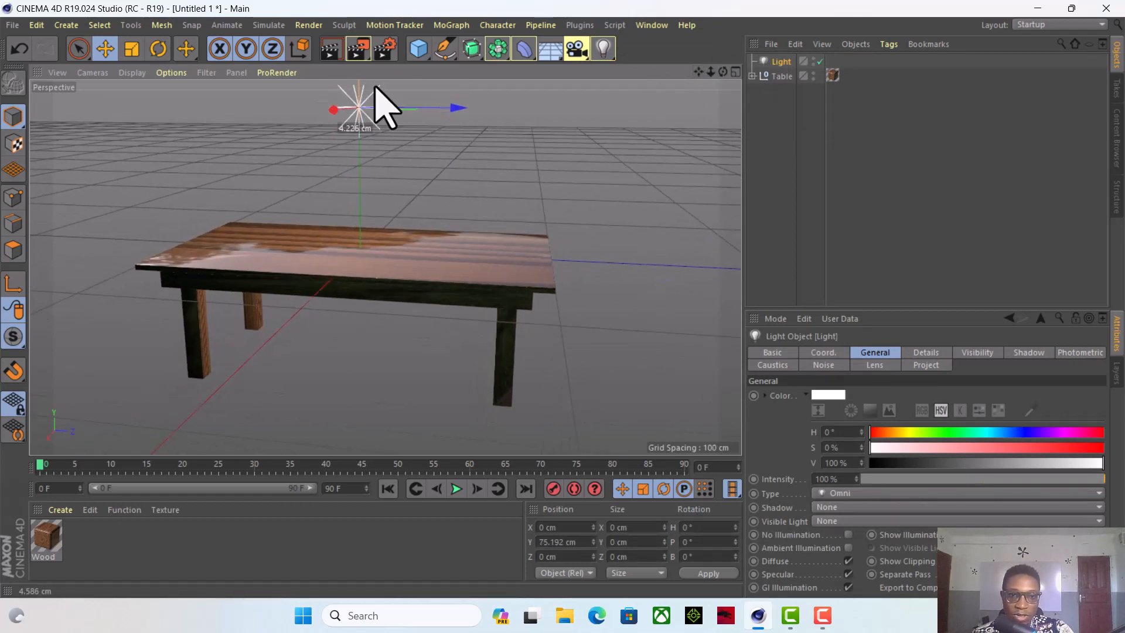
click(329, 54)
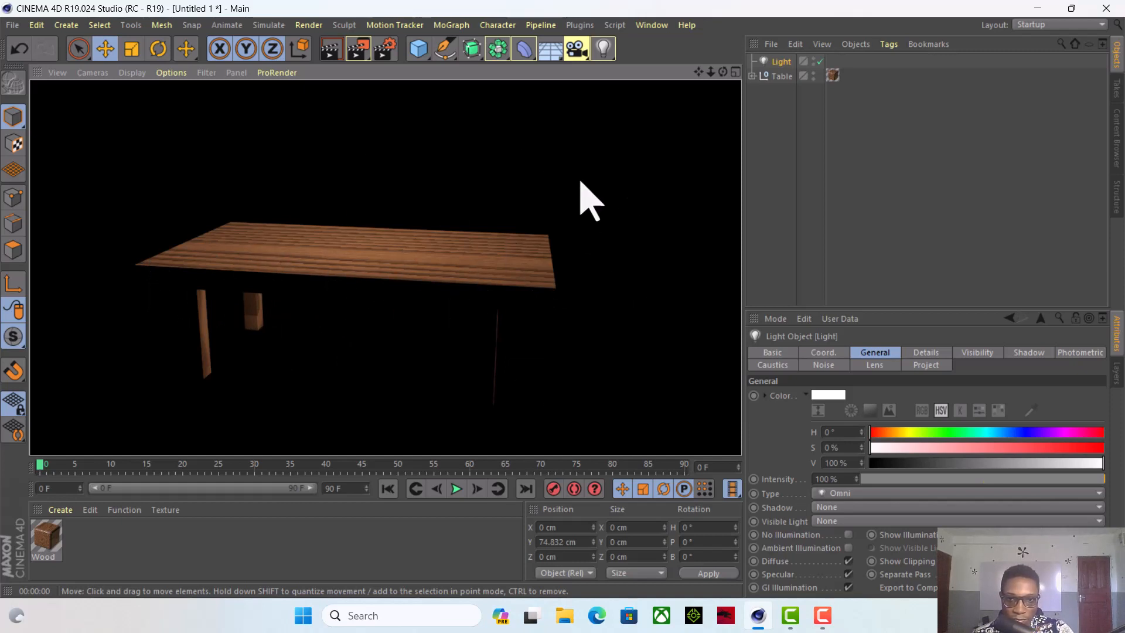
click(626, 130)
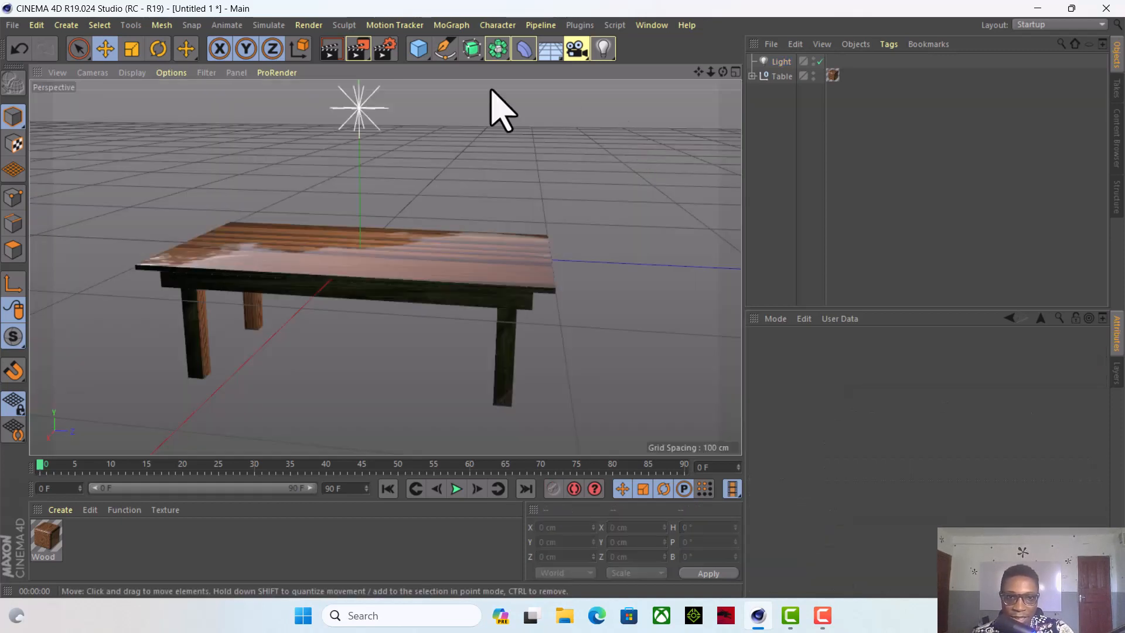
Lower the light beneath the tabletop to about Y -43 cm and render the view.
click(359, 108)
drag(354, 93, 374, 309)
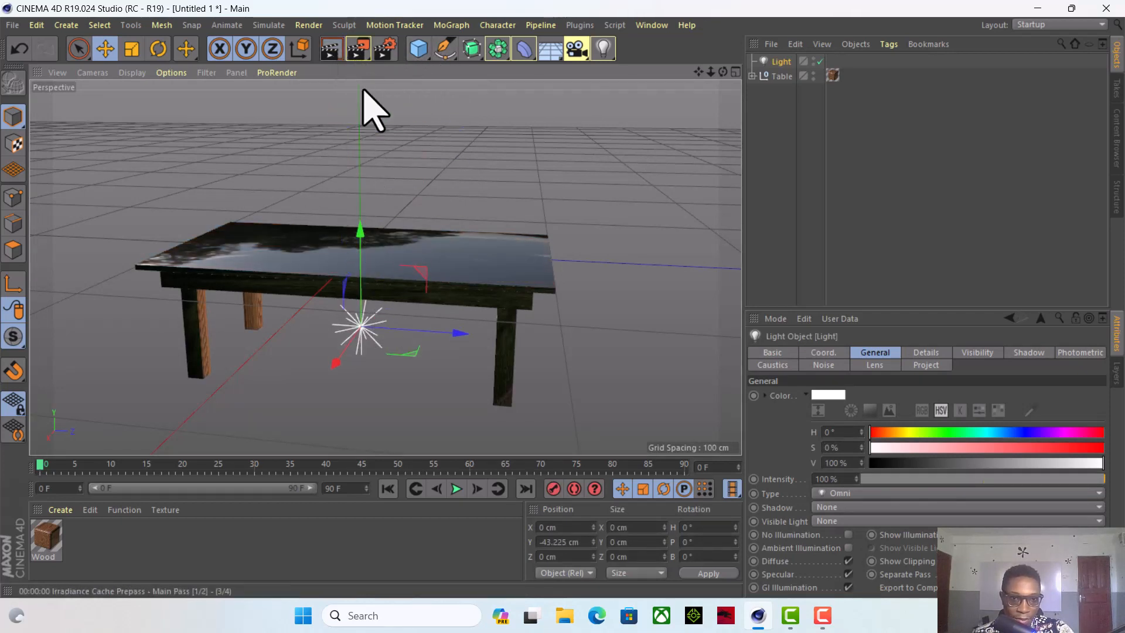
key(ctrl+r)
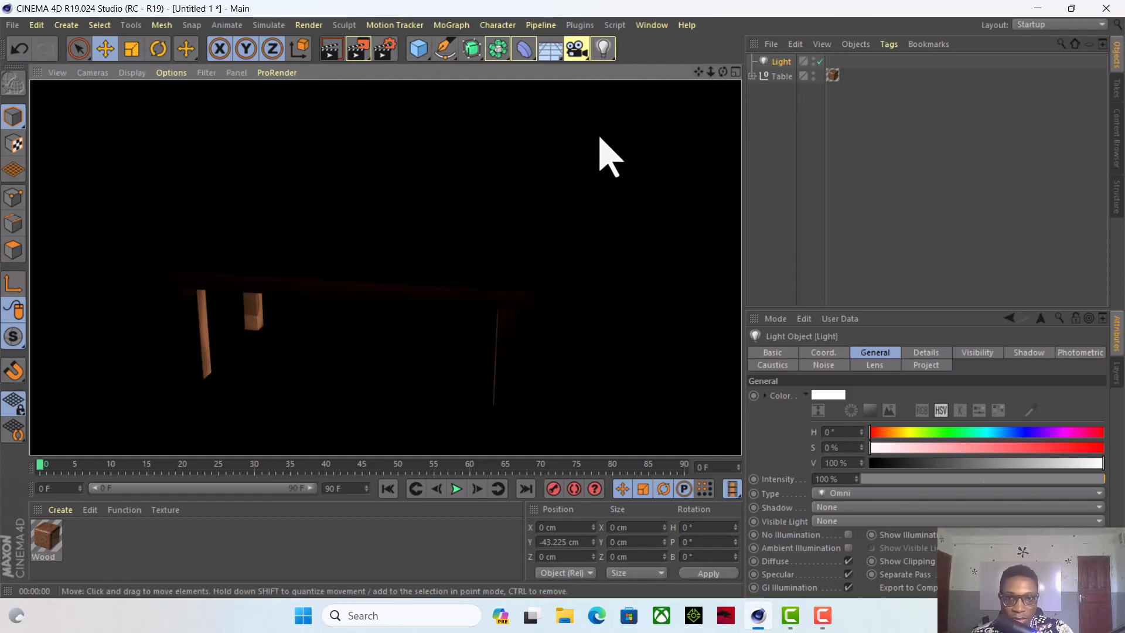
click(604, 156)
Move the light back above the tabletop to about Y 44 cm and set its intensity to 101%.
click(359, 340)
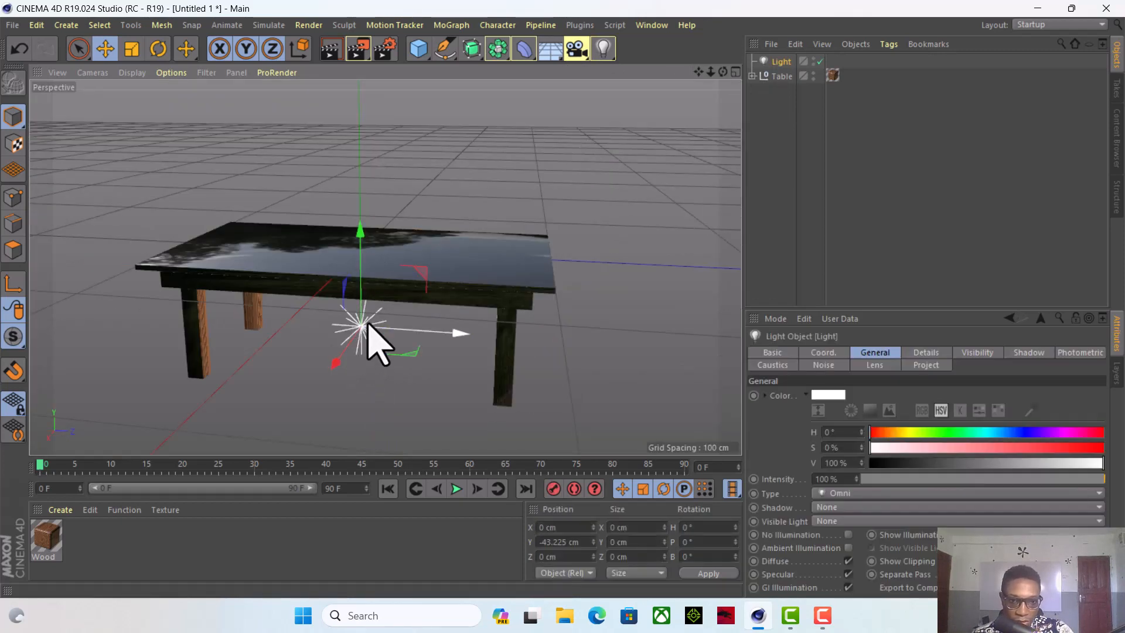
drag(361, 225, 392, 82)
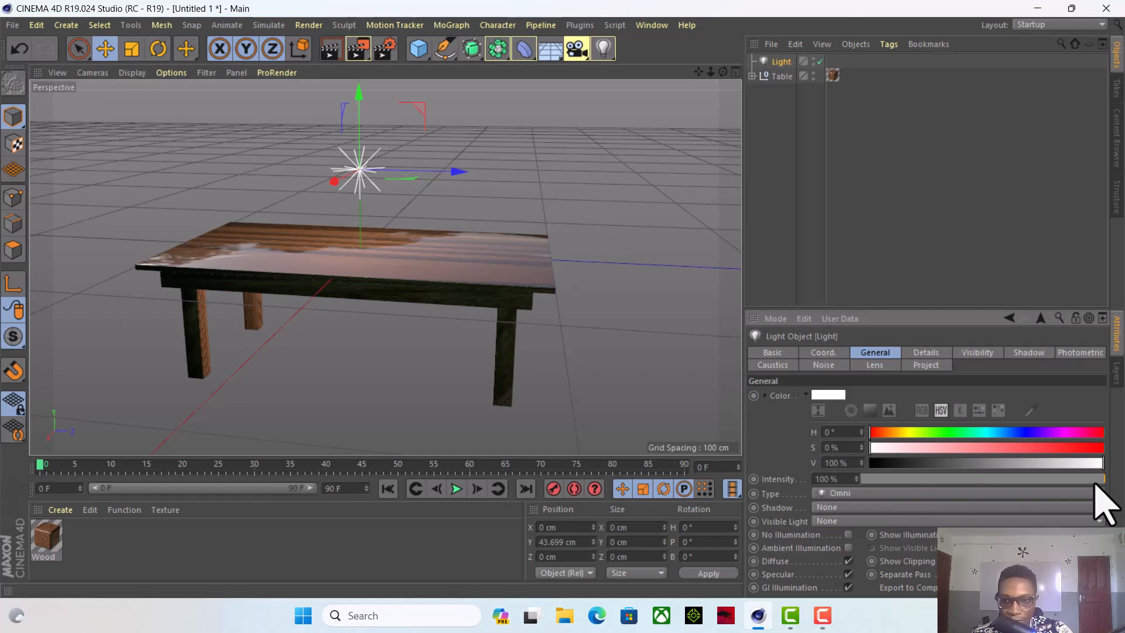
mouse_move(1101, 485)
mouse_down()
mouse_move(932, 488)
mouse_move(1117, 488)
mouse_up()
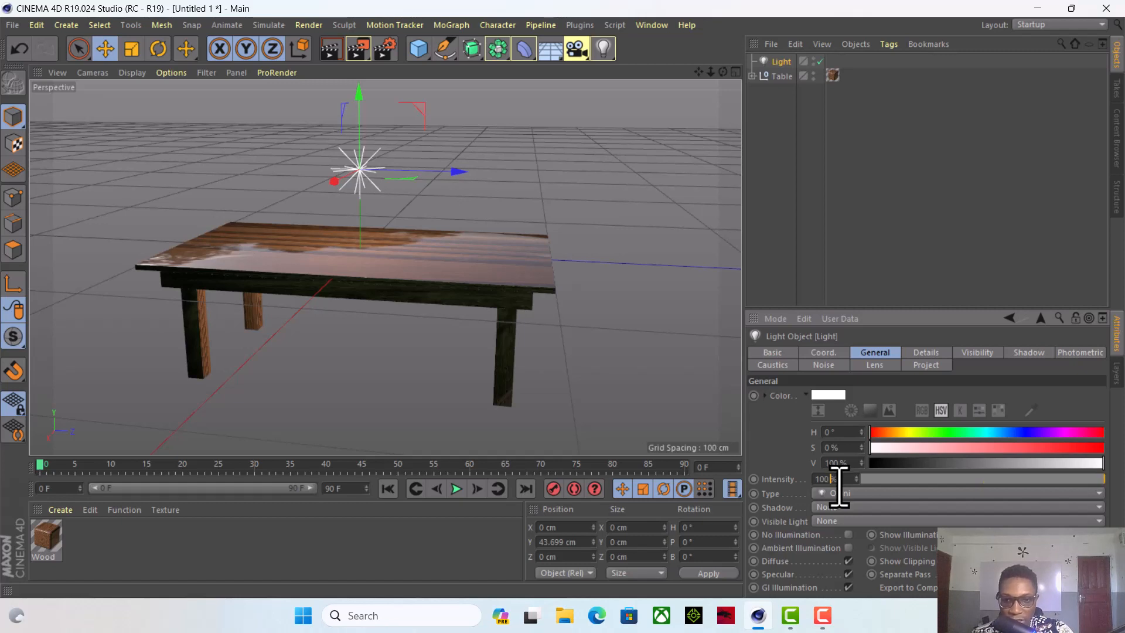
Review the light's type choices and visible light options.
click(859, 496)
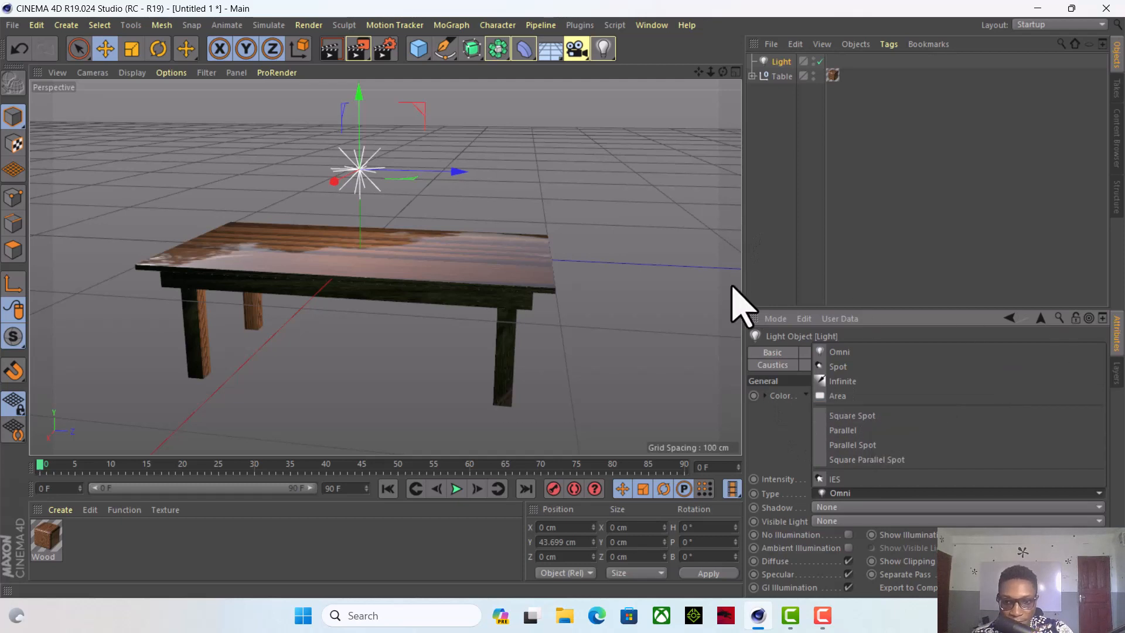
click(786, 447)
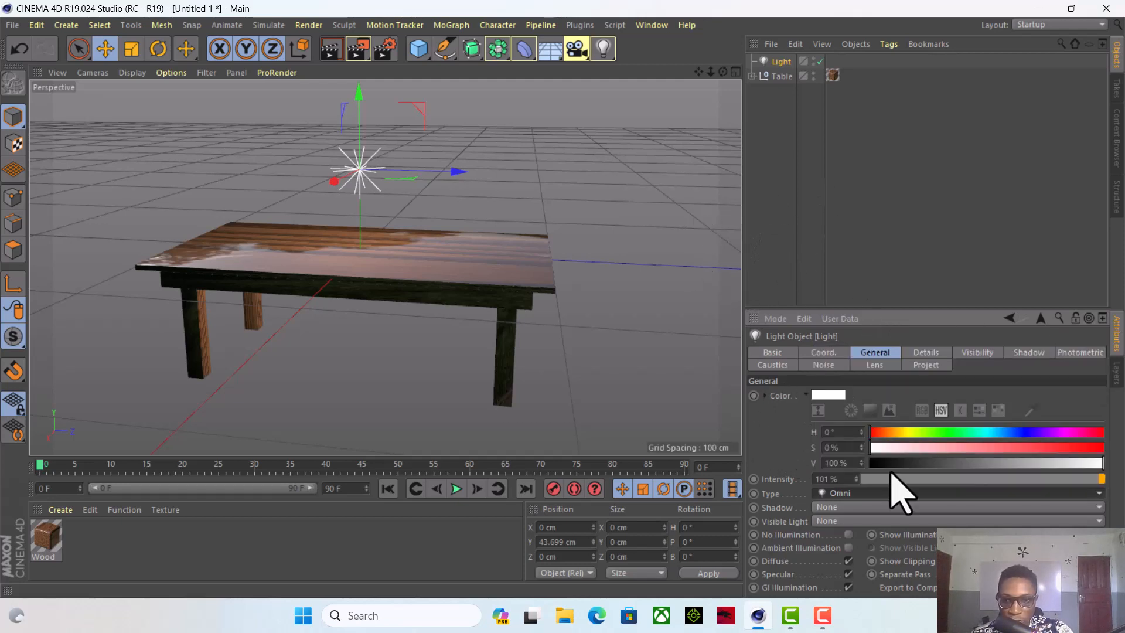
click(835, 521)
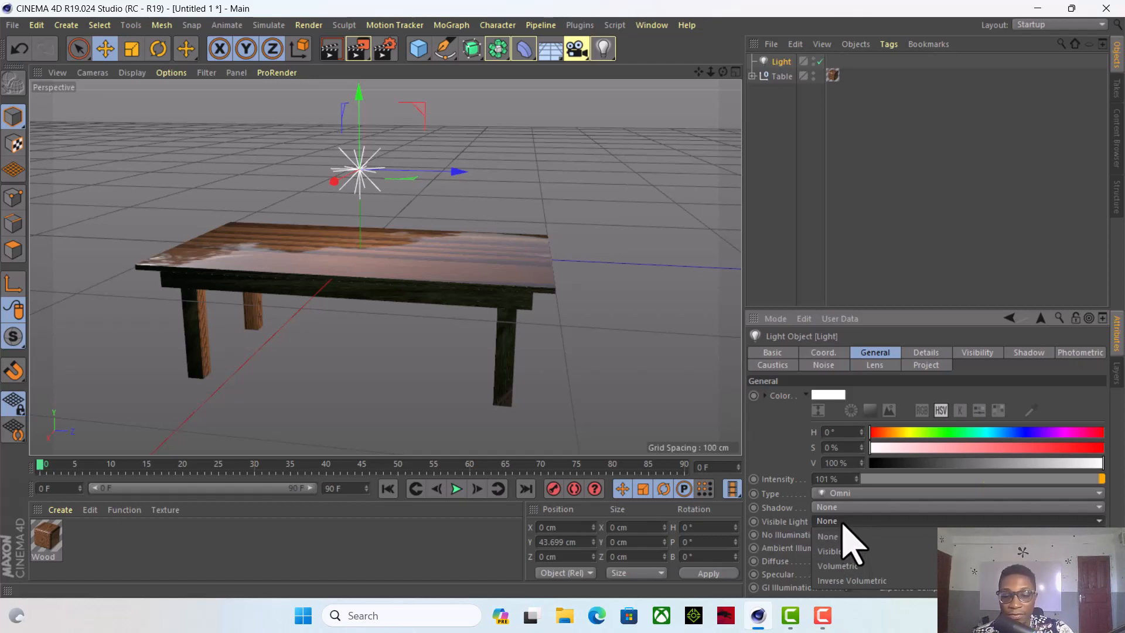
click(829, 537)
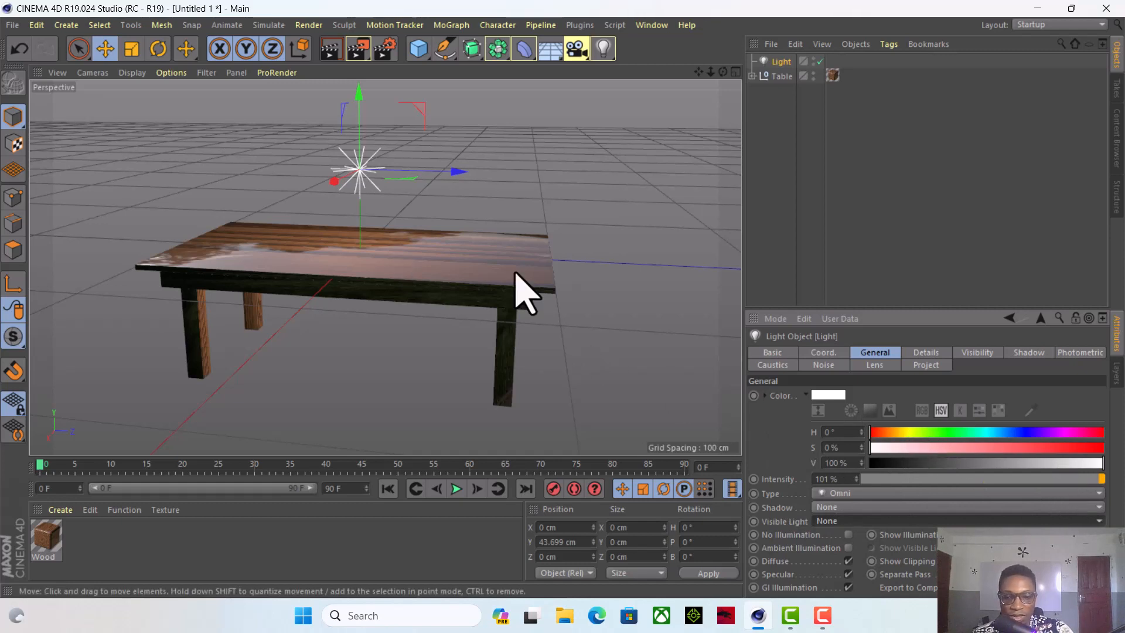
Try a red light color with 78% saturation and reset the light to white.
click(1012, 432)
click(973, 447)
drag(937, 446, 876, 432)
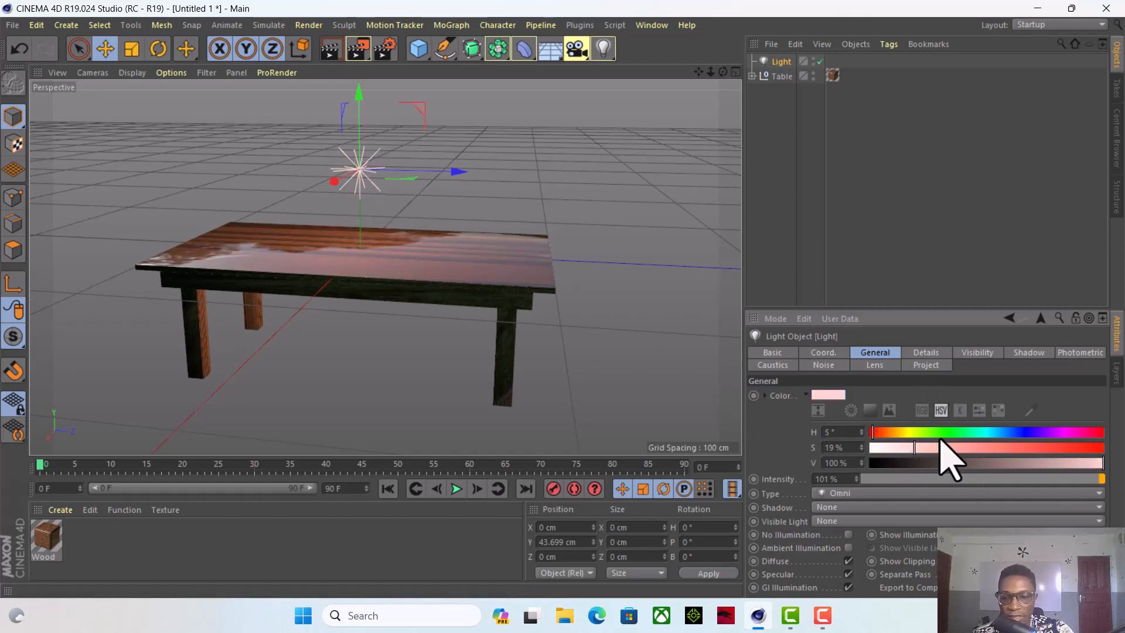
click(1041, 448)
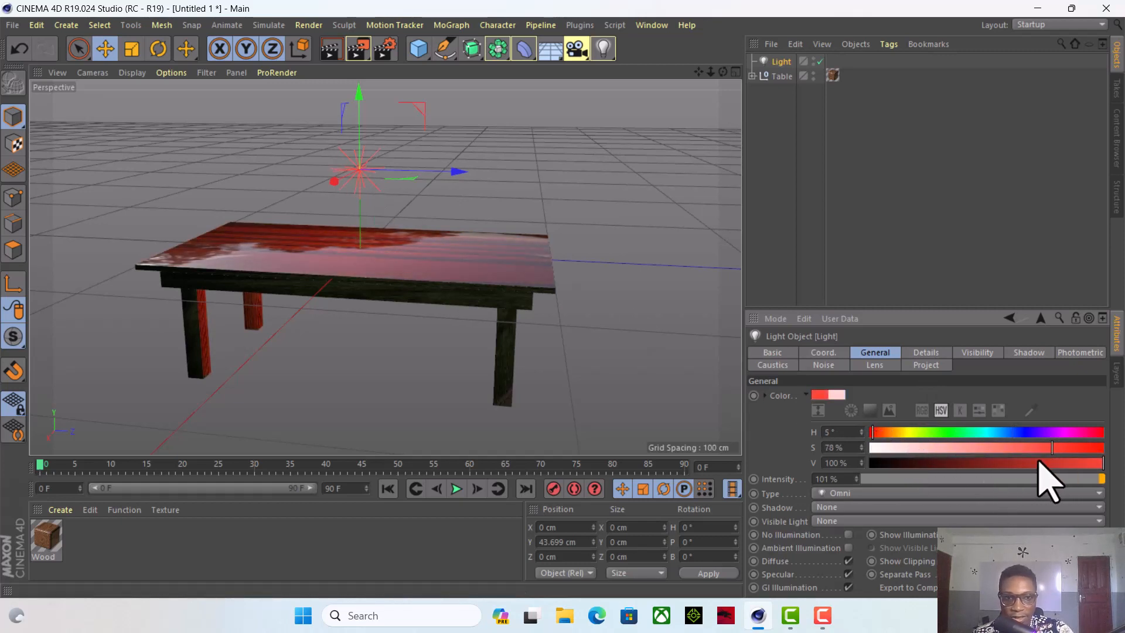
click(870, 442)
click(871, 432)
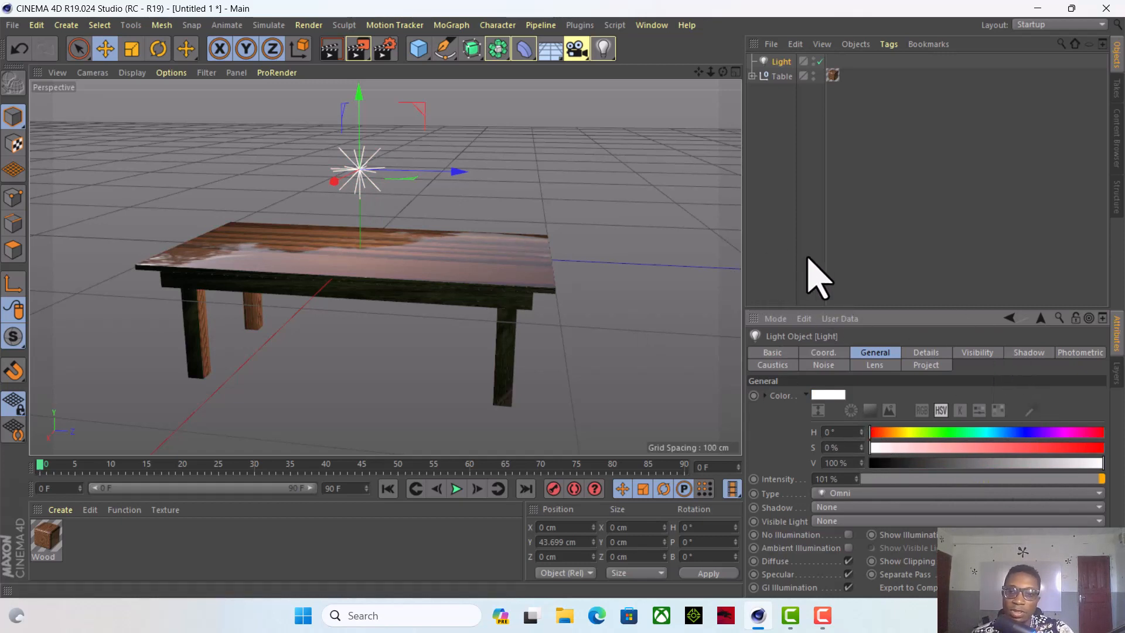
Examine the light's detail, visibility, photometric, shadow, noise, lens, caustics and coordinate settings, ending at its general properties.
click(918, 353)
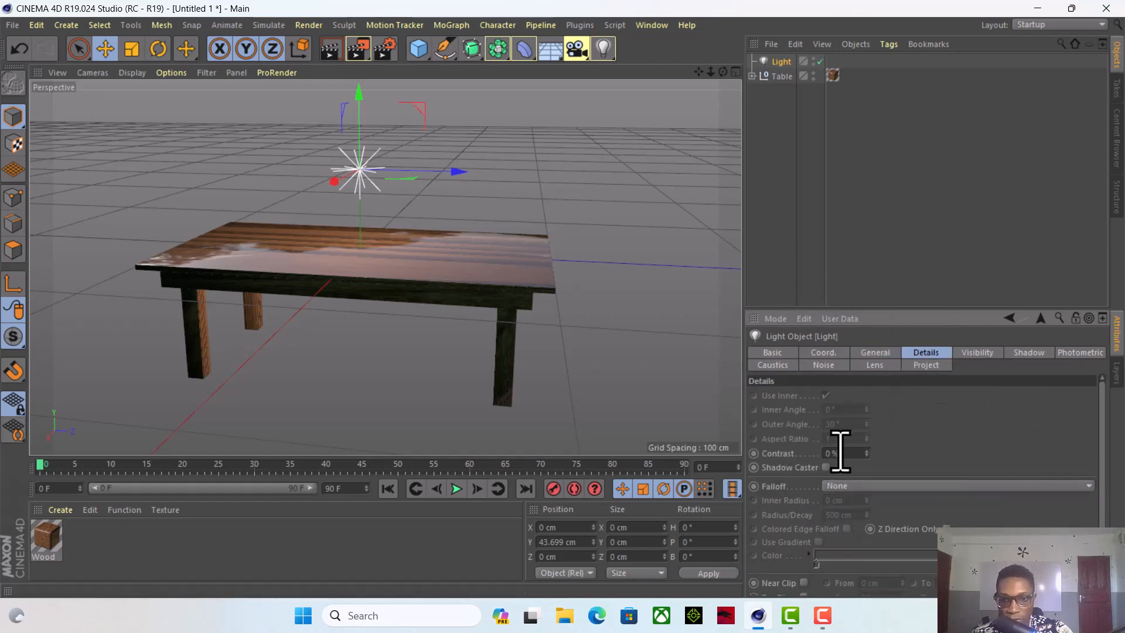
scroll(868, 518, down, 1)
scroll(870, 516, up, 1)
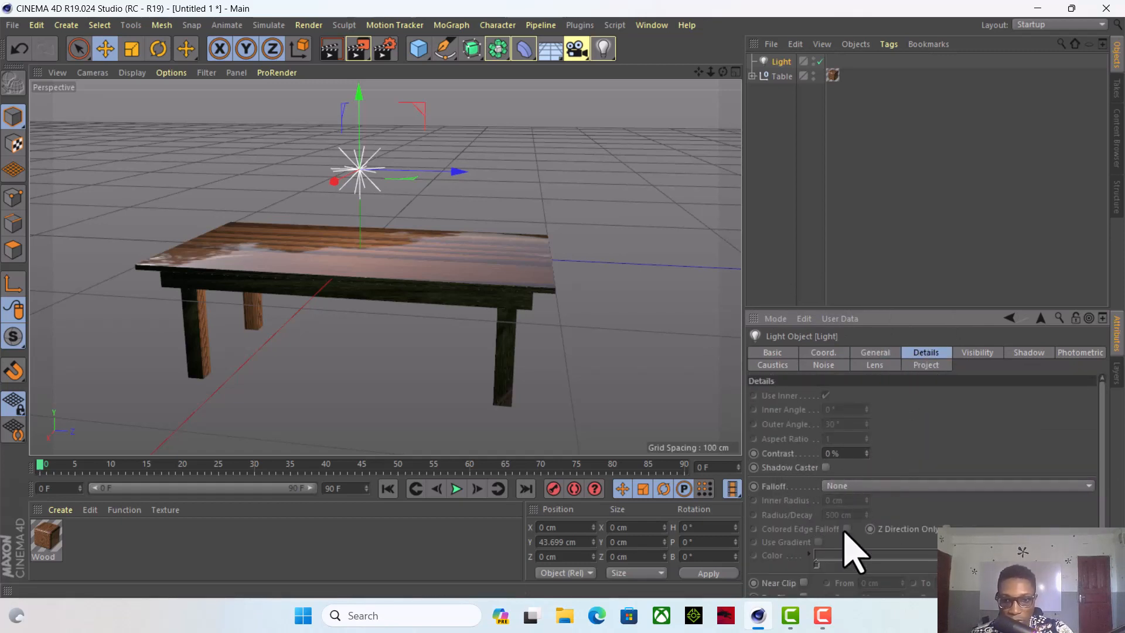
click(984, 353)
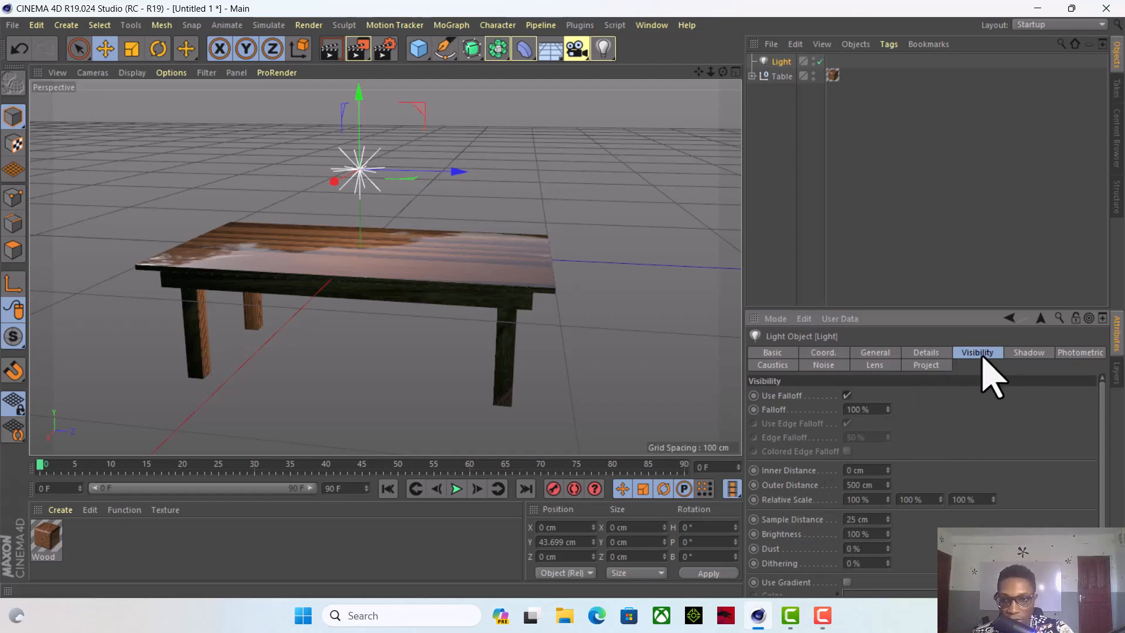
click(1080, 353)
click(1030, 353)
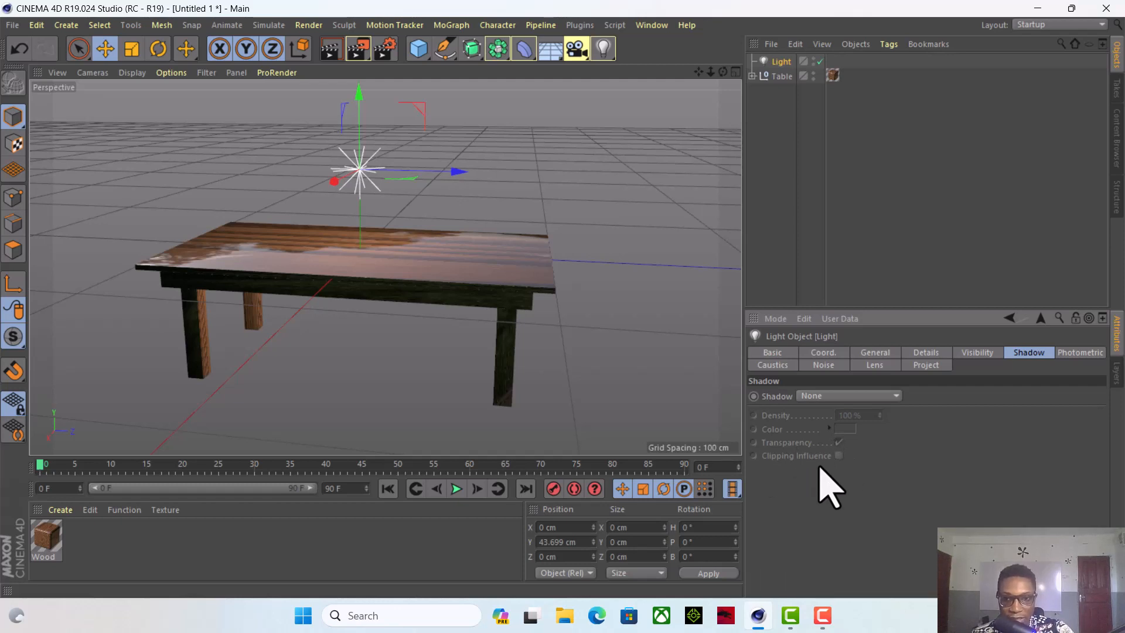
click(824, 365)
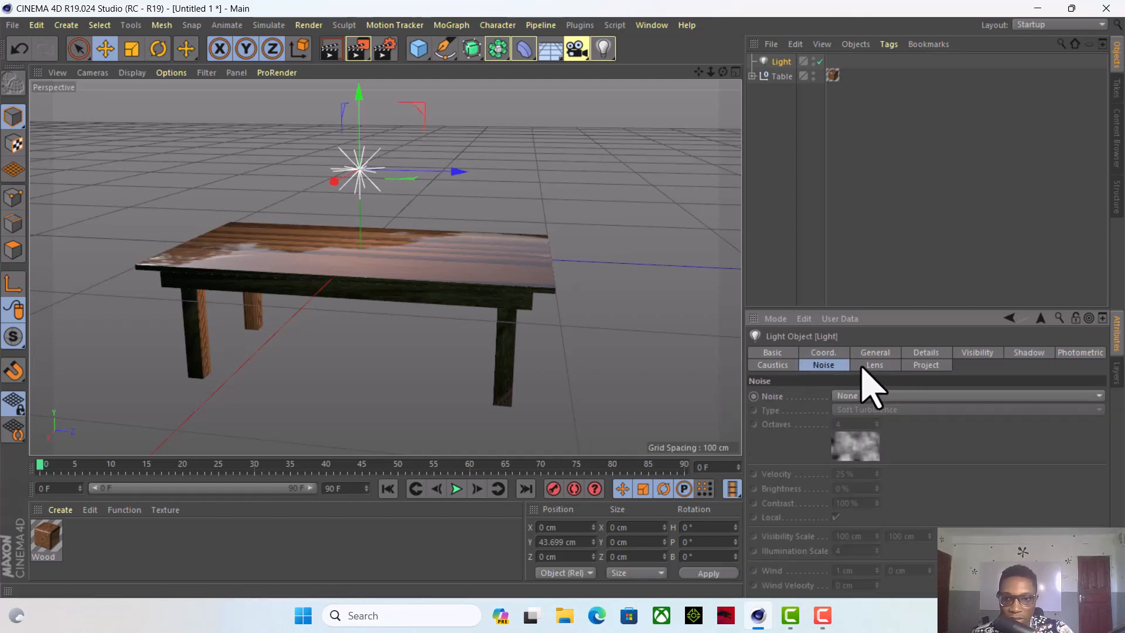
click(874, 365)
click(824, 365)
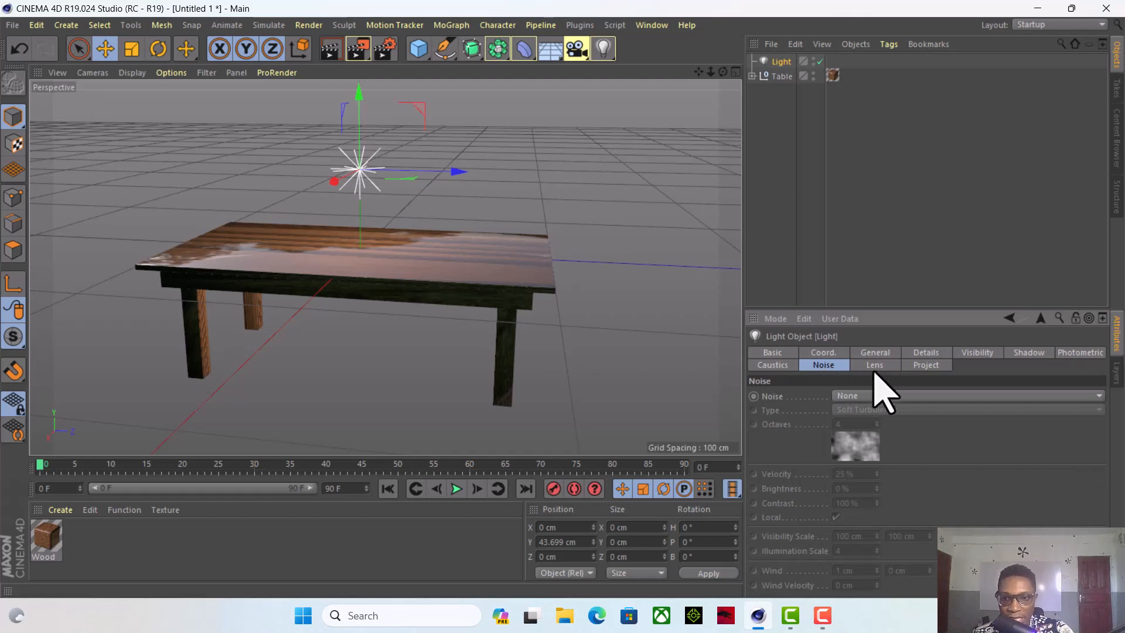
click(773, 365)
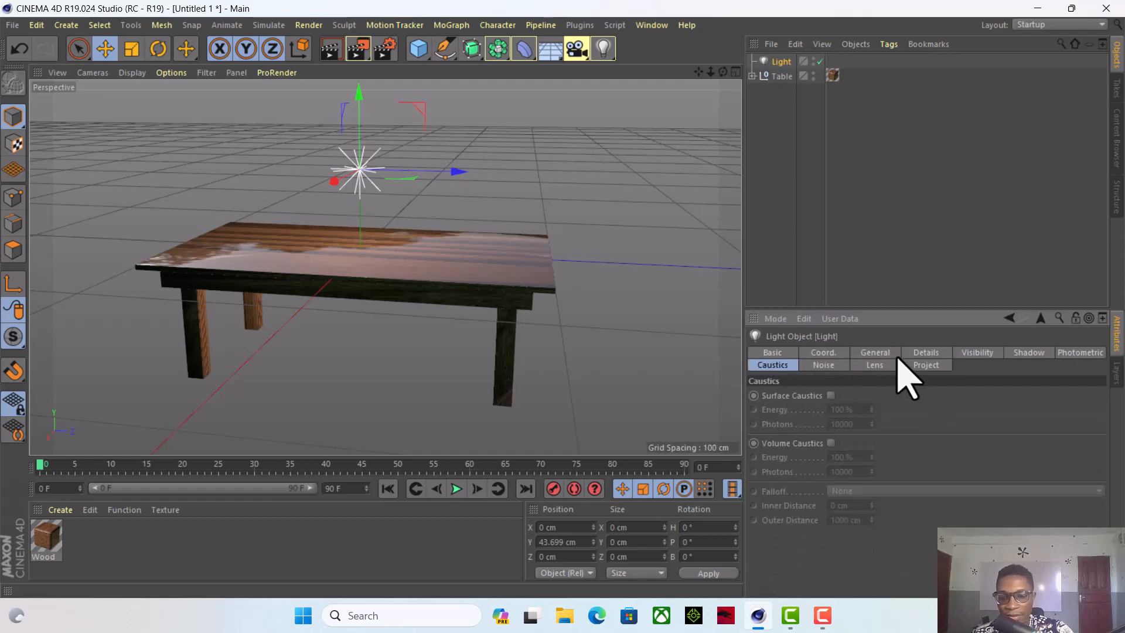
click(824, 353)
click(875, 353)
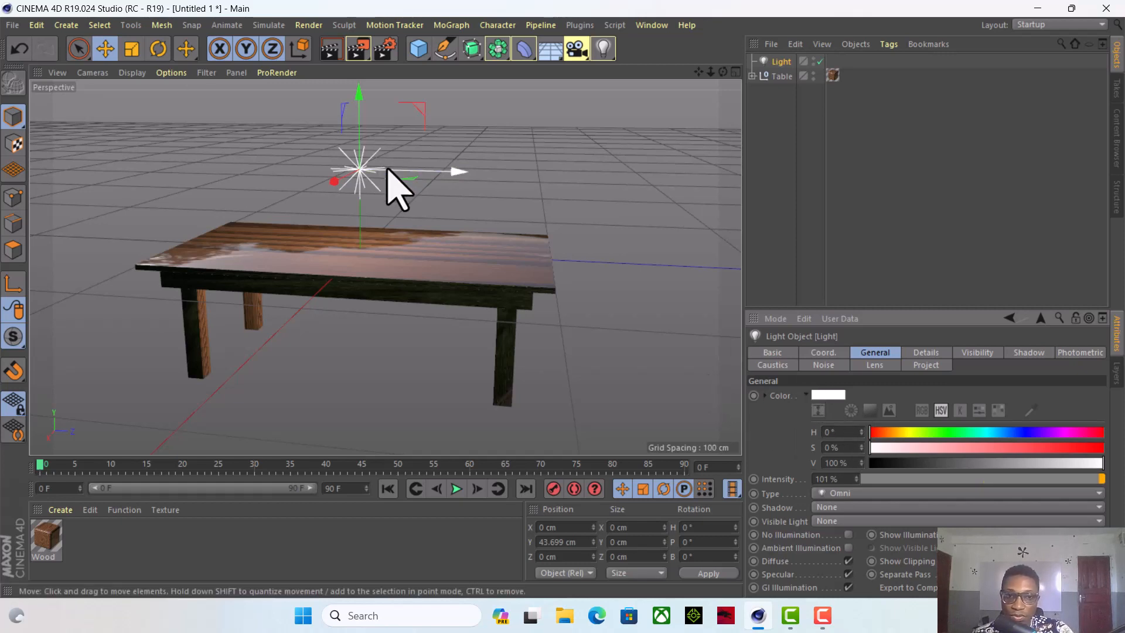
Raise the omni light above the table to about Y 54 cm and set its intensity to 59%.
mouse_move(355, 98)
mouse_down()
mouse_move(354, 40)
mouse_move(363, 117)
mouse_up()
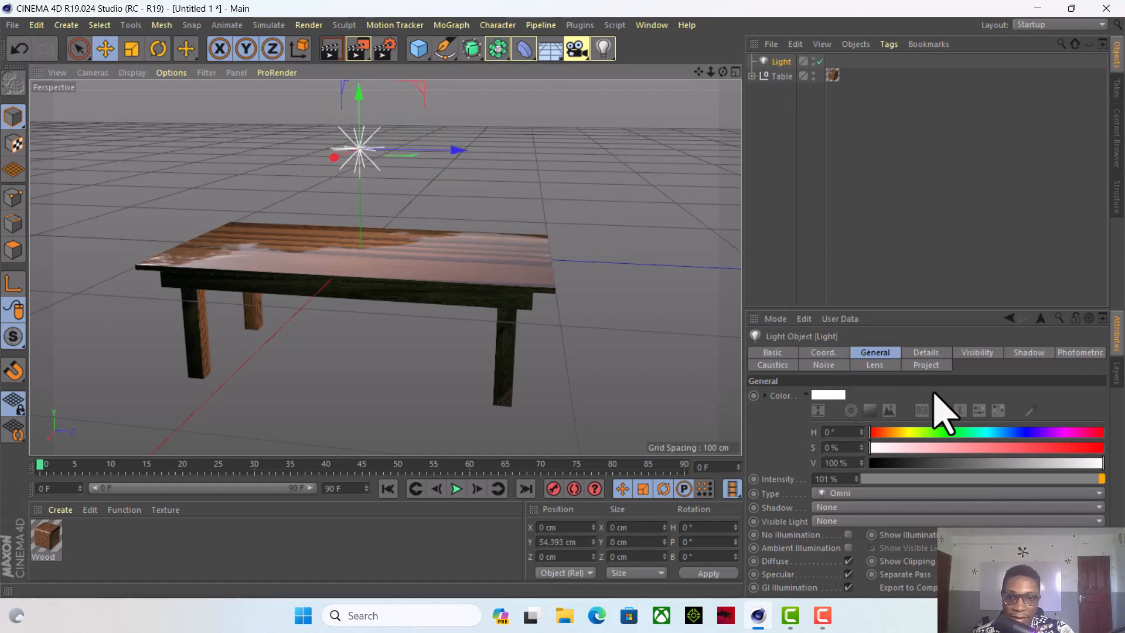
drag(931, 480, 1006, 484)
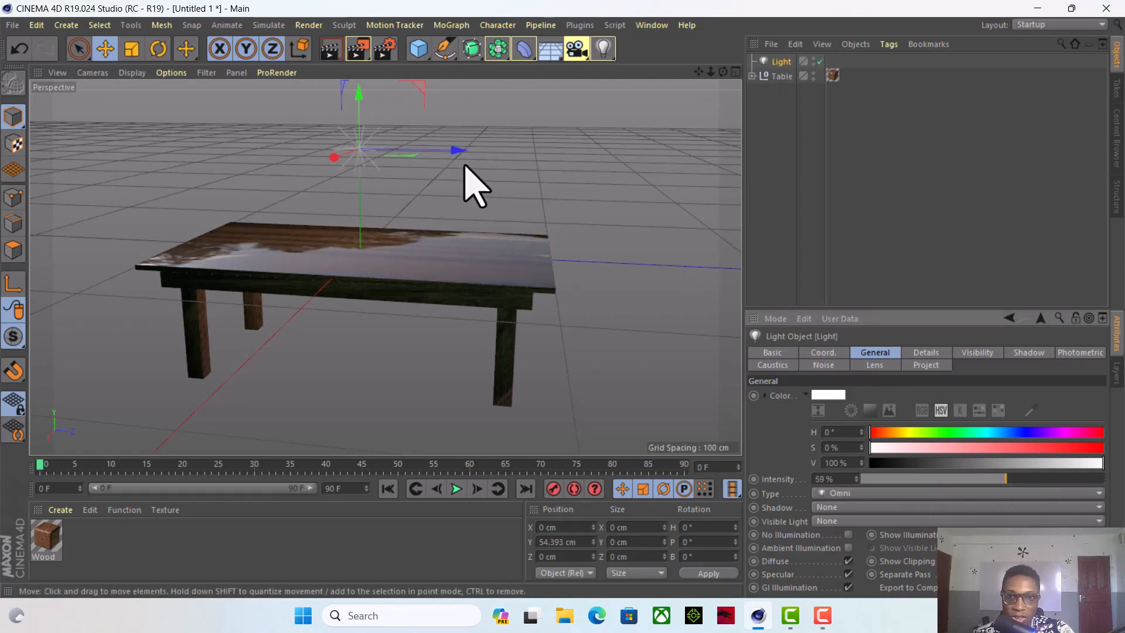
Add a spot light, place it at about Y 104 cm, Z -329 cm, and tilt it to about -24° pitch toward the table.
click(604, 52)
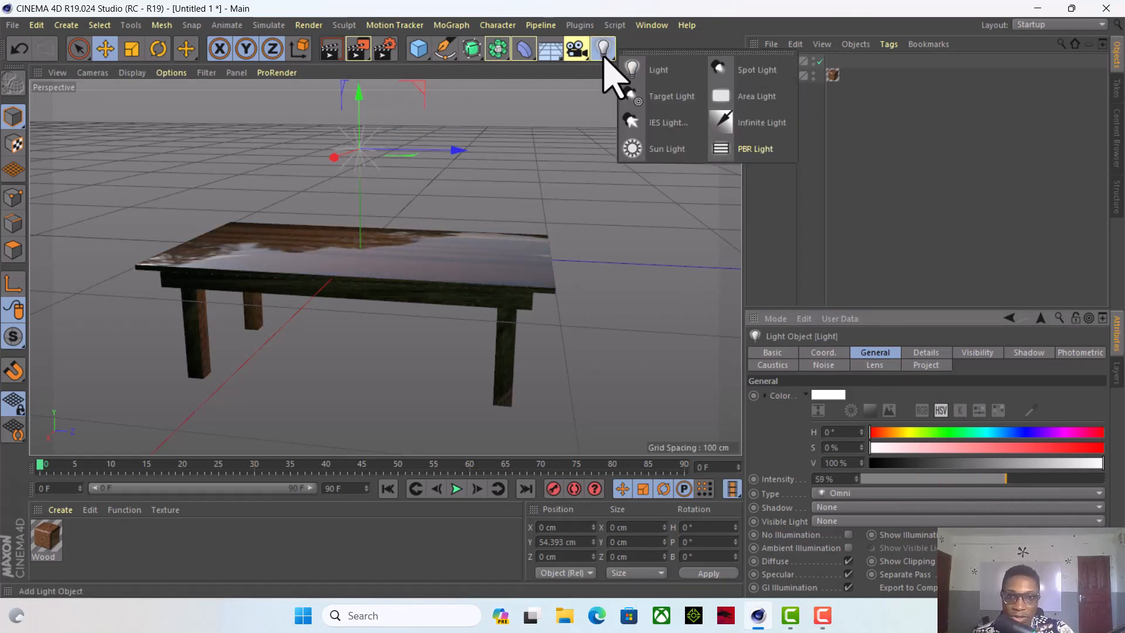
click(756, 70)
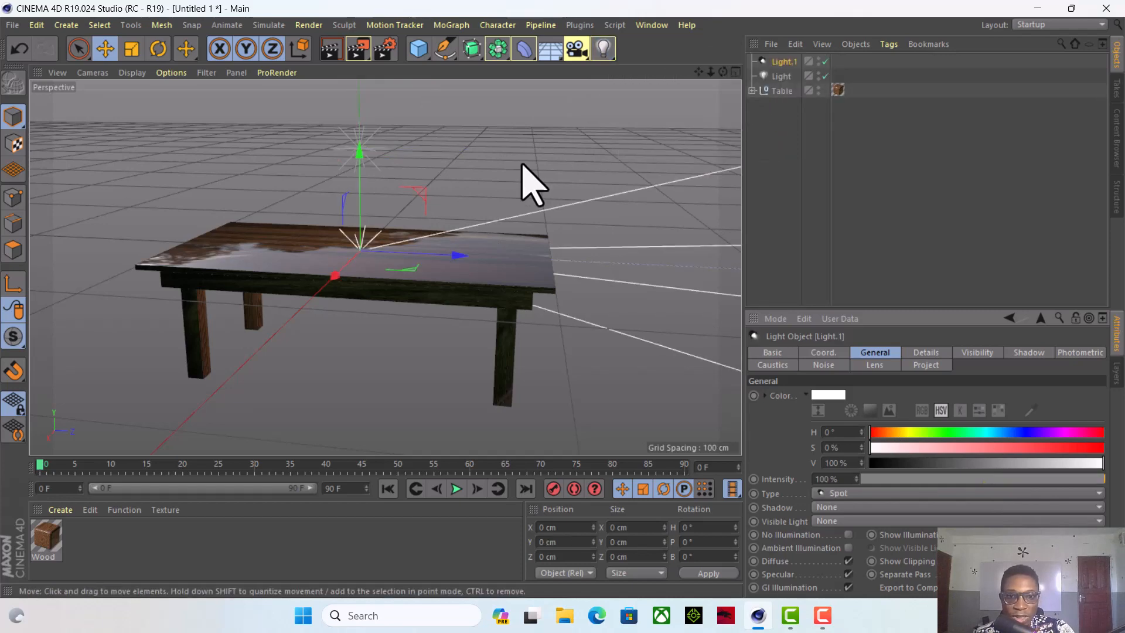
scroll(502, 234, down, 4)
drag(699, 72, 733, 144)
drag(558, 317, 251, 269)
drag(146, 214, 203, 148)
click(158, 48)
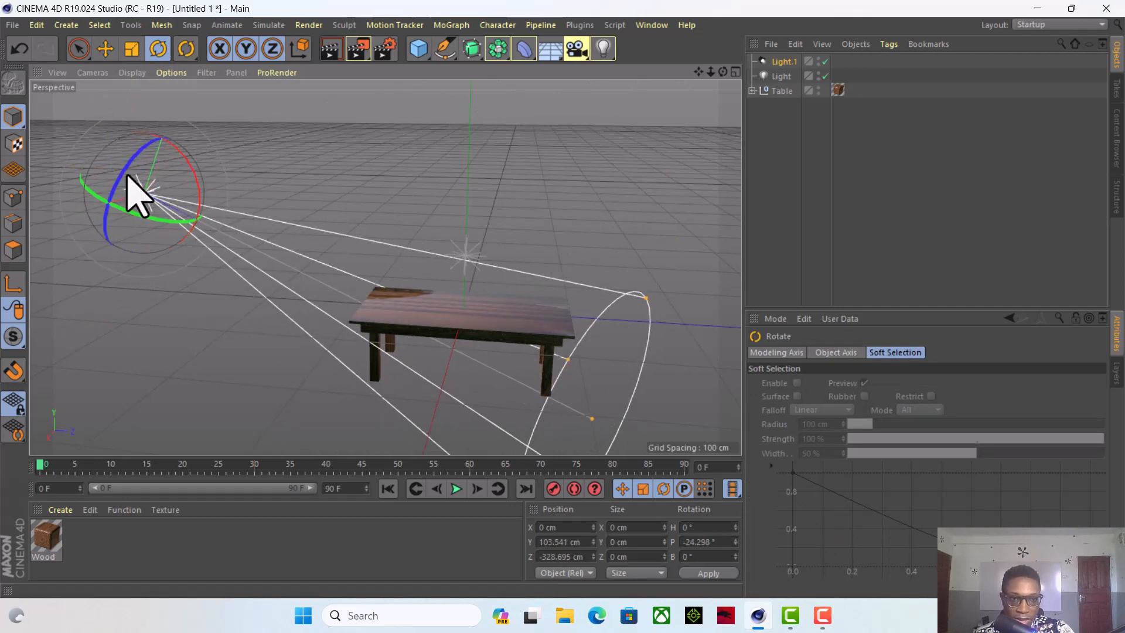
Examine the spot light's cone and its effect on the tabletop from several angles.
mouse_move(723, 72)
mouse_down()
mouse_move(656, 112)
mouse_move(504, 49)
mouse_move(528, 23)
mouse_move(504, 70)
mouse_move(615, 134)
mouse_move(709, 97)
mouse_move(724, 72)
mouse_up()
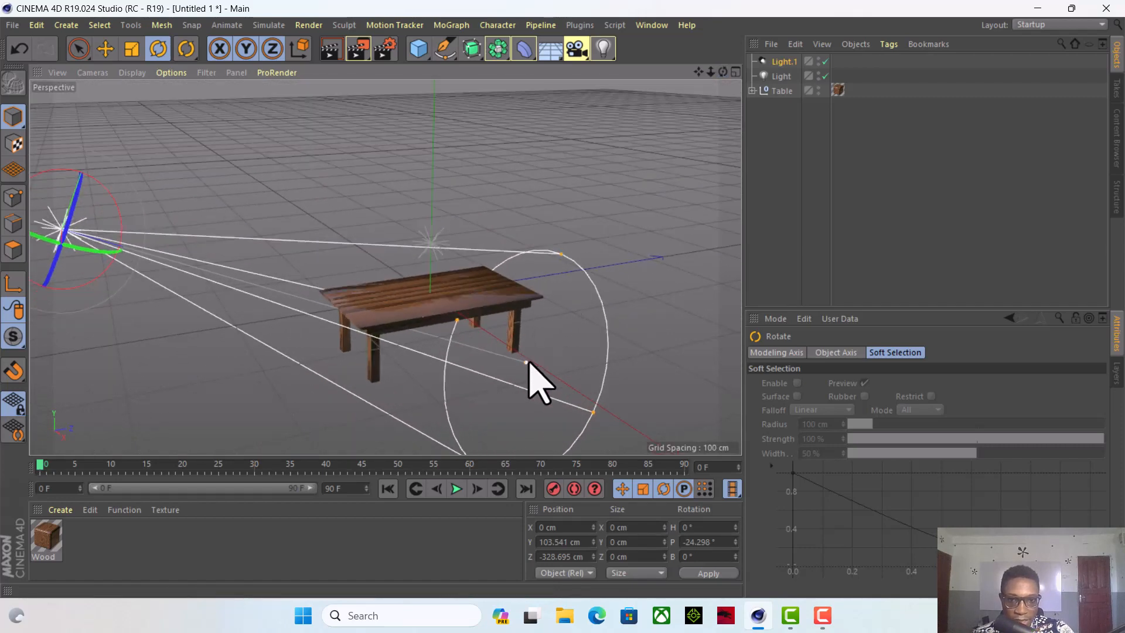
drag(526, 362, 439, 326)
drag(723, 71, 460, 314)
drag(405, 342, 545, 352)
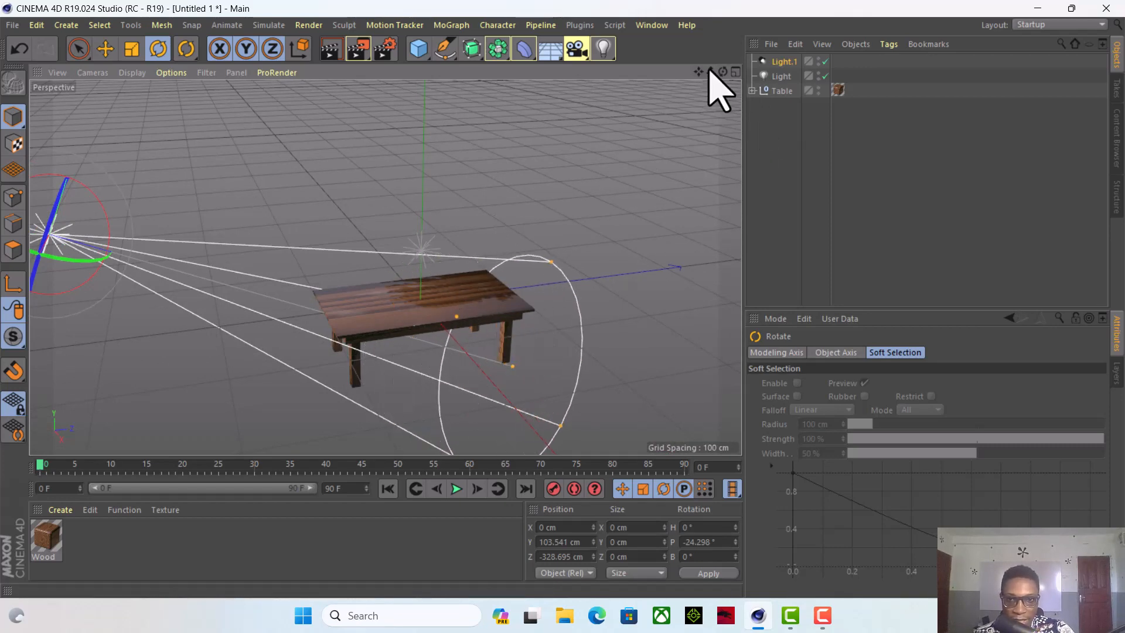
scroll(504, 255, up, 3)
drag(723, 72, 723, 96)
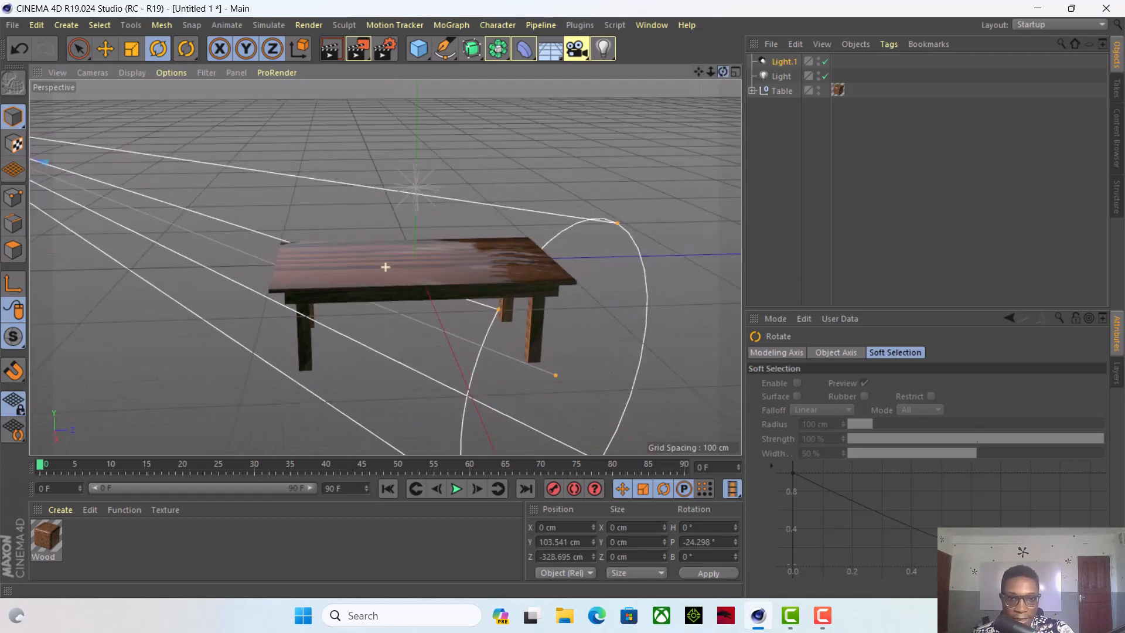
scroll(474, 208, up, 3)
scroll(474, 209, down, 2)
Inspect the Wood material's reflectance settings, then put the material editor away.
click(47, 538)
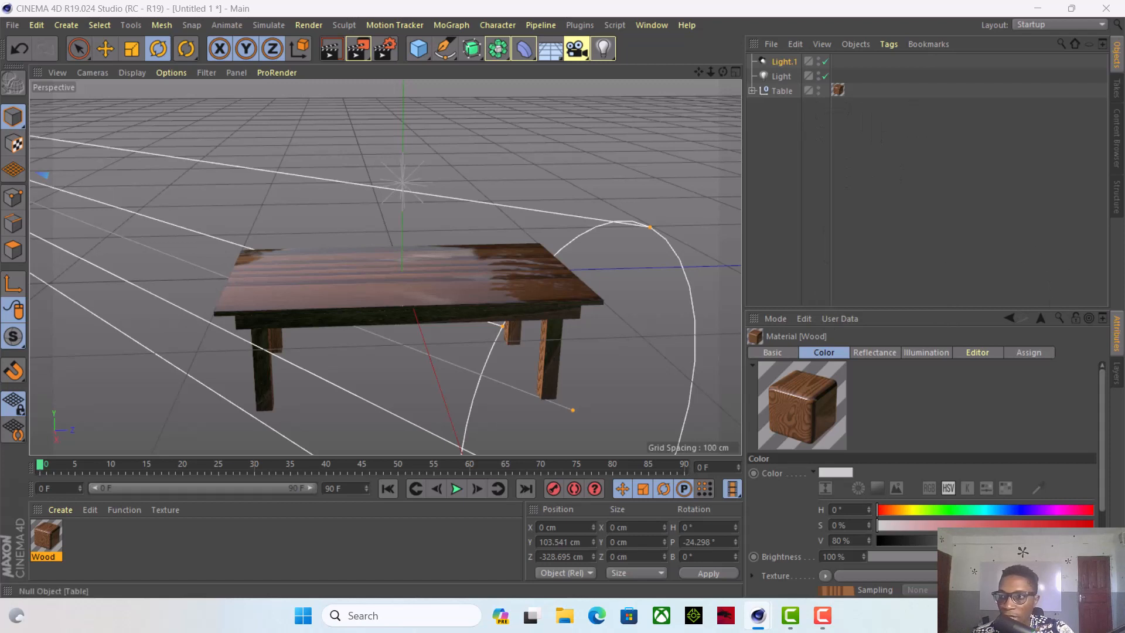
drag(1092, 101, 686, 47)
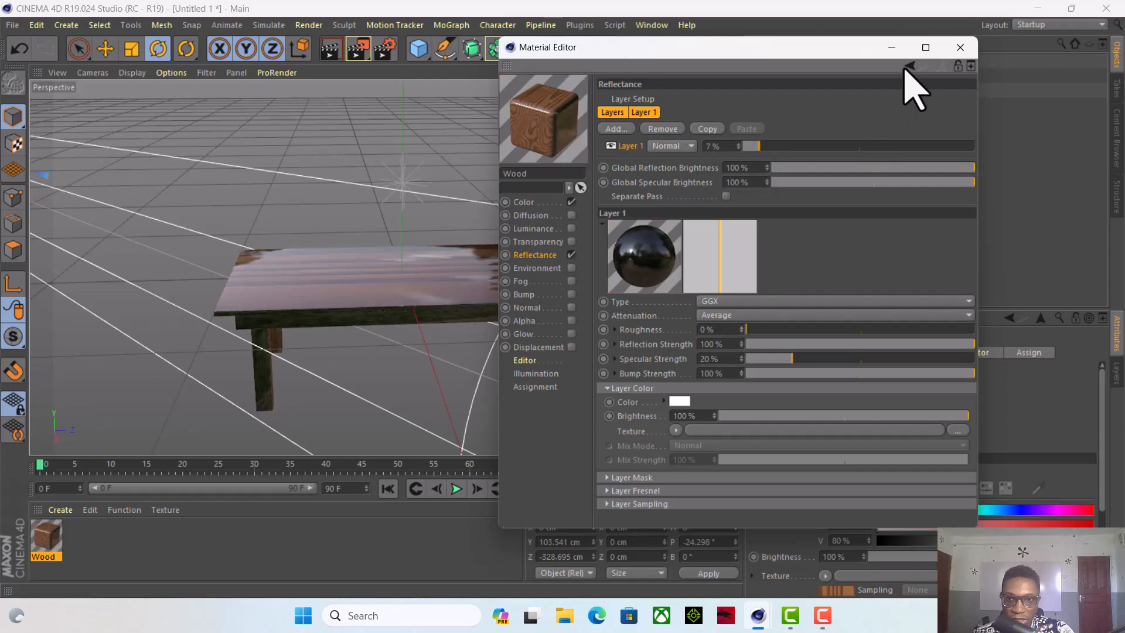
click(892, 47)
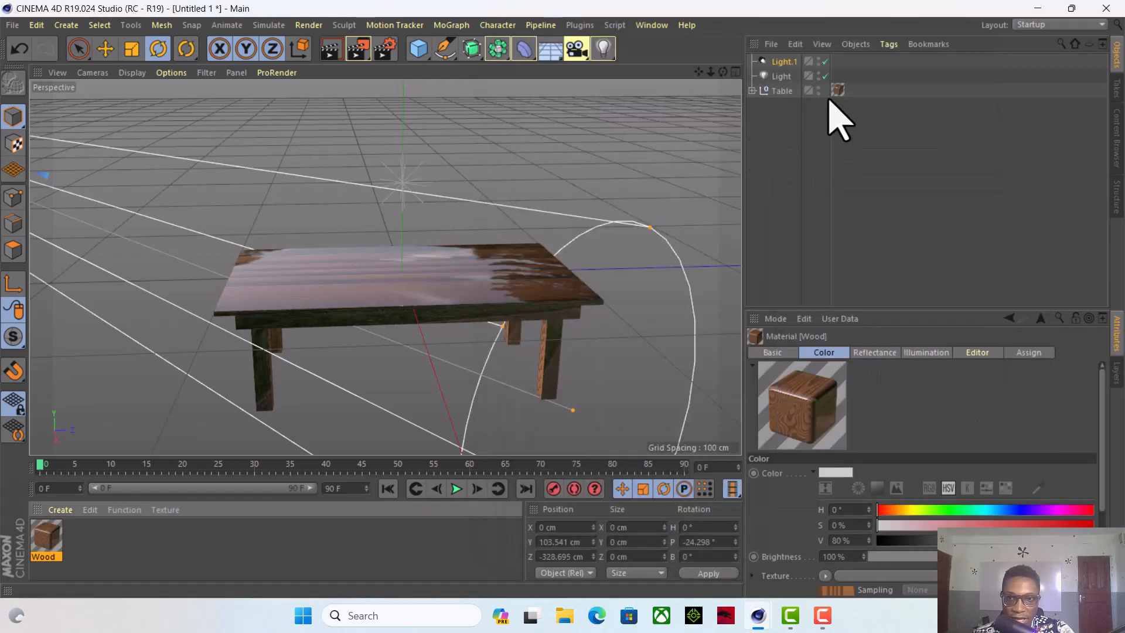
Disable the omni light and compare viewport renders with and without it.
click(331, 49)
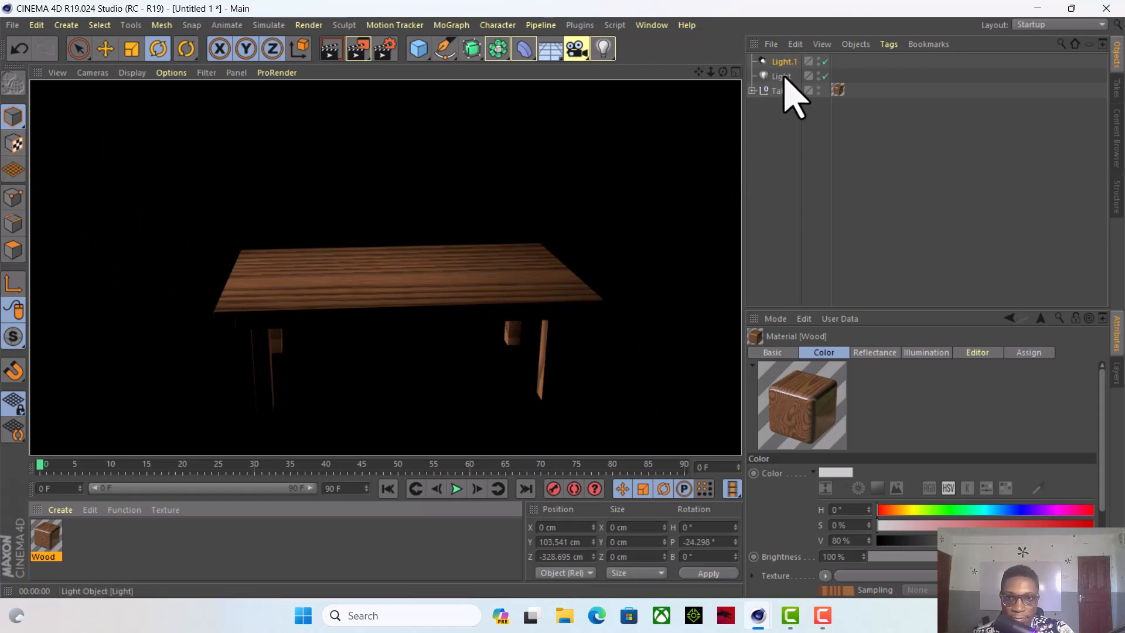
click(825, 77)
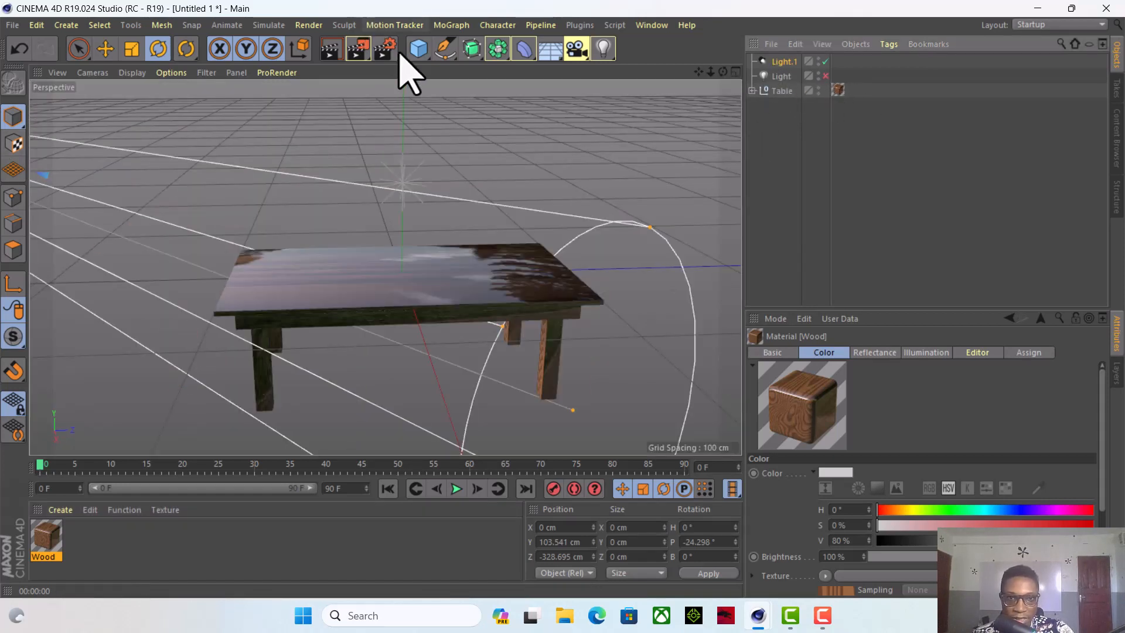
click(333, 50)
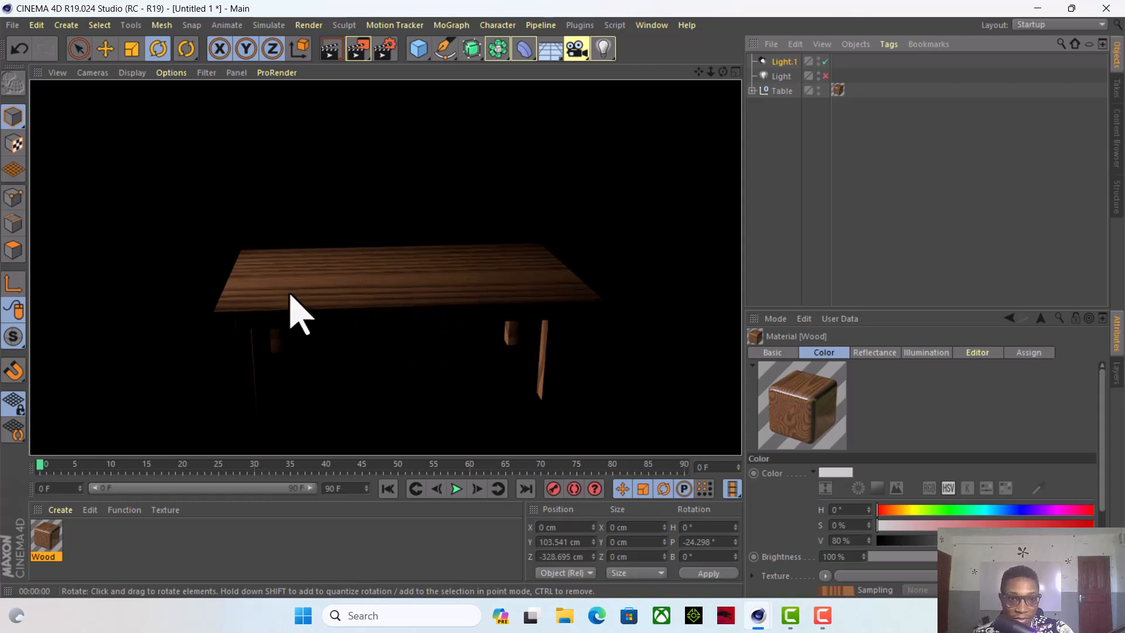
Aim the spot light down over the table at about -92° pitch and raise it to about Y 402 cm, Z 21 cm.
click(784, 63)
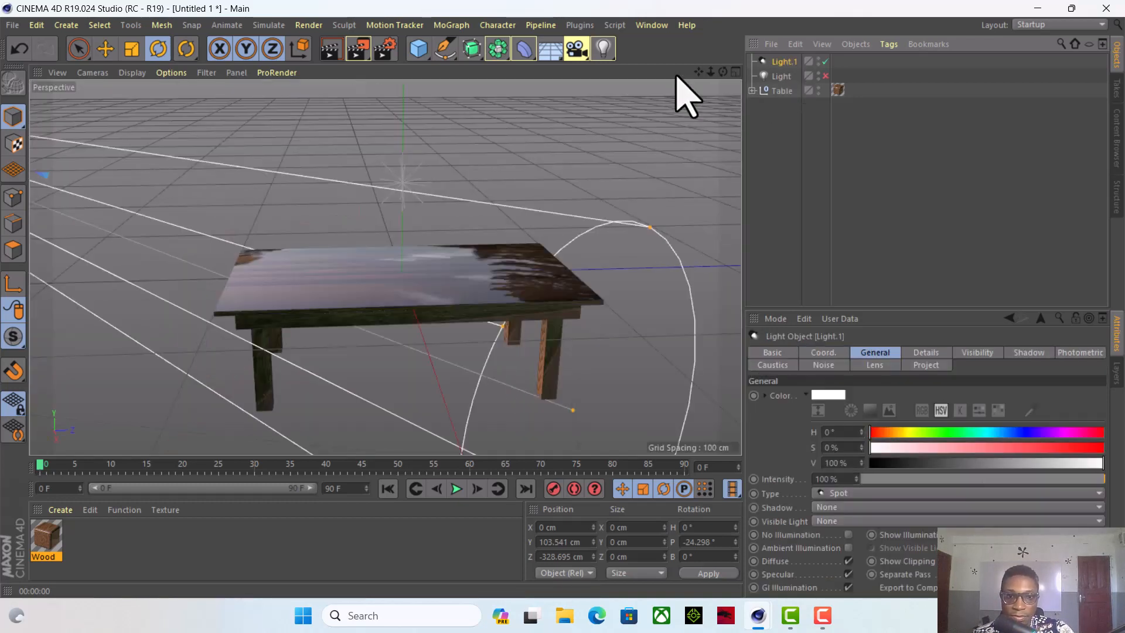
scroll(449, 202, down, 5)
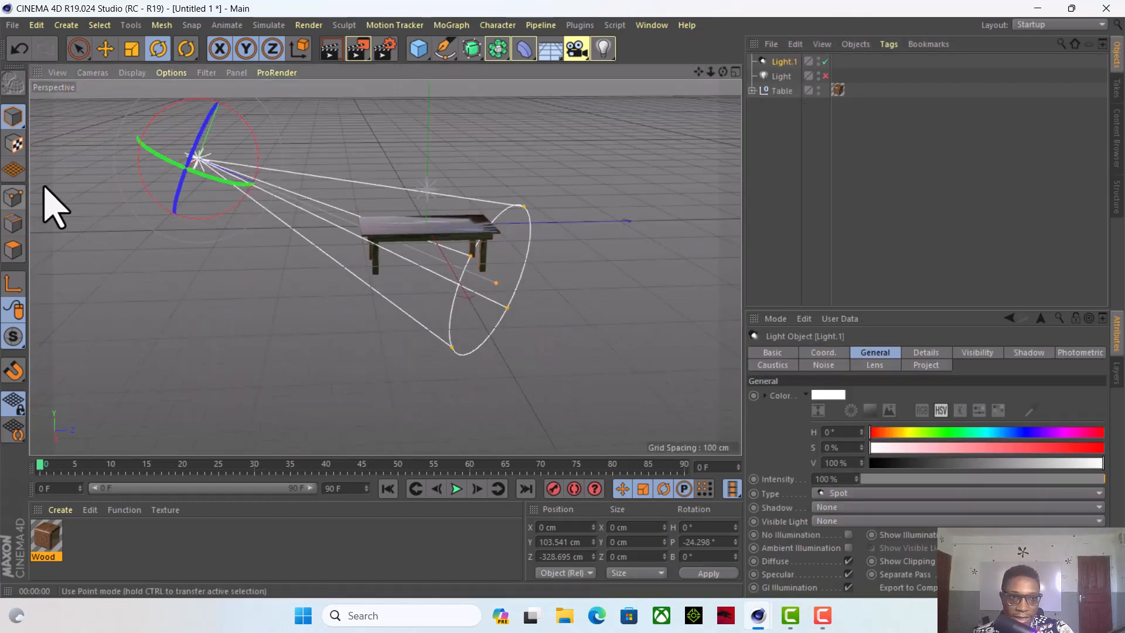
drag(235, 111, 510, 159)
click(112, 49)
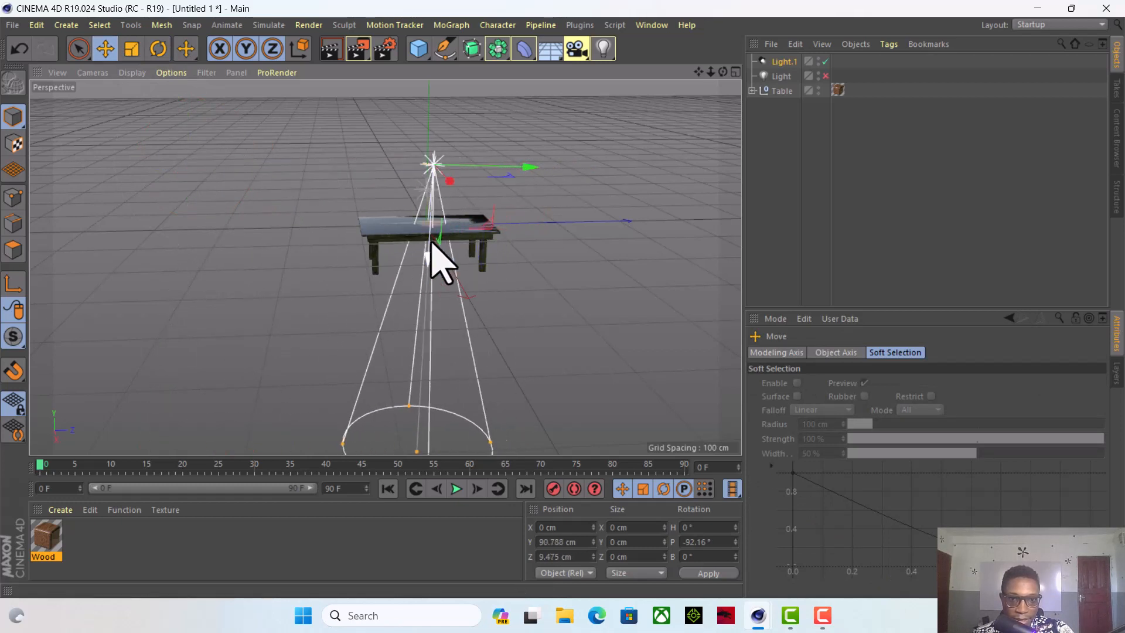
drag(429, 255, 425, 73)
Shorten the spot light's cone to end at the tabletop and narrow it to a small circle at the table's center.
scroll(440, 310, up, 4)
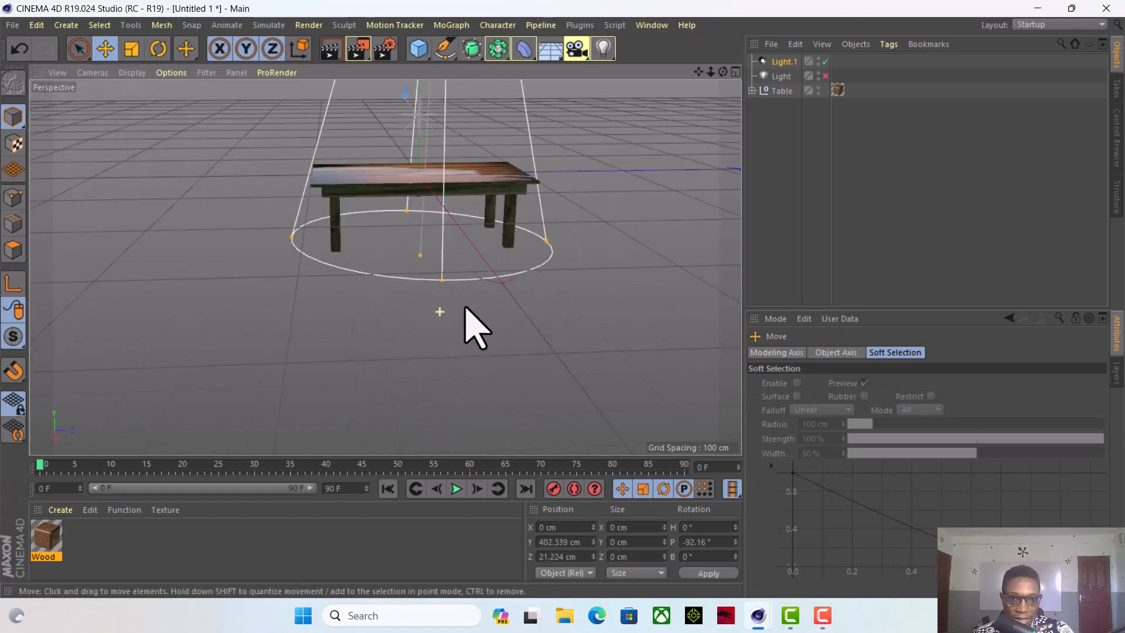
drag(422, 255, 431, 183)
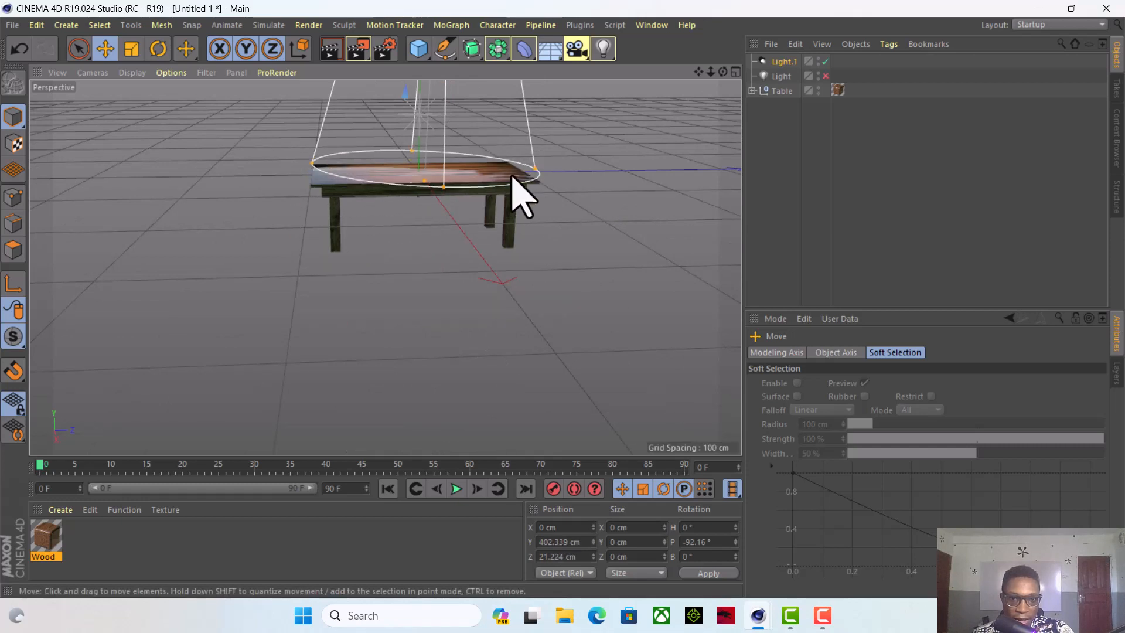
drag(537, 174, 471, 177)
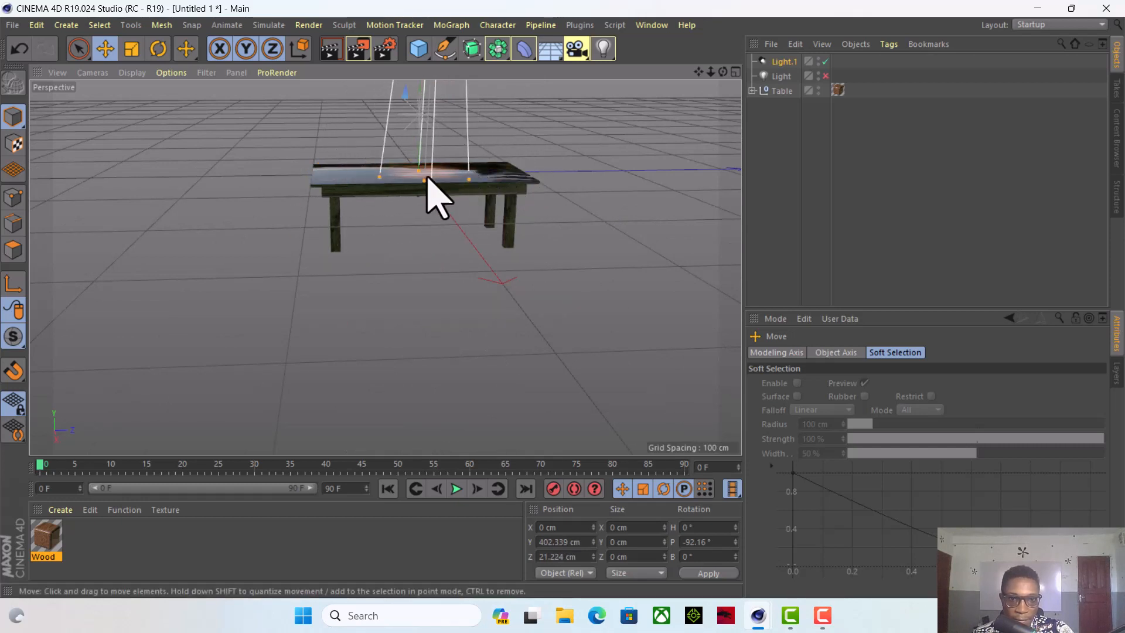
Render a viewport preview of the tabletop lit by the narrowed spot light, seen from above.
scroll(428, 164, up, 6)
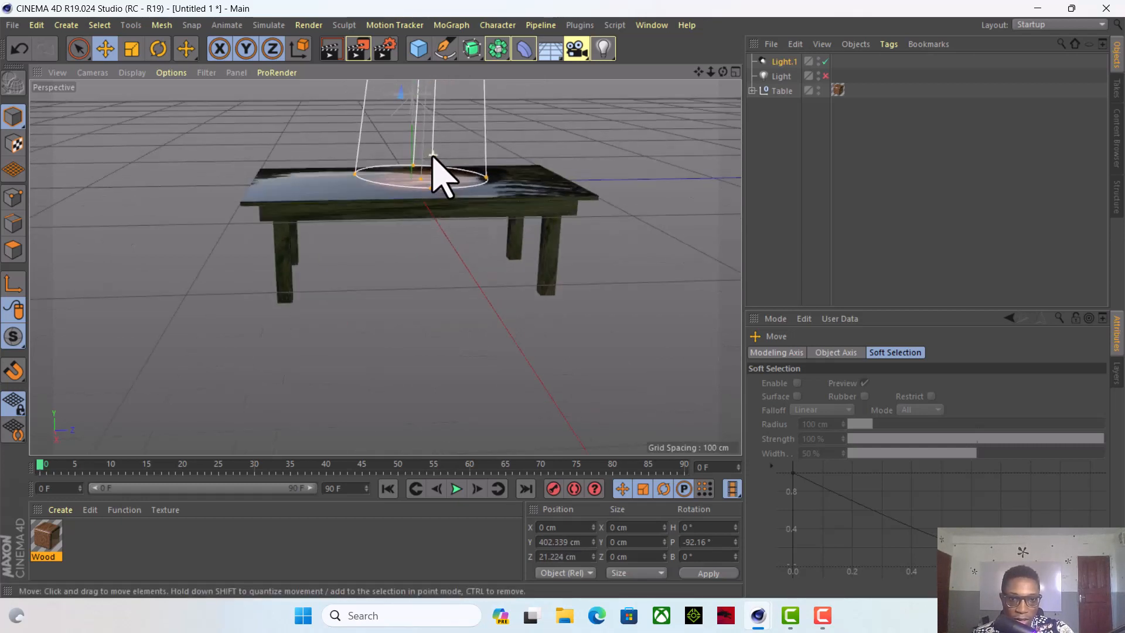
drag(698, 72, 656, 182)
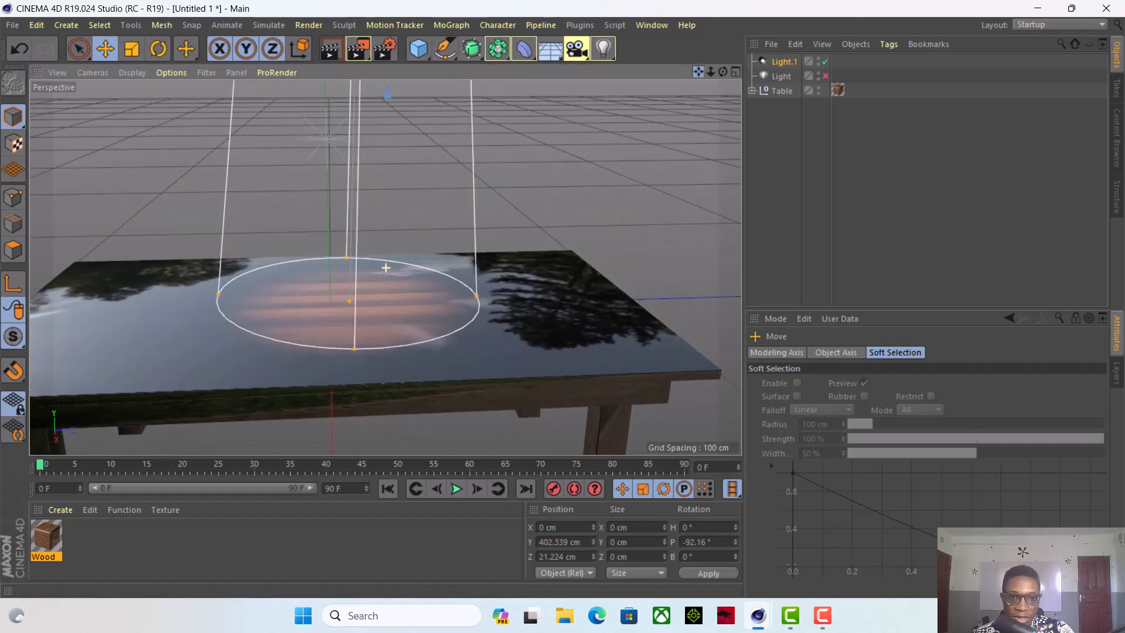
drag(724, 71, 663, 108)
scroll(443, 202, down, 5)
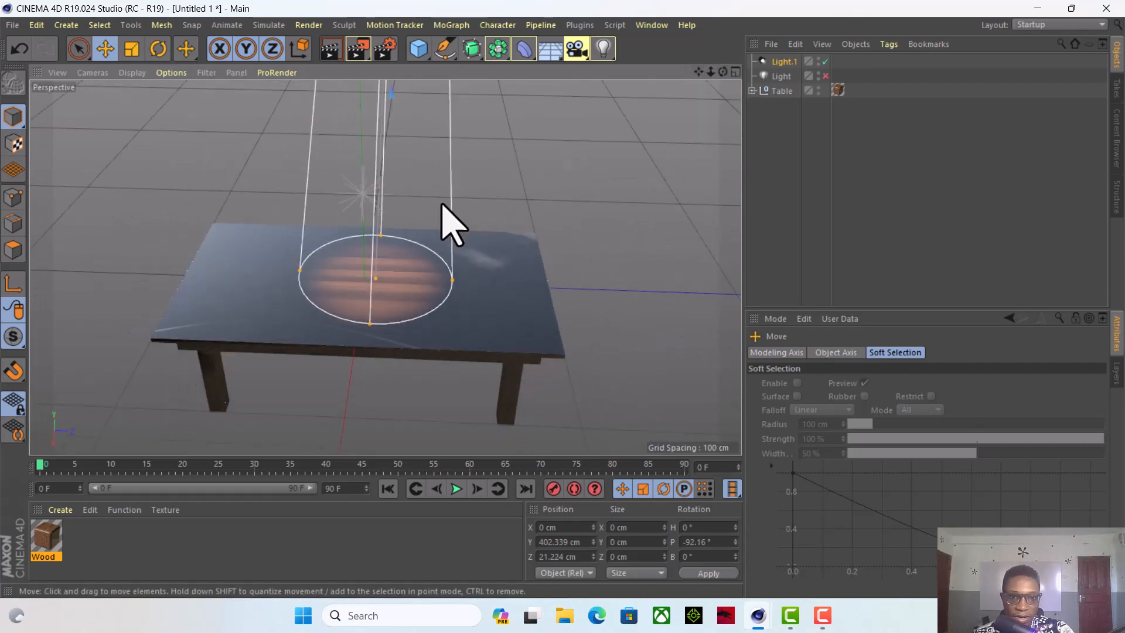
click(331, 51)
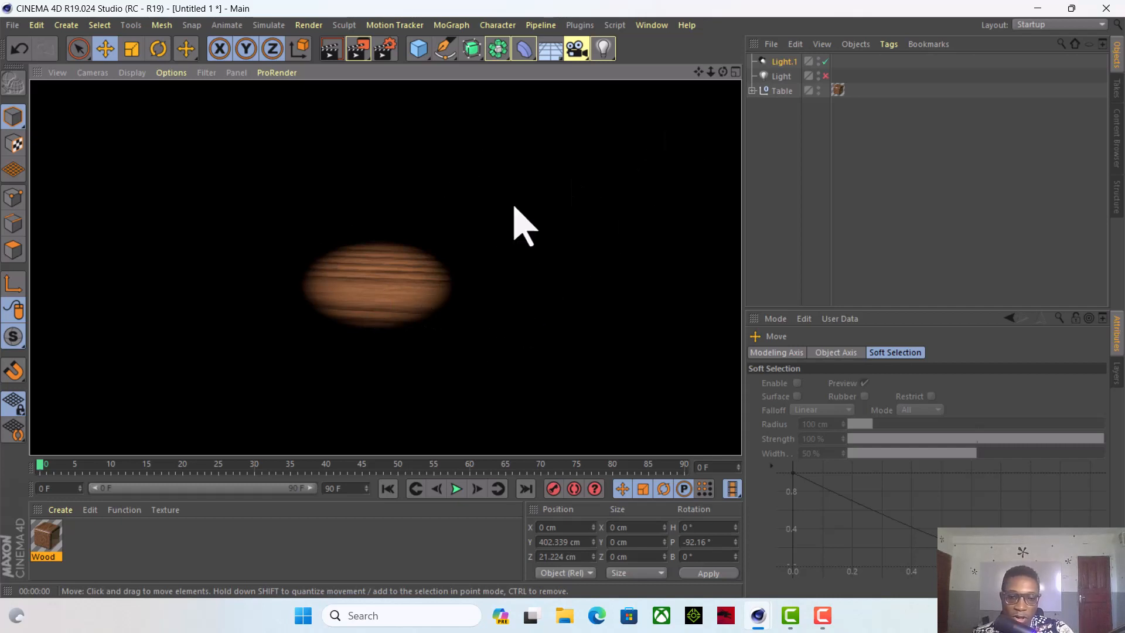
click(639, 163)
drag(723, 72, 756, 60)
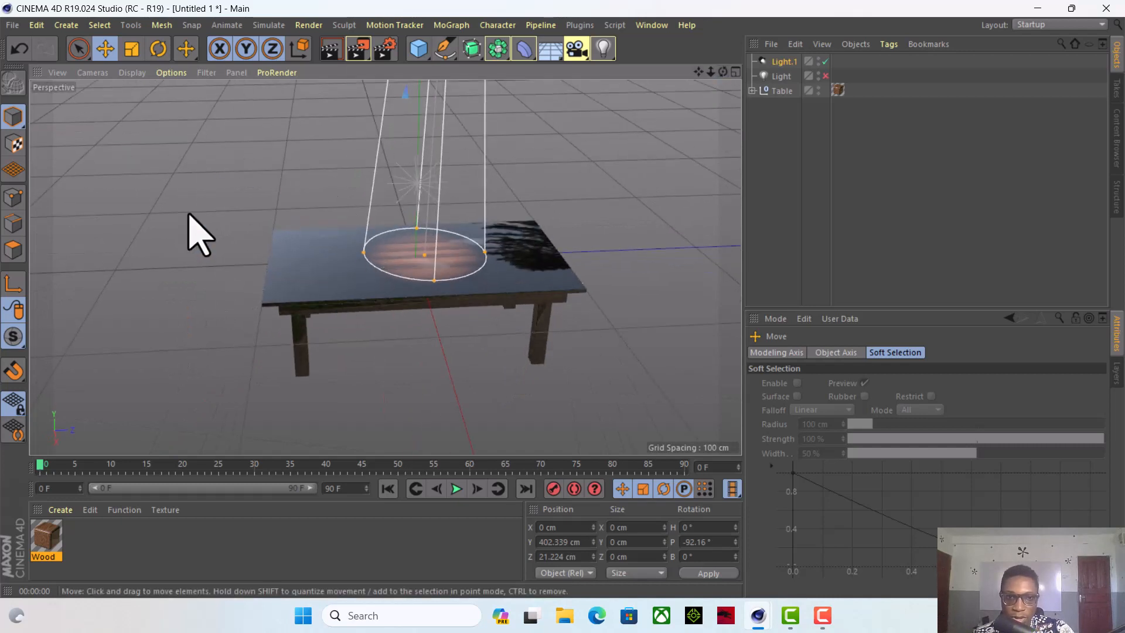
Add an area light and move it beside the table to about Y 64 cm, Z -151 cm.
click(607, 51)
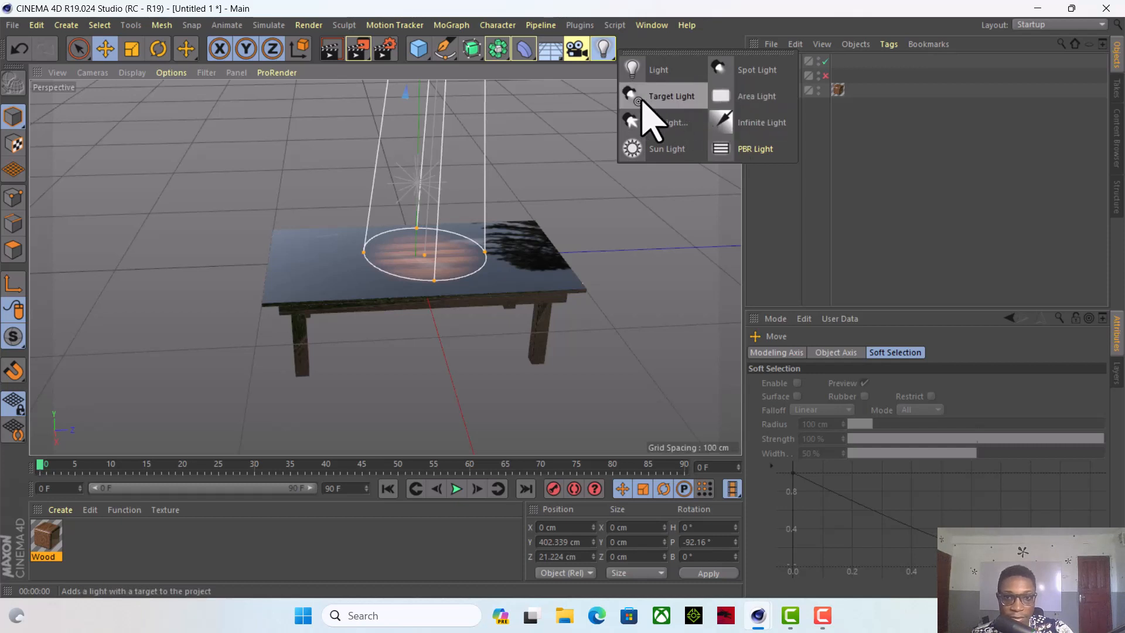
click(753, 98)
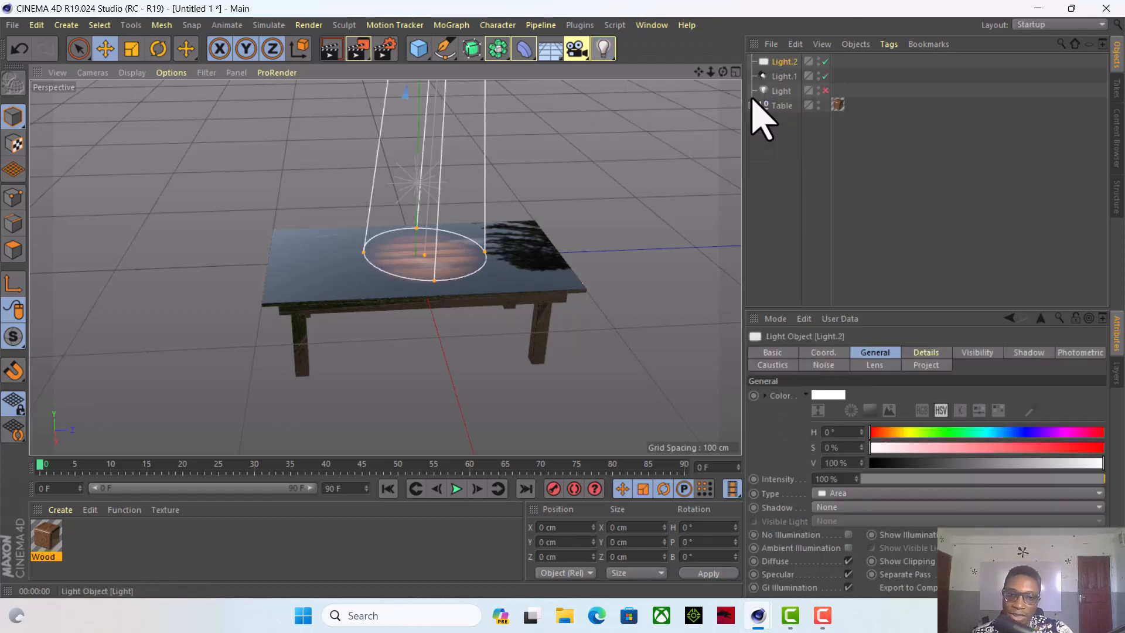
scroll(505, 216, down, 5)
drag(533, 241, 478, 258)
drag(402, 154, 414, 113)
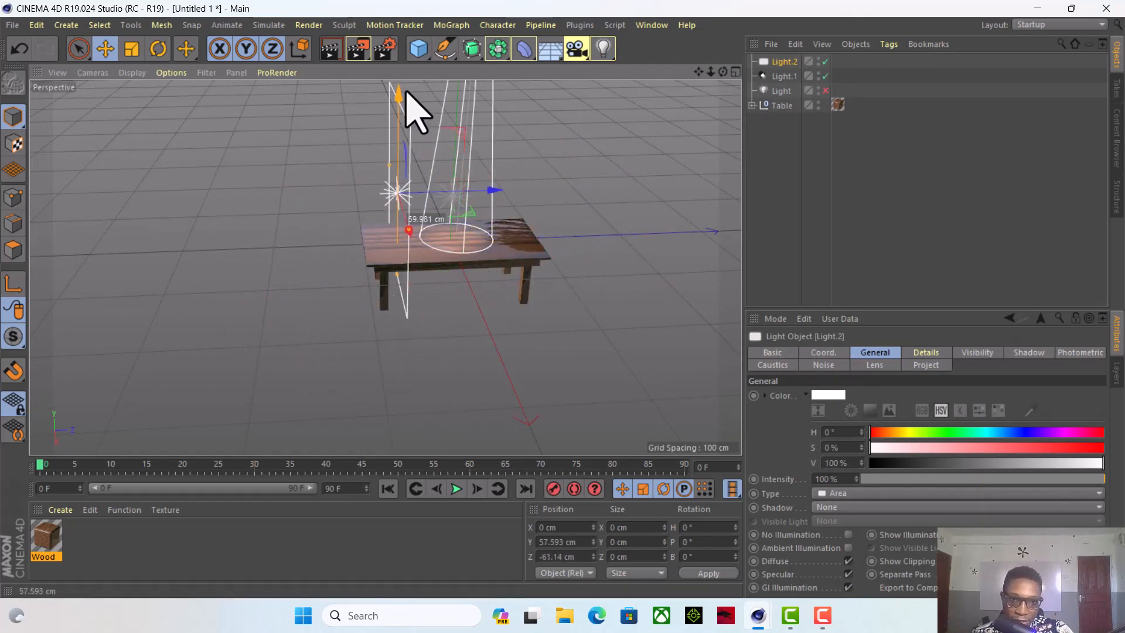
drag(485, 183, 404, 195)
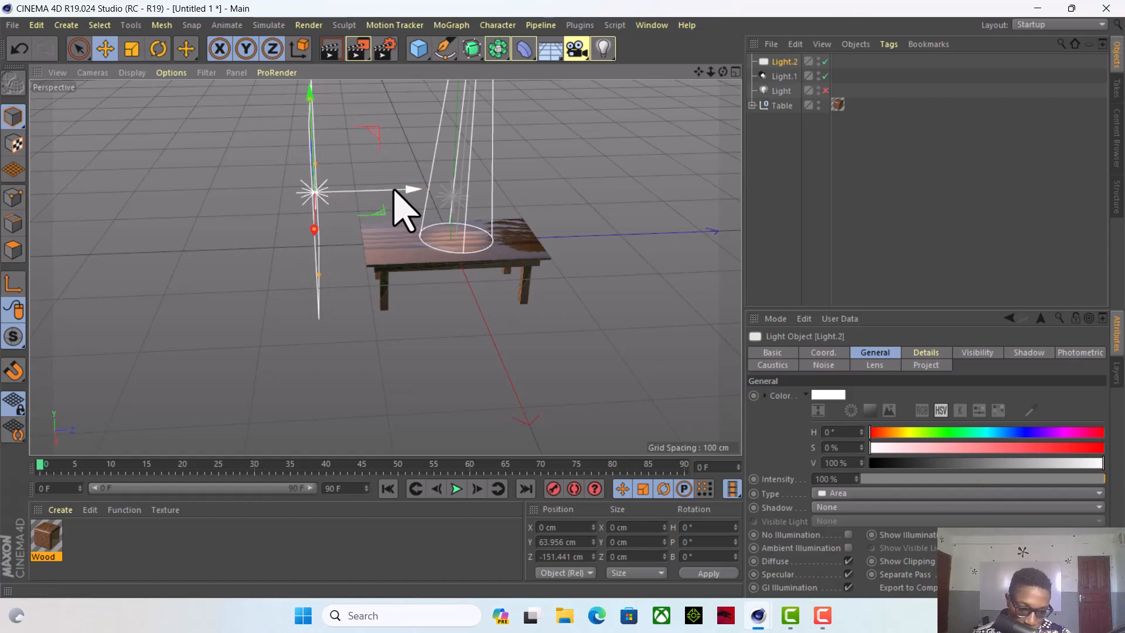
Rotate the area light to a heading of about -41°.
key(space)
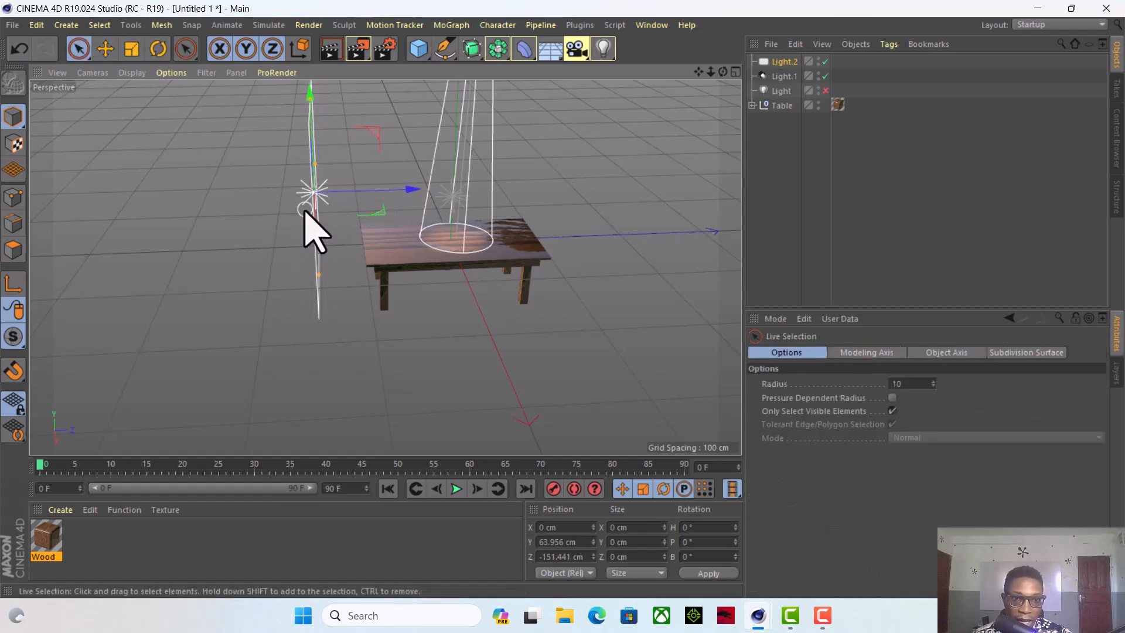
click(158, 50)
drag(339, 228, 304, 198)
drag(314, 113, 346, 150)
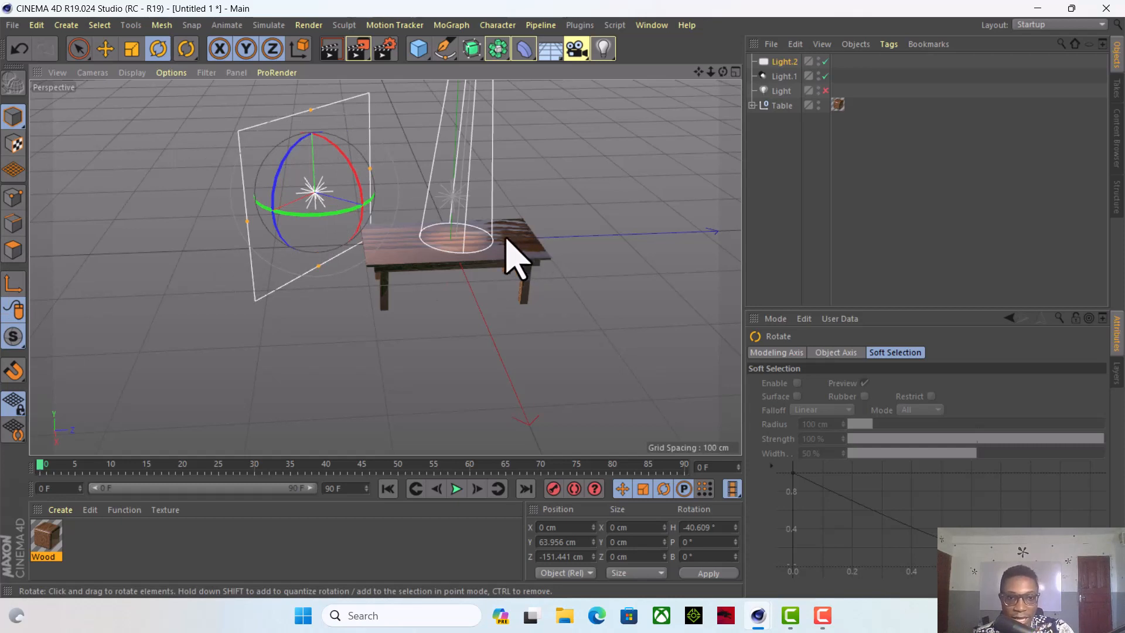
click(369, 316)
click(318, 198)
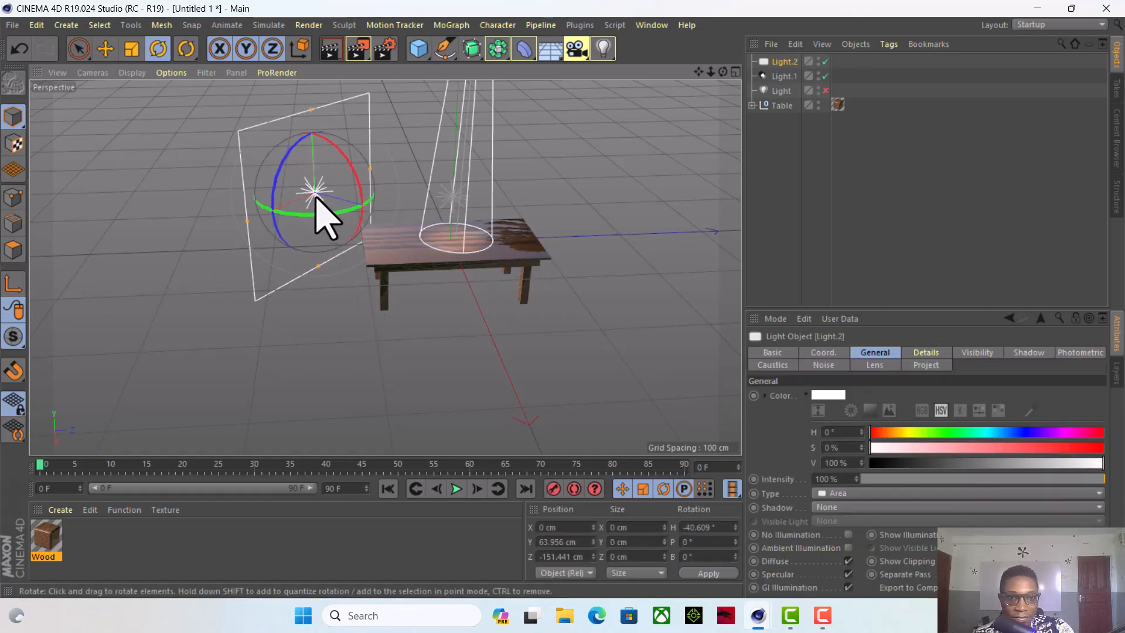
Move the area light back and up to about X -14 cm, Y 116 cm, Z -168 cm.
click(106, 49)
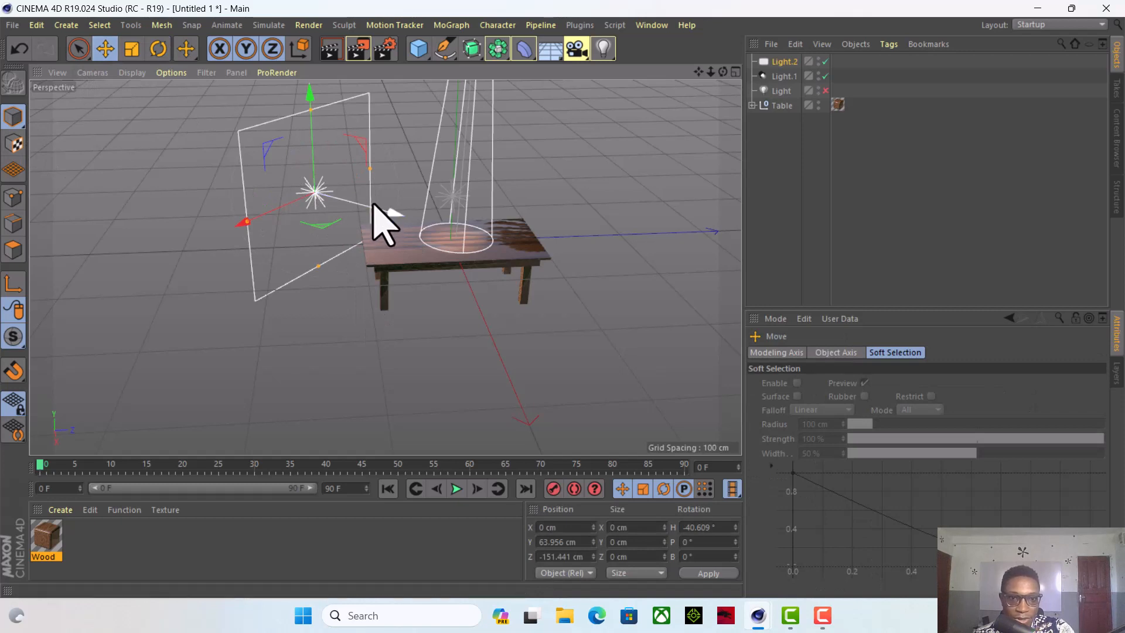
mouse_move(375, 206)
mouse_down()
mouse_move(329, 201)
mouse_move(367, 217)
mouse_up()
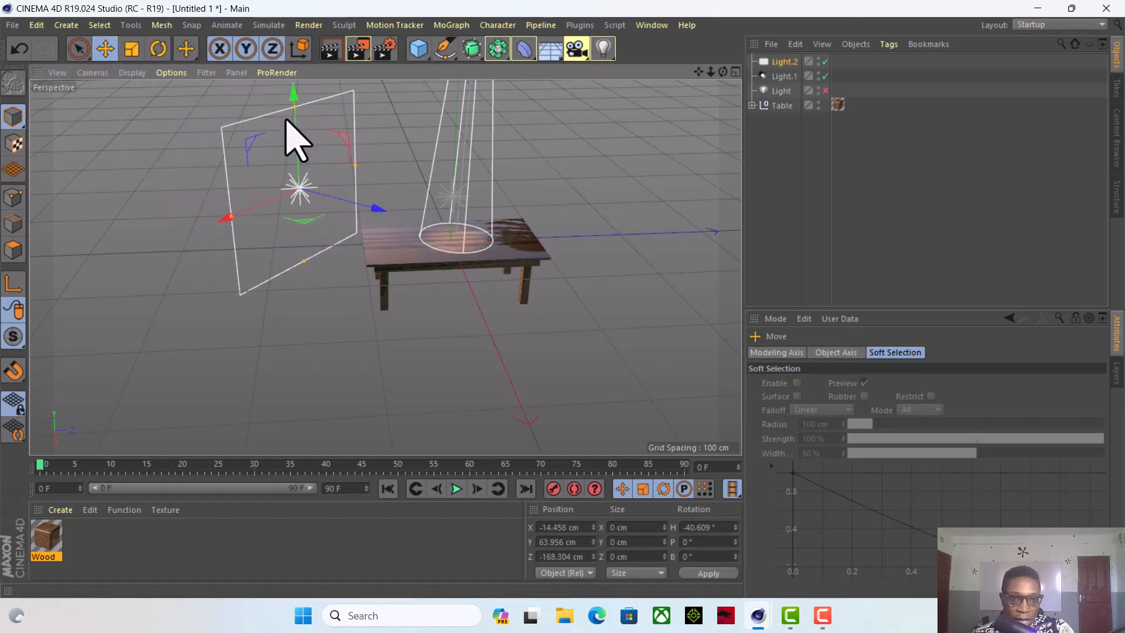
mouse_move(294, 94)
mouse_down()
mouse_move(304, 114)
mouse_move(300, 40)
mouse_move(301, 106)
mouse_up()
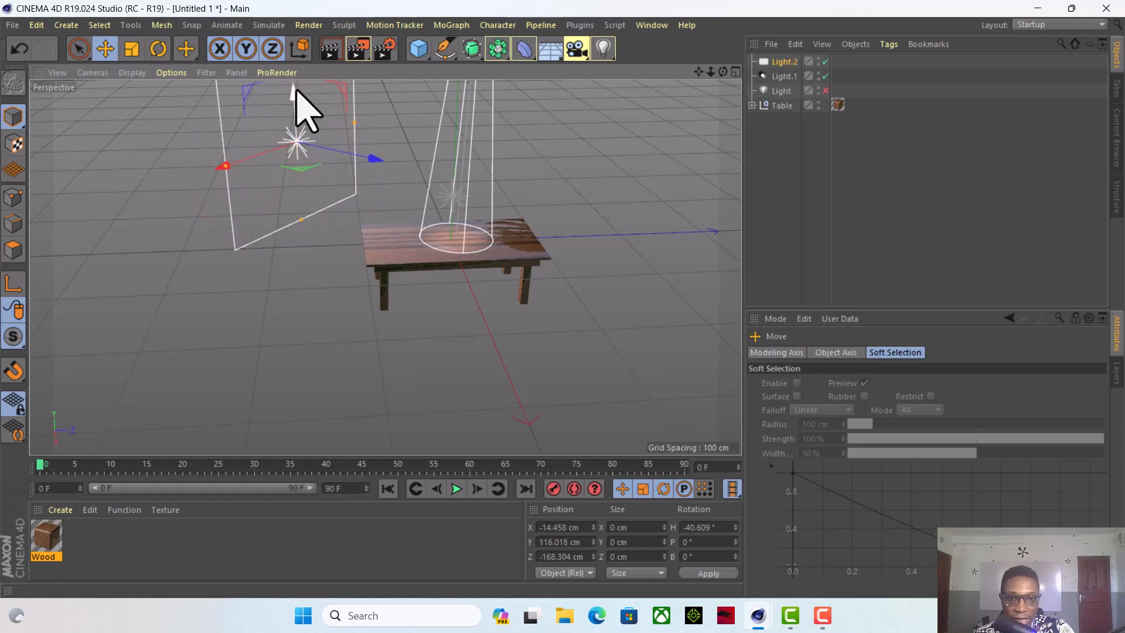
Disable the spot light and render a viewport preview of the table lit only by the area light.
scroll(502, 196, down, 2)
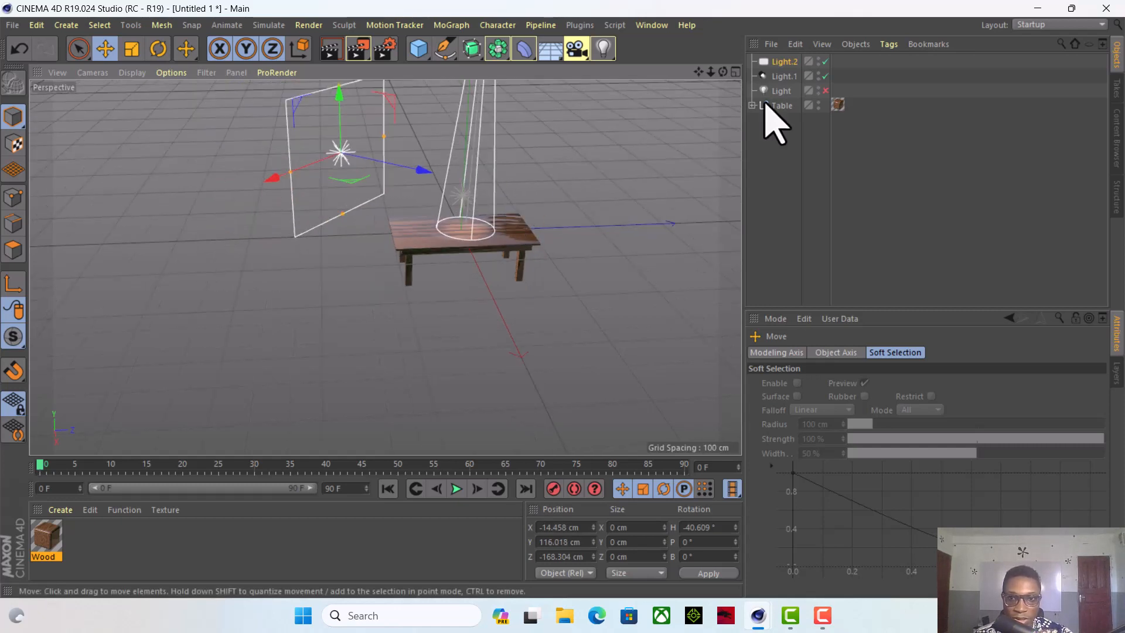
click(825, 76)
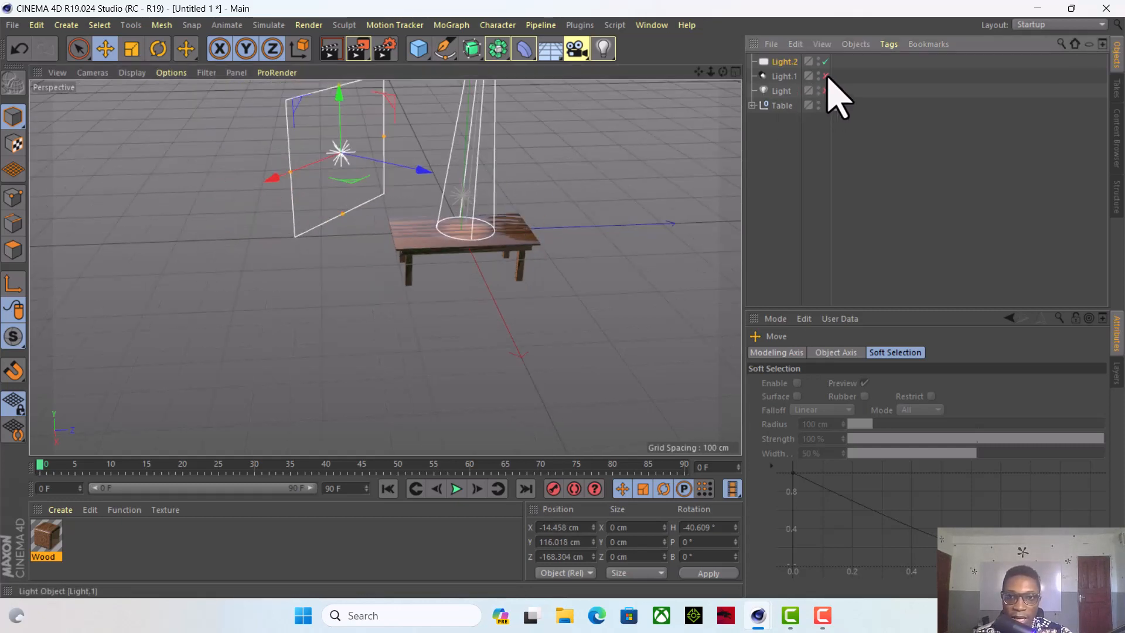
drag(701, 73, 694, 128)
scroll(438, 279, up, 2)
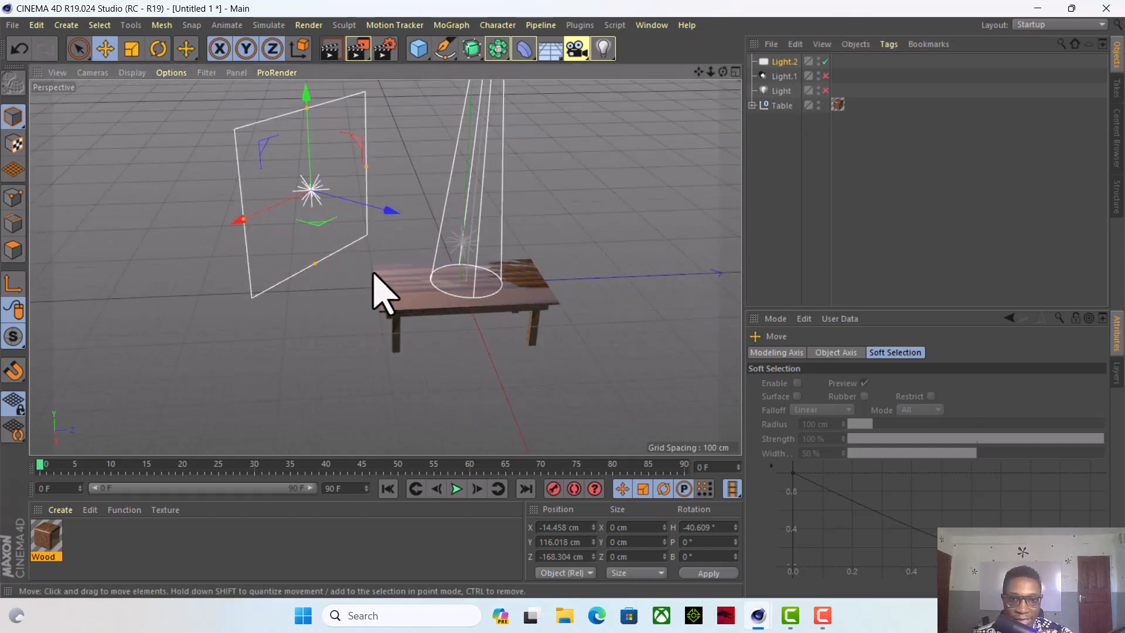
click(336, 52)
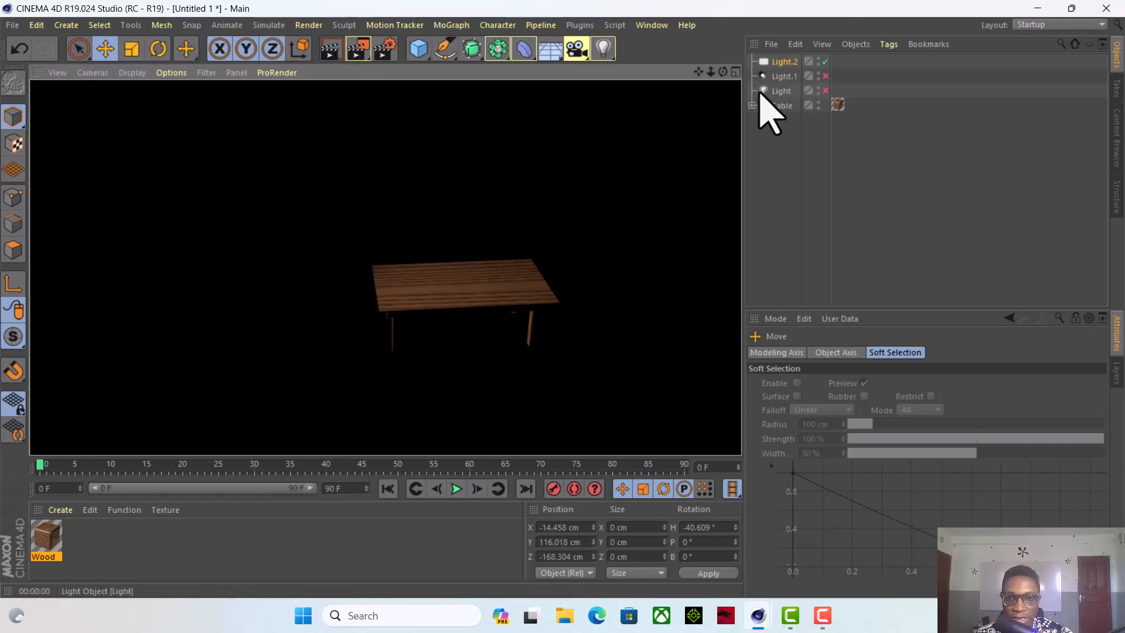
Duplicate the area light to about X 166 cm, Z 42 cm and rotate the copy to a heading of about -163°.
click(773, 63)
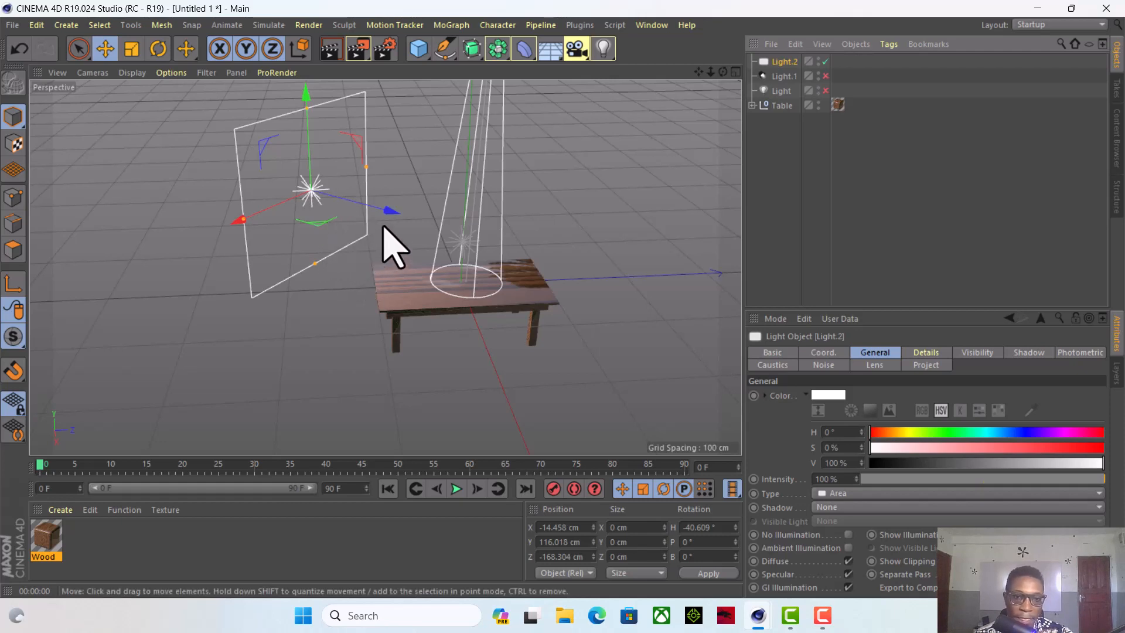
ctrl+drag(394, 217, 655, 278)
click(158, 48)
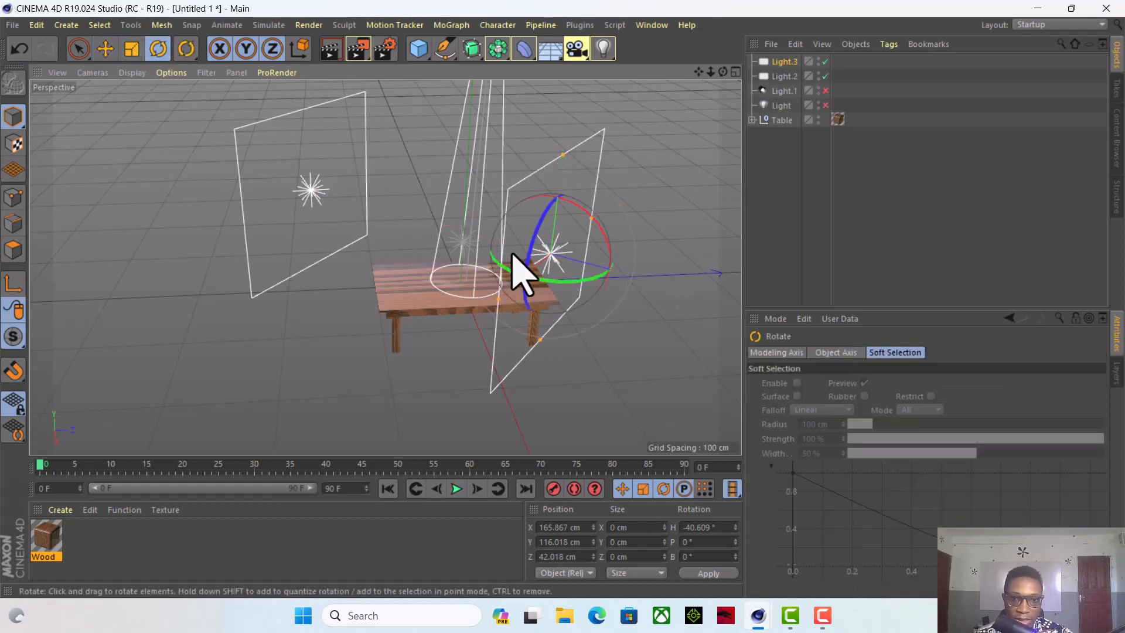
drag(599, 271, 420, 248)
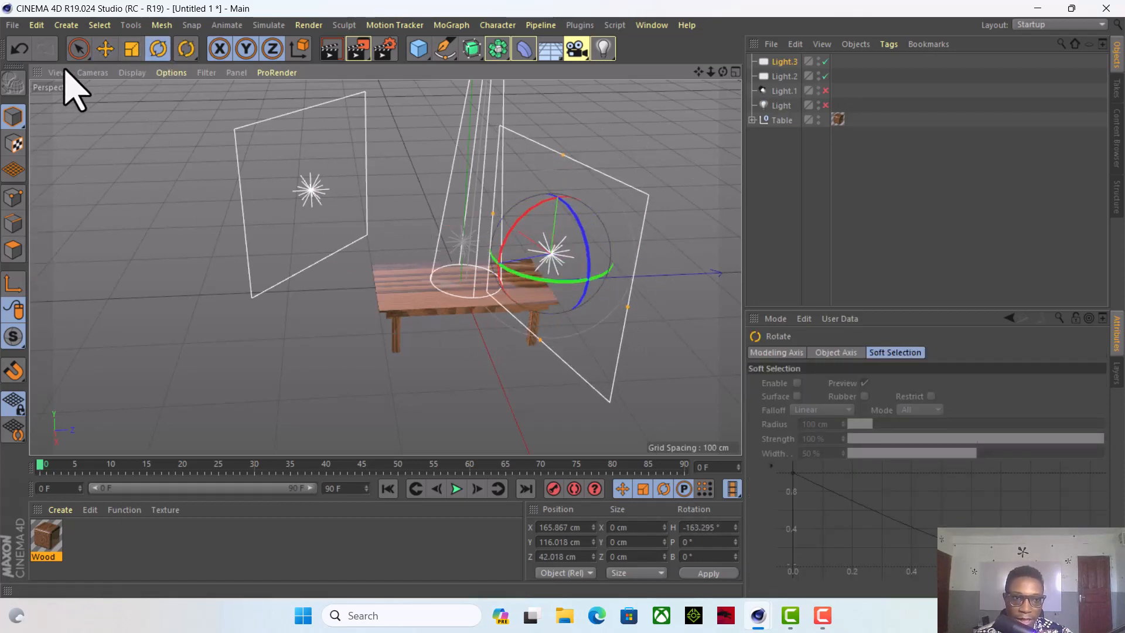
Move the duplicated area light to about X 17 cm, Z 132 cm, facing the table from the opposite end.
click(105, 48)
drag(515, 281, 534, 132)
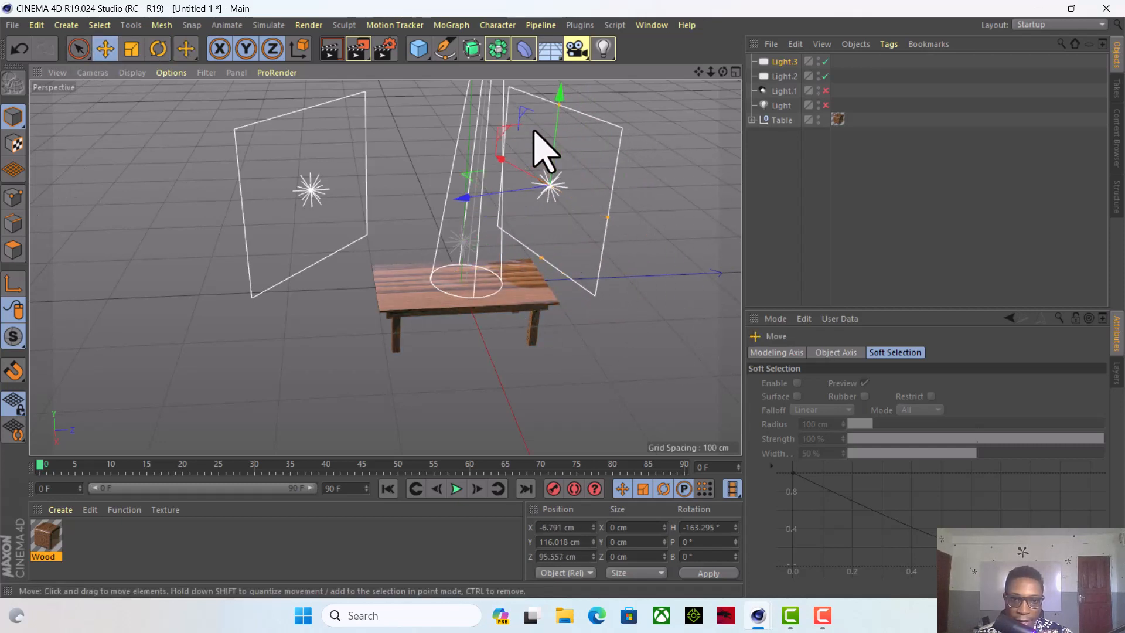
drag(499, 194, 537, 166)
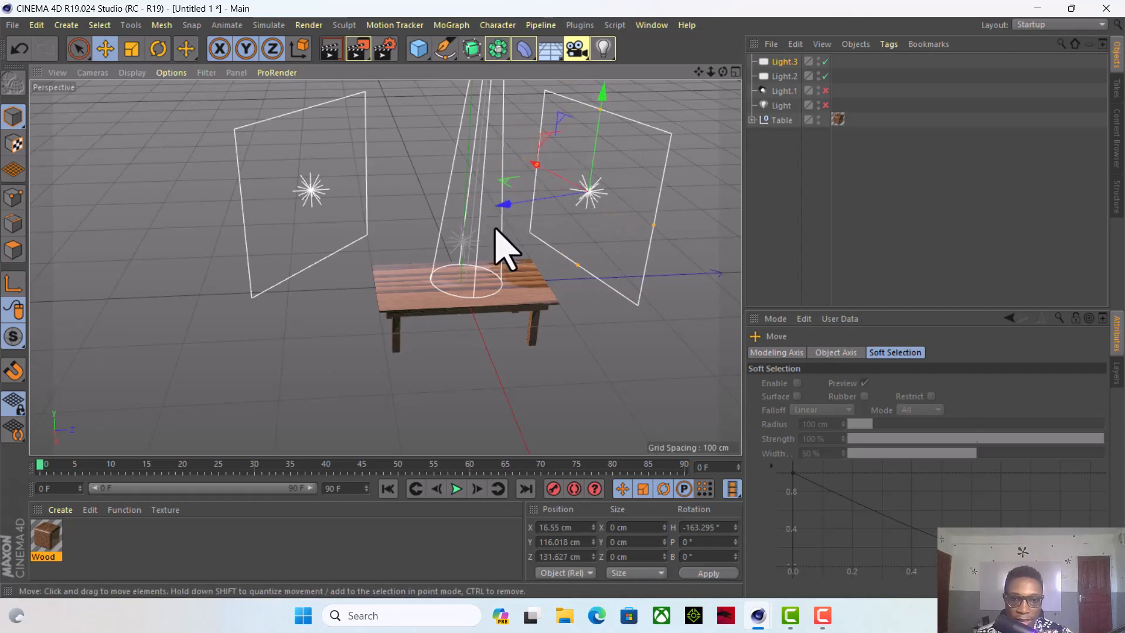
Add another area light, move it forward to about X 75 cm and rotate it to a heading of about 91°.
scroll(495, 230, down, 1)
scroll(494, 231, up, 2)
drag(698, 72, 676, 143)
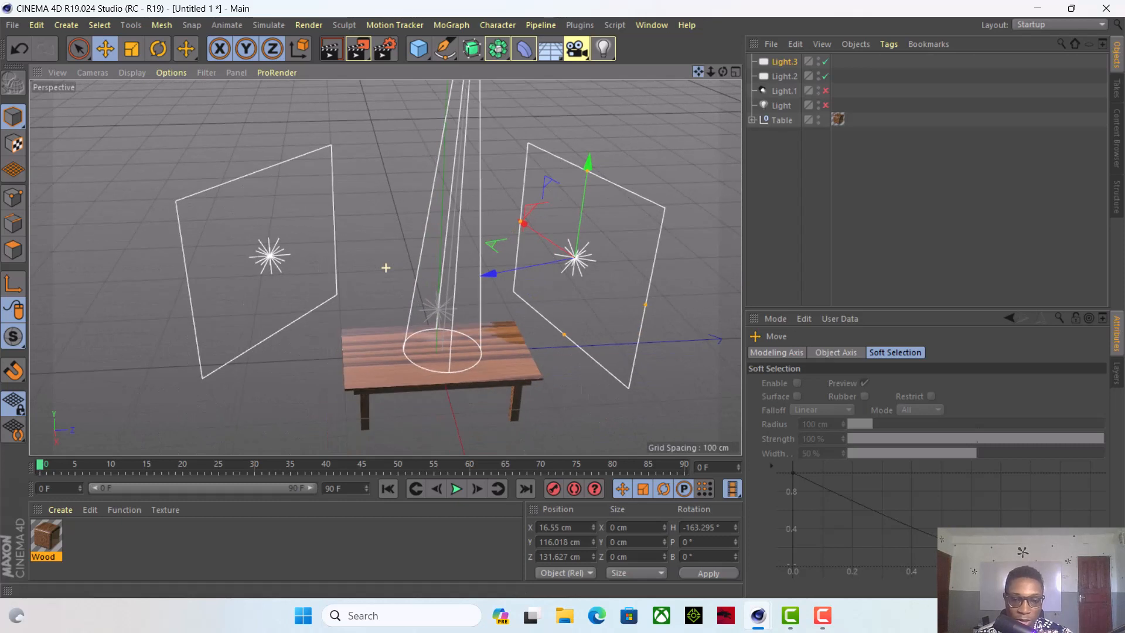
scroll(326, 263, down, 4)
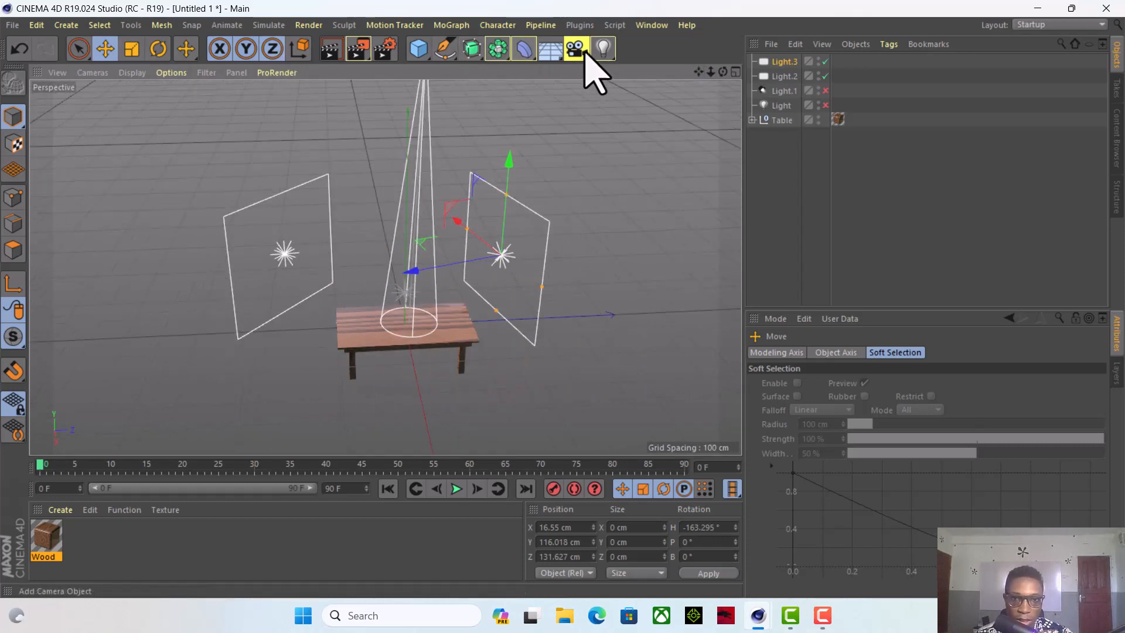
drag(604, 49, 755, 96)
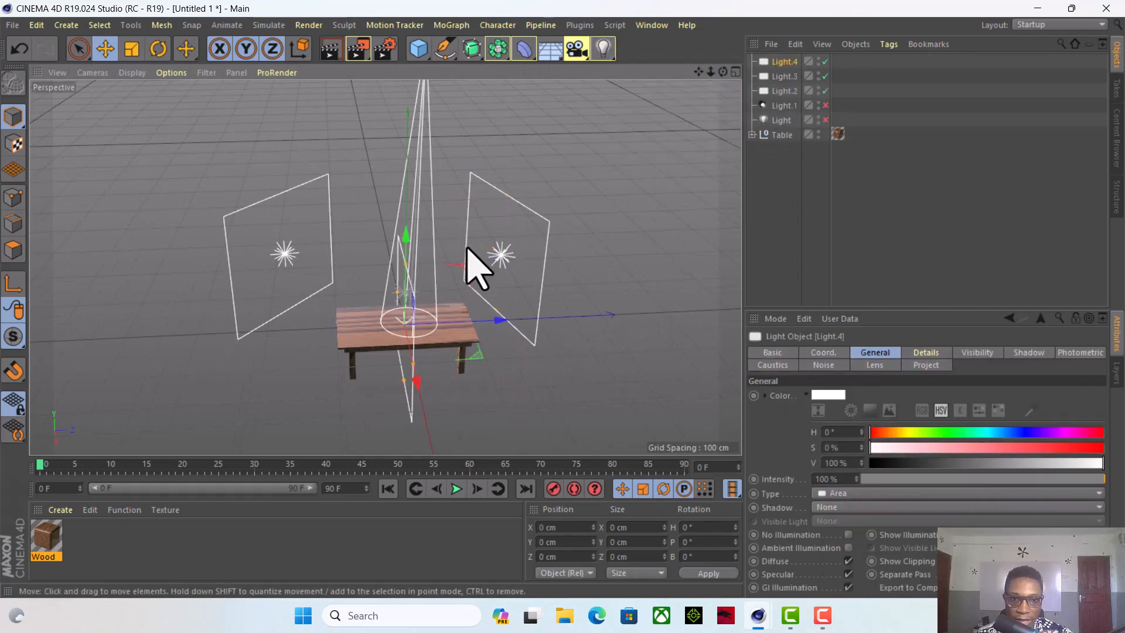
drag(417, 381, 437, 414)
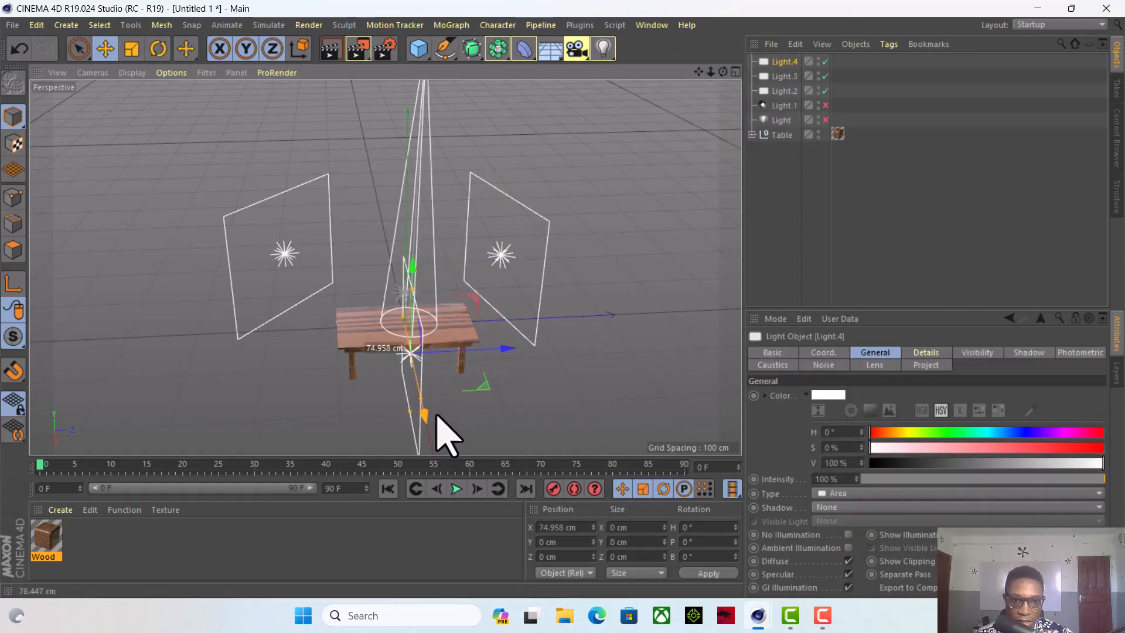
click(158, 50)
drag(372, 378, 492, 392)
Move the newest area light out in front of the table to about X 261 cm, Z 2 cm.
click(106, 49)
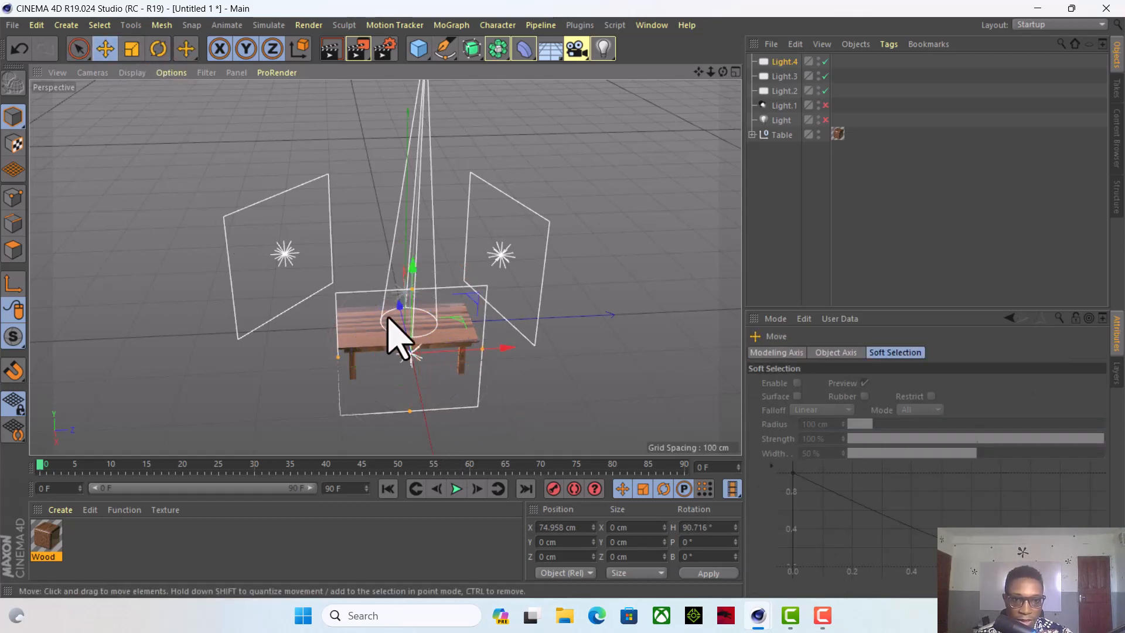
drag(404, 311, 404, 394)
scroll(424, 338, down, 4)
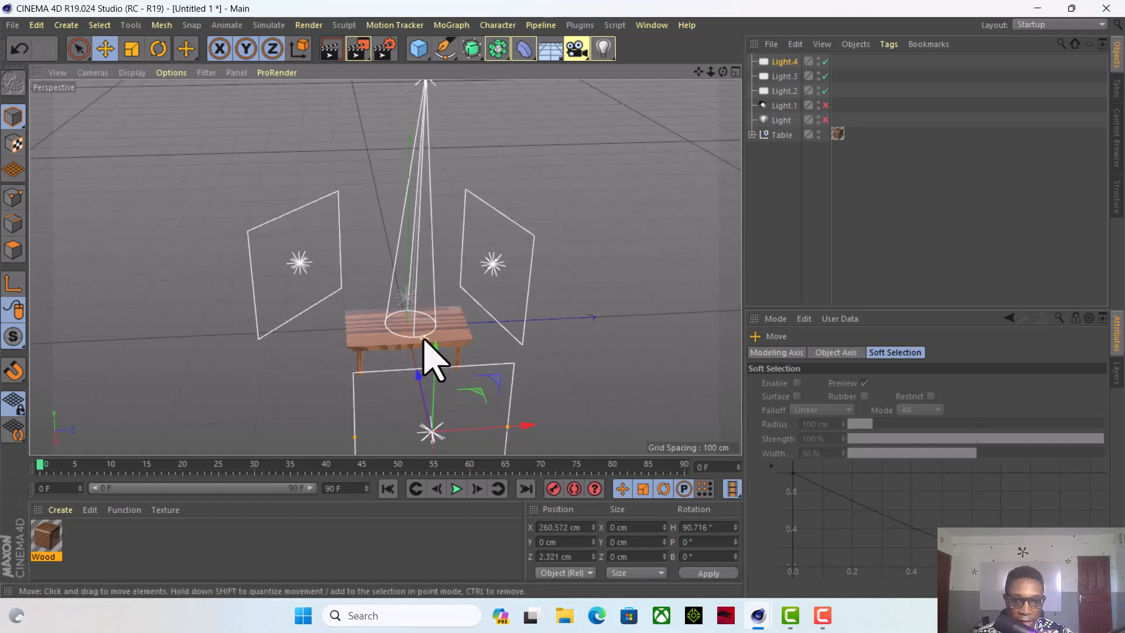
drag(419, 371, 420, 368)
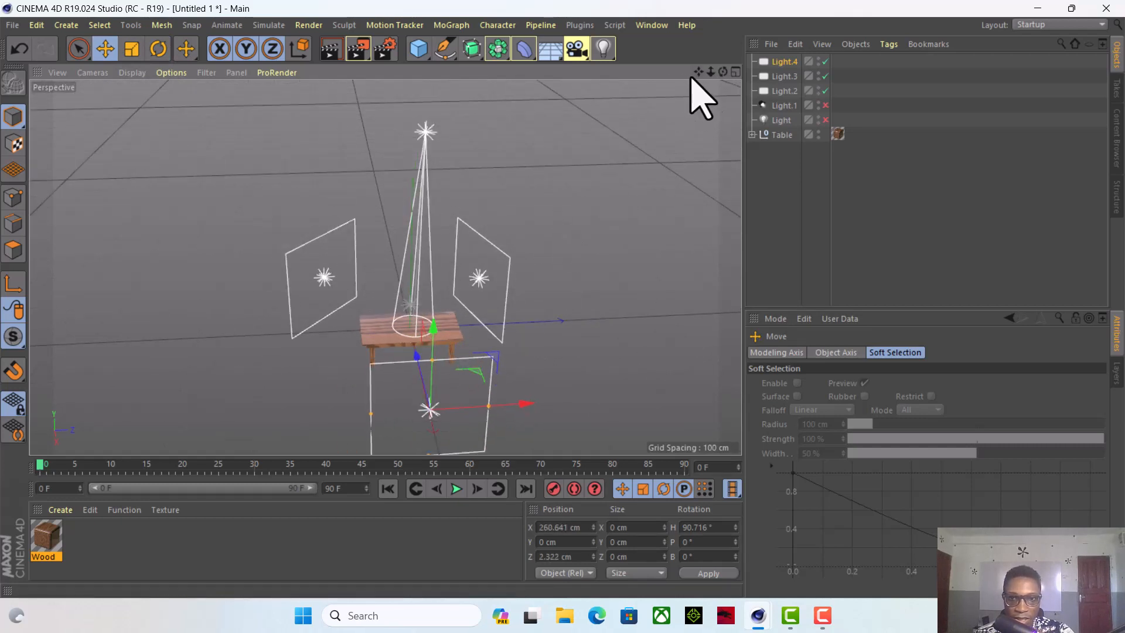
Lower the original area light to about X -5 cm, Y 70 cm, Z -176 cm and its copy to about Y 69 cm.
drag(724, 72, 398, 196)
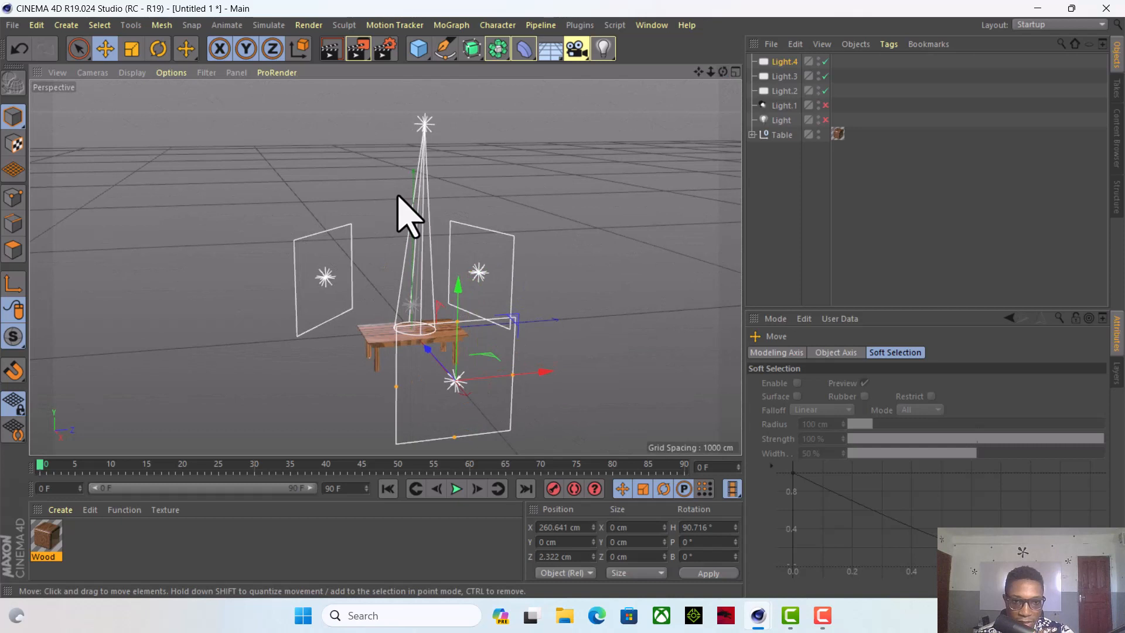
click(328, 279)
drag(340, 257, 330, 212)
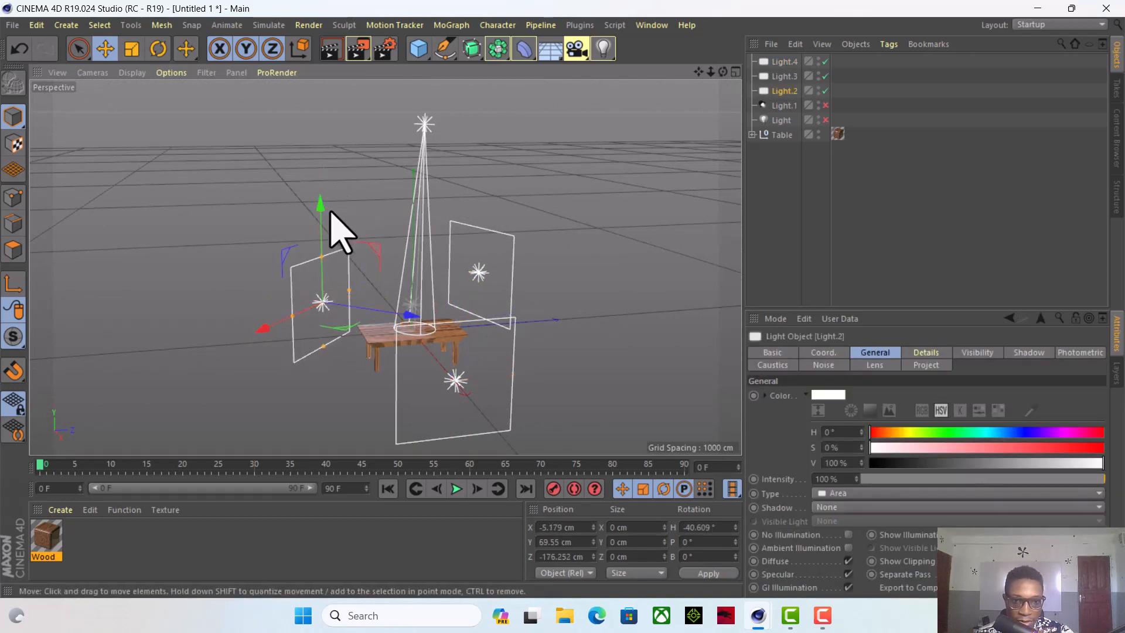
click(490, 273)
mouse_move(490, 196)
mouse_down()
mouse_move(497, 234)
mouse_move(492, 207)
mouse_up()
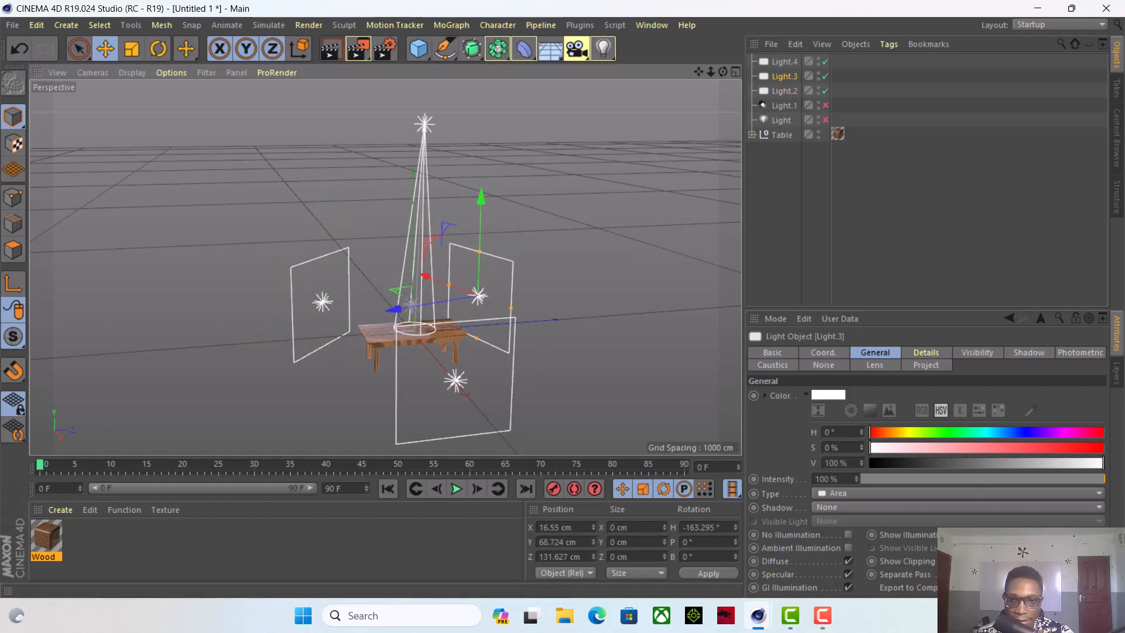
Tint the duplicated area light pink at 33% saturation and the original pale blue with hue 217° and saturation 27%.
click(944, 448)
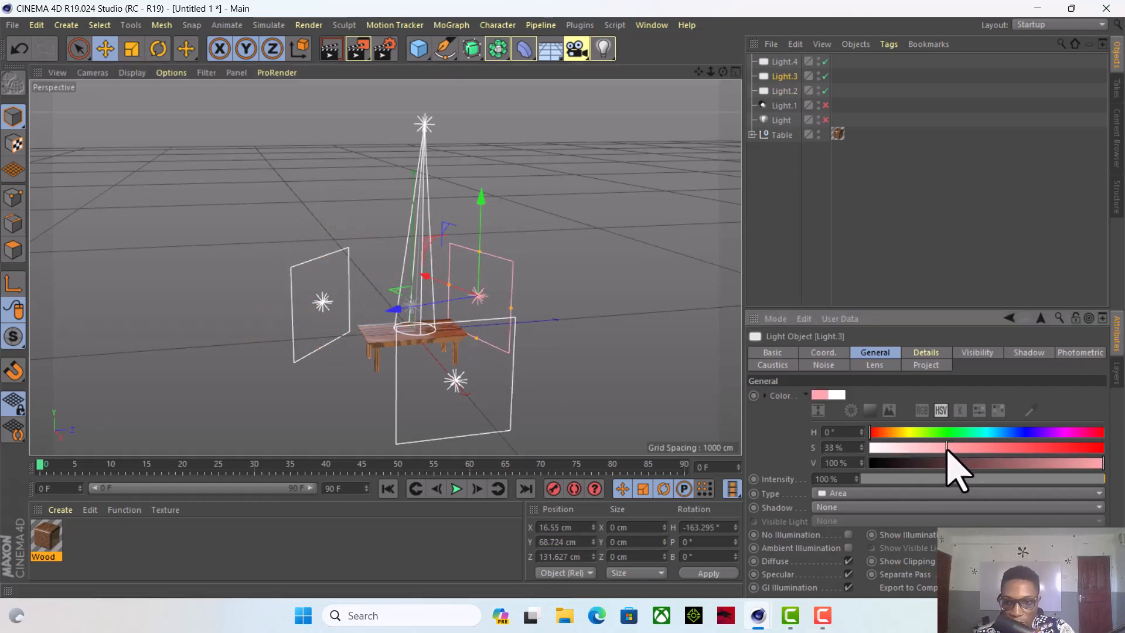
click(324, 304)
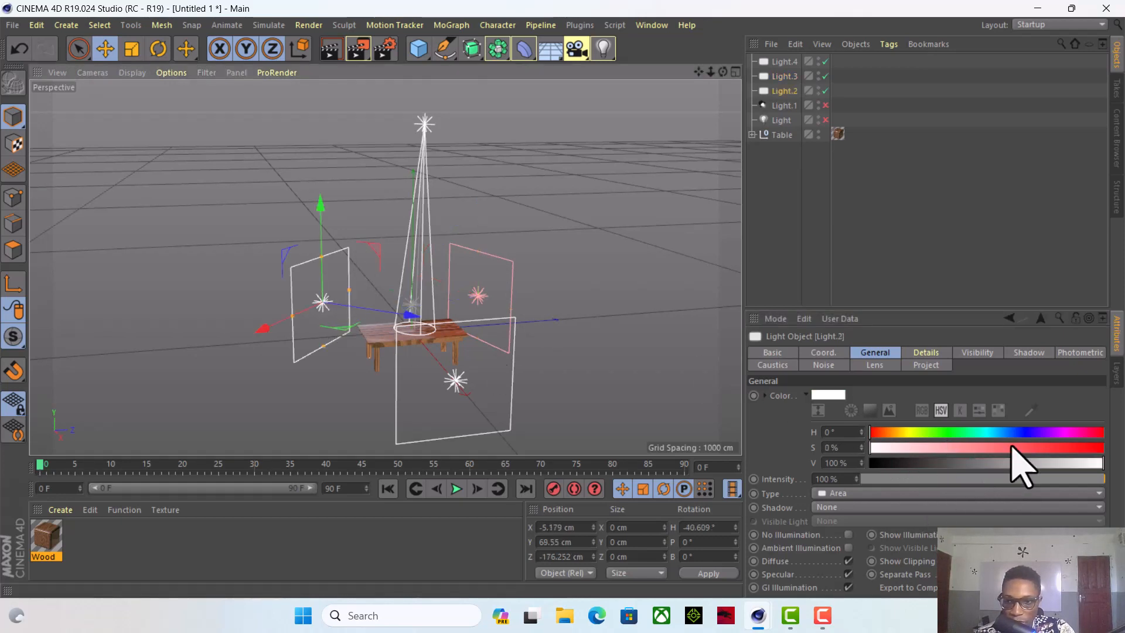
drag(900, 449, 929, 448)
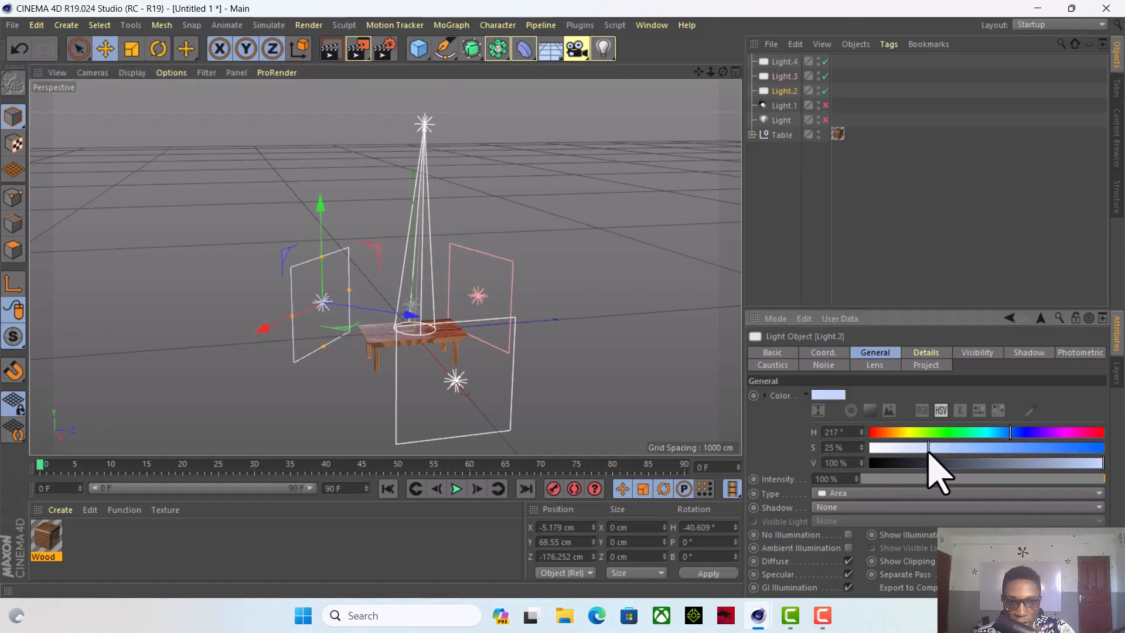
Move the front area light to about X 184 cm, Y 72 cm and tint it pale yellow with hue 65° and saturation 28%.
click(457, 381)
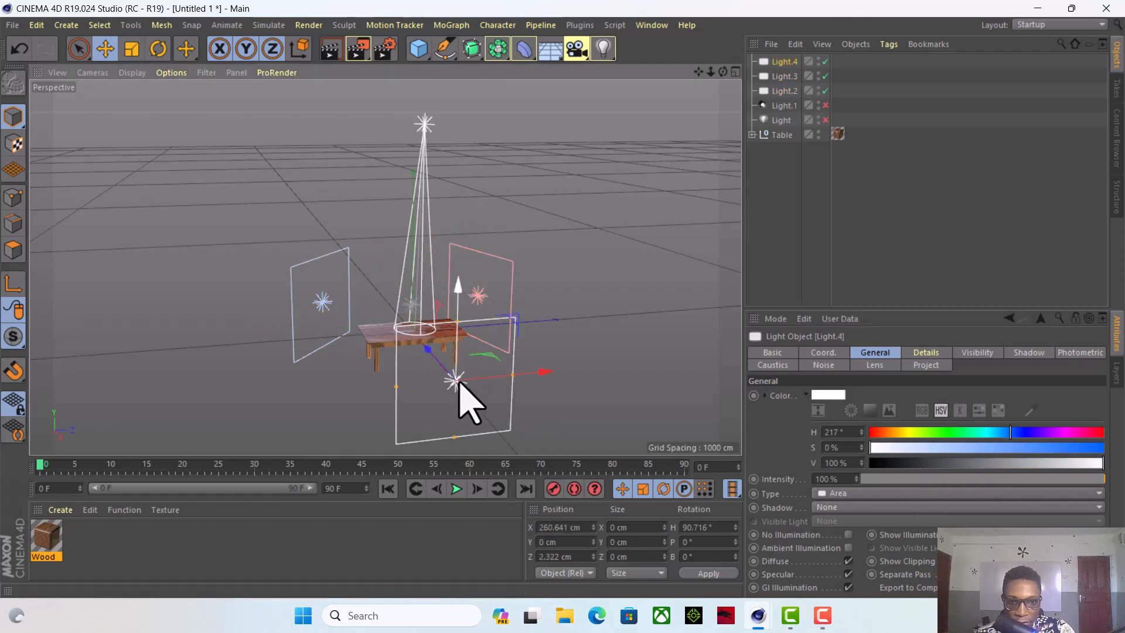
drag(424, 341, 426, 309)
click(912, 435)
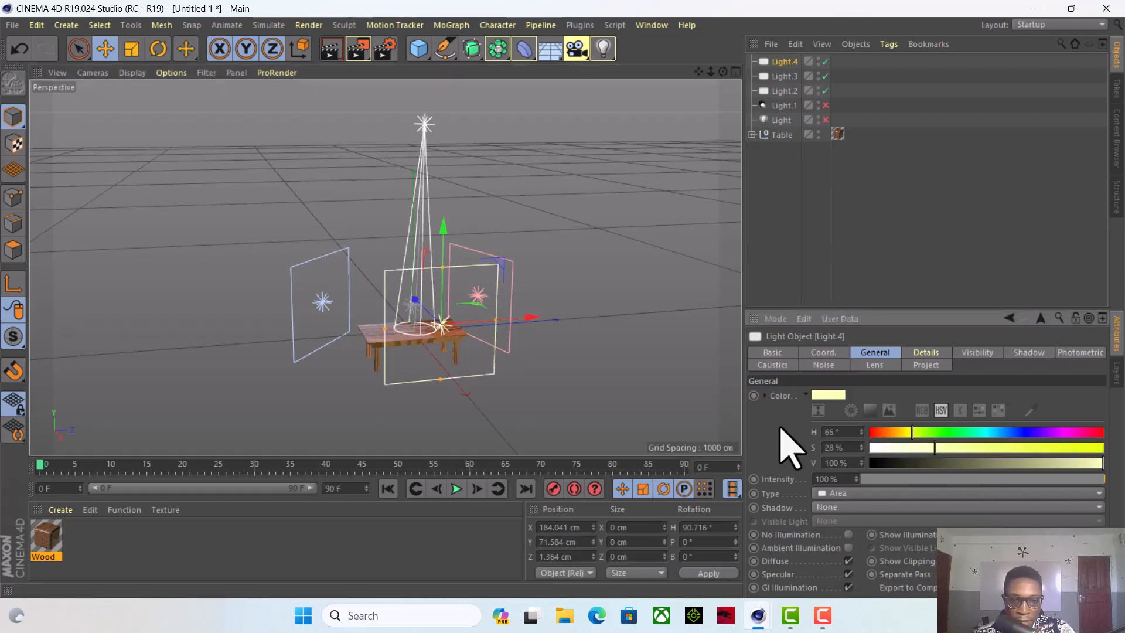
Render a close-up viewport preview of the table lit by the three tinted area lights.
scroll(389, 340, up, 8)
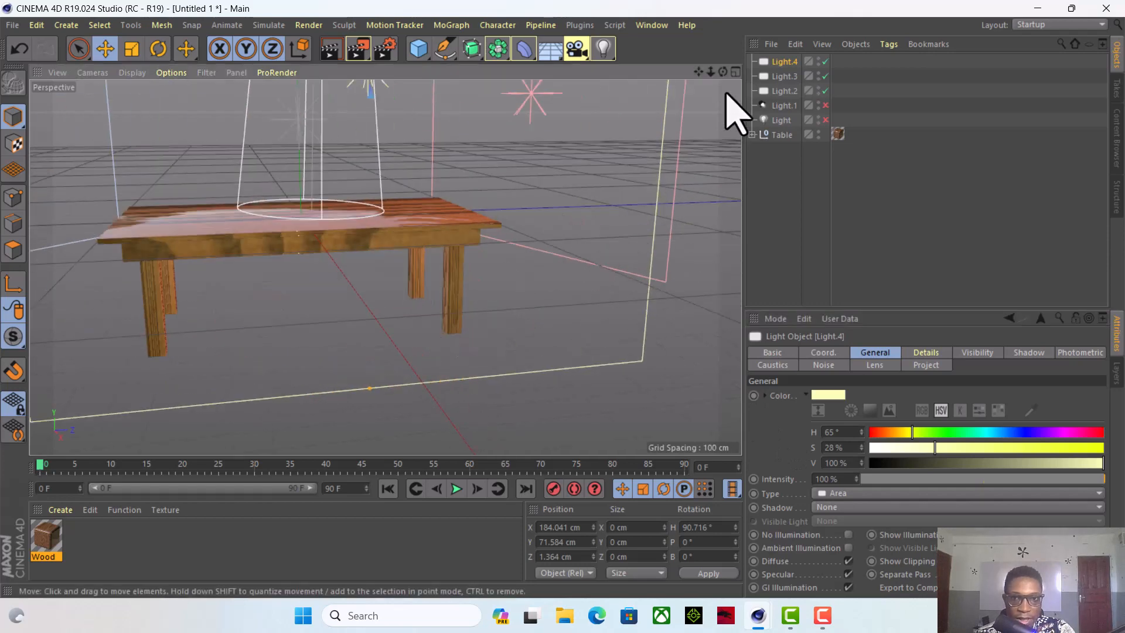
drag(698, 72, 696, 122)
scroll(427, 210, up, 4)
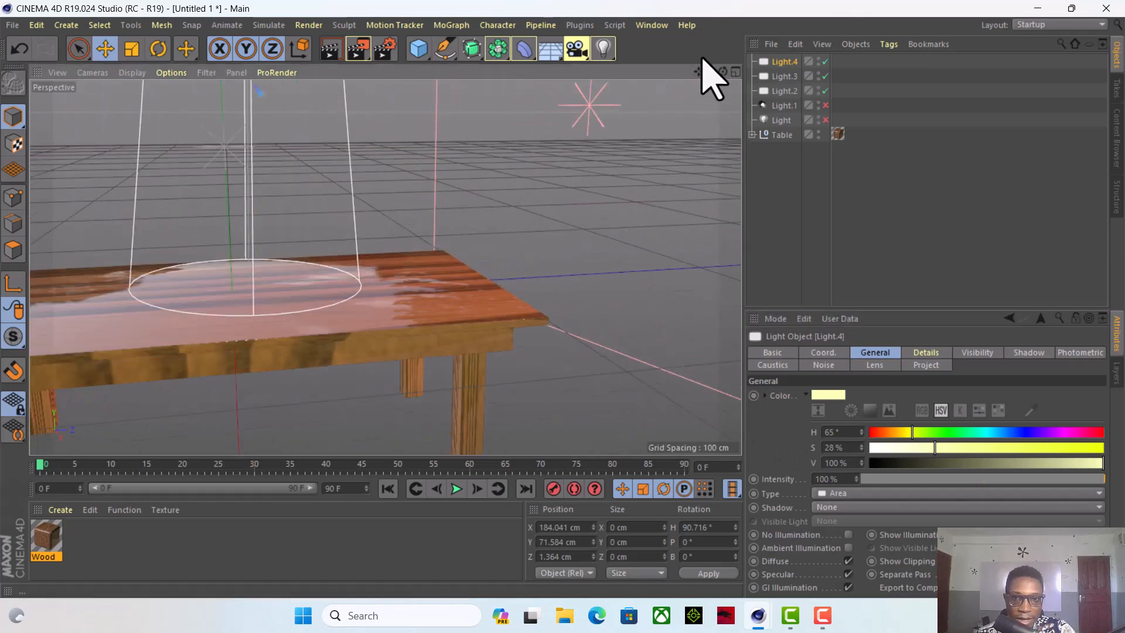
drag(701, 73, 677, 107)
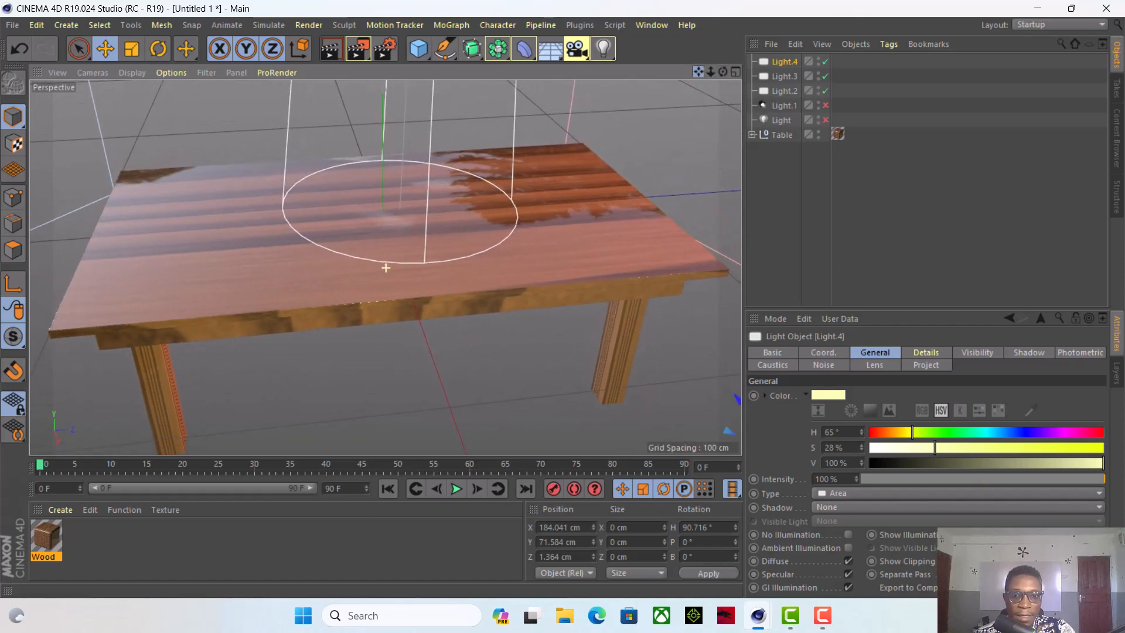
click(331, 49)
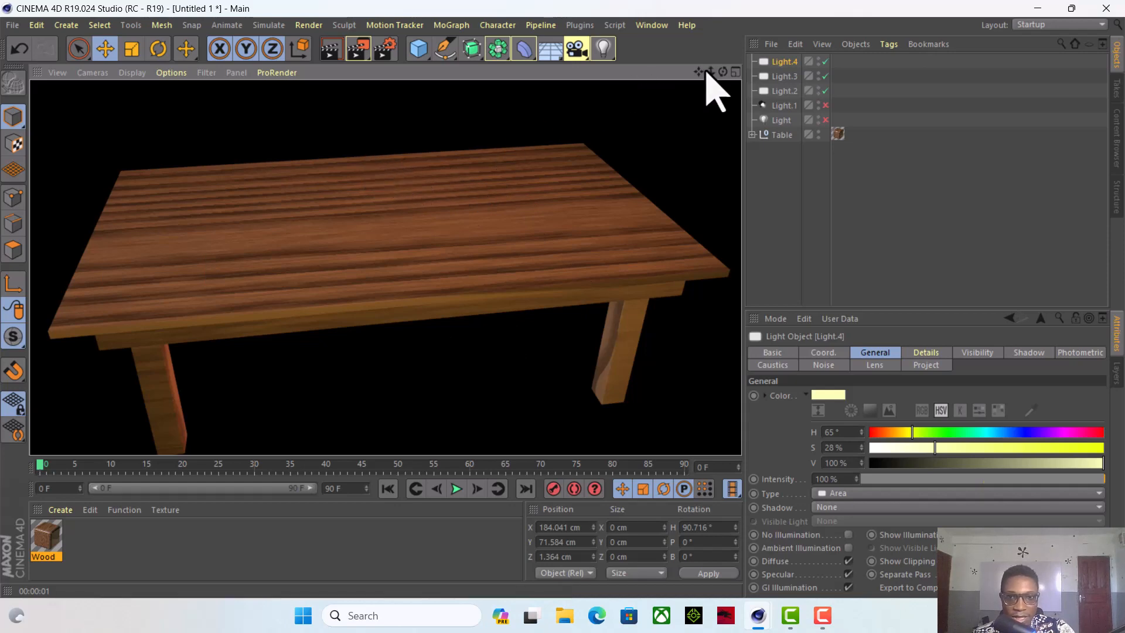
Move the blue area light closer to about X 37 cm, Z -128 cm and the pink one to about X 30 cm, Z 87 cm.
click(578, 181)
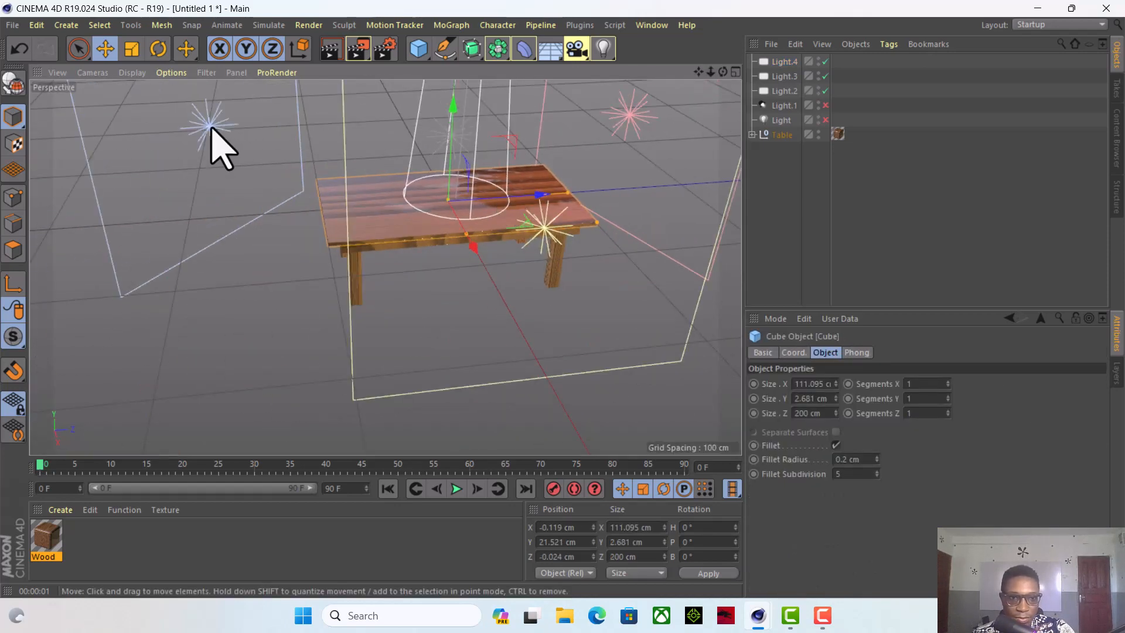
click(211, 128)
drag(256, 136, 336, 158)
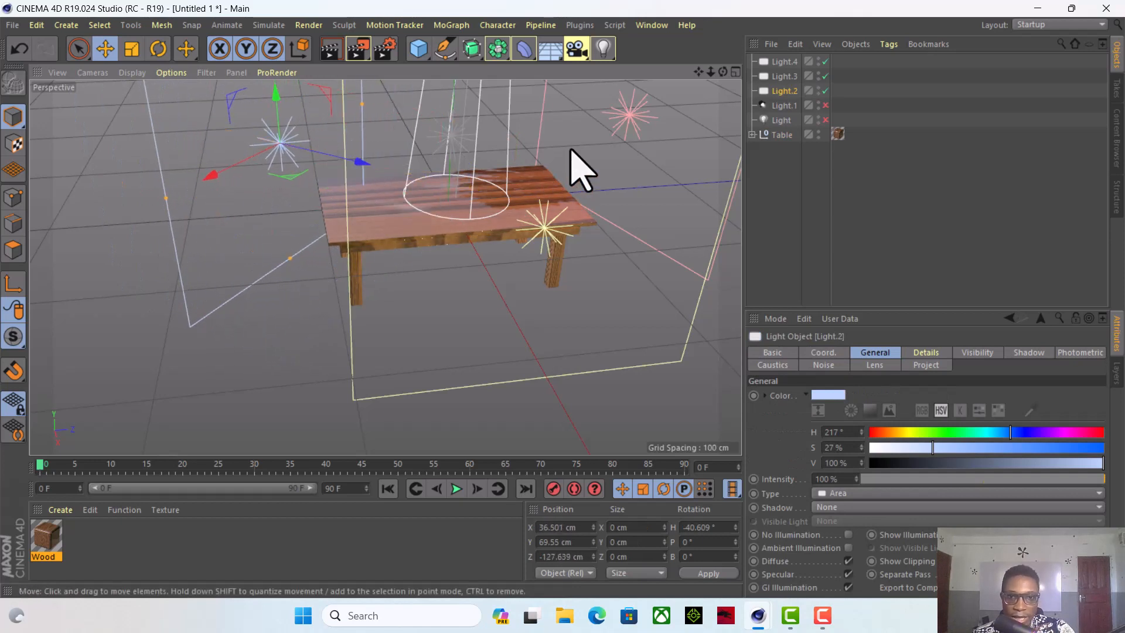
click(633, 115)
drag(636, 113, 519, 123)
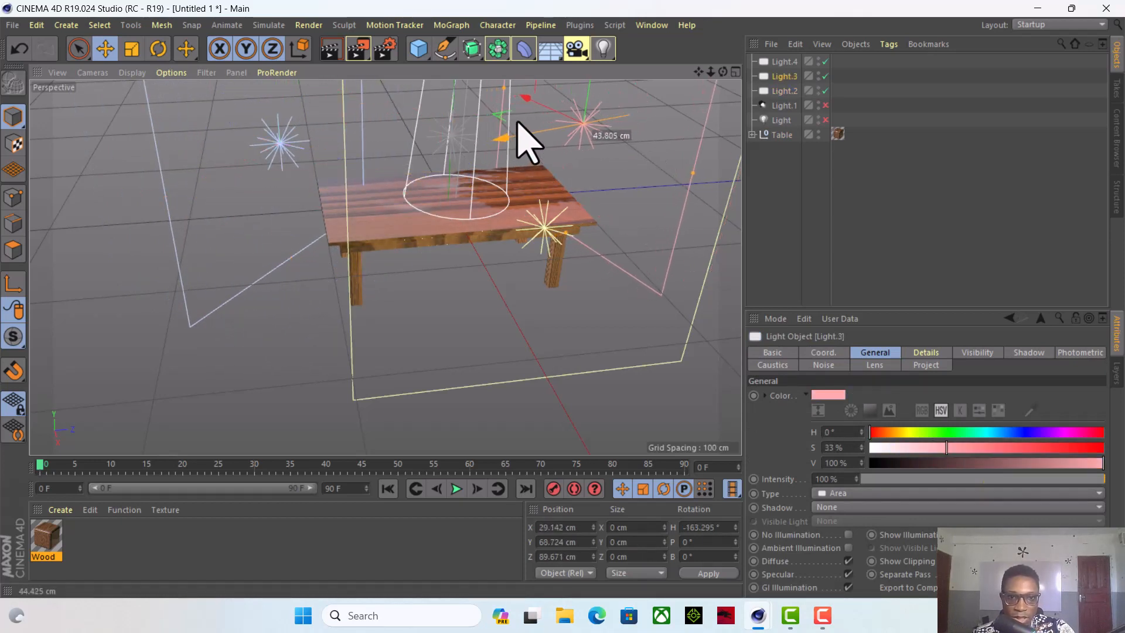
Increase the color saturation of the blue area light and set the pink area light's saturation to 42%.
click(279, 140)
drag(944, 451, 976, 449)
click(598, 133)
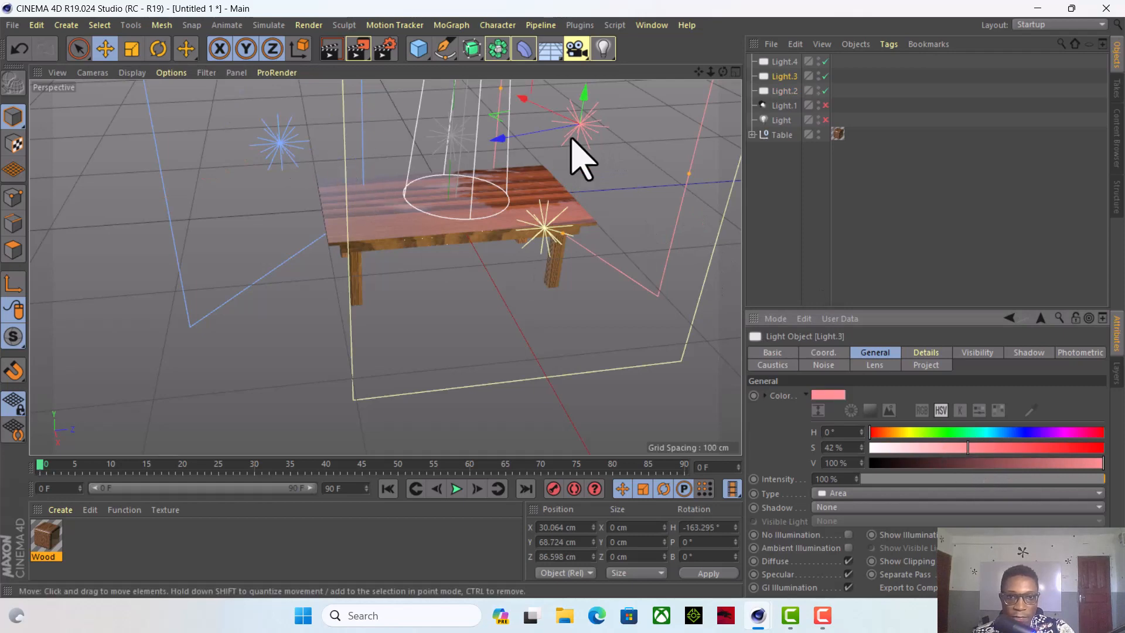
Render a close-up viewport preview of the tabletop with the stronger light tints, then clear the selection.
scroll(510, 235, up, 8)
drag(699, 72, 699, 164)
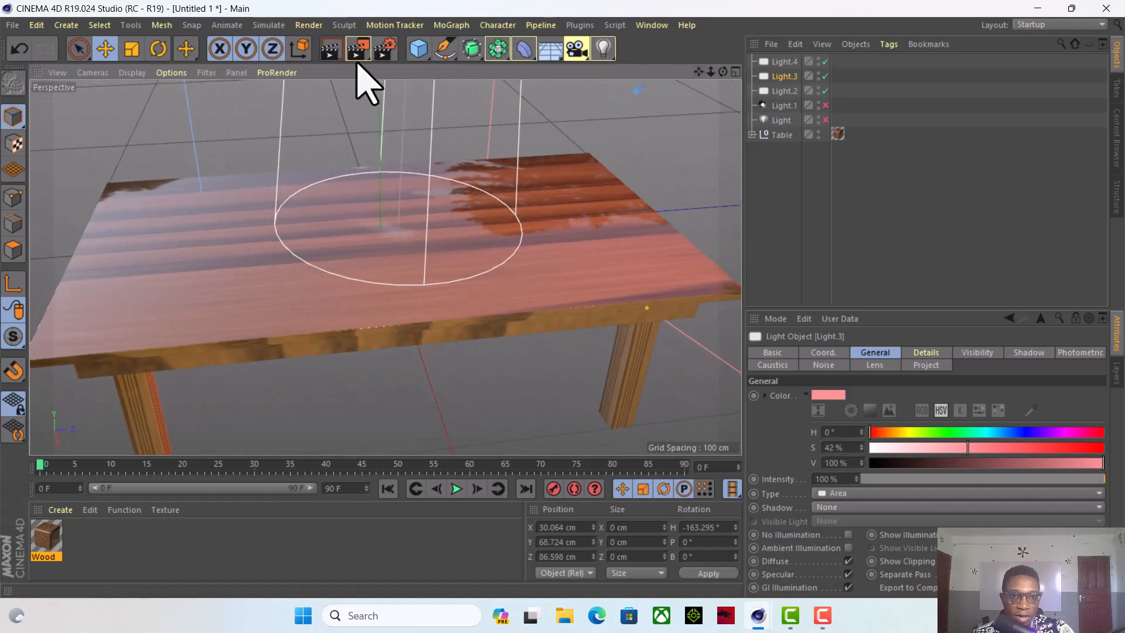
click(330, 52)
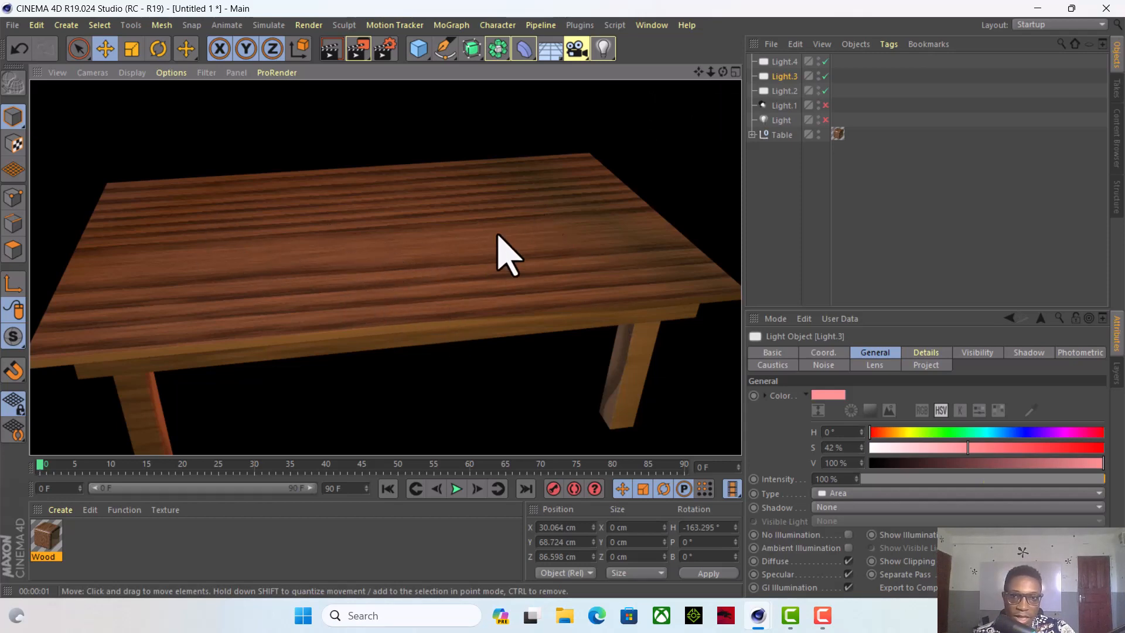
click(646, 154)
scroll(475, 246, down, 10)
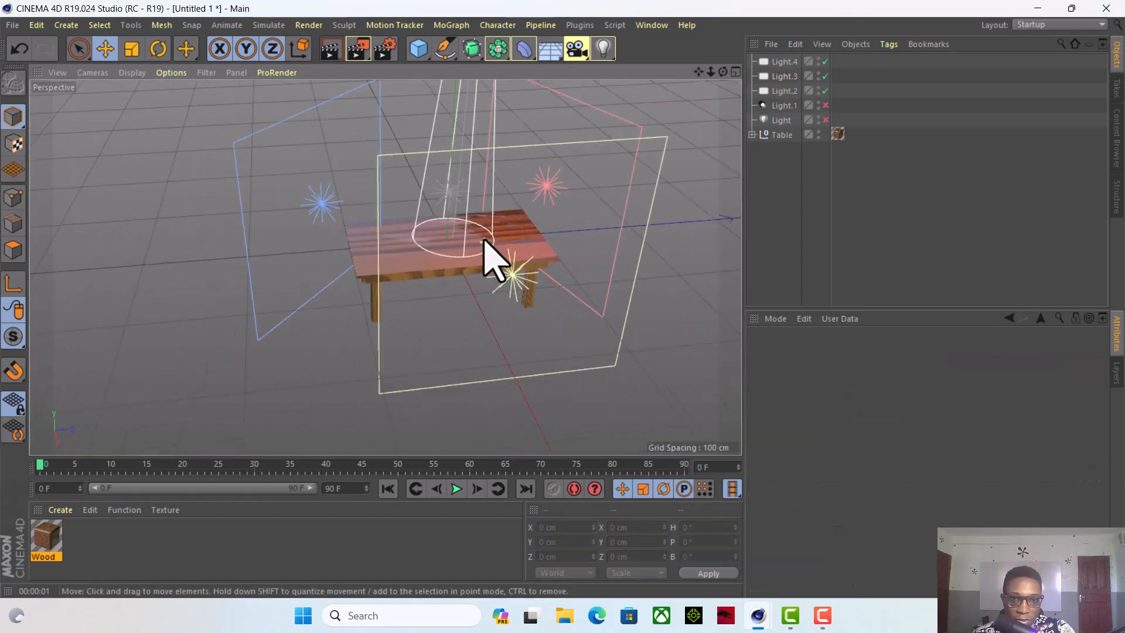
Move the blue area light beside the table and raise it to about X -39 cm, Y 113 cm, Z -139 cm.
scroll(485, 237, up, 4)
drag(724, 72, 605, 77)
click(480, 232)
drag(504, 193, 455, 264)
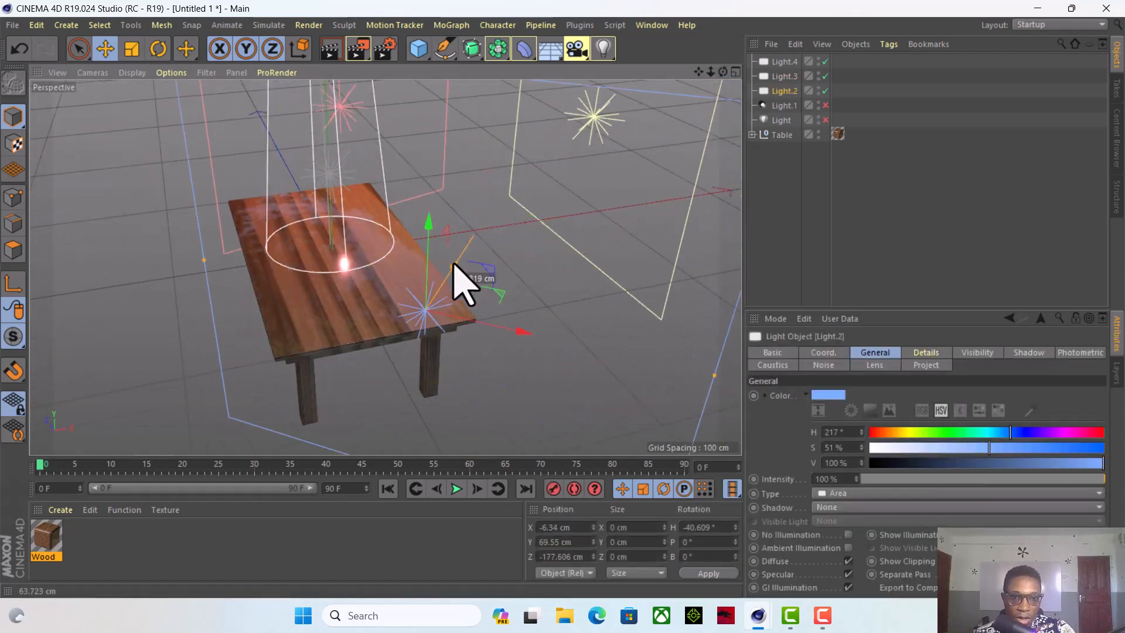
drag(497, 324, 382, 326)
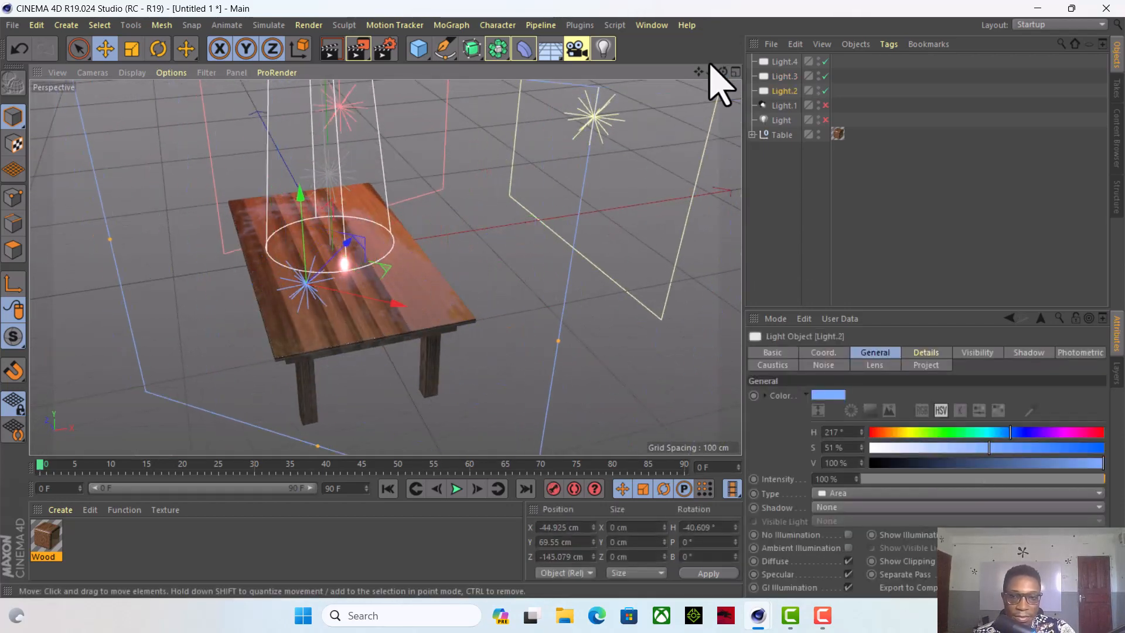
drag(724, 73, 519, 111)
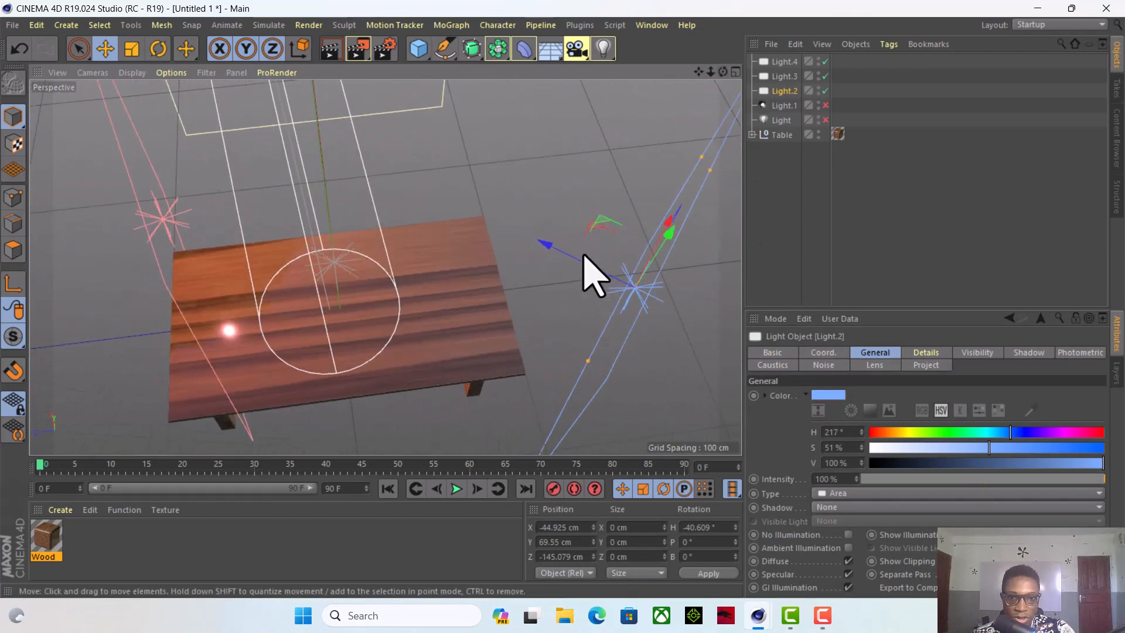
drag(569, 255, 529, 258)
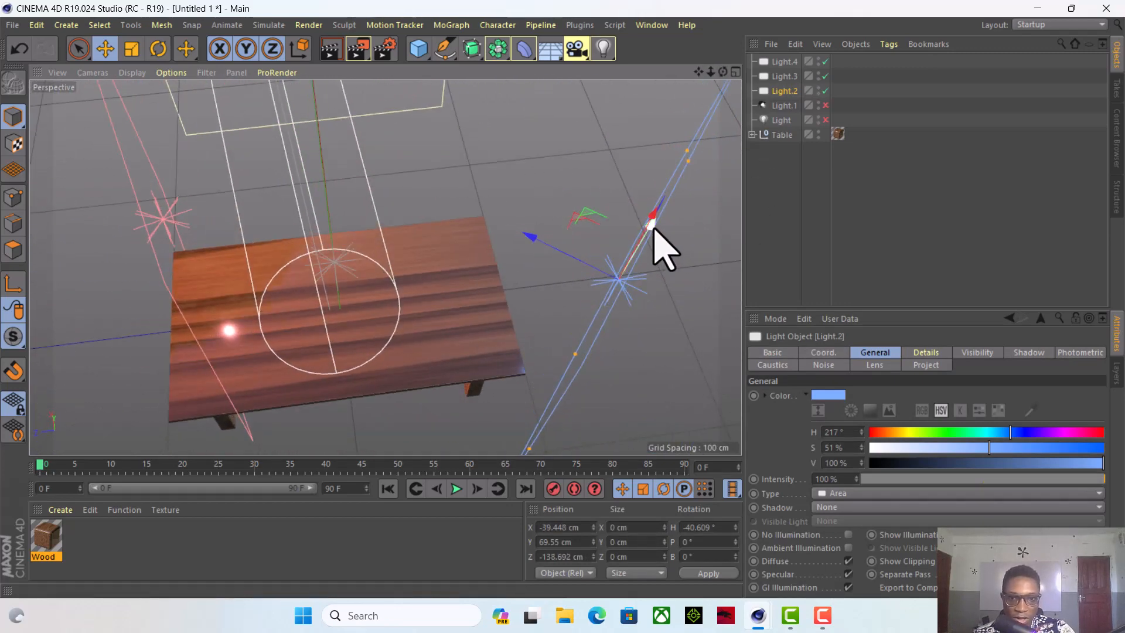
drag(645, 221, 655, 145)
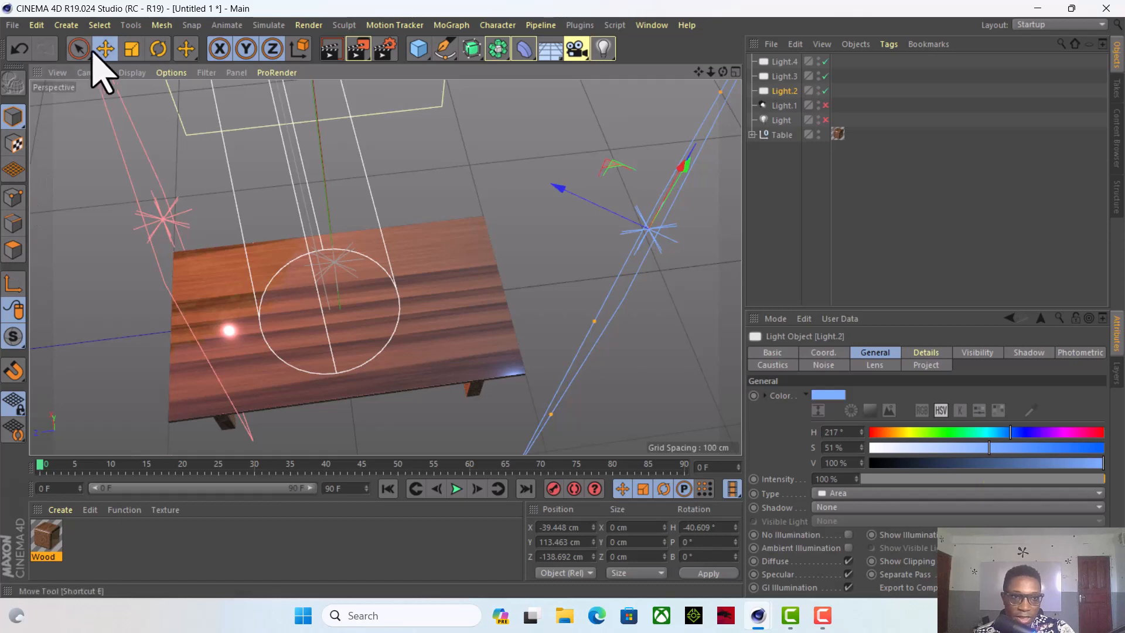
Tilt the blue area light down to a pitch of about -38° and move it closer to about X -19 cm, Y 89 cm, Z -115 cm.
click(158, 50)
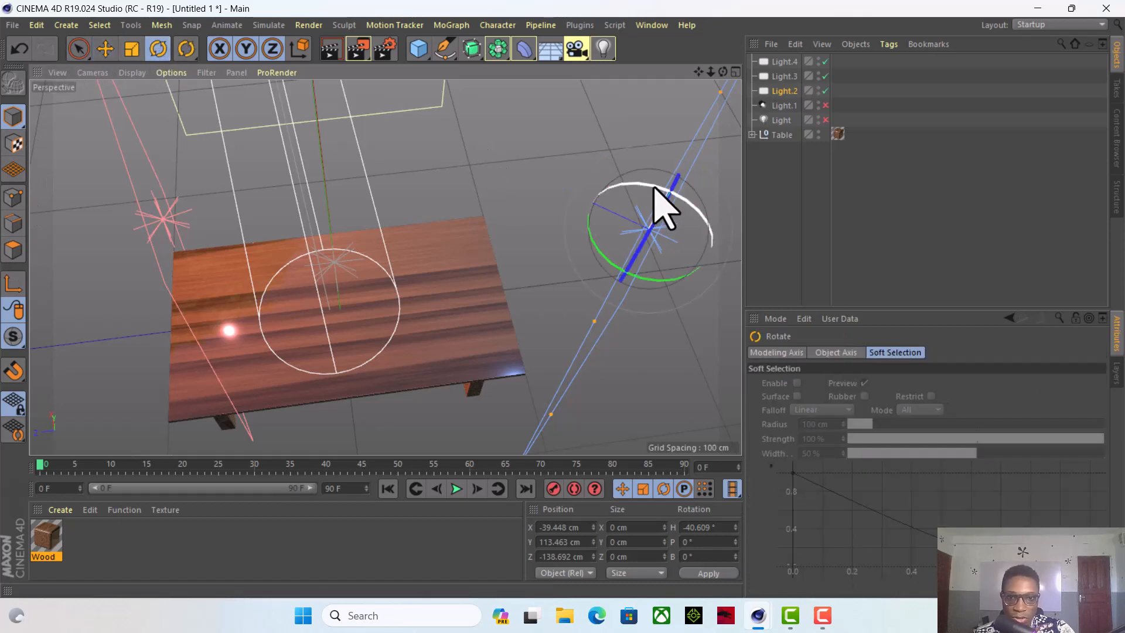
drag(665, 205, 608, 196)
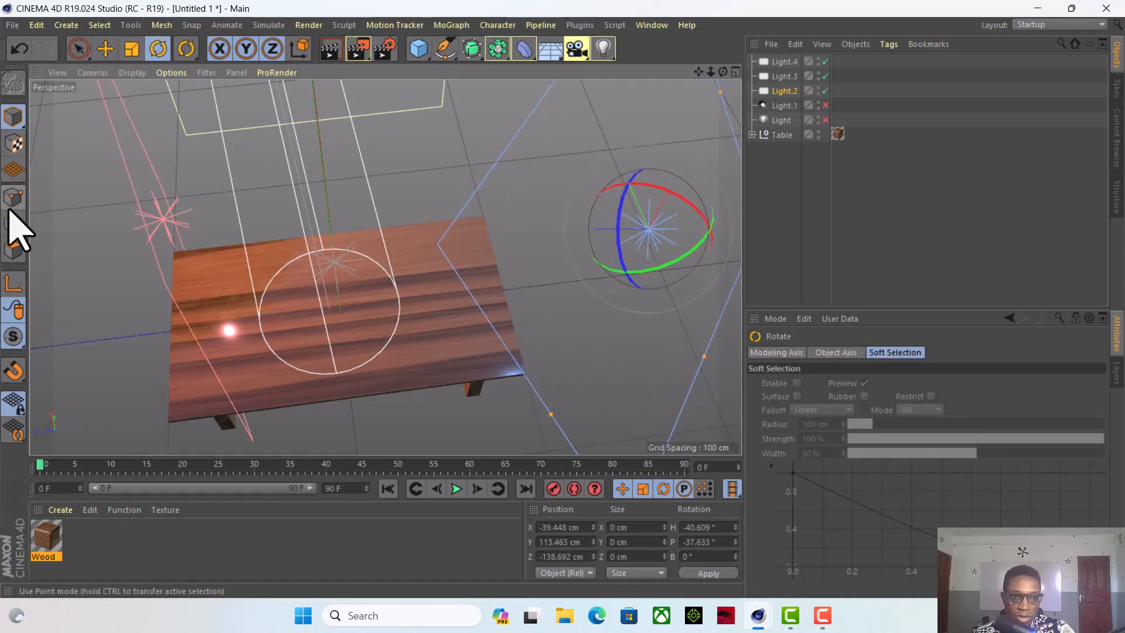
click(105, 48)
drag(574, 238, 510, 239)
Raise the pink area light and shift it beside the table to about X -50 cm, Y 109 cm, Z 128 cm.
drag(724, 72, 636, 126)
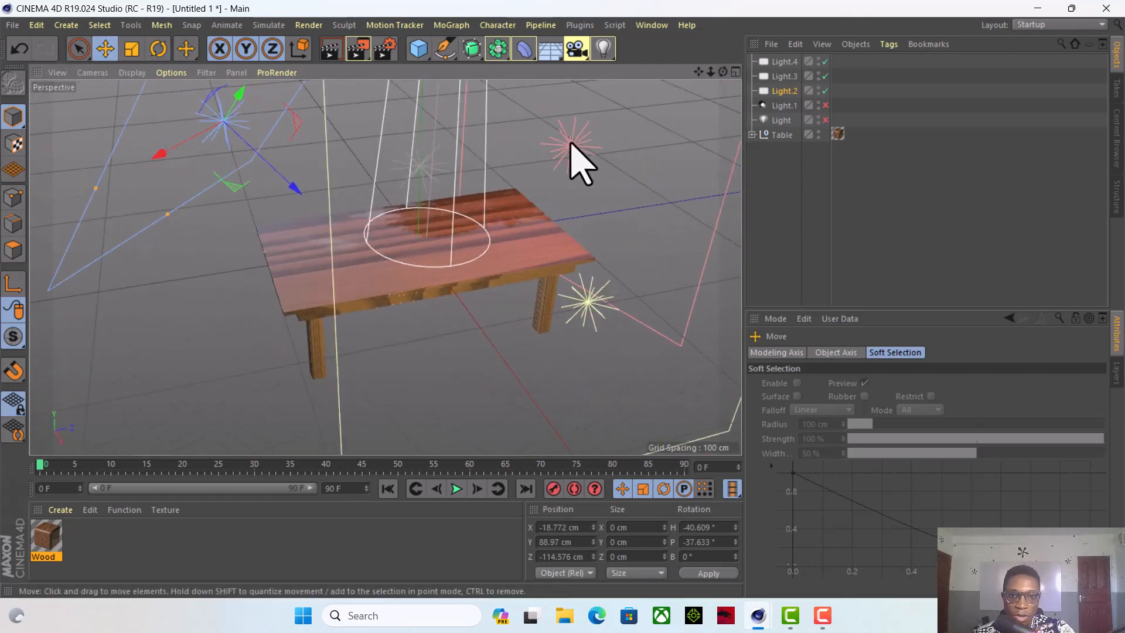
drag(572, 144, 578, 113)
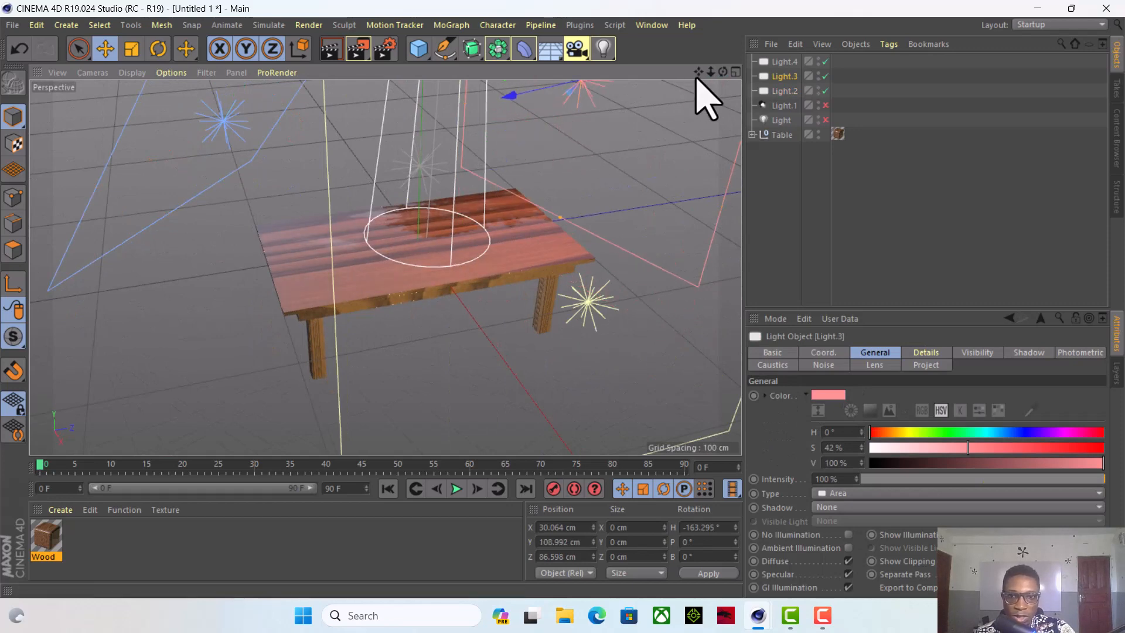
drag(723, 72, 650, 129)
drag(544, 227, 678, 235)
drag(699, 72, 527, 17)
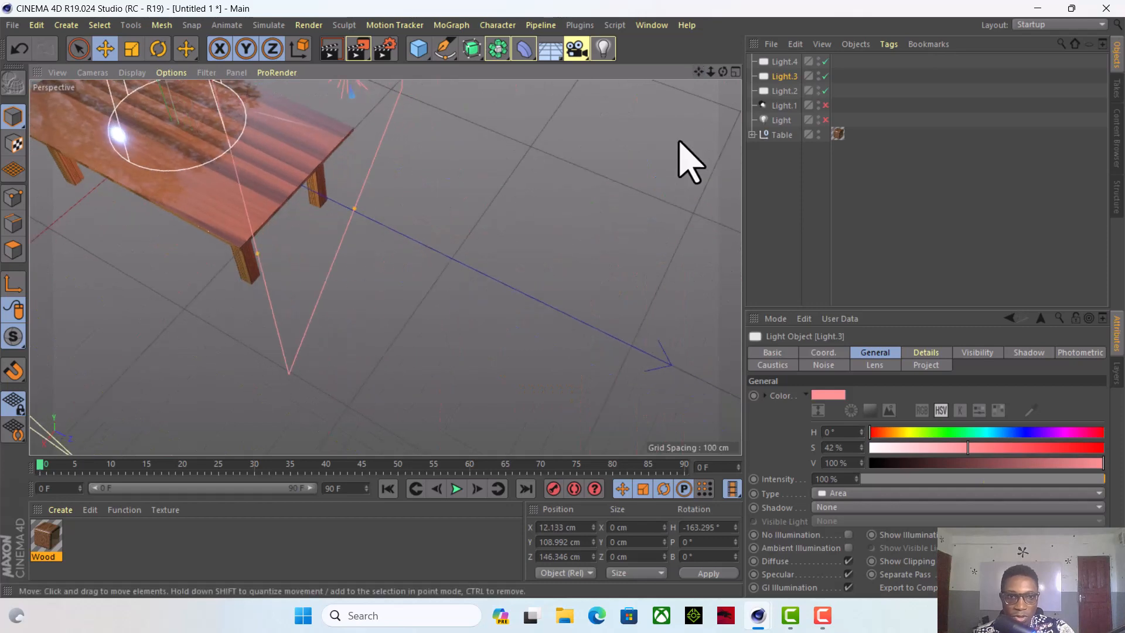
drag(723, 72, 554, 141)
drag(699, 72, 648, 228)
drag(347, 199, 472, 171)
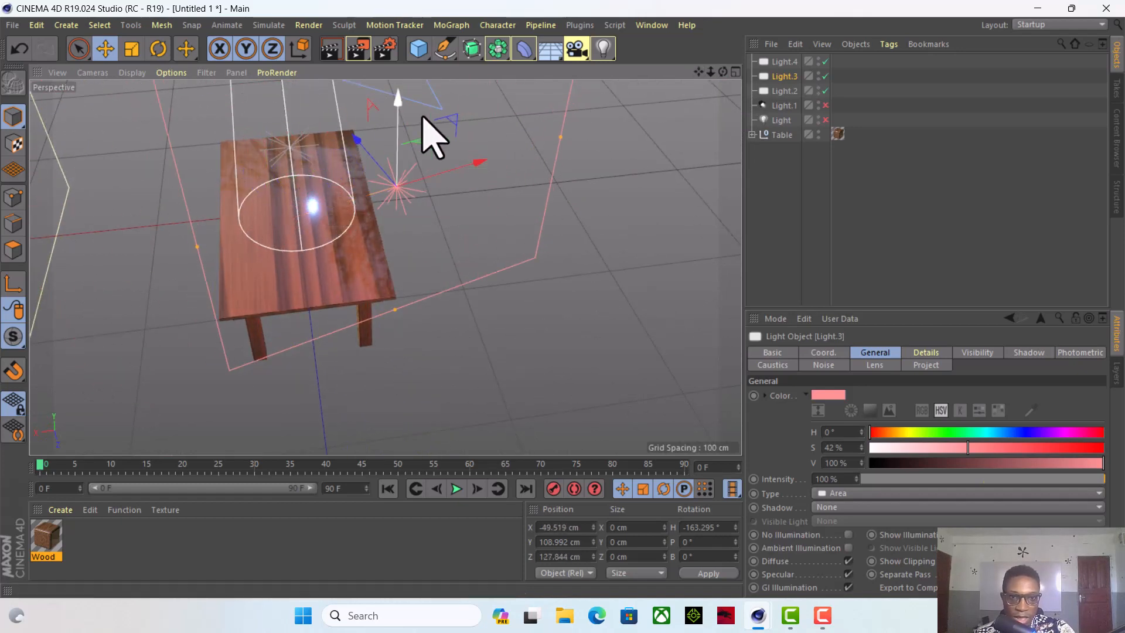
Tilt the pink area light to a pitch of about -37° and move it closer to about X -45 cm, Y 98 cm, Z 114 cm.
click(156, 52)
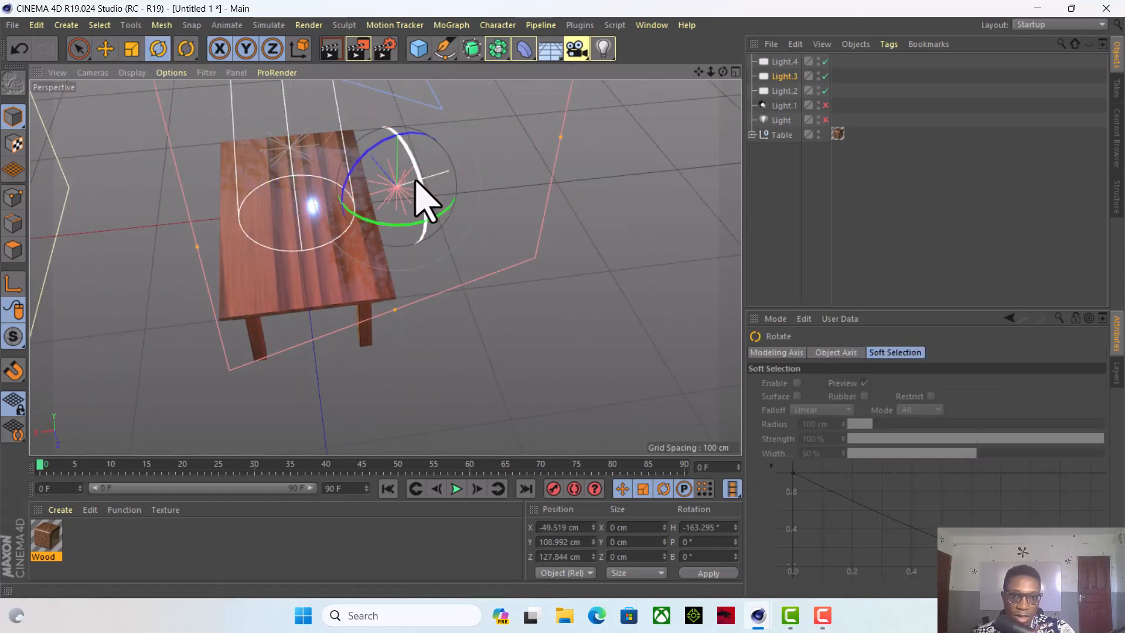
drag(418, 176, 407, 133)
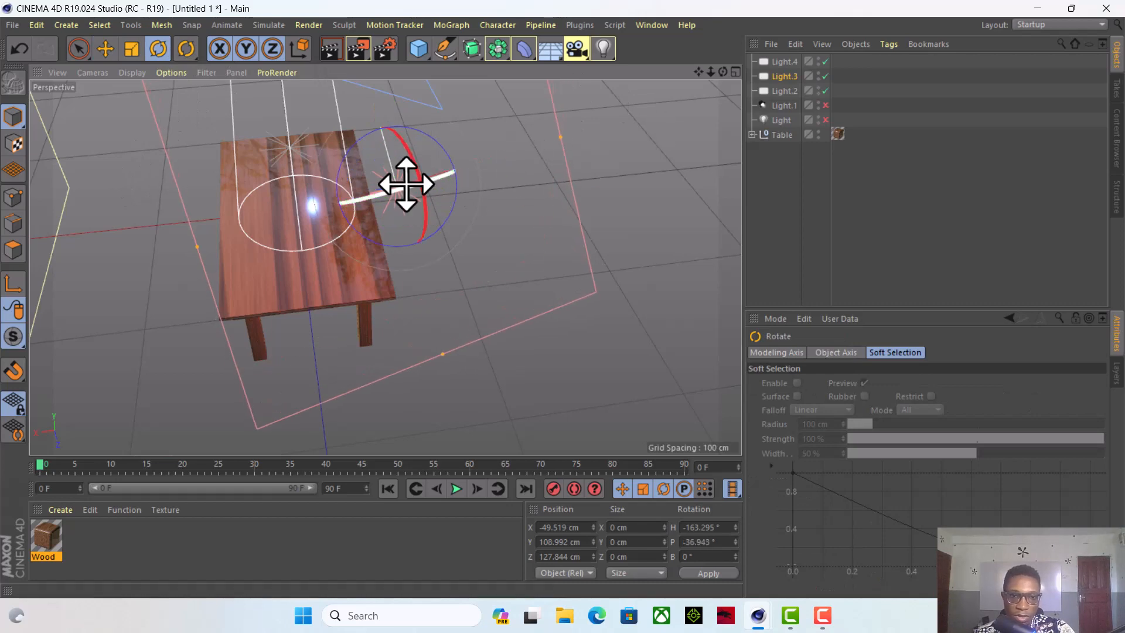
drag(723, 72, 677, 163)
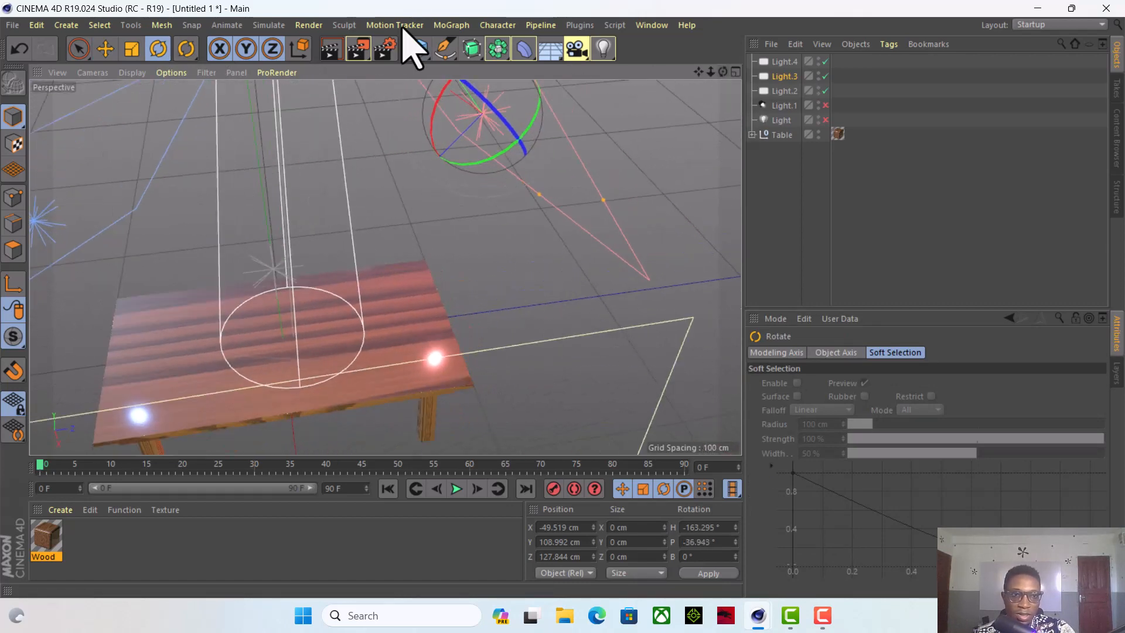
click(105, 48)
drag(347, 90, 389, 221)
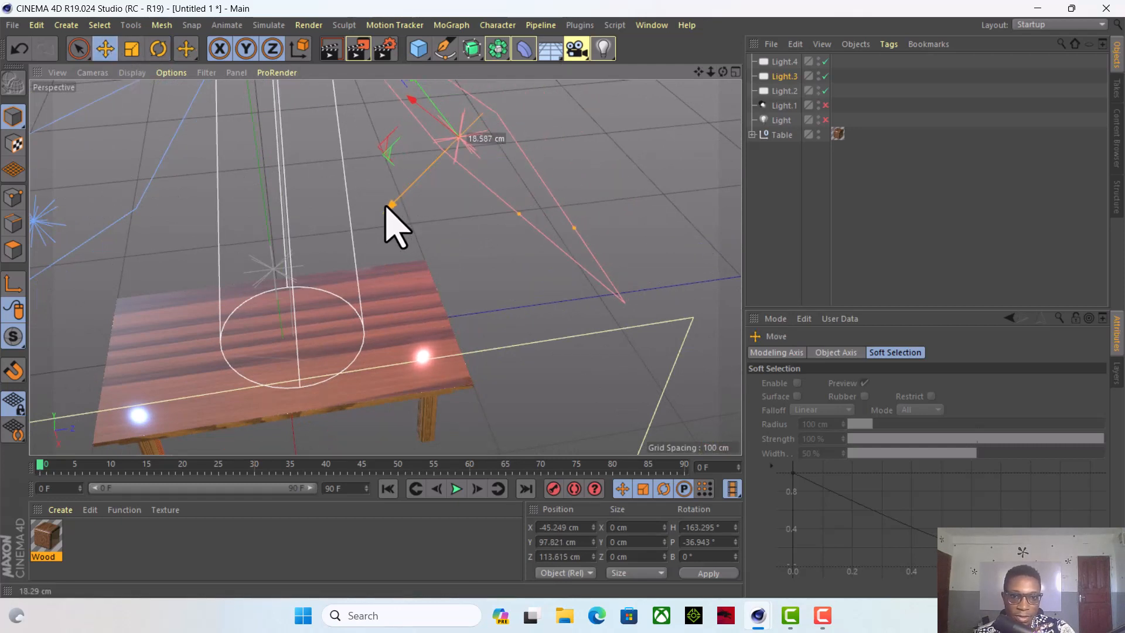
Render a close-up viewport preview of the tabletop lit by the raised and tilted area lights.
drag(709, 72, 682, 78)
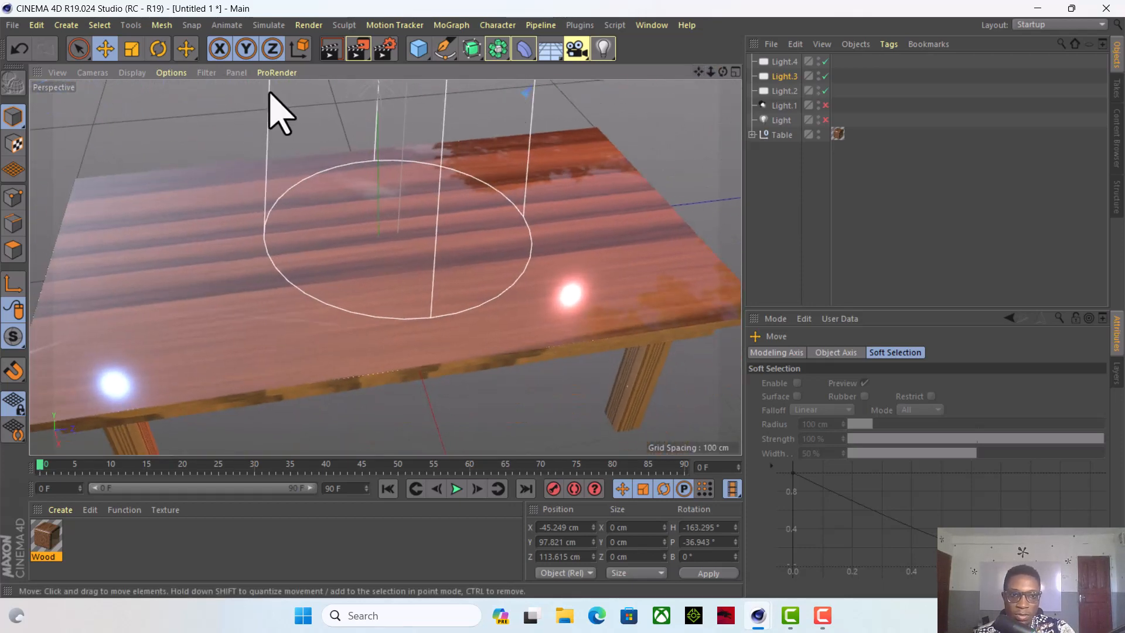
click(327, 53)
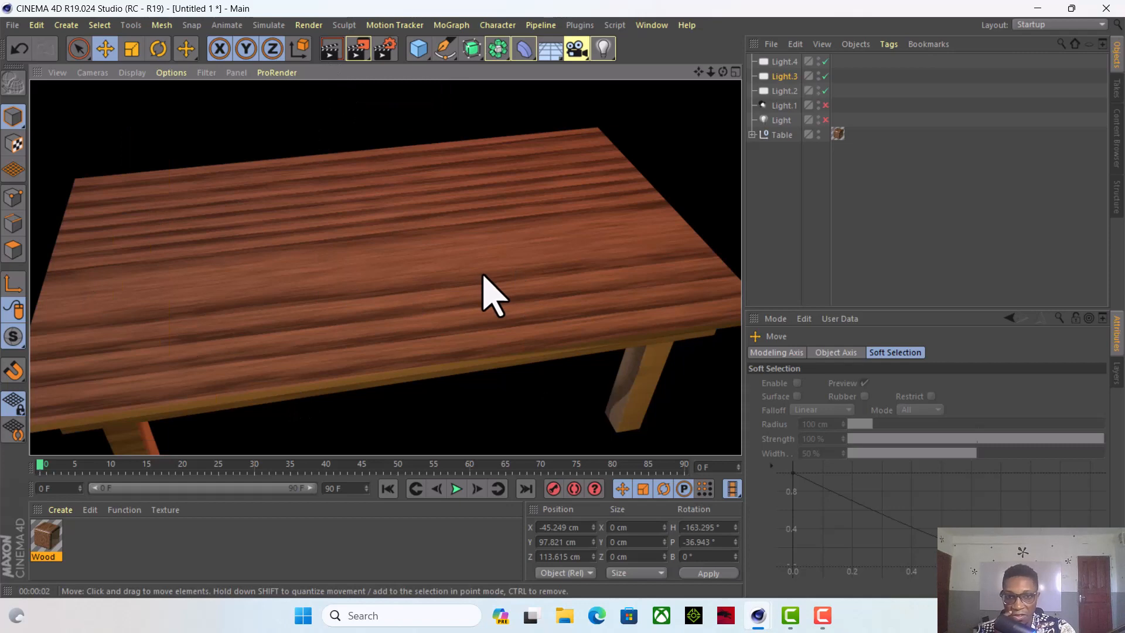
click(491, 248)
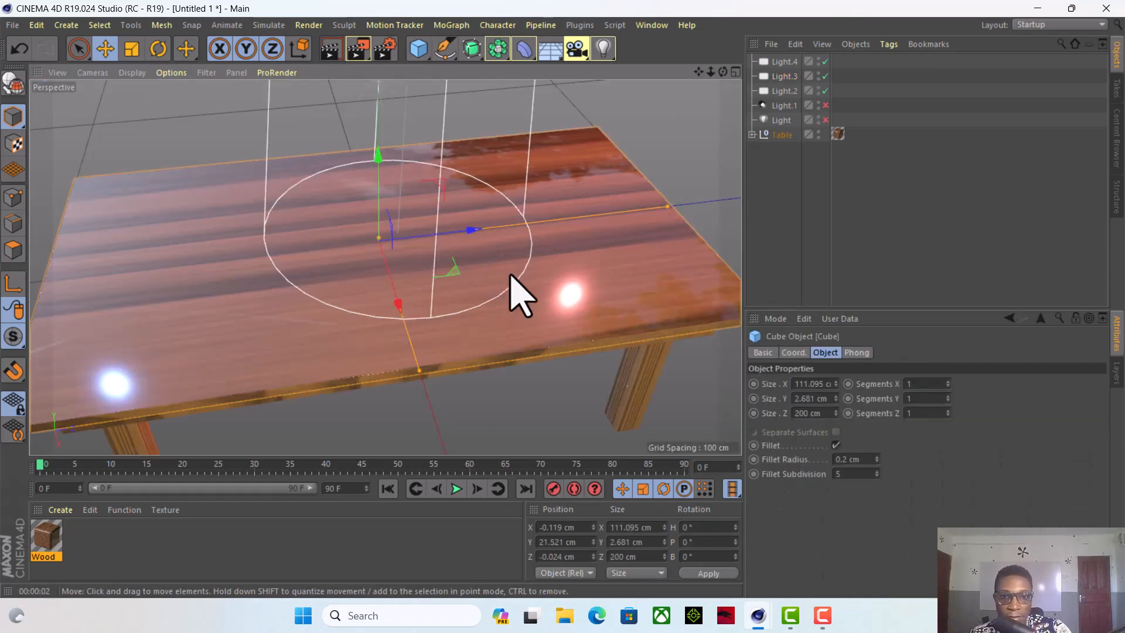
Disable the three area lights, hide the table and all five lights in the scene, and clear the selection.
scroll(408, 238, down, 5)
scroll(540, 200, down, 4)
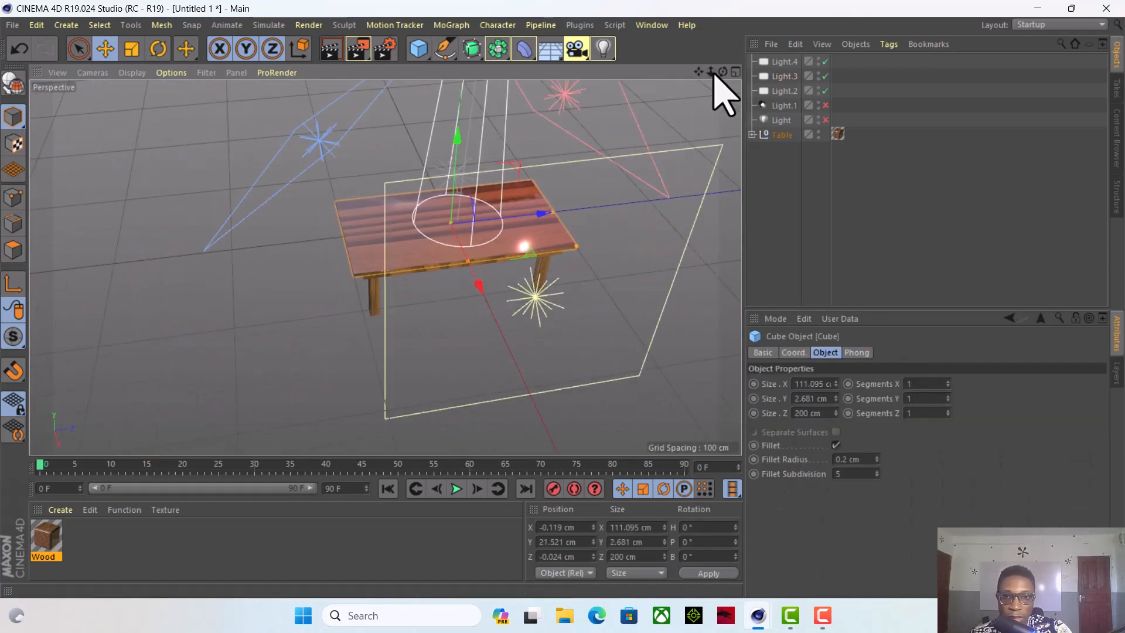
drag(723, 73, 747, 69)
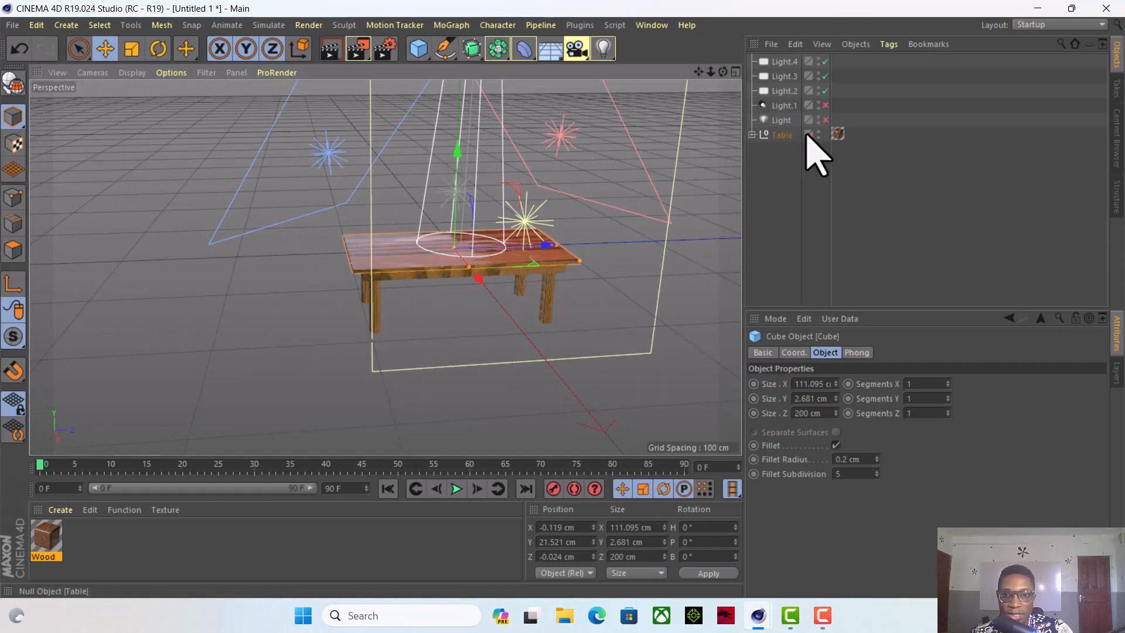
click(825, 76)
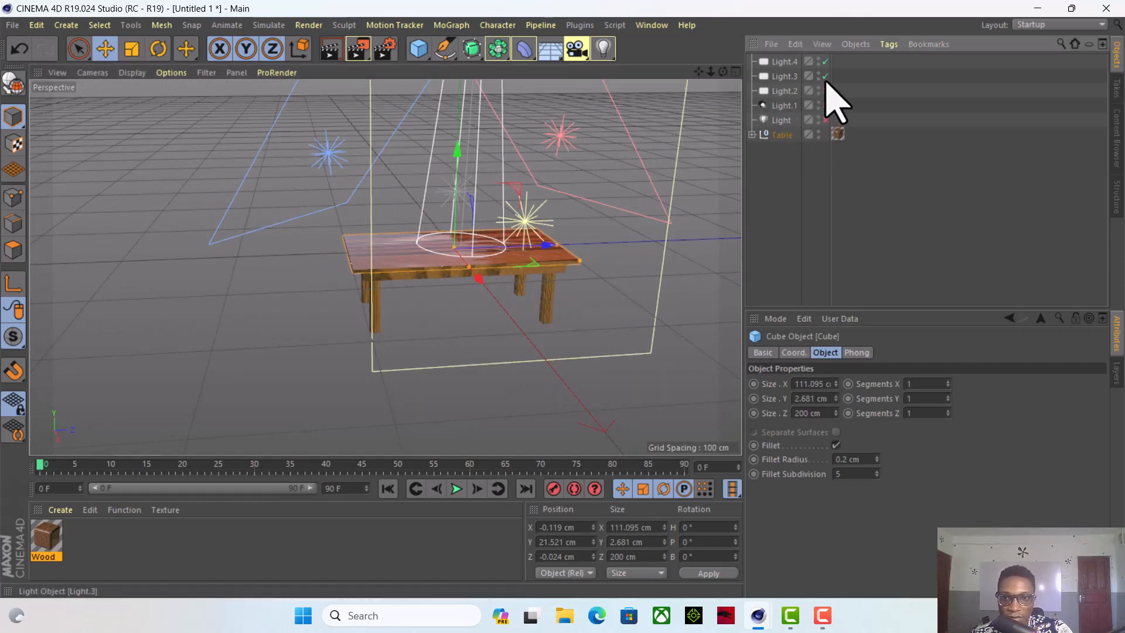
click(819, 132)
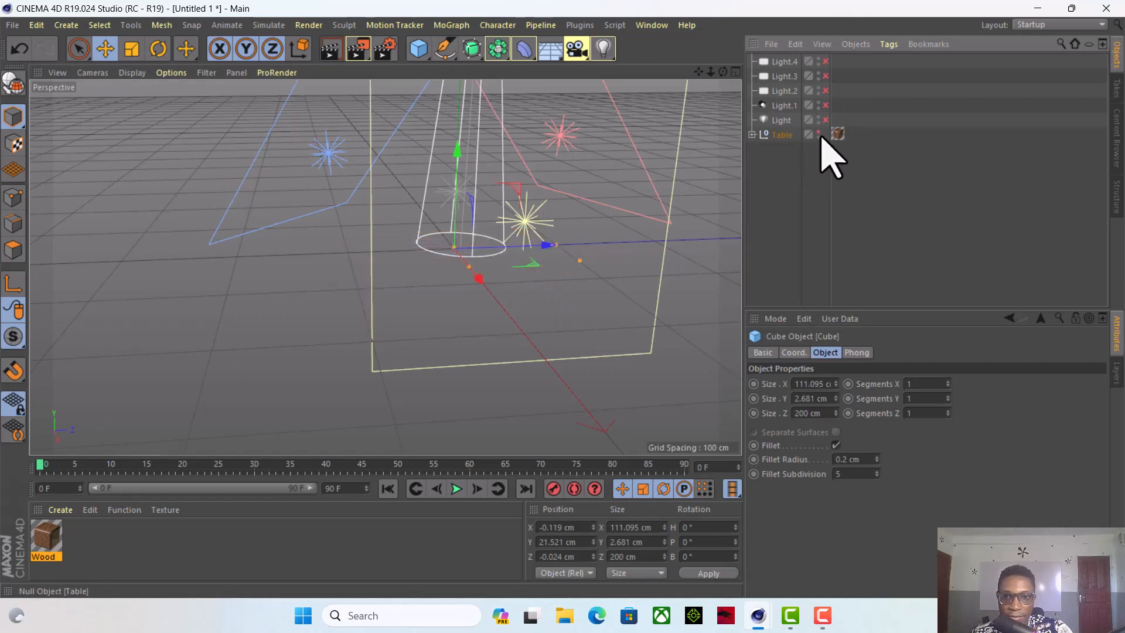
click(819, 118)
click(819, 103)
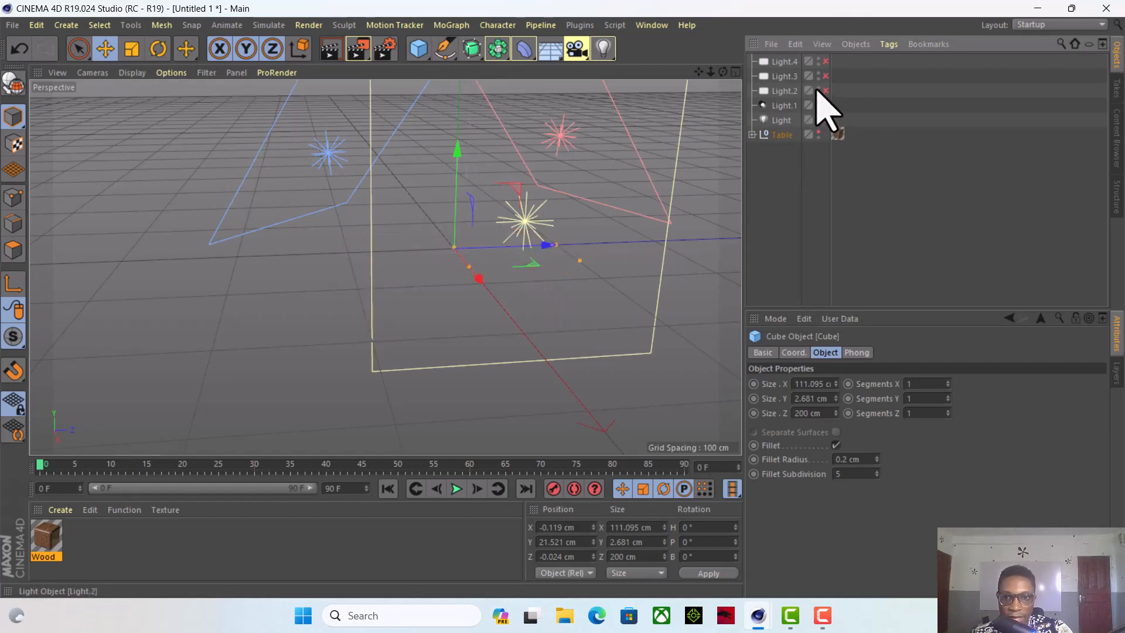
click(818, 90)
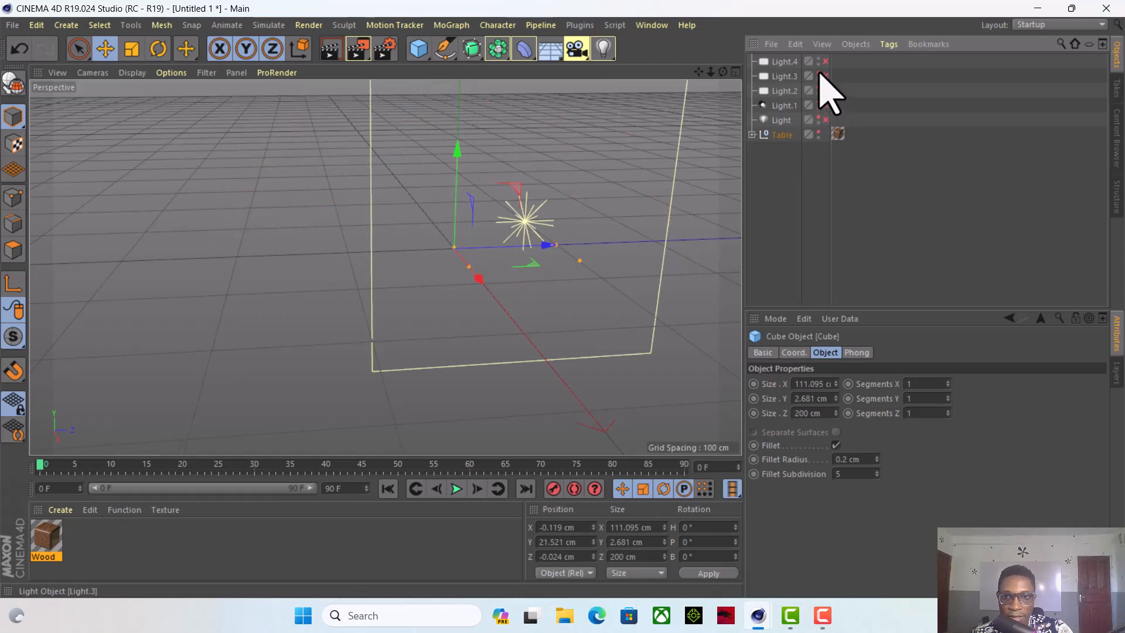
click(819, 60)
click(615, 251)
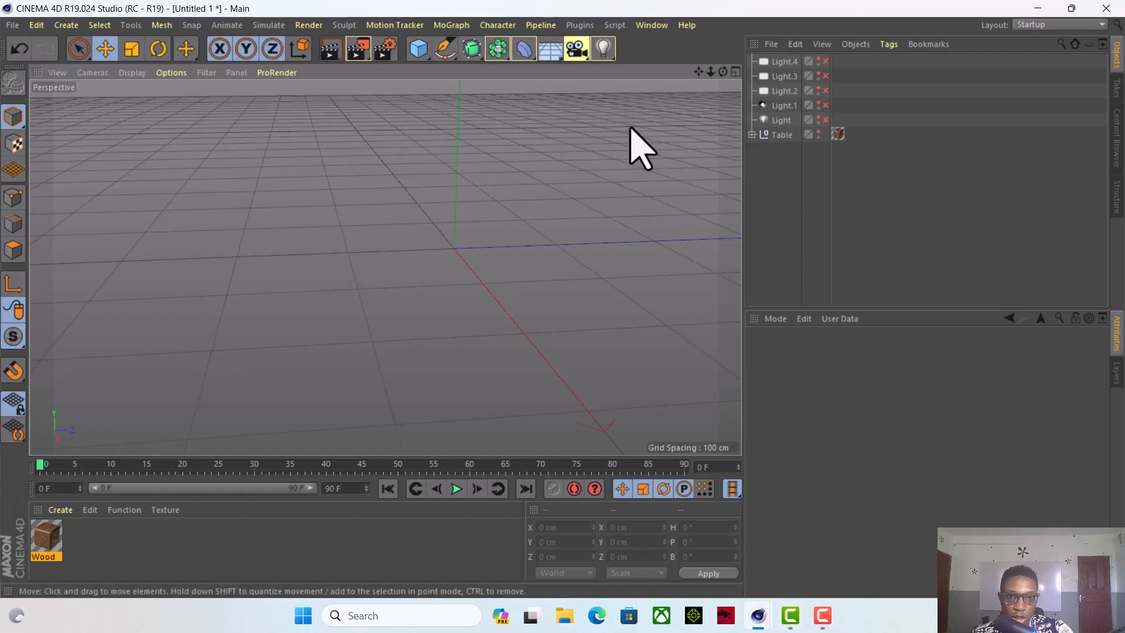
Add a cube at the origin, enlarge it to about 510 x 374 x 549 cm, and fillet its edges with a 40 cm radius.
click(420, 49)
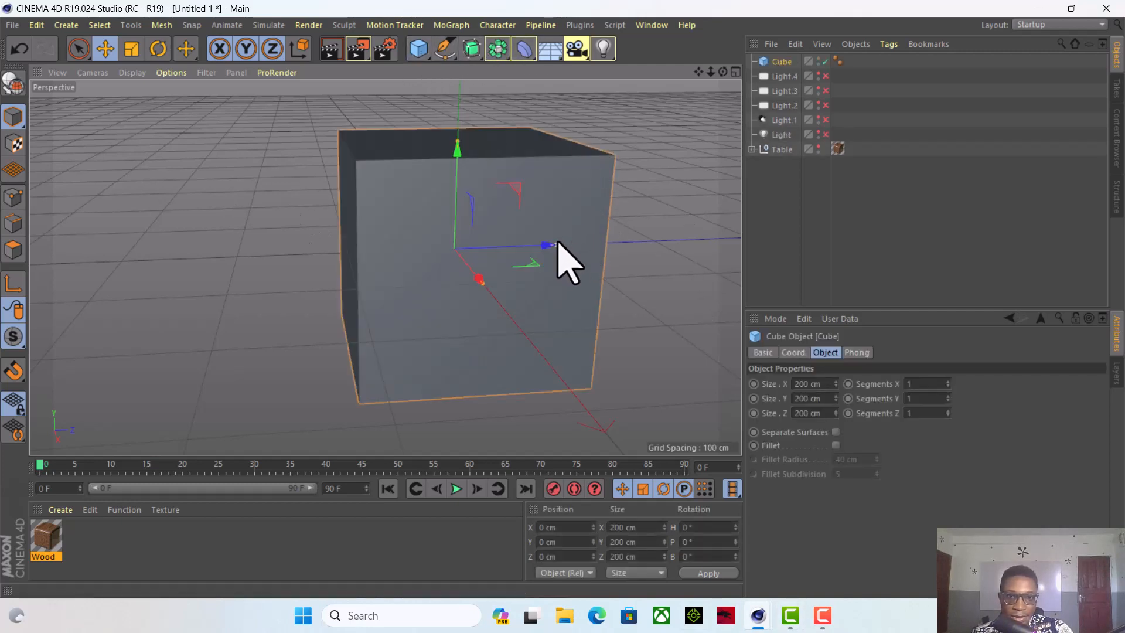
drag(556, 245, 726, 240)
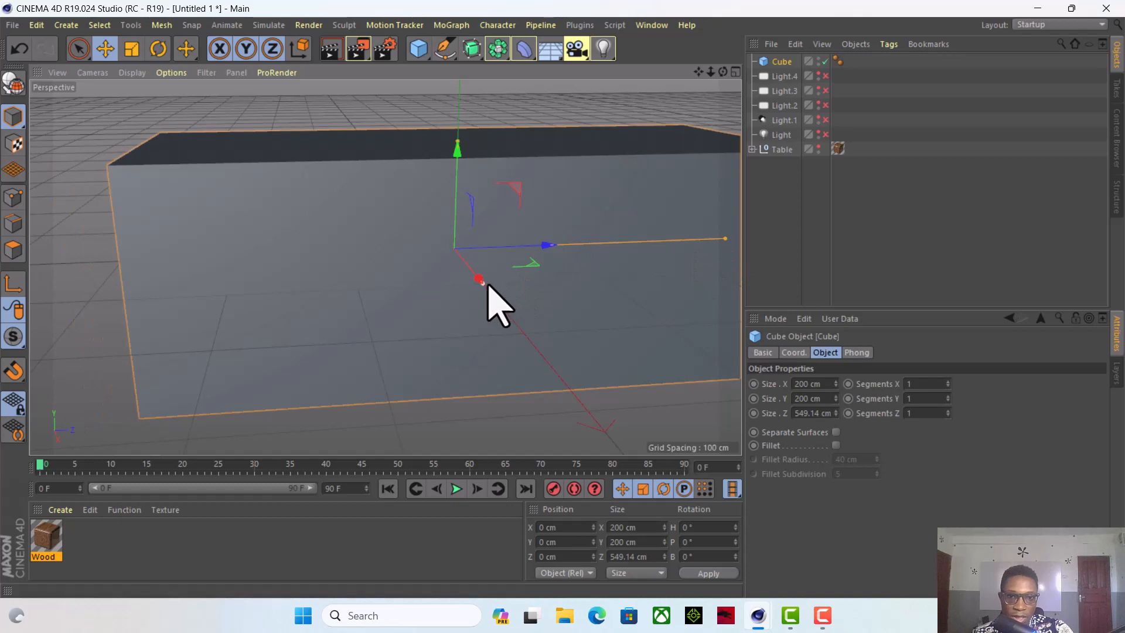
drag(480, 281, 556, 371)
drag(458, 142, 460, 81)
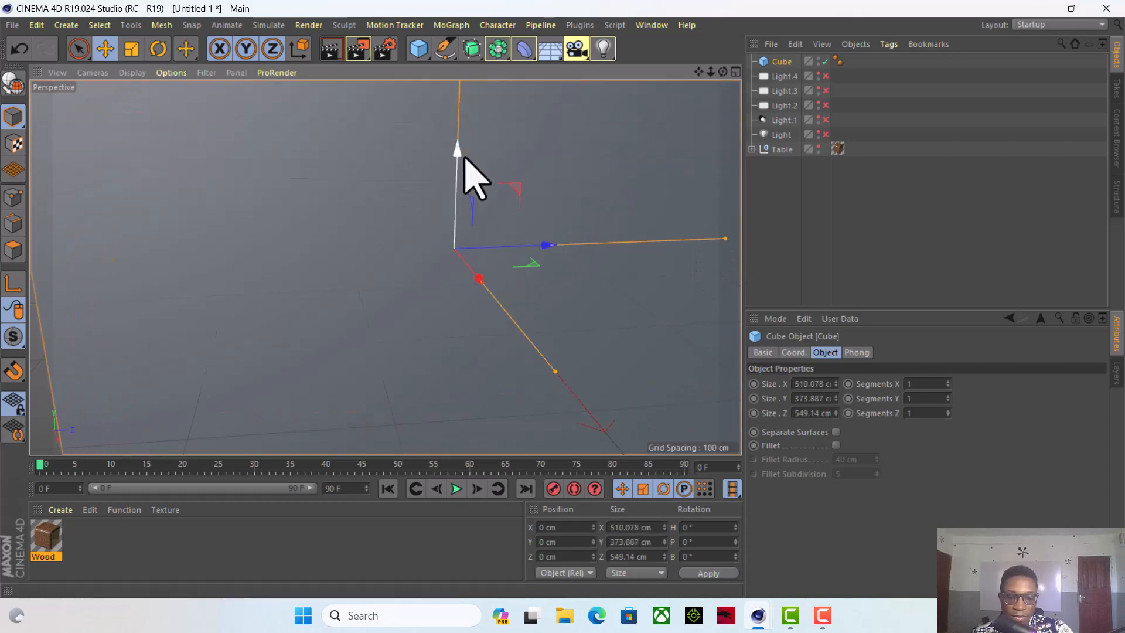
scroll(530, 326, down, 3)
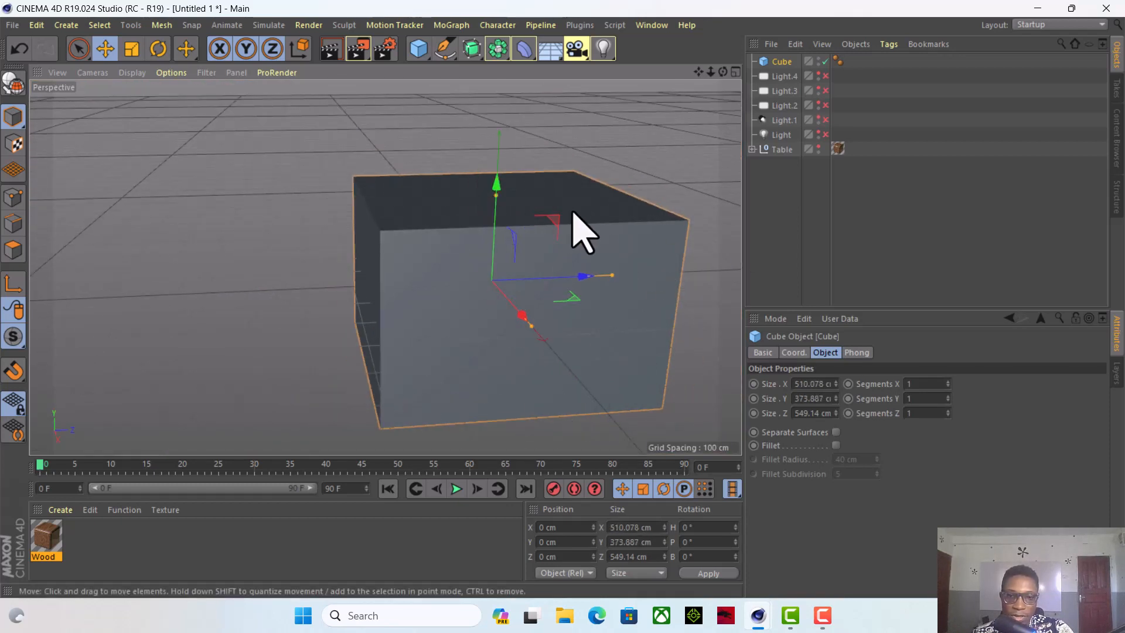
click(837, 446)
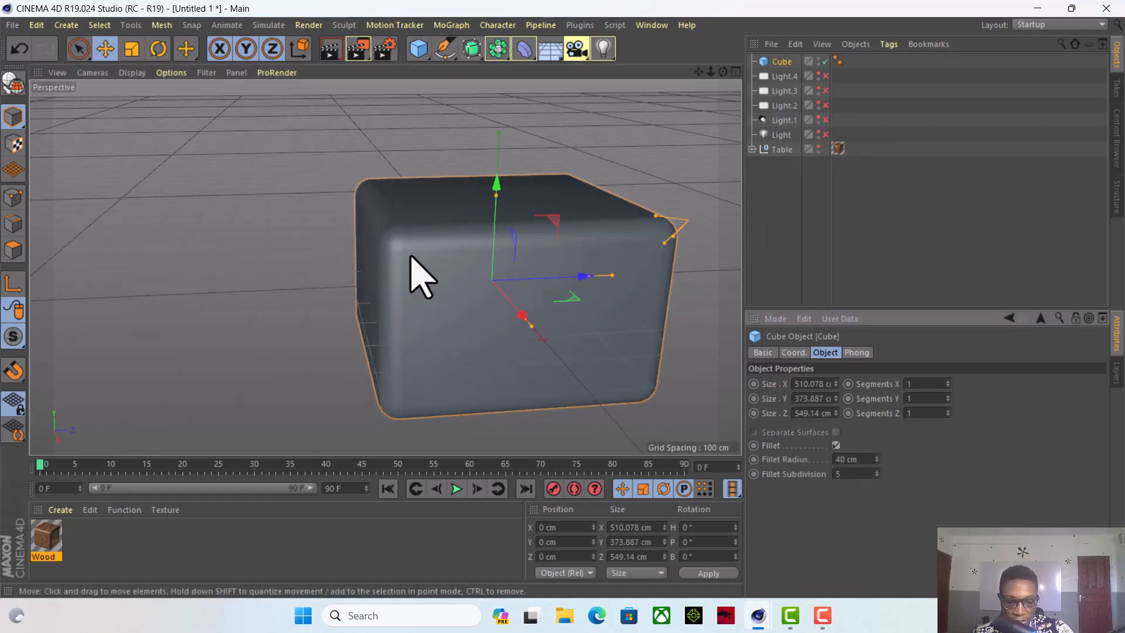
Convert the cube to an editable polygon object and delete its large front face and the rounded edge strip above it.
click(15, 85)
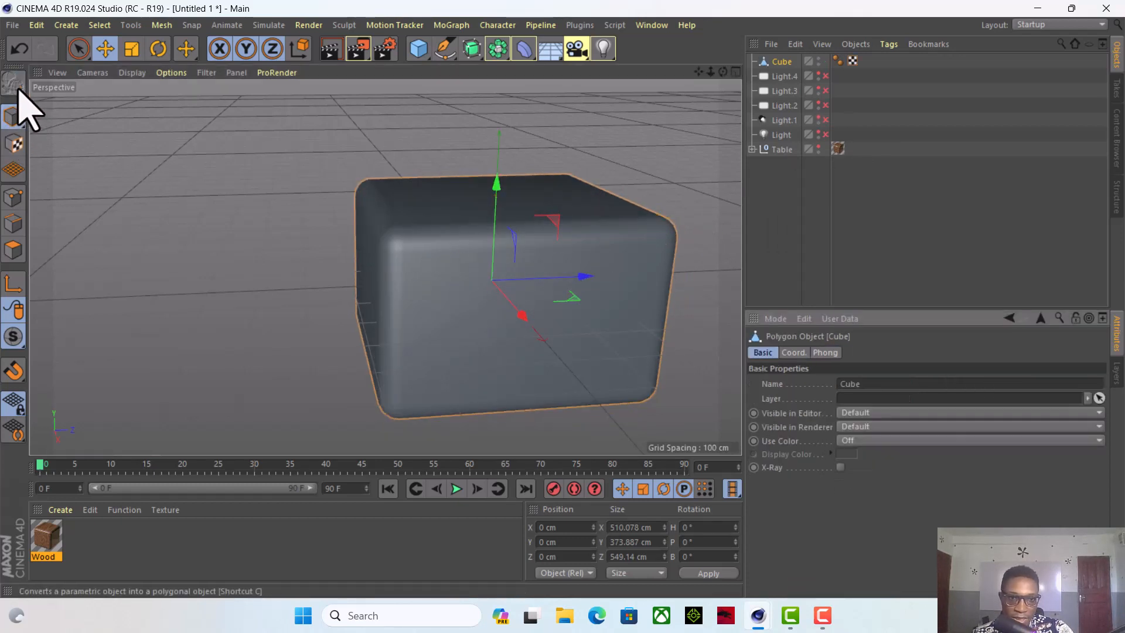
click(14, 251)
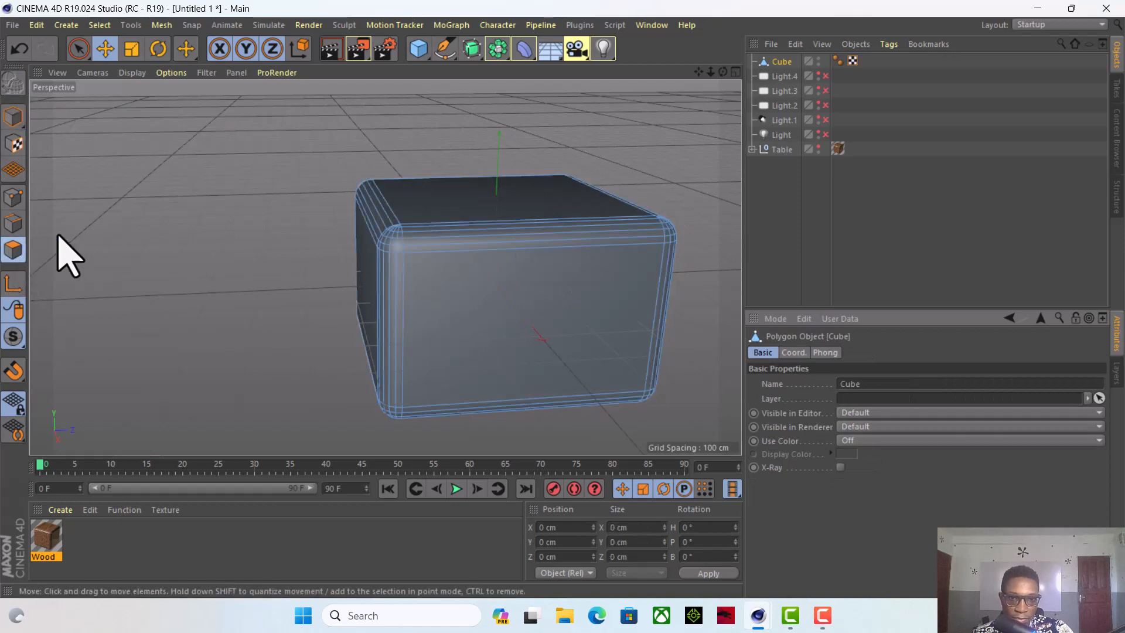
click(80, 49)
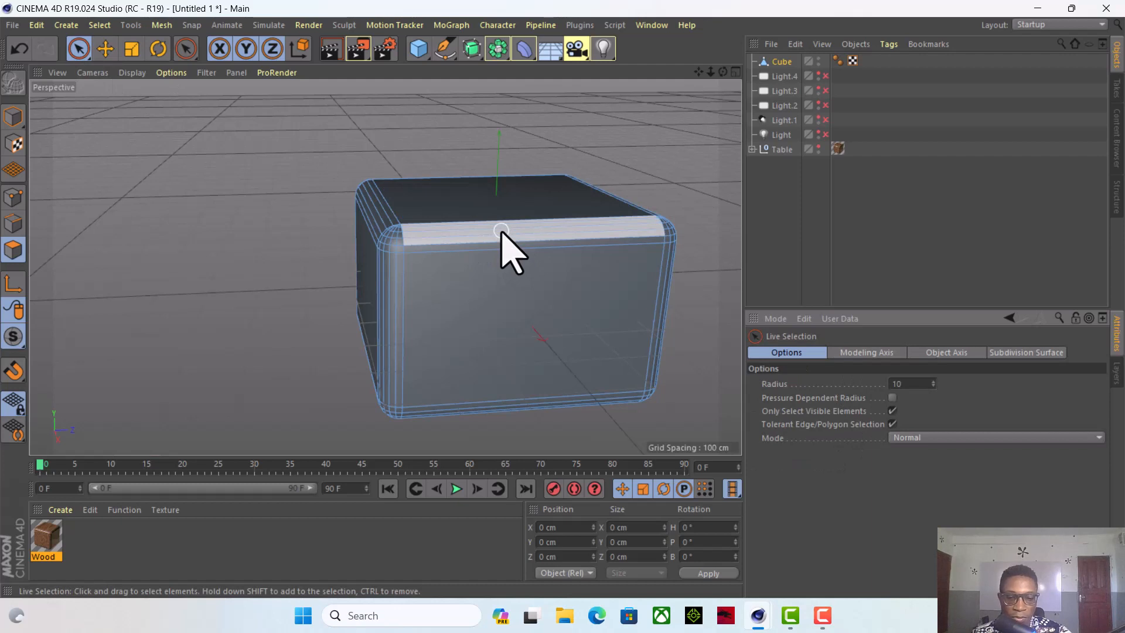
click(502, 231)
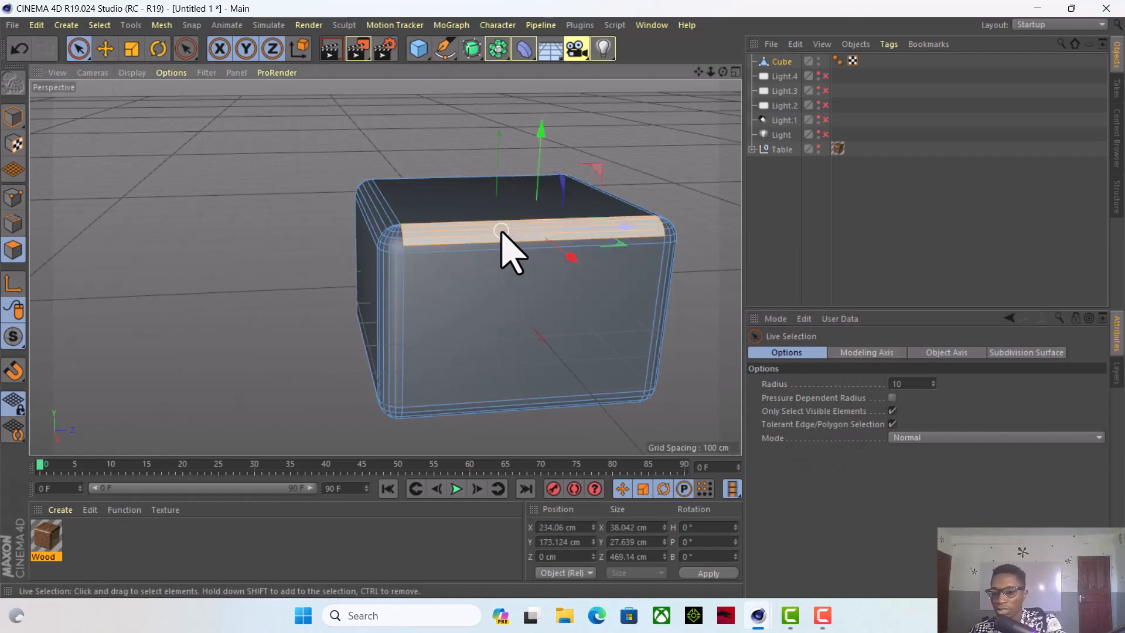
key(Delete)
click(525, 241)
key(Delete)
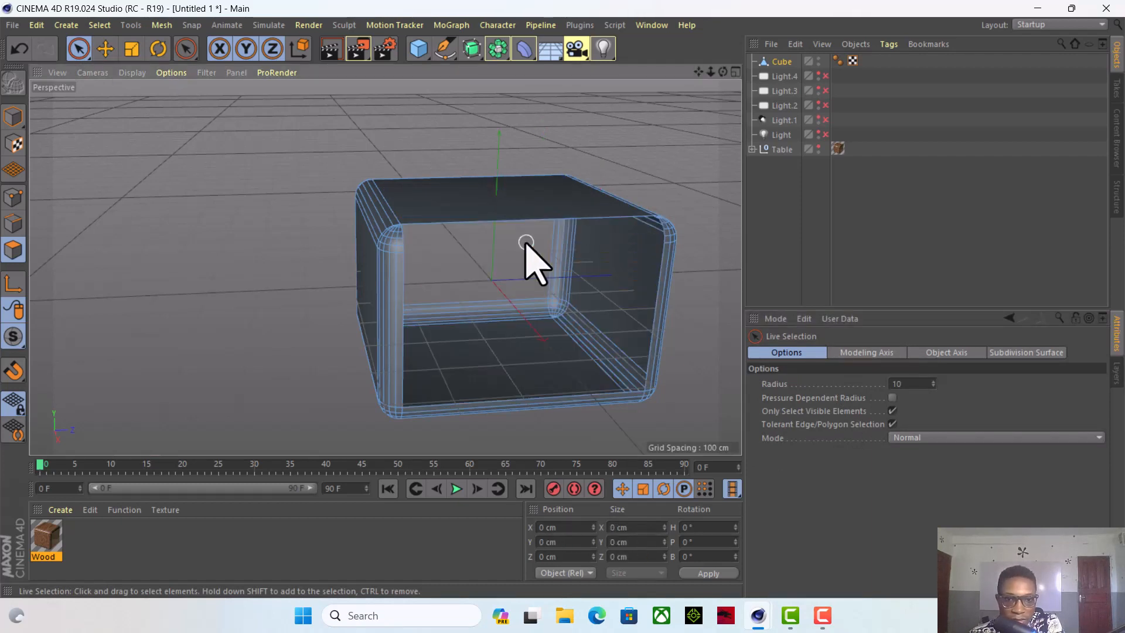
Delete the box's large top face and make the table and all five lights visible again.
click(498, 212)
key(Delete)
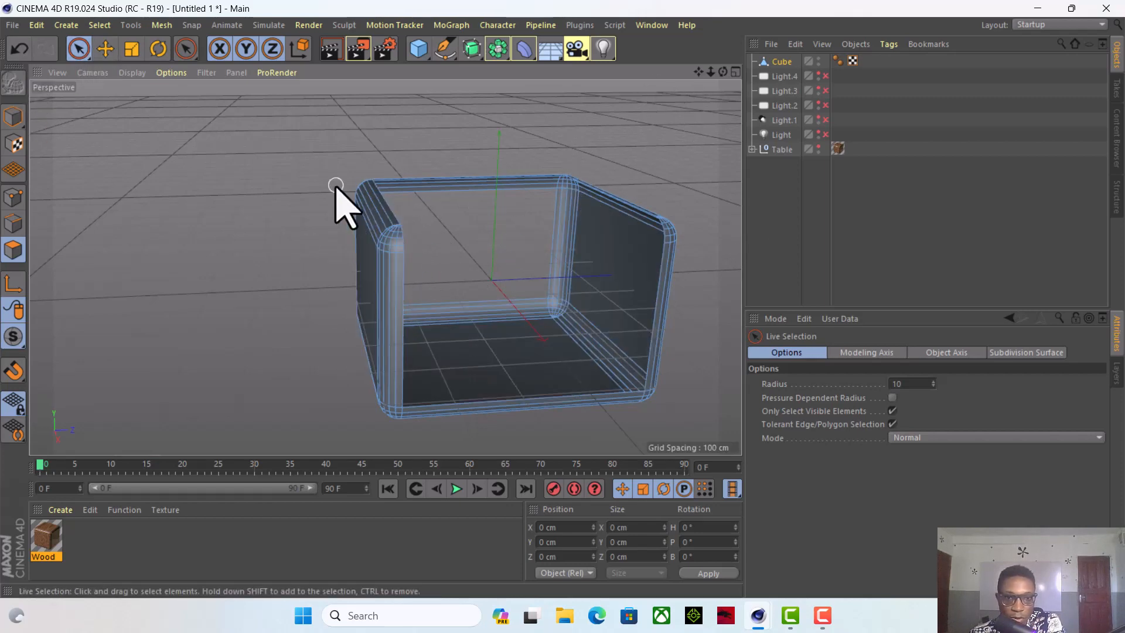
drag(723, 71, 603, 44)
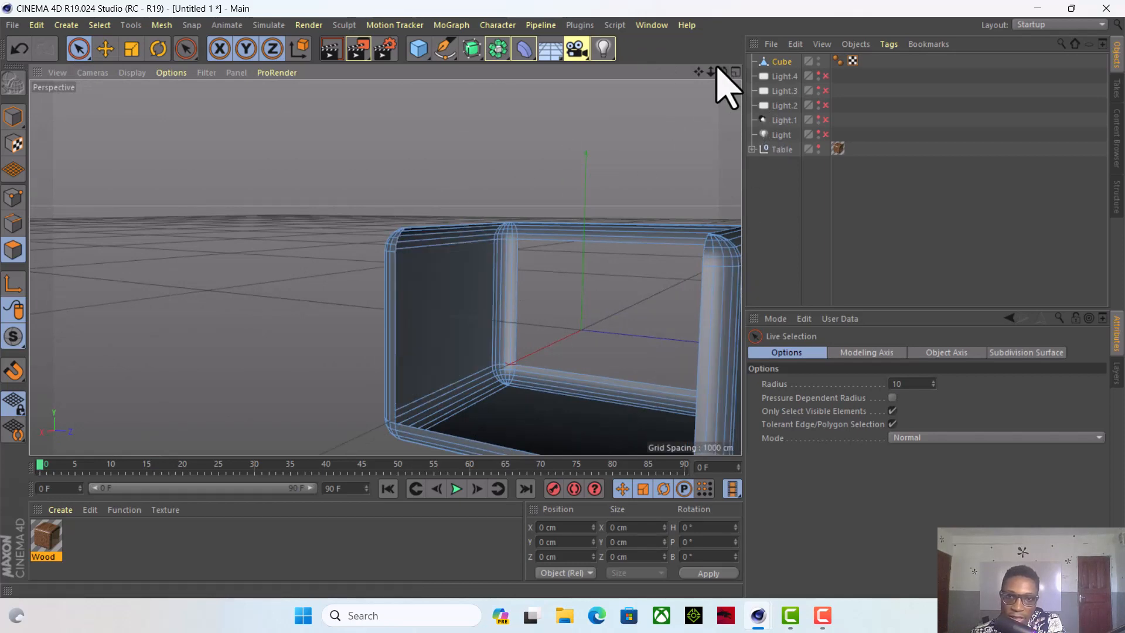
drag(723, 72, 386, 267)
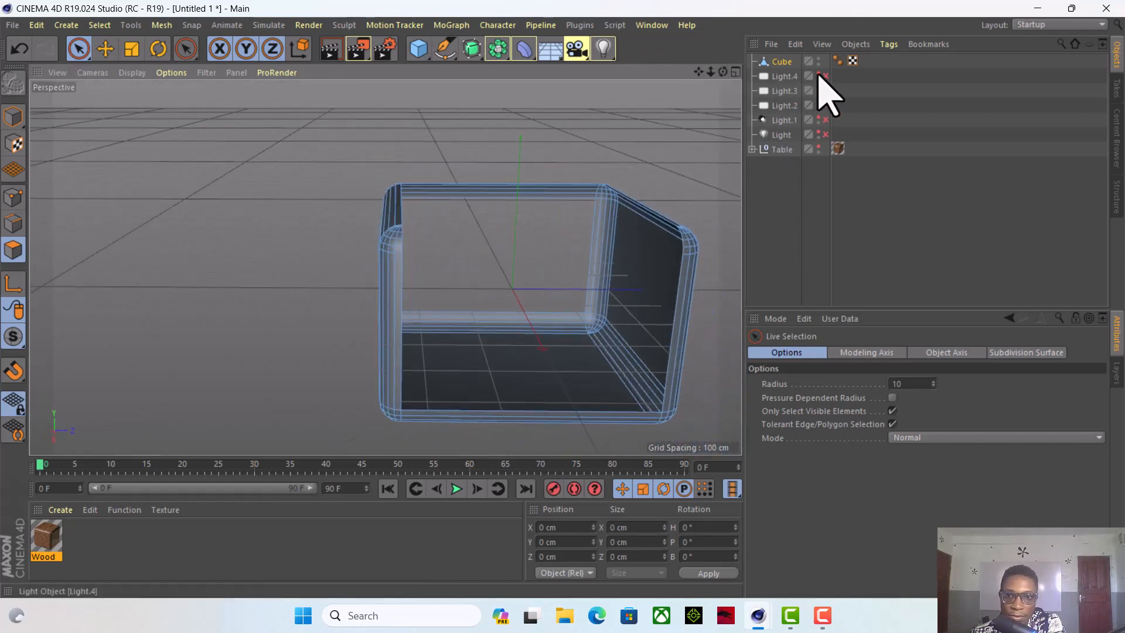
drag(819, 145, 819, 148)
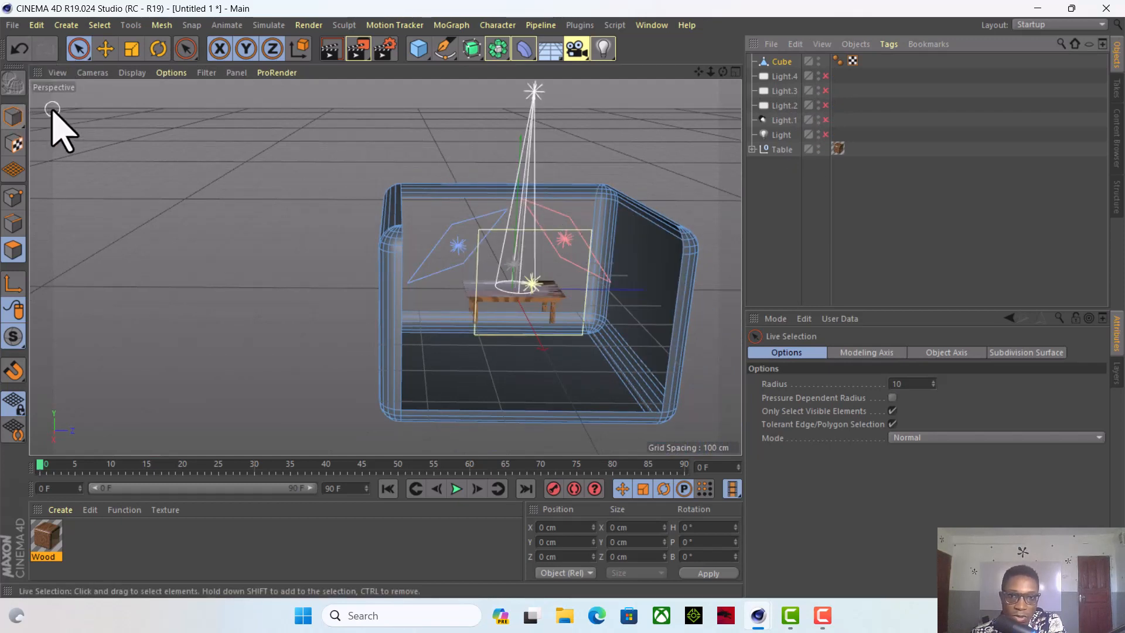
Try to move the whole box around the table, to about X 200, Y 121 and Z 21 cm.
click(13, 116)
click(782, 62)
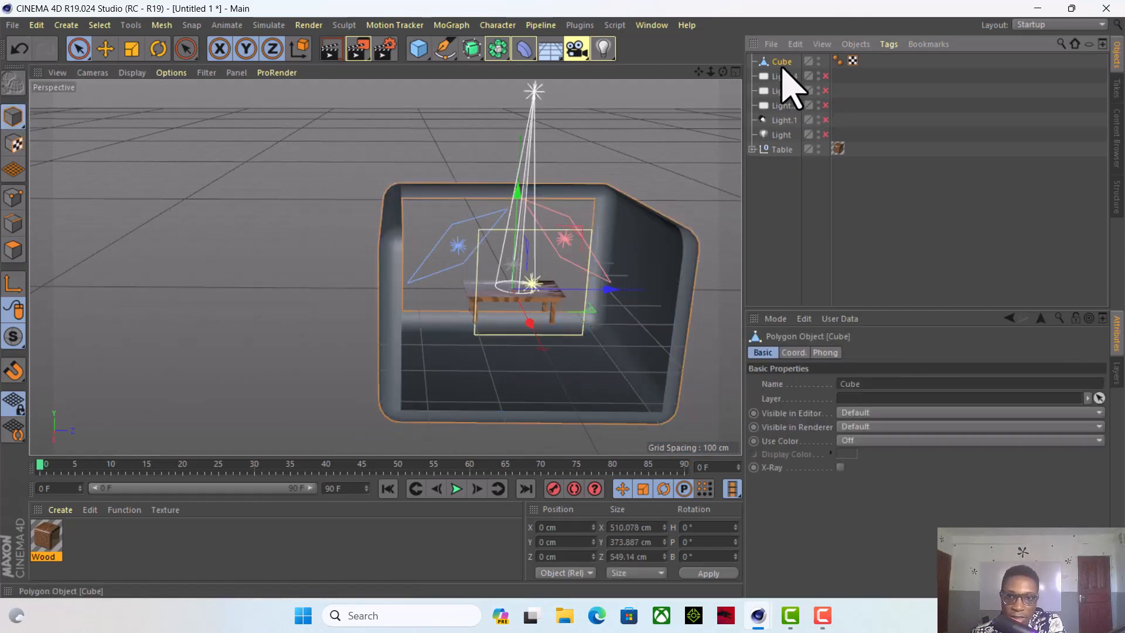
drag(530, 323, 532, 300)
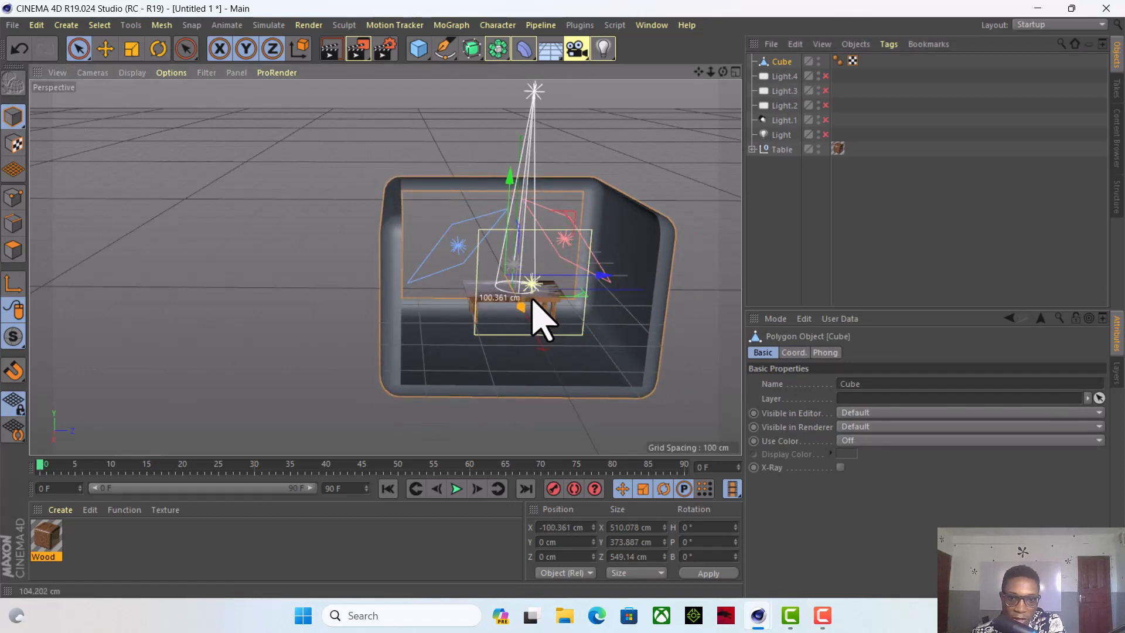
drag(599, 278, 608, 279)
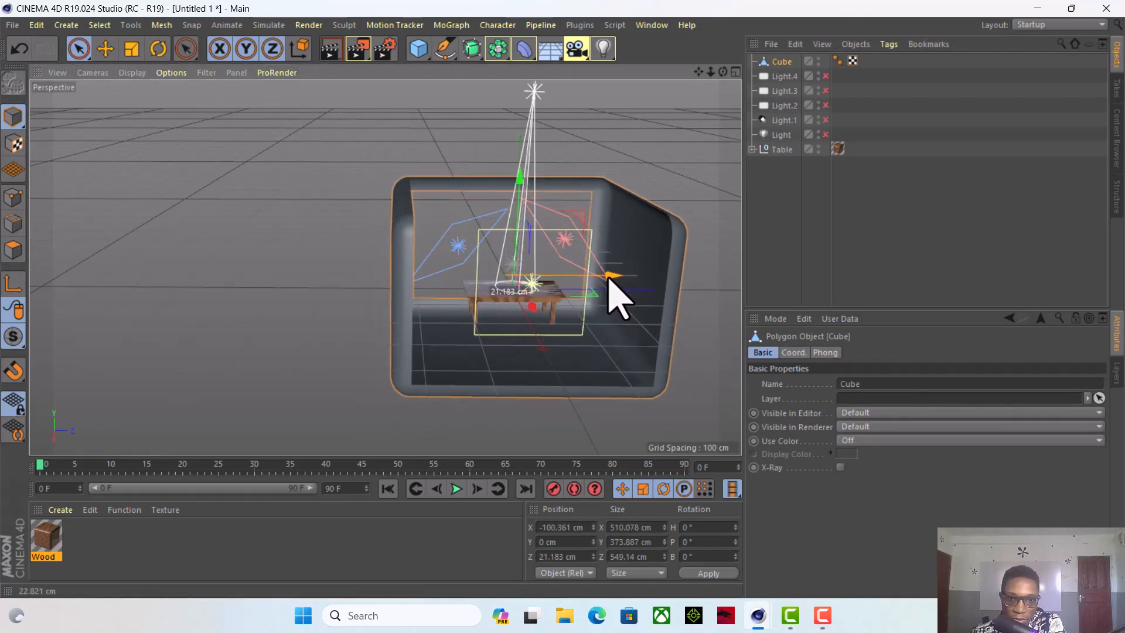
scroll(578, 333, up, 6)
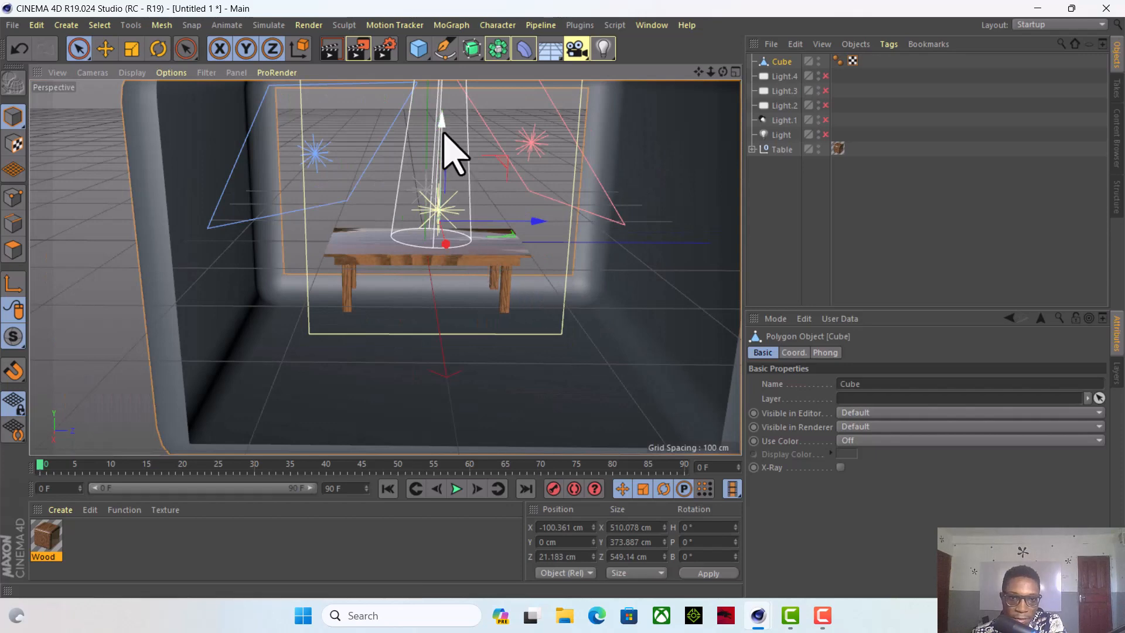
drag(445, 130, 528, 196)
scroll(527, 195, down, 5)
scroll(527, 193, up, 4)
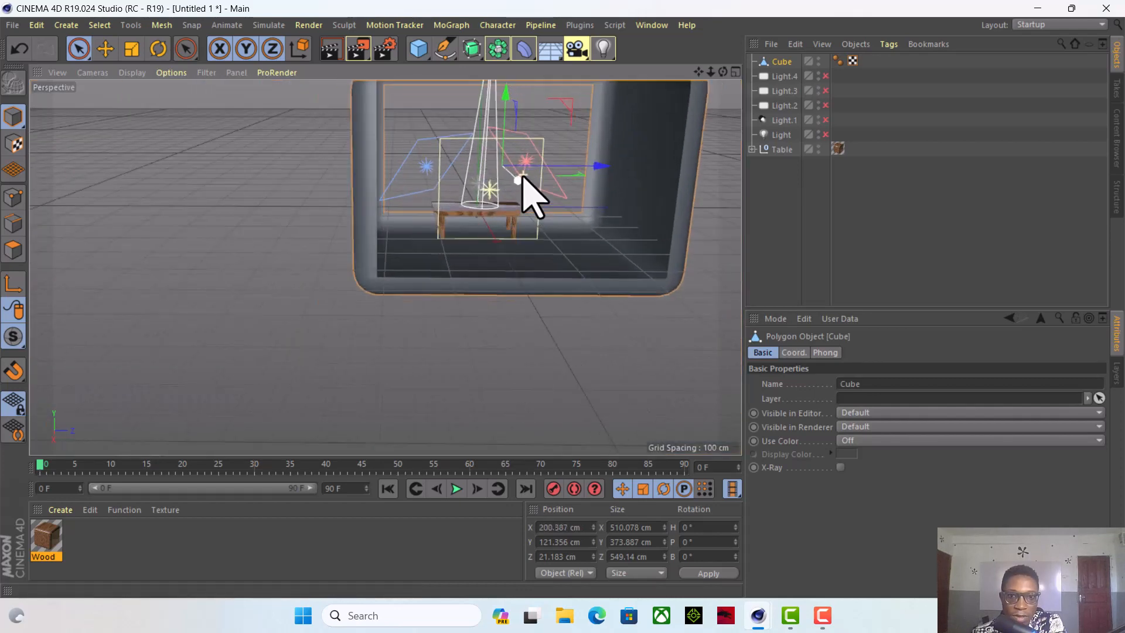
Undo the box moves, the visibility changes and the deletions of its top and front faces.
key(ctrl+z)
key(ctrl+z)
key(ctrl+z)
key(ctrl+z)
key(ctrl+z)
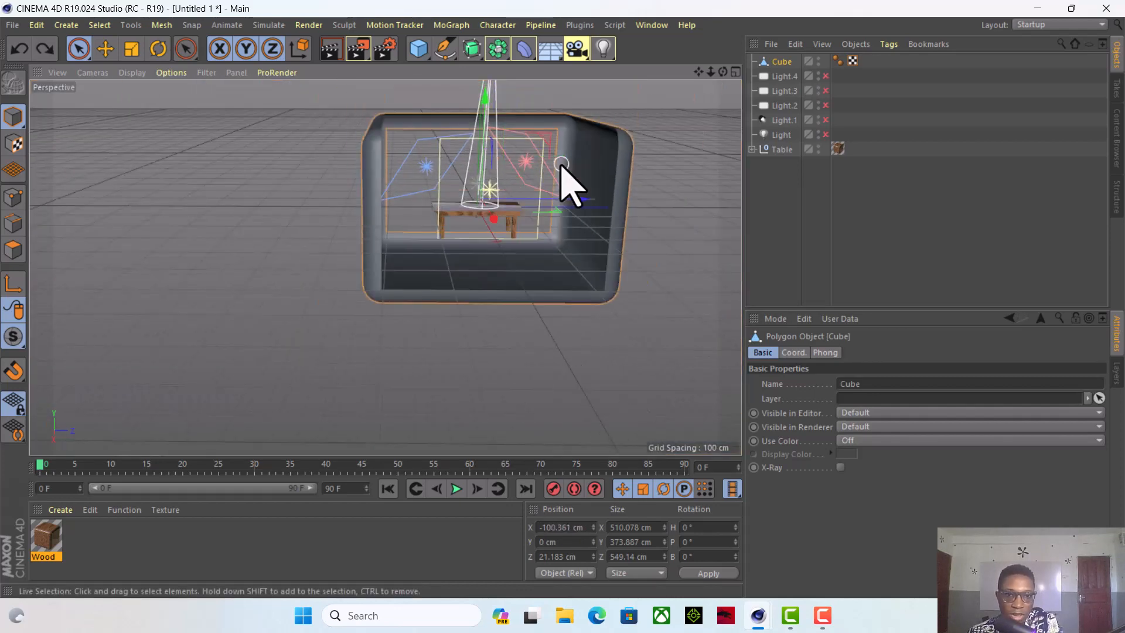
key(ctrl+z)
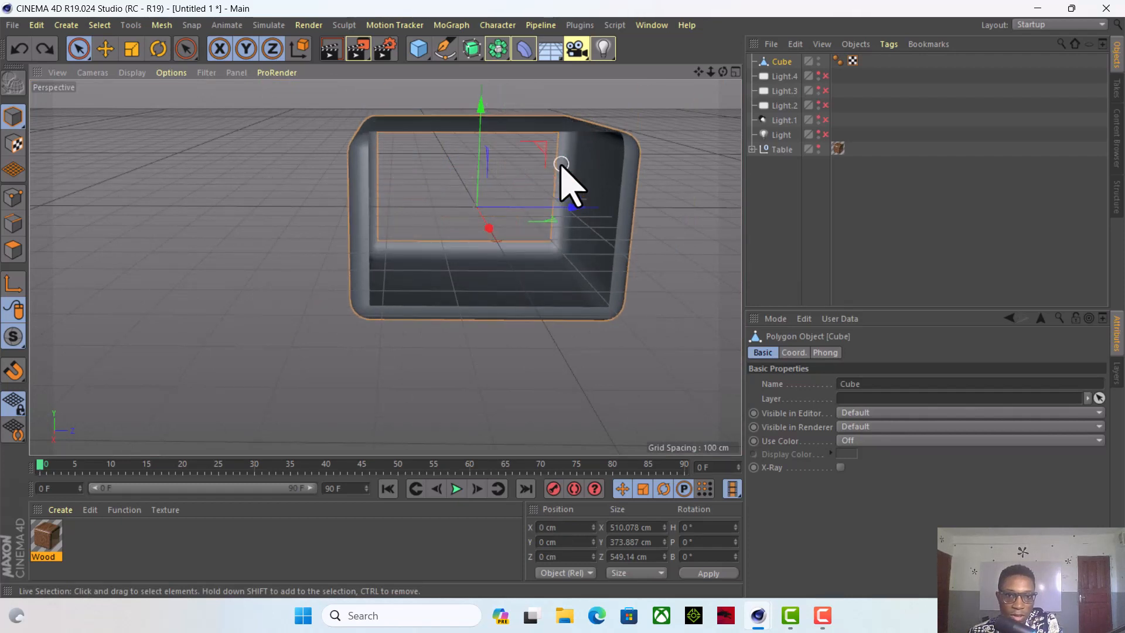
key(ctrl+z)
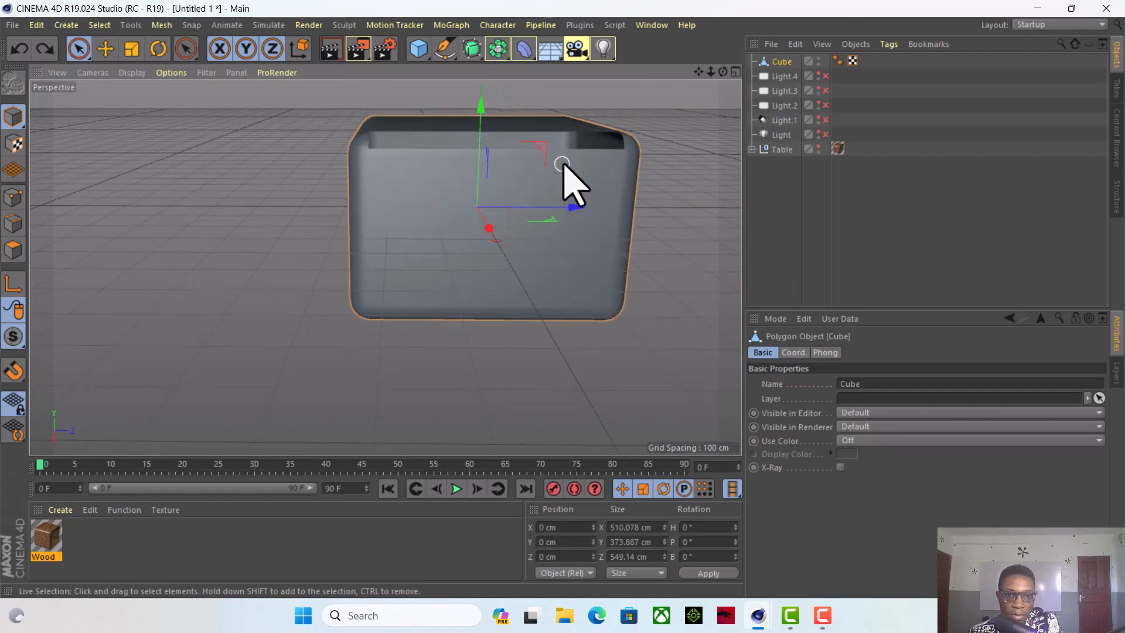
Delete the cube's large front face, its top face and the remaining rounded strip along the upper front edge.
drag(723, 73, 706, 97)
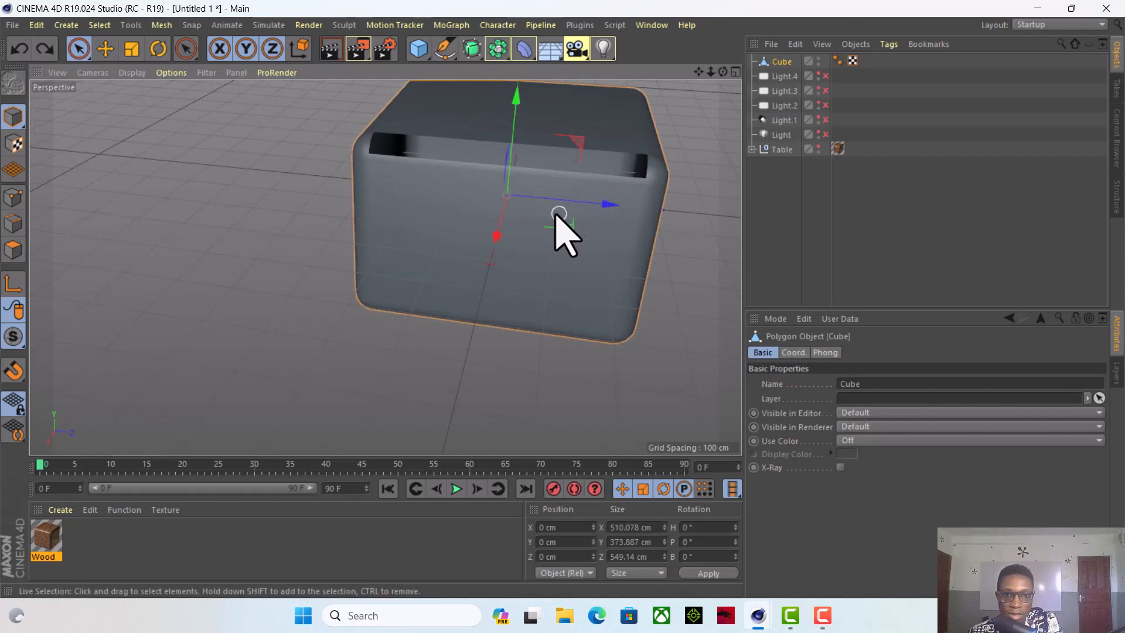
click(13, 249)
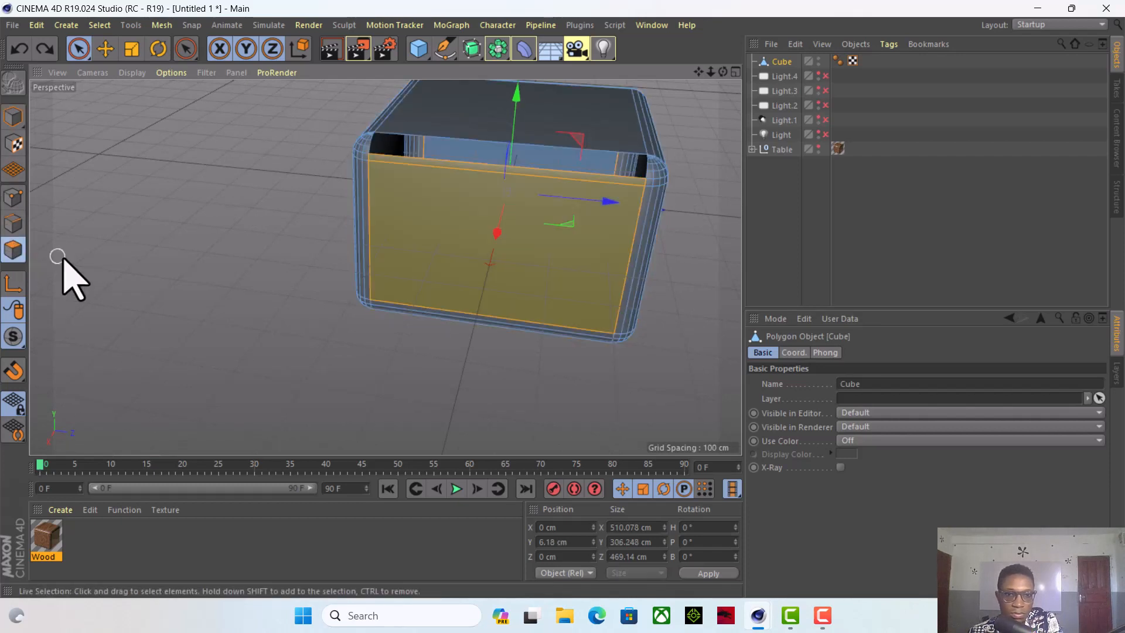
click(489, 240)
key(Delete)
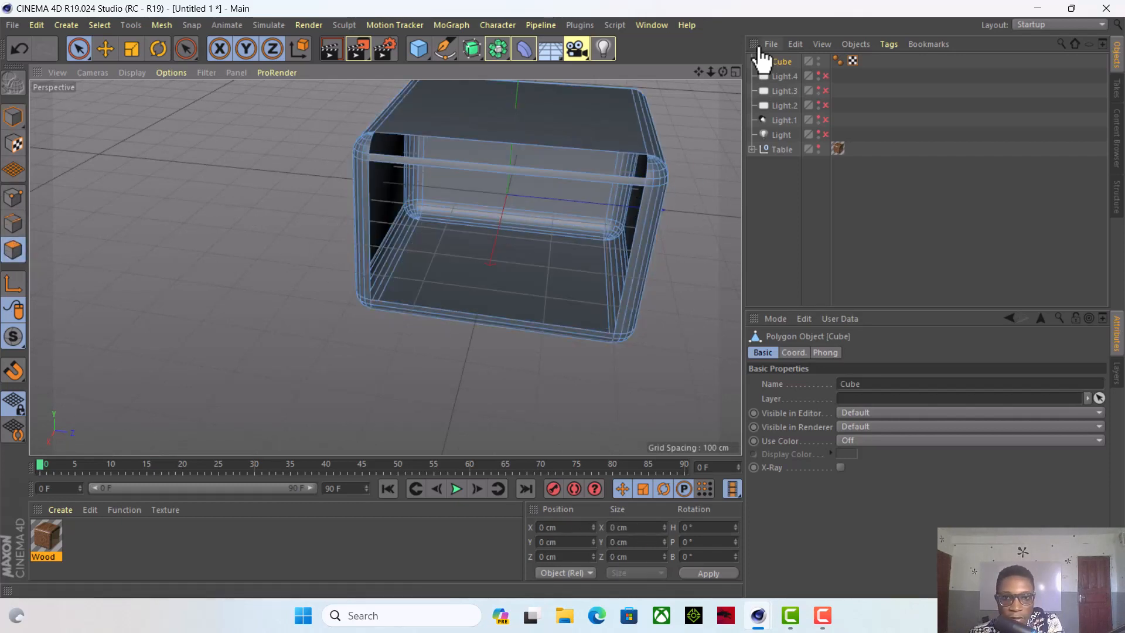
drag(725, 73, 752, 142)
click(568, 145)
key(Delete)
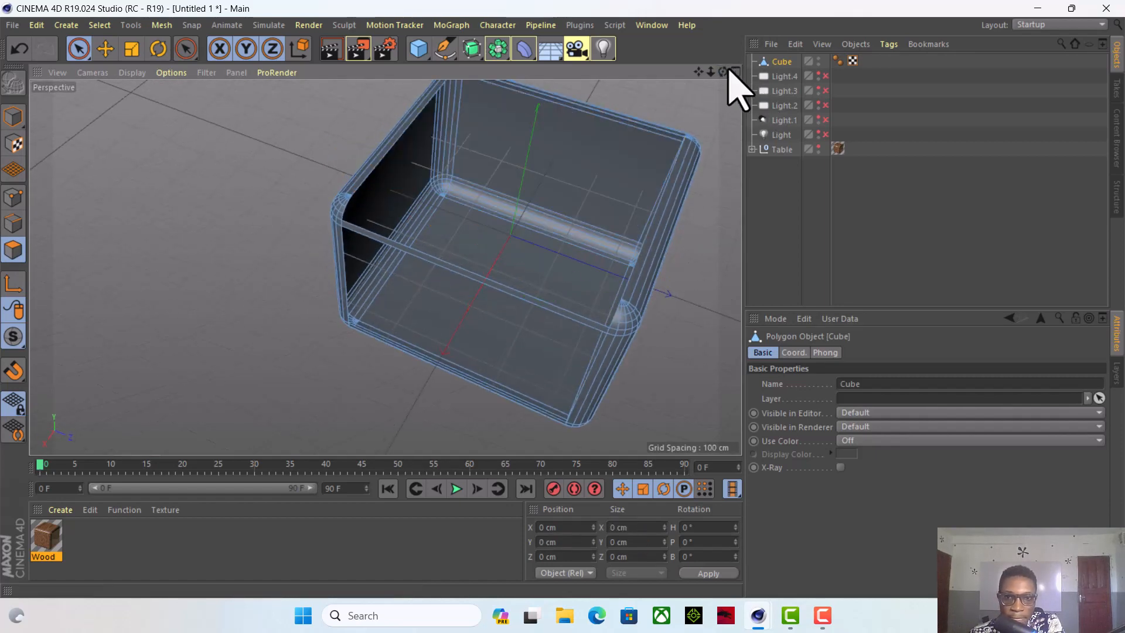
drag(724, 71, 472, 100)
click(251, 188)
key(Delete)
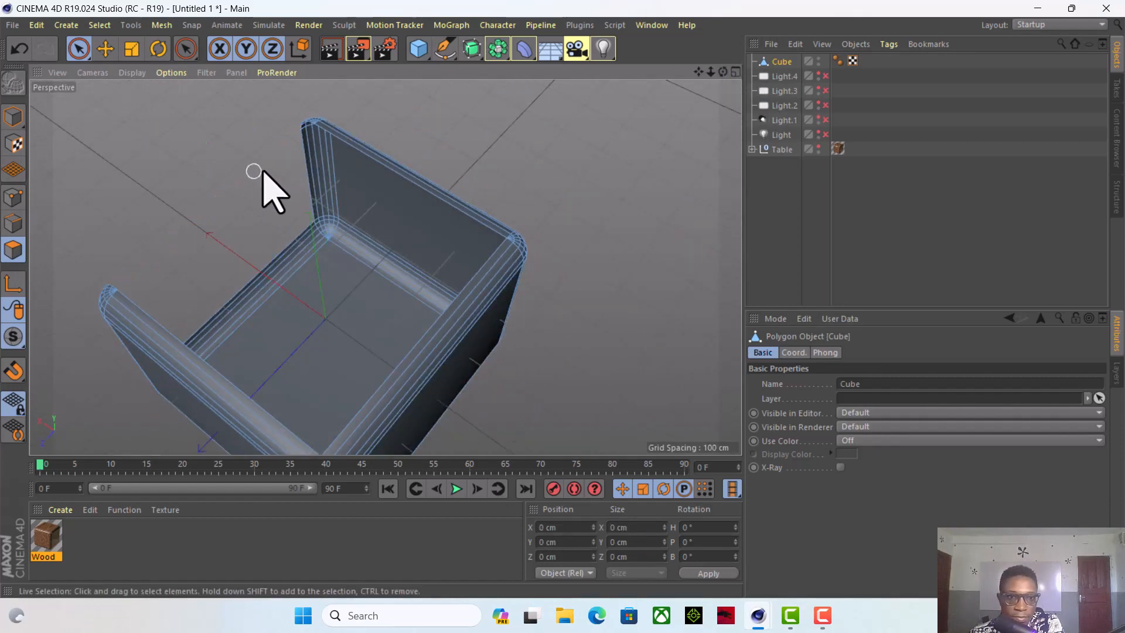
Make the hidden table and all five lights visible in the scene.
drag(725, 71, 385, 265)
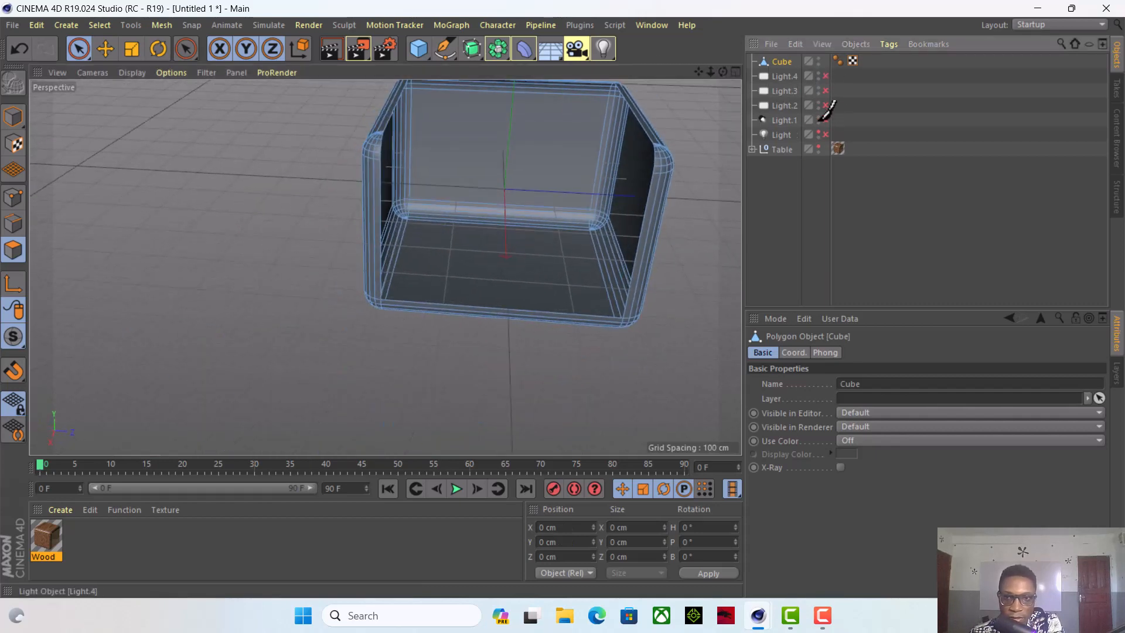
drag(820, 150, 820, 148)
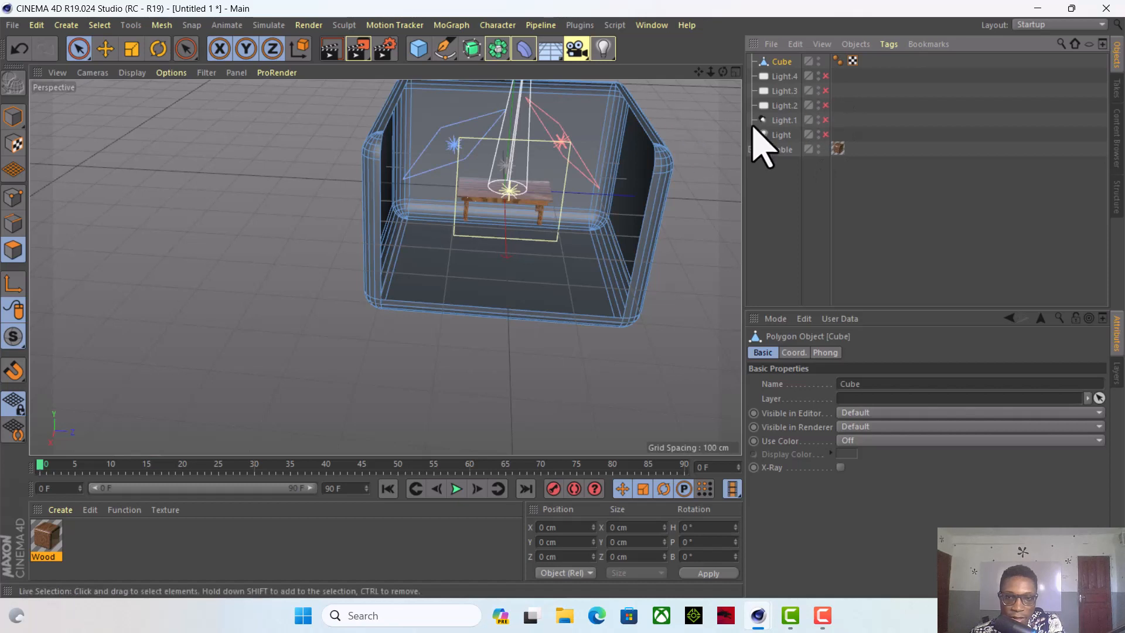
Move the whole box up and forward so it encloses the table, to about X 123, Y 124 and Z 0 cm.
drag(724, 71, 712, 88)
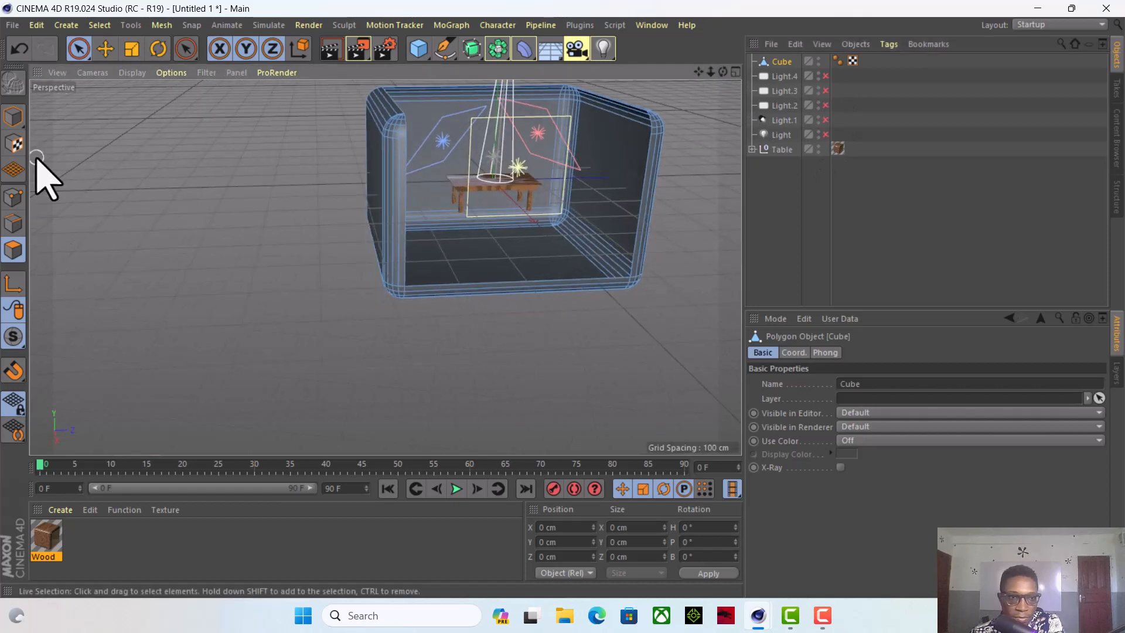
click(13, 116)
drag(502, 113, 502, 54)
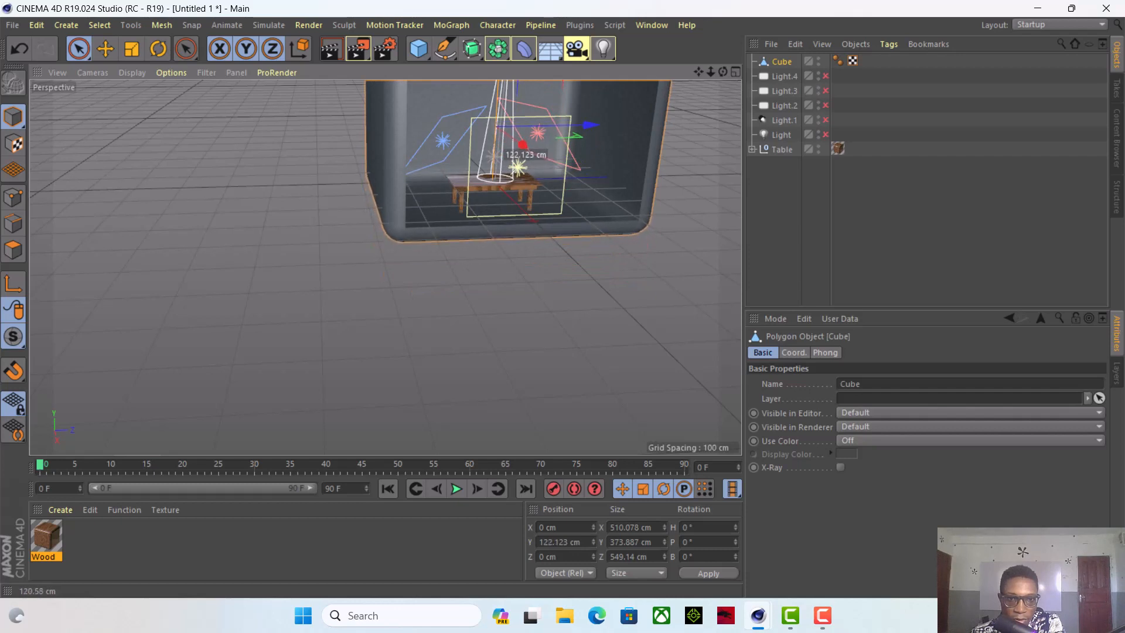
drag(520, 156, 540, 193)
scroll(496, 187, up, 5)
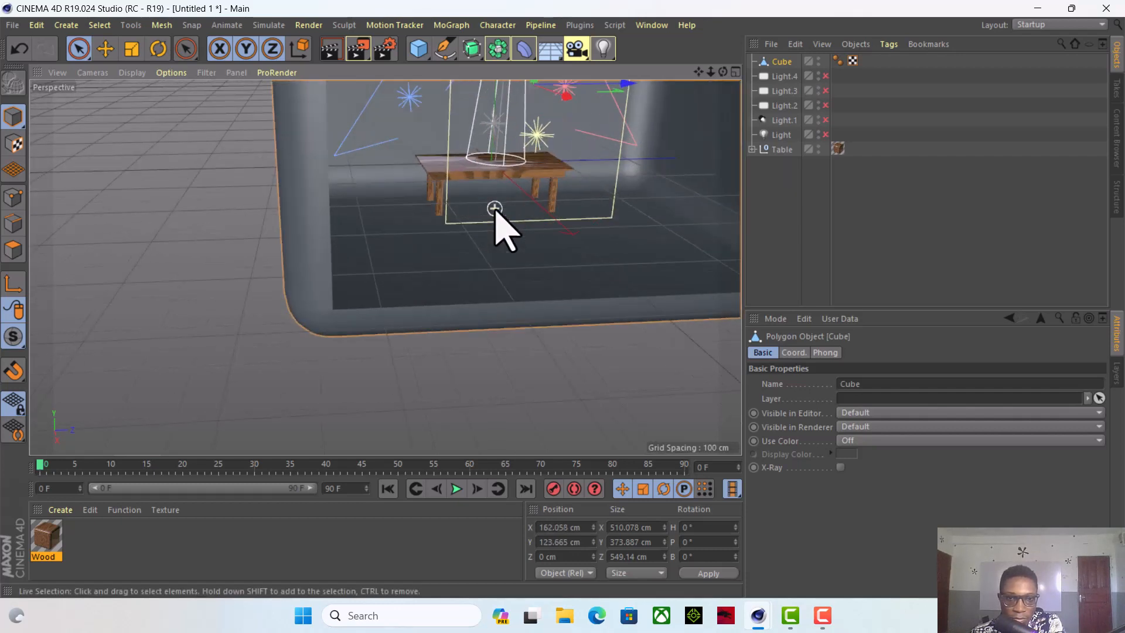
scroll(500, 202, down, 2)
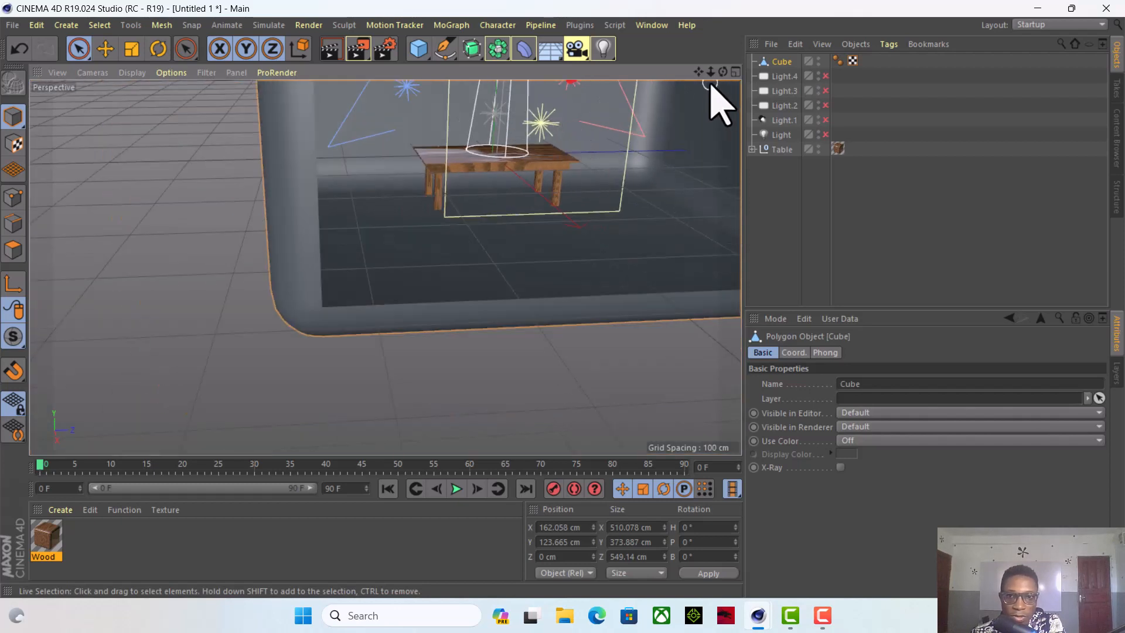
drag(699, 73, 703, 154)
drag(573, 185, 560, 175)
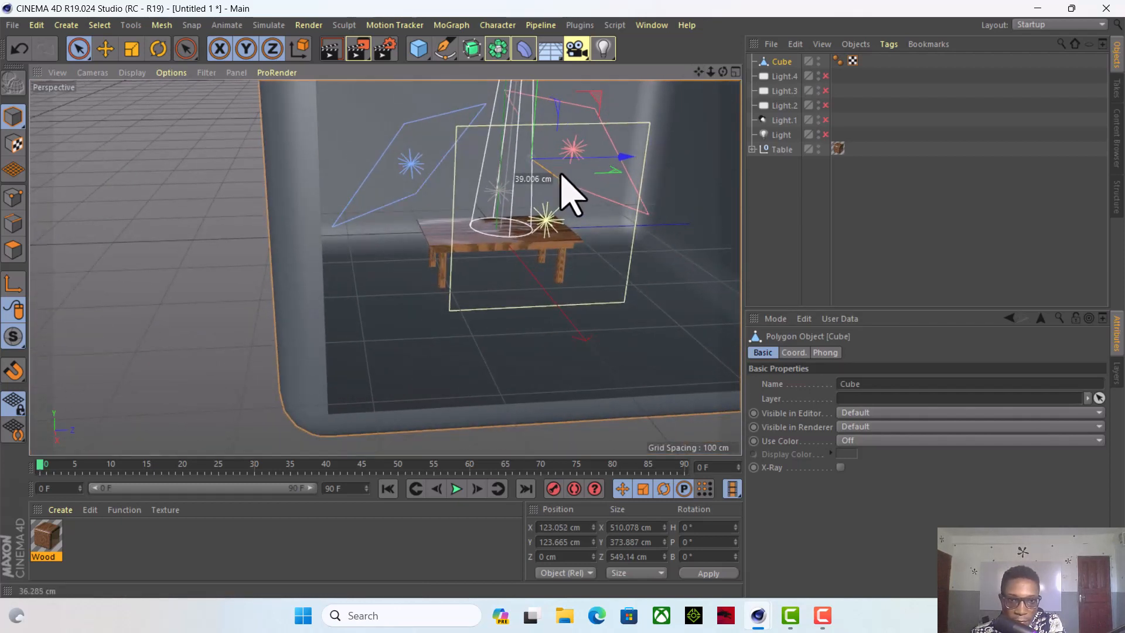
drag(543, 105, 540, 93)
drag(723, 72, 719, 80)
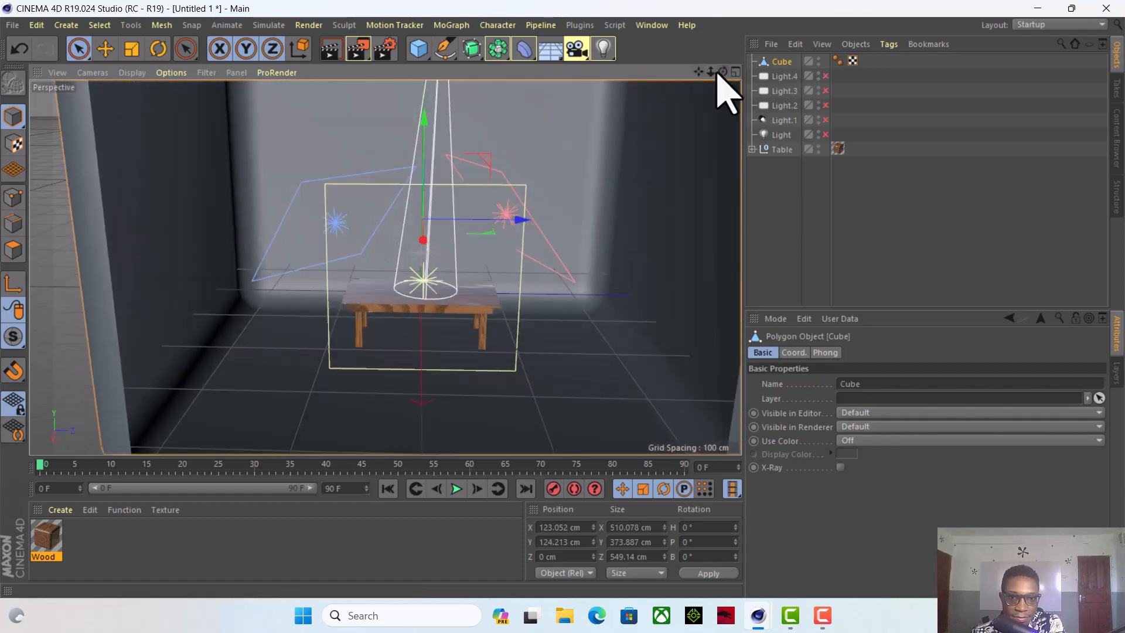
Create a new material and set its color to pure white, with a brightness value (V) of 100%.
click(63, 511)
click(72, 371)
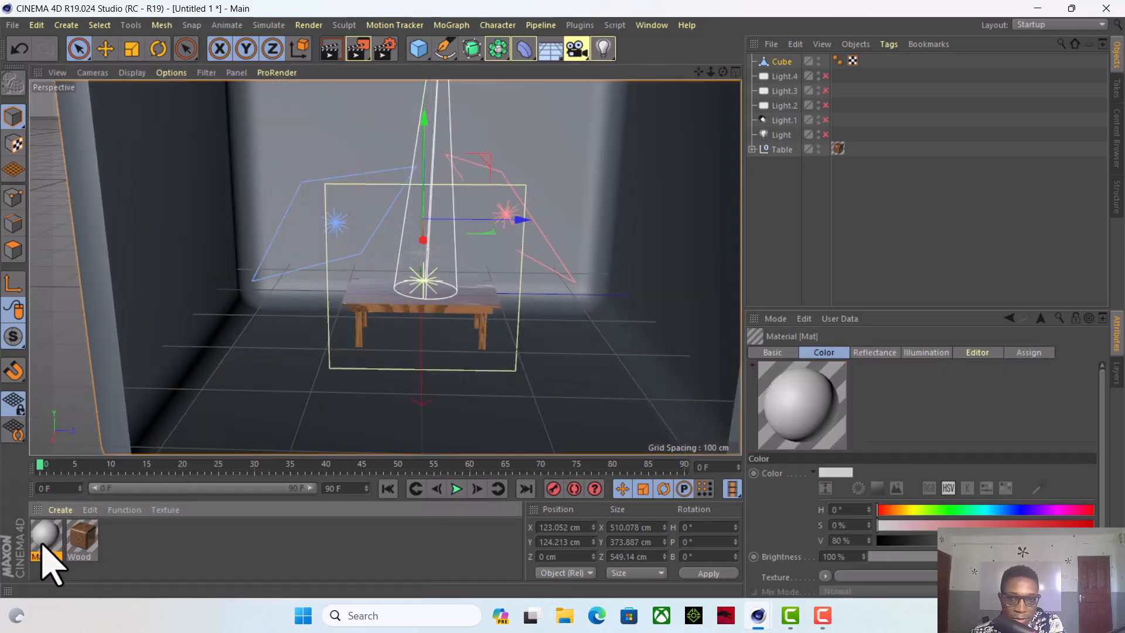
double_click(42, 544)
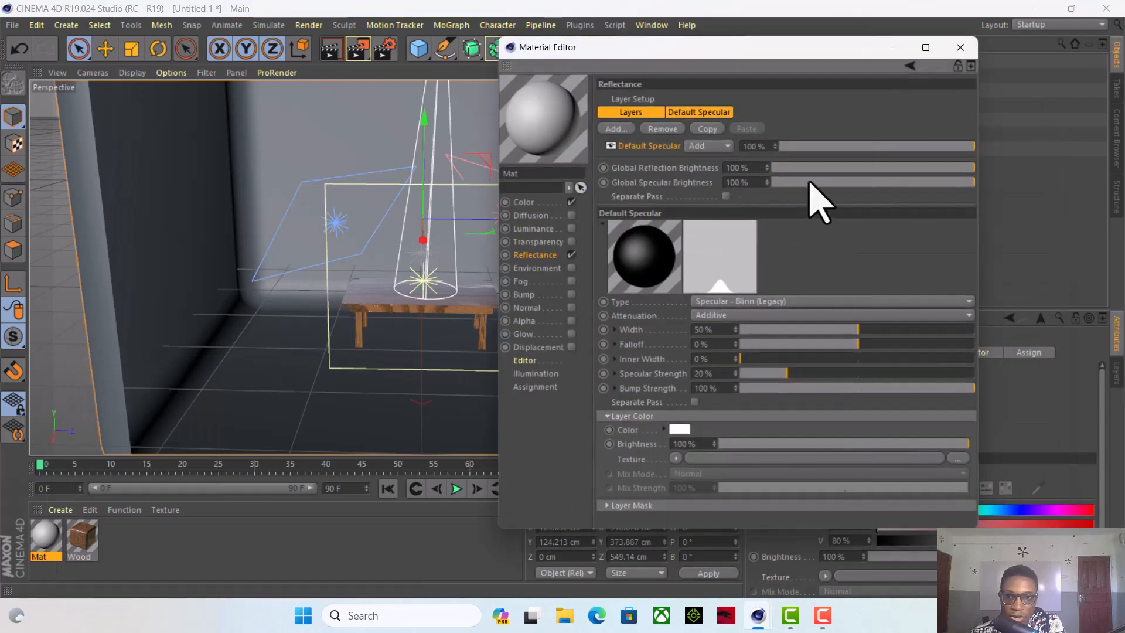
click(536, 202)
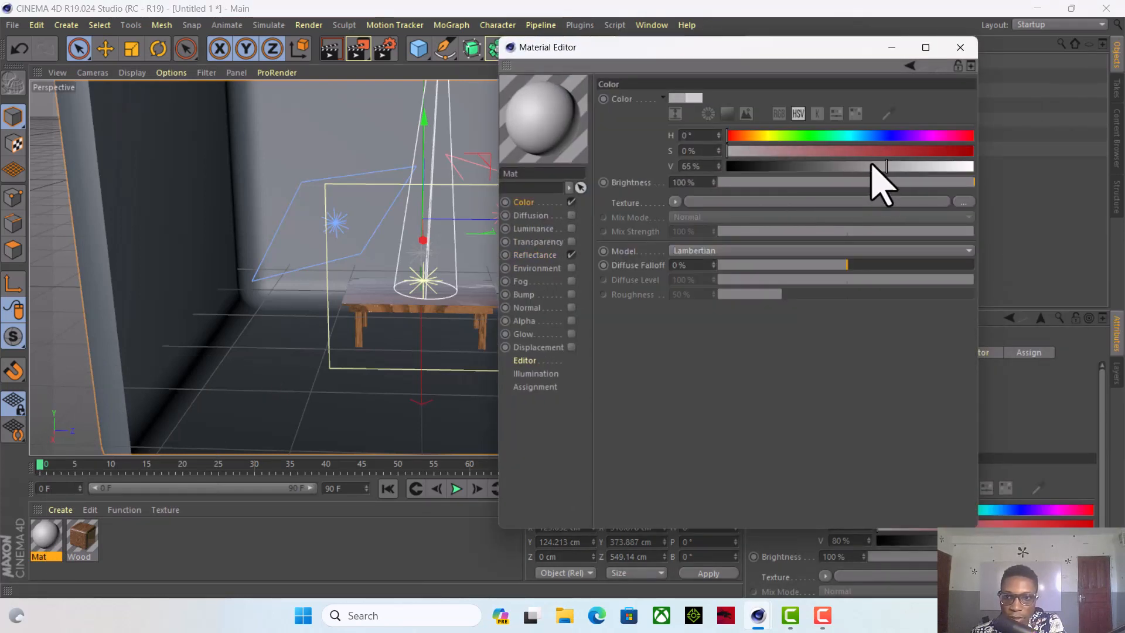
drag(874, 166, 1055, 239)
Replace the new material's default specular layer with a GGX reflectance layer at about 6% strength.
click(535, 255)
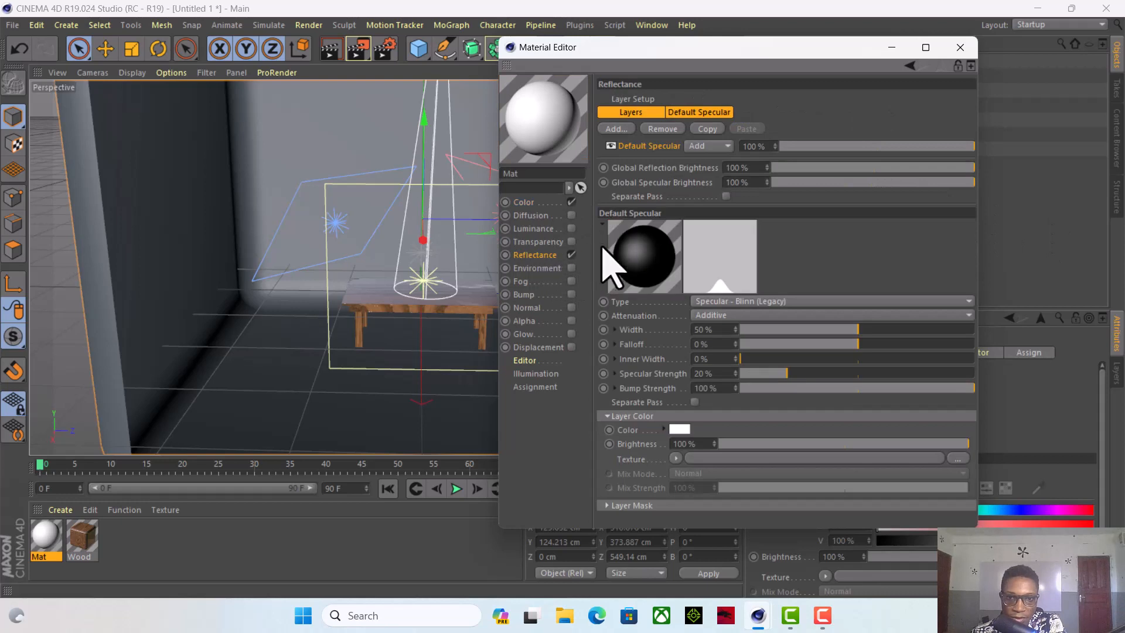
click(661, 129)
click(616, 129)
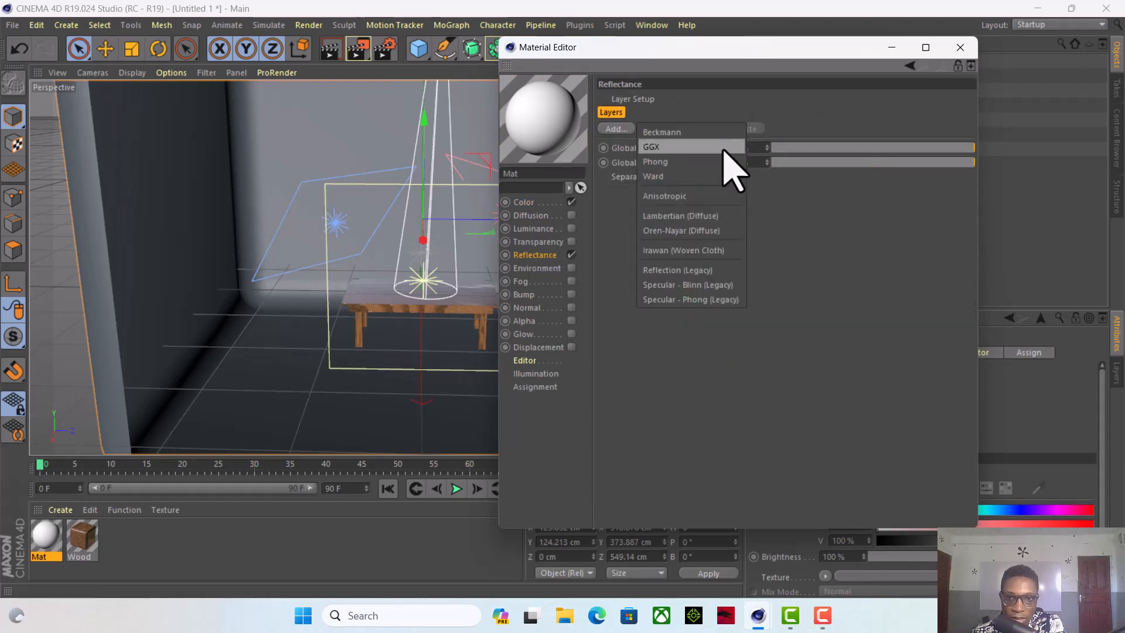
click(724, 149)
click(776, 146)
drag(775, 147, 758, 147)
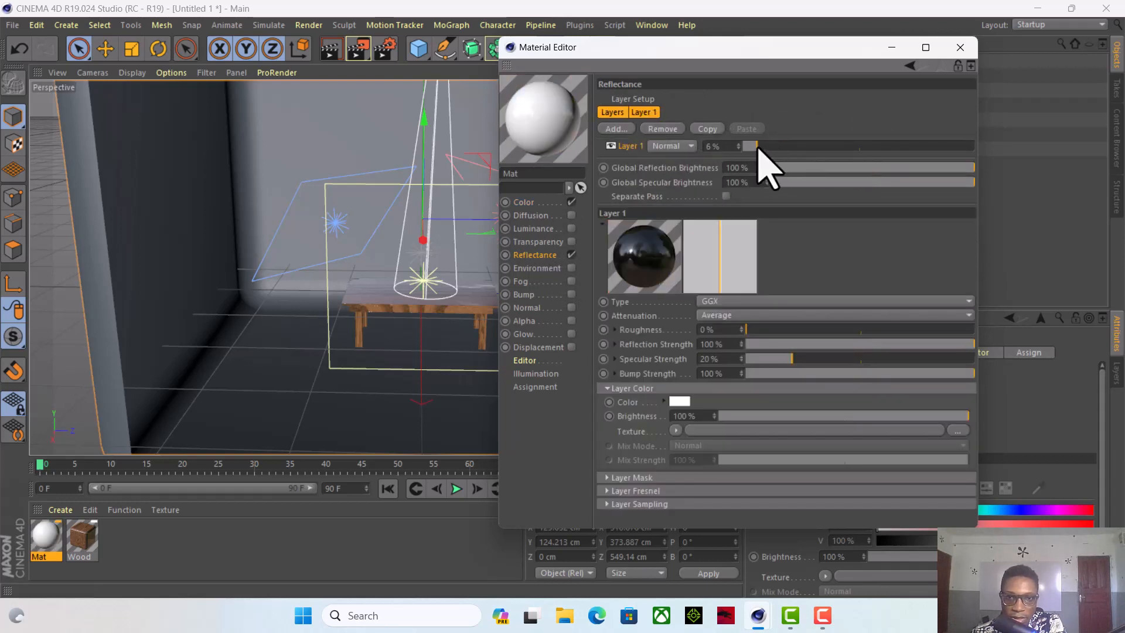
click(960, 47)
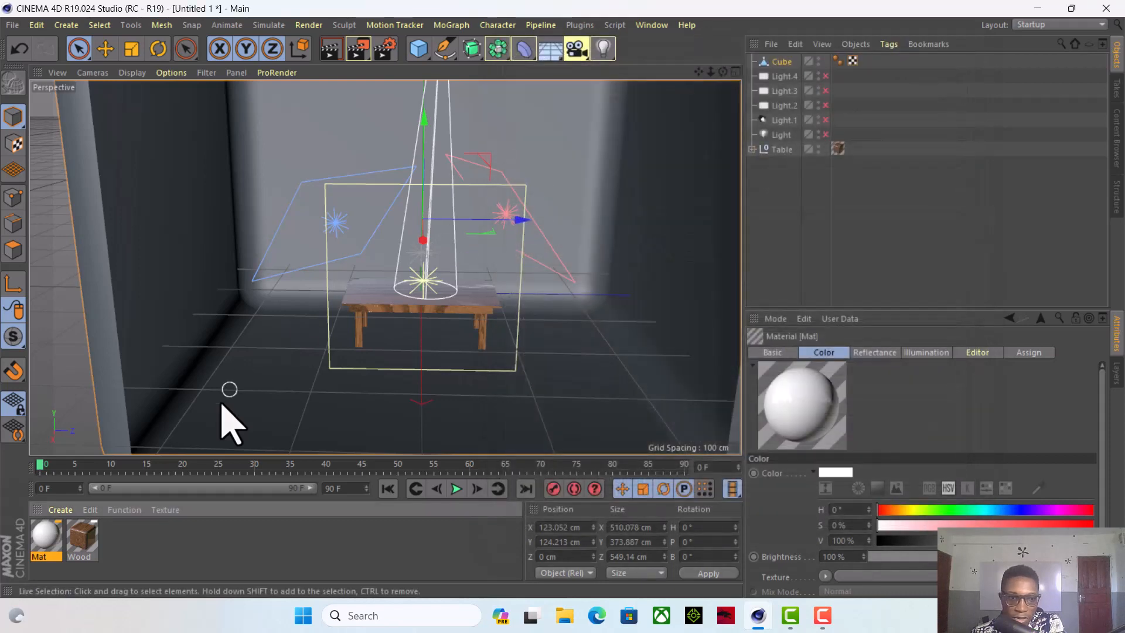
Apply the white reflective material to the box and enable Light.1 through Light.4.
drag(41, 554, 189, 257)
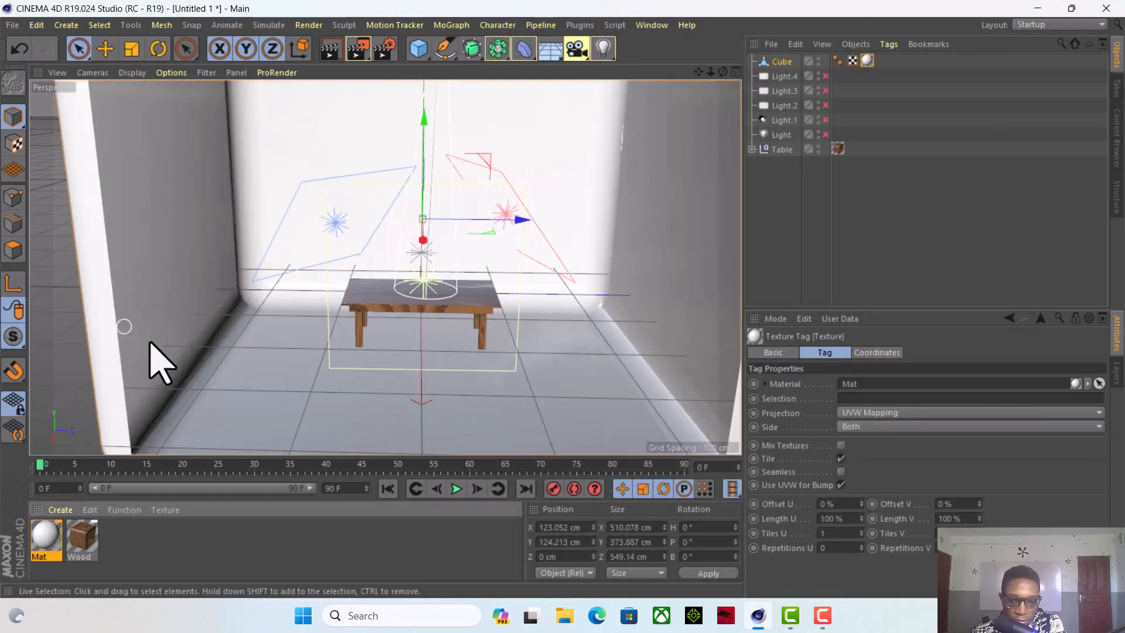
scroll(460, 353, up, 4)
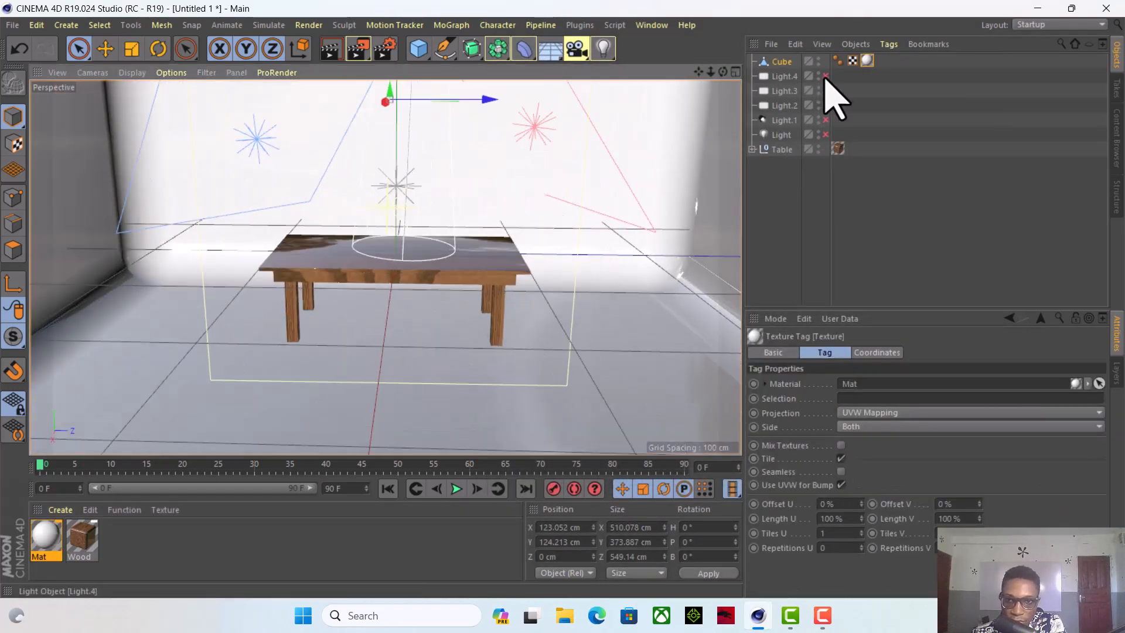
drag(827, 76, 838, 116)
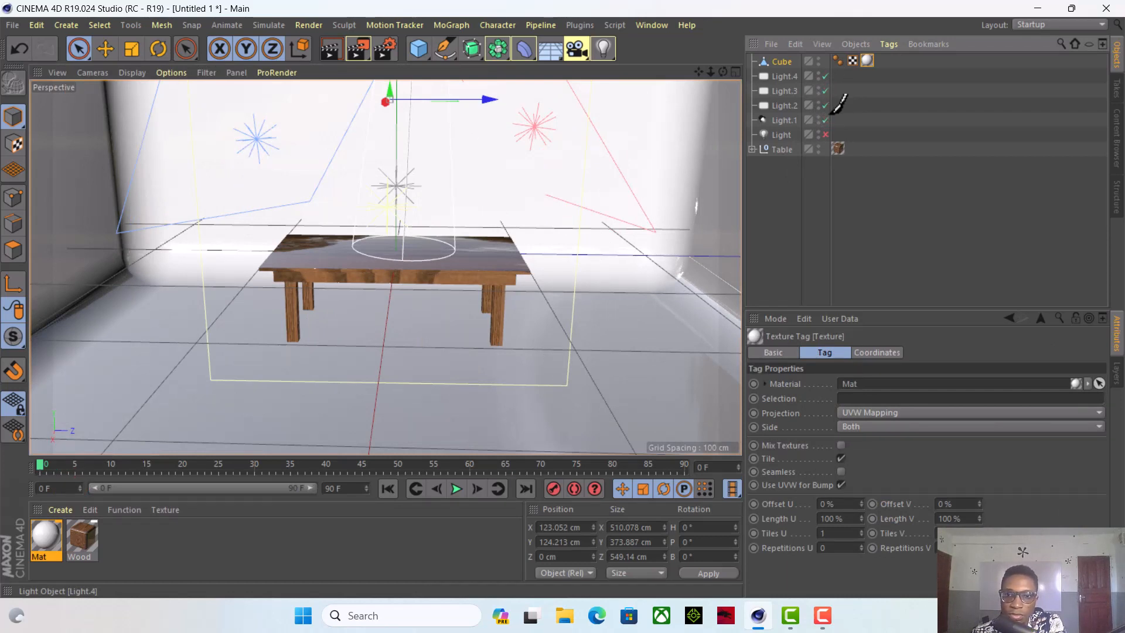
Disable Light.1 and render a preview of a close-up, angled view of the table.
click(826, 120)
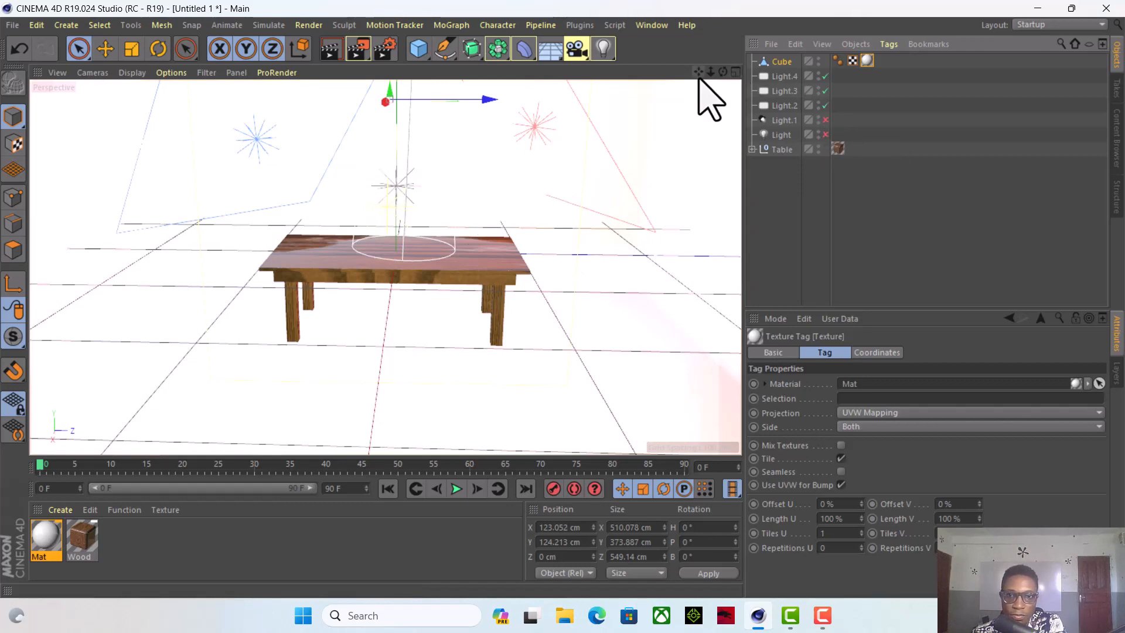
drag(699, 74, 696, 13)
scroll(539, 278, up, 5)
mouse_move(724, 73)
mouse_down()
mouse_move(756, 73)
mouse_move(716, 69)
mouse_up()
drag(723, 74, 613, 87)
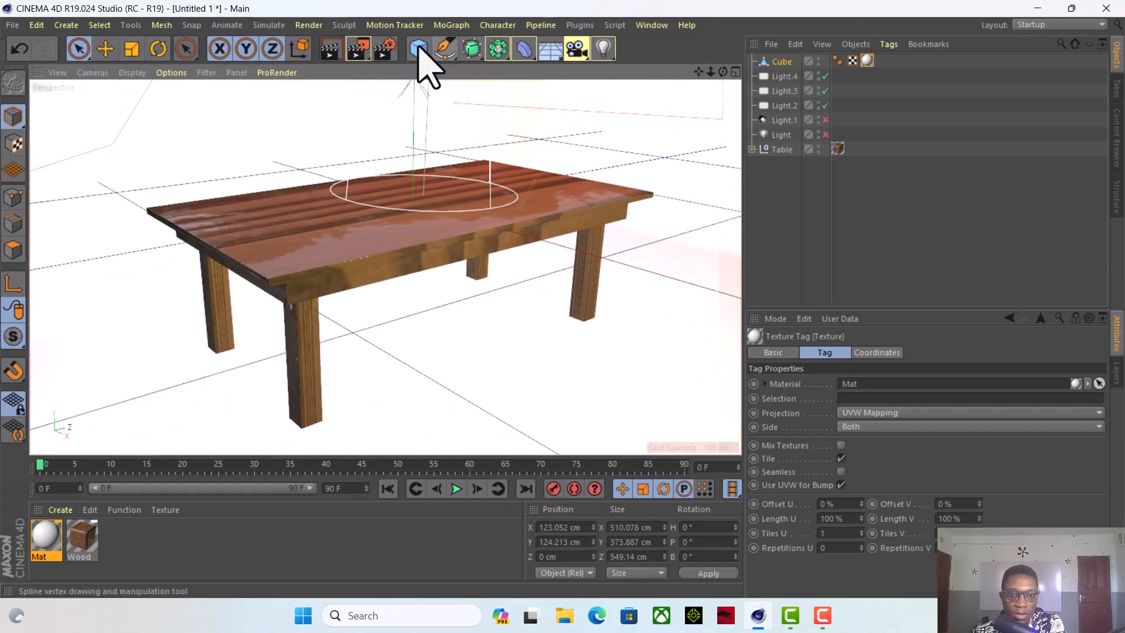
click(332, 50)
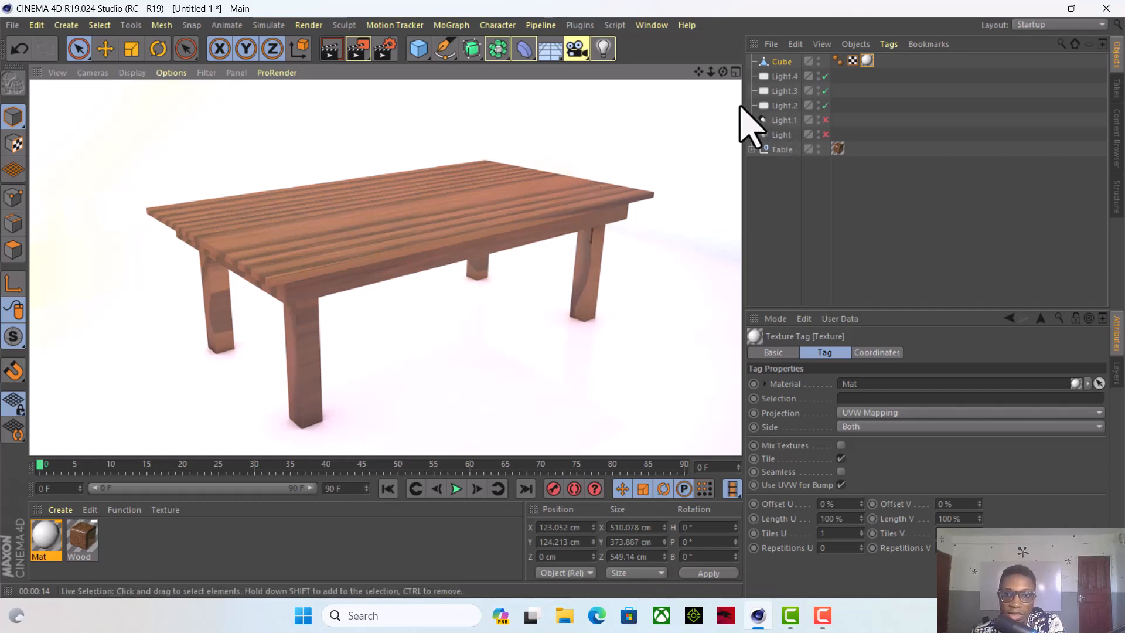
Reduce the intensity of Light.4 to 44%, Light.3 to about 63% and Light.2 to about 64%.
click(784, 77)
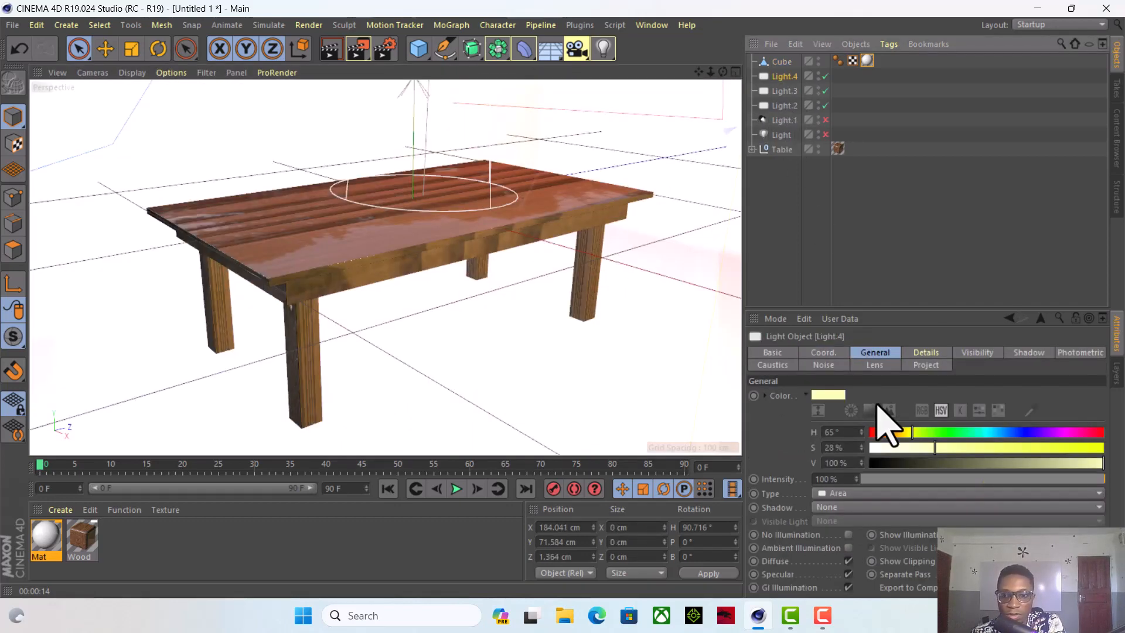
click(960, 481)
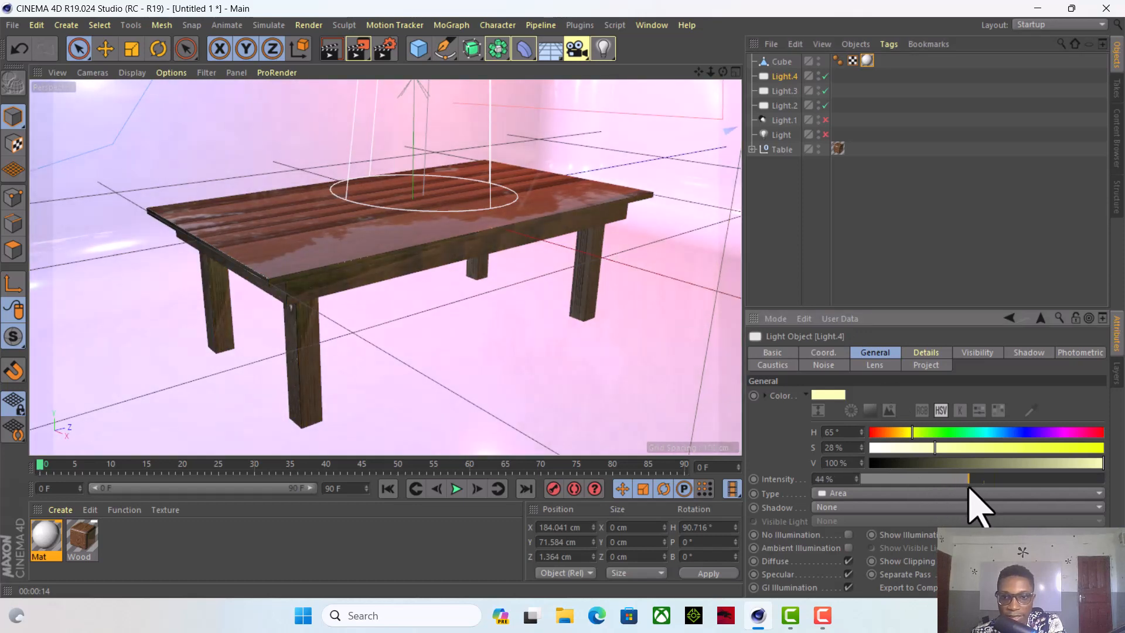
click(795, 92)
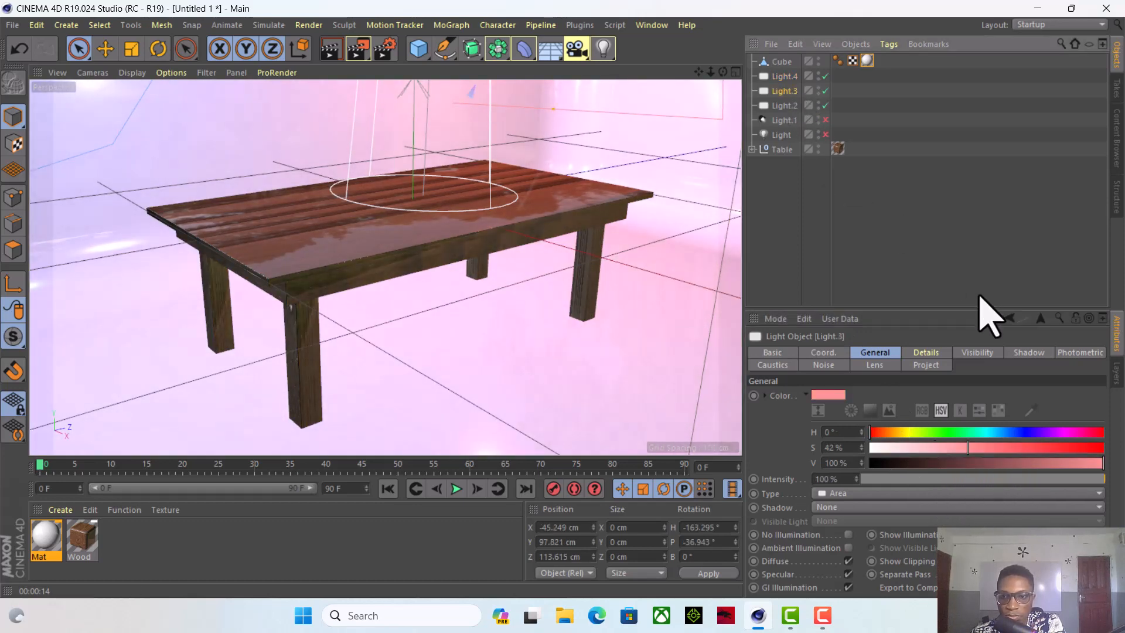
click(991, 480)
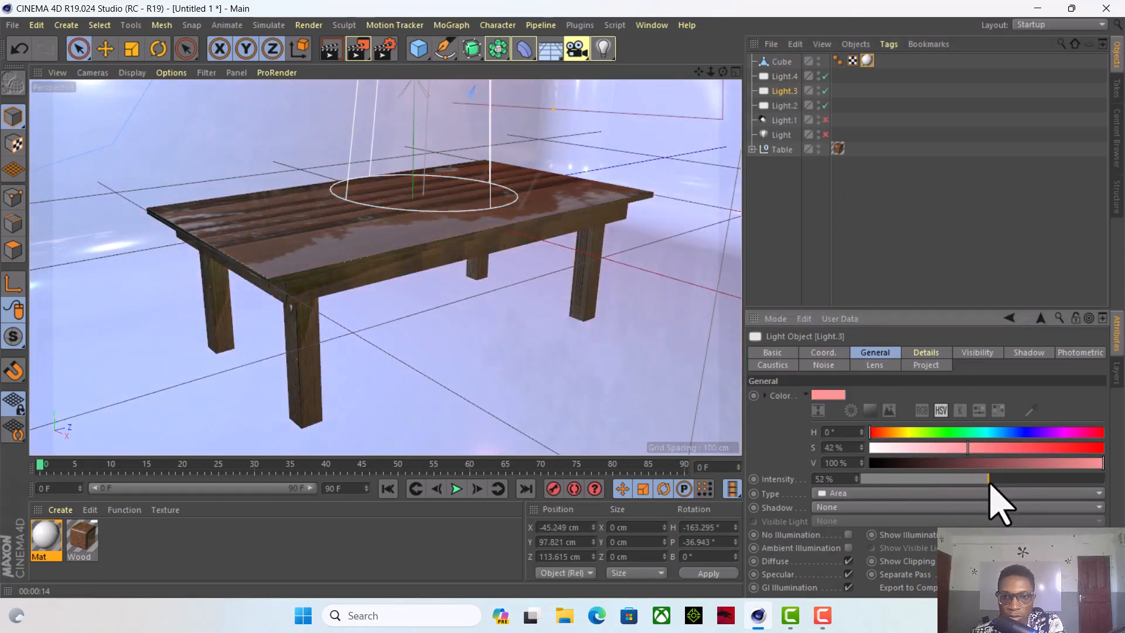
mouse_move(996, 484)
mouse_down()
mouse_move(1073, 487)
mouse_move(1015, 488)
mouse_up()
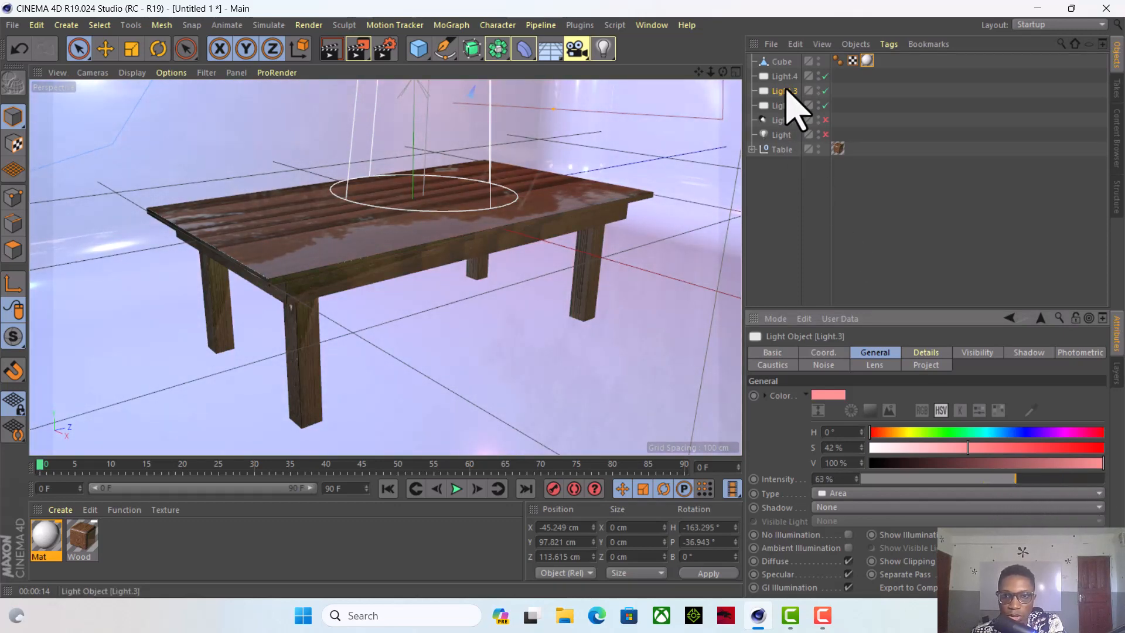
click(786, 107)
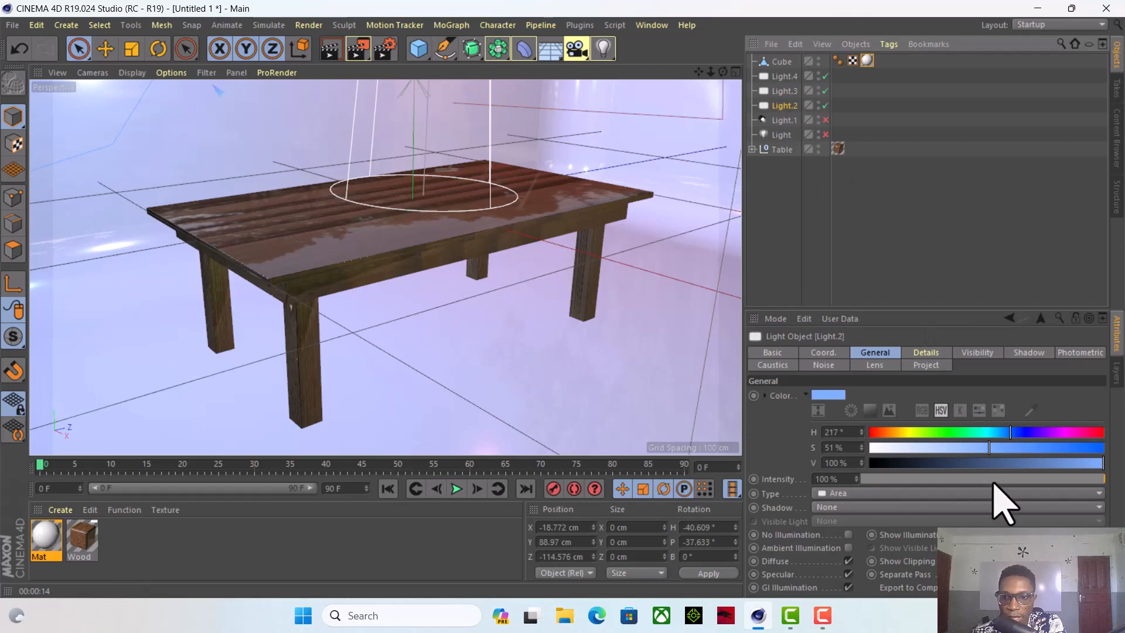
mouse_move(995, 480)
mouse_down()
mouse_move(976, 479)
mouse_move(1026, 485)
mouse_move(1010, 483)
mouse_up()
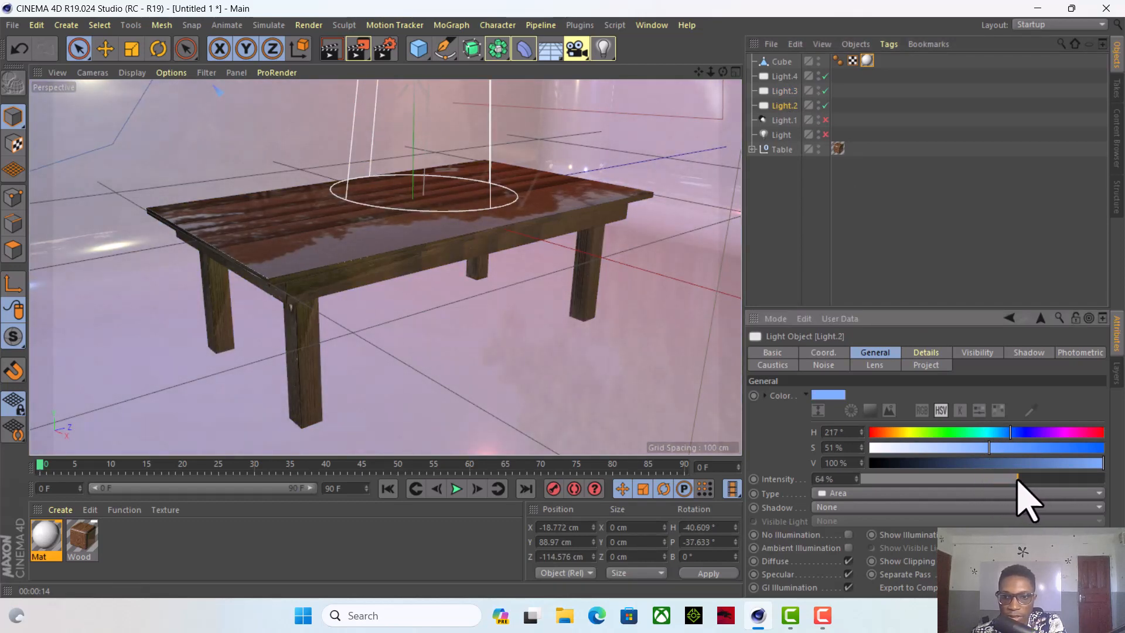
Set Light.4's color saturation to about 14% and its intensity to about 64%.
click(785, 90)
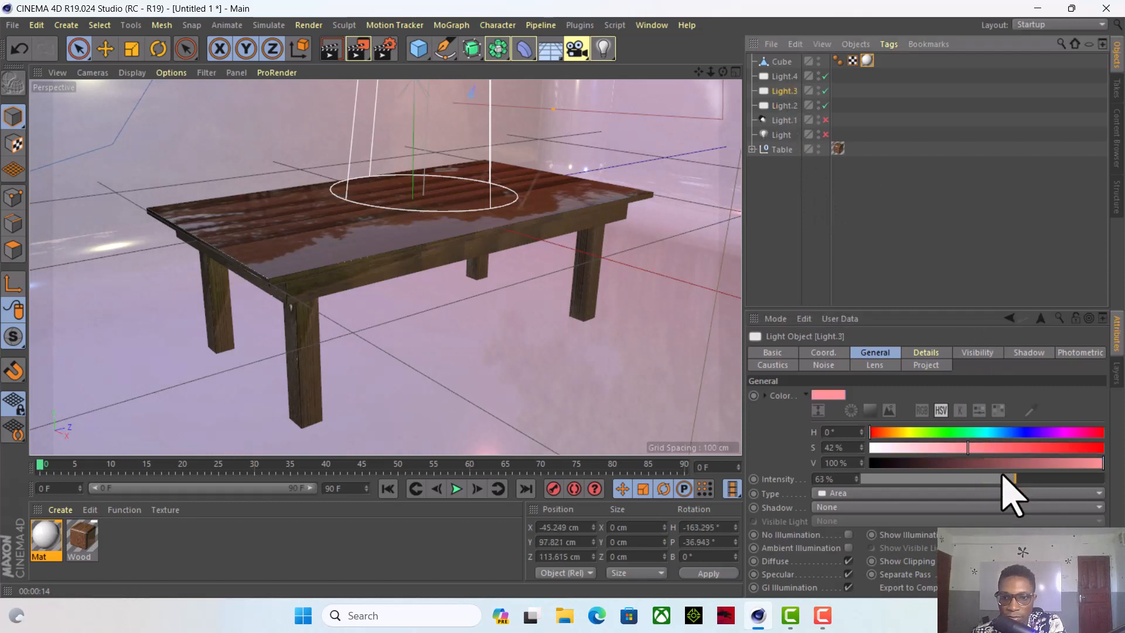
click(785, 76)
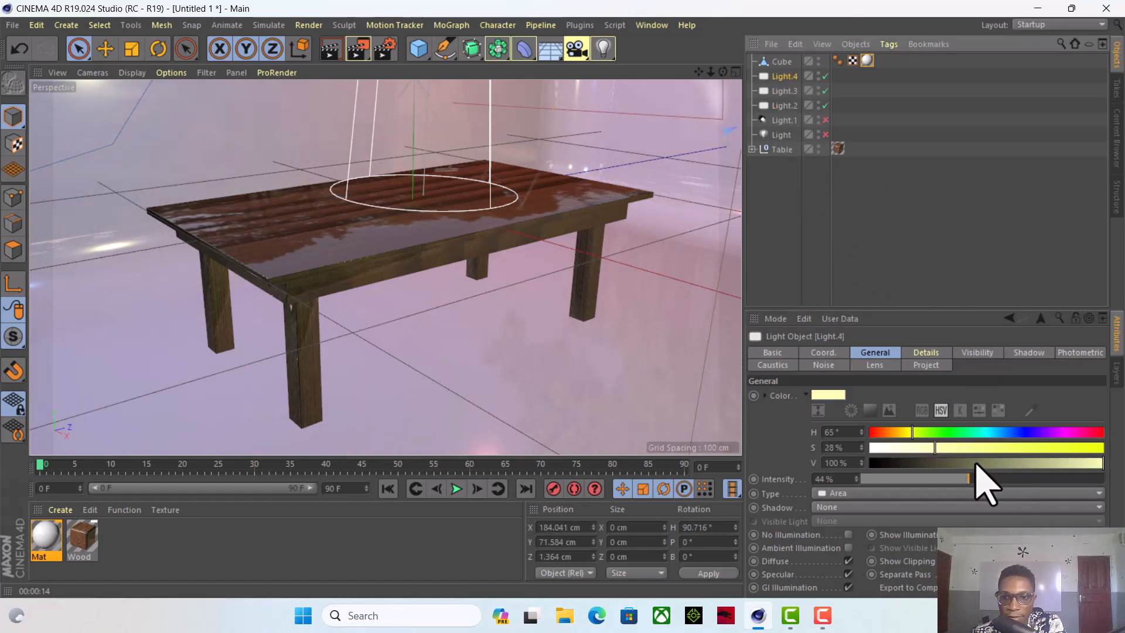
drag(943, 458, 913, 453)
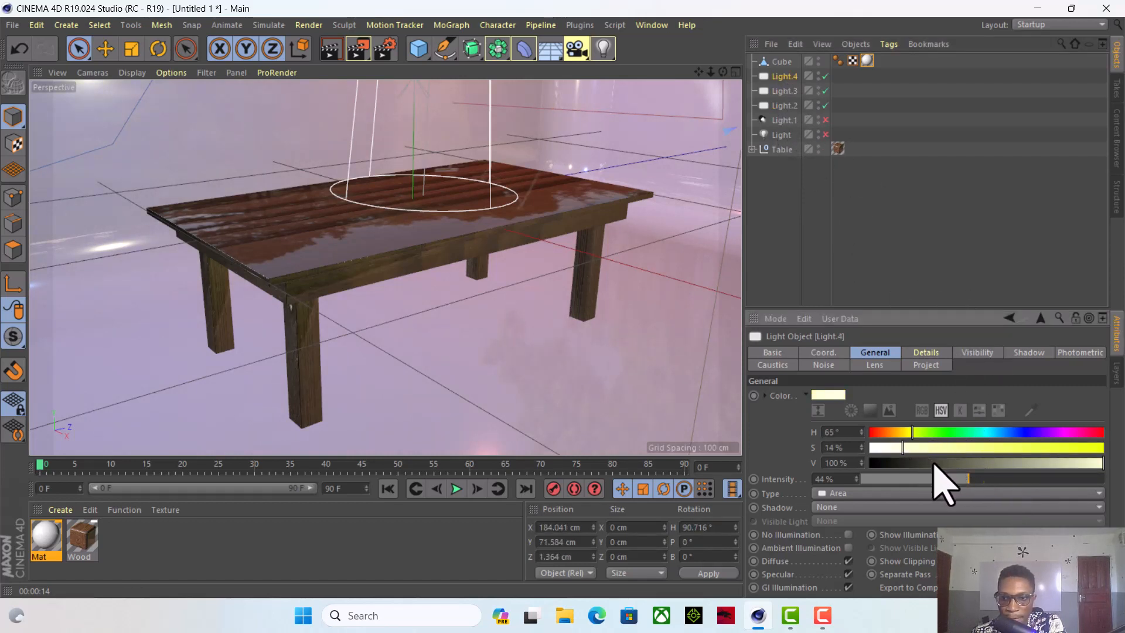
drag(972, 484, 1019, 485)
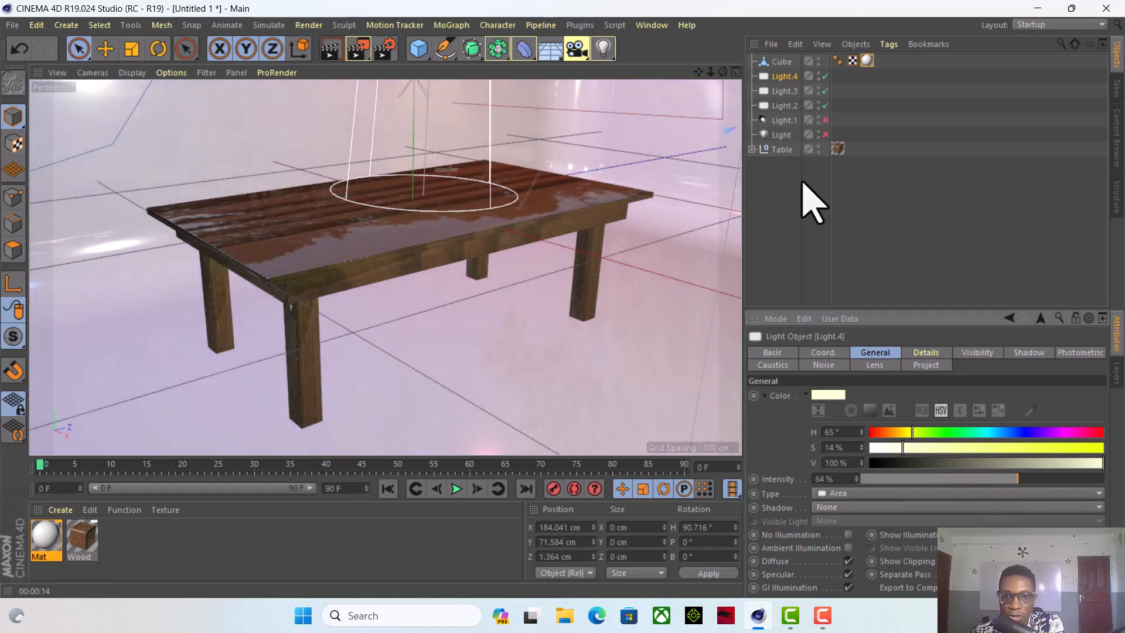
Set Light.4's shadow to Shadow Maps (Soft) and render a preview of the table.
drag(698, 72, 708, 86)
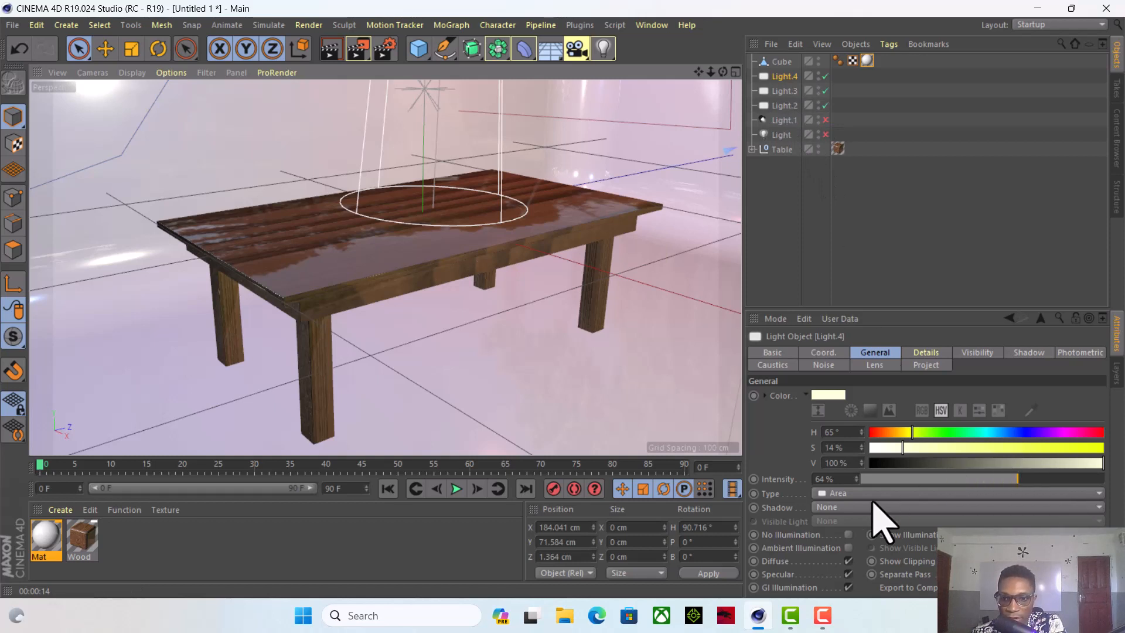
click(844, 508)
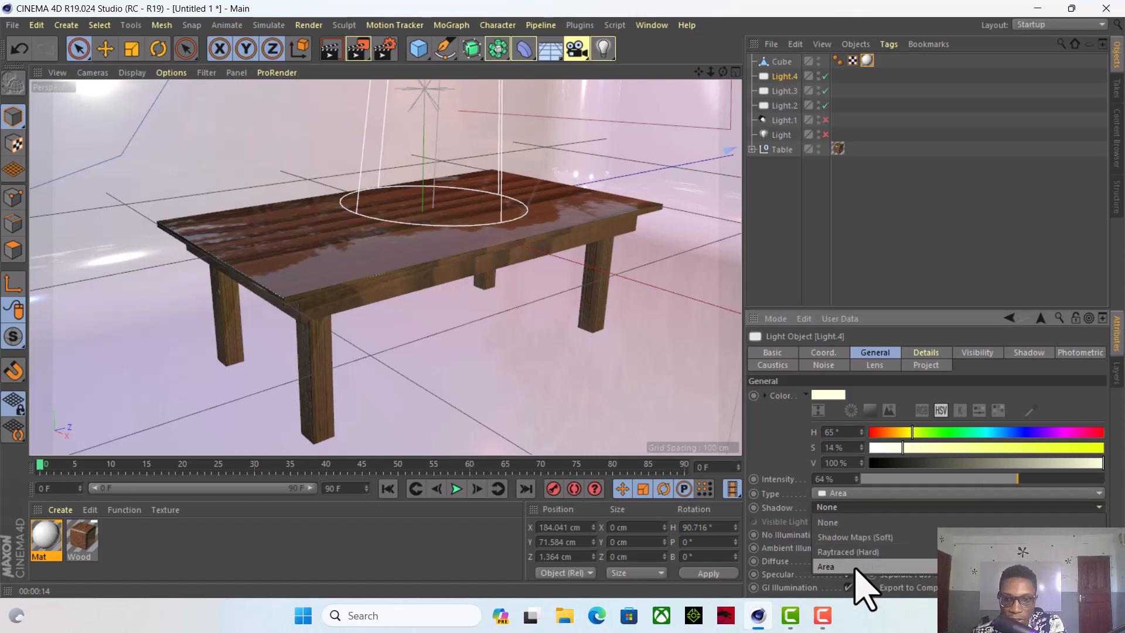
click(857, 539)
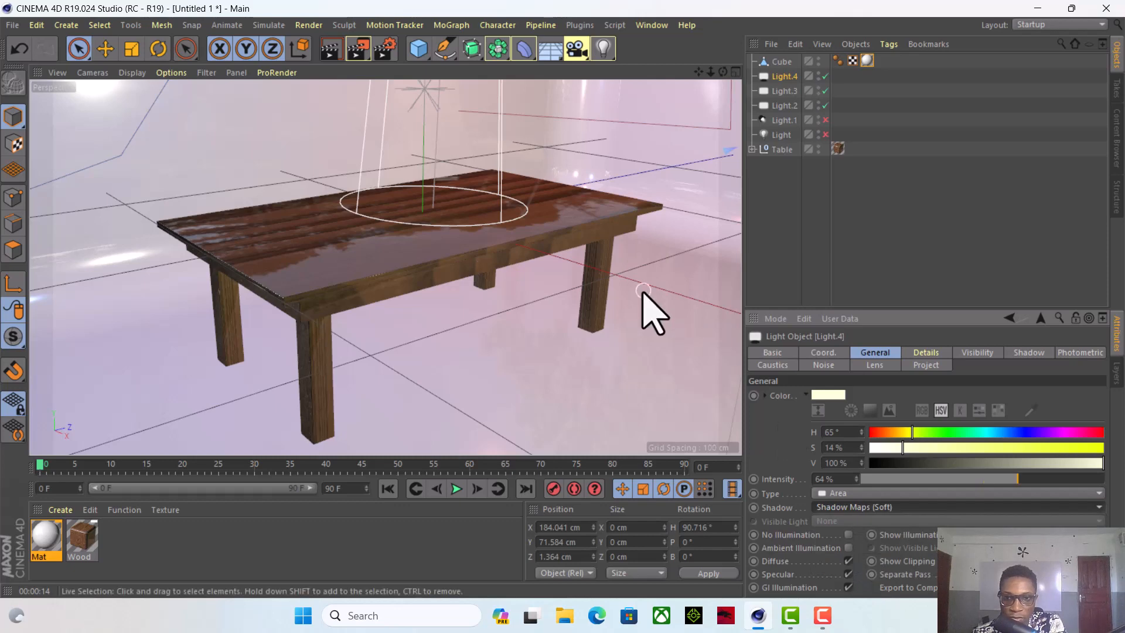
click(330, 49)
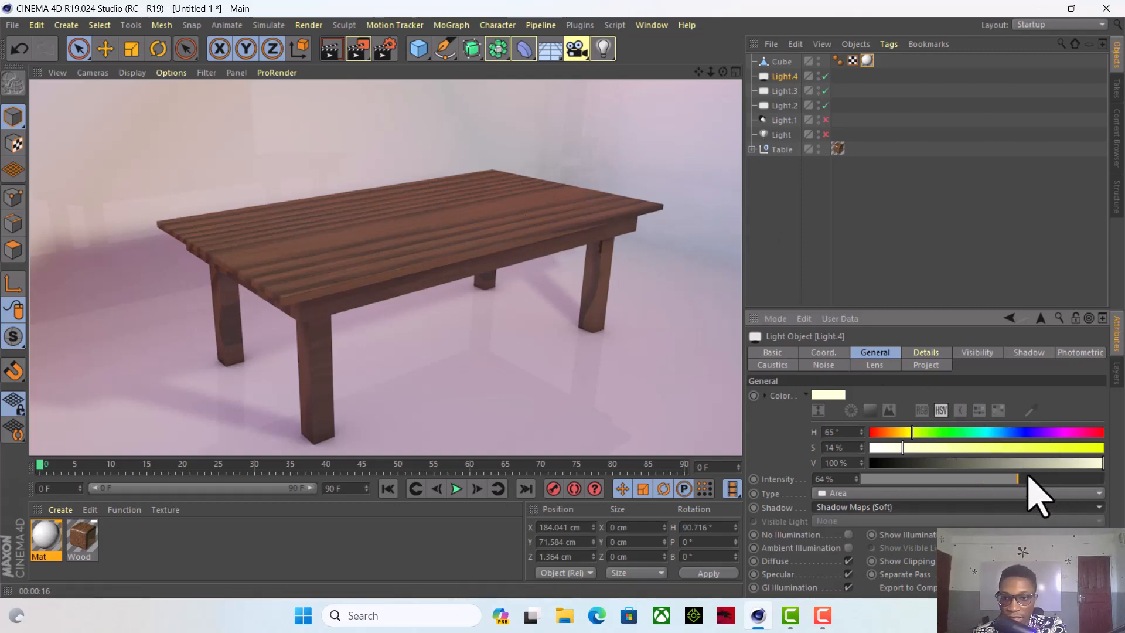
Increase Light.4's intensity to about 84% and reposition it at about Y 121 cm with a pitch of -42°.
drag(1030, 476, 1067, 488)
scroll(579, 206, down, 10)
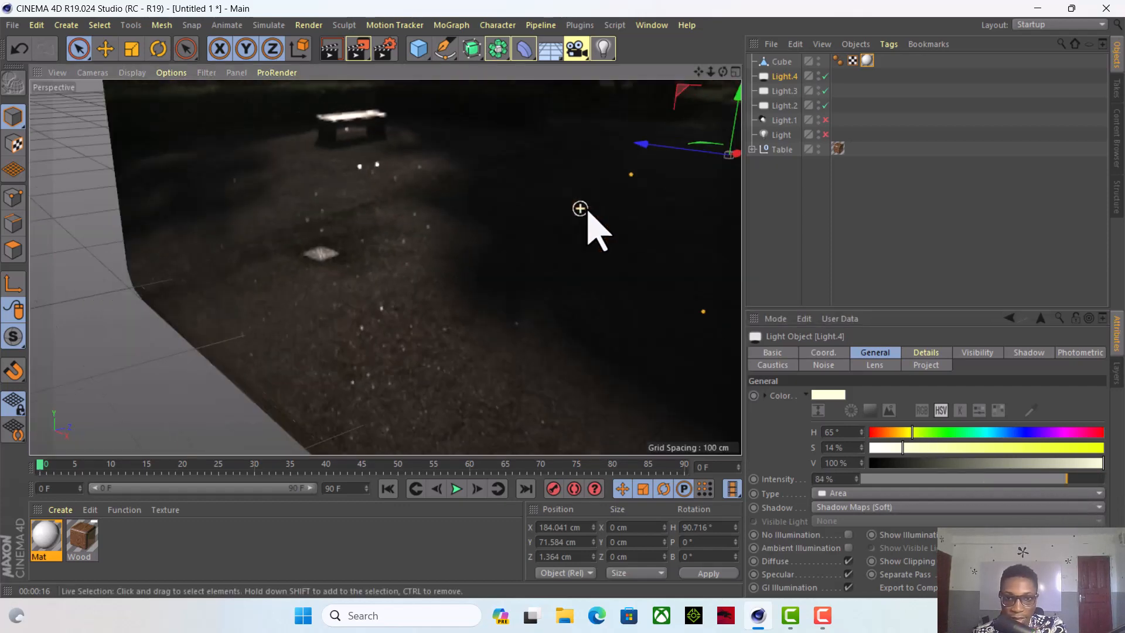
scroll(613, 197, up, 2)
scroll(384, 266, up, 8)
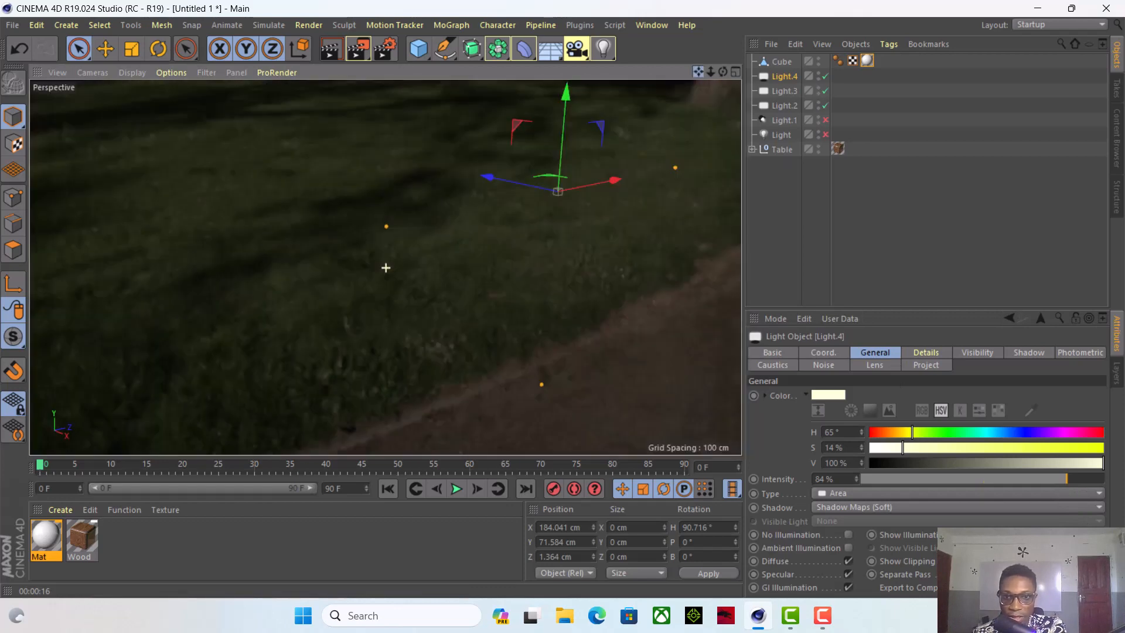
drag(513, 139, 518, 30)
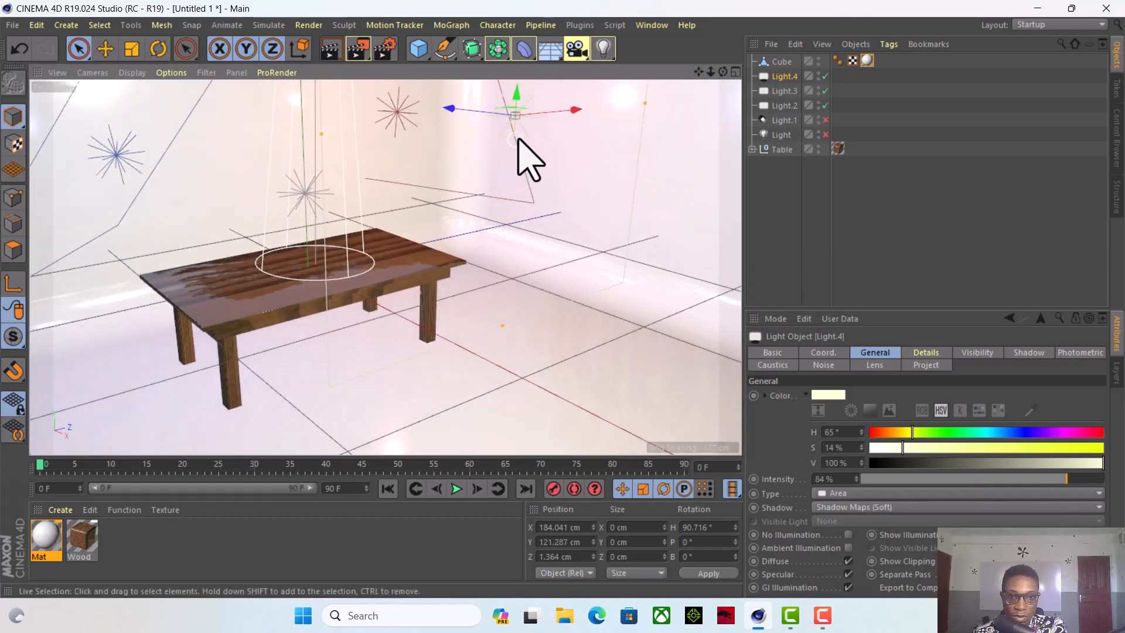
click(157, 49)
drag(551, 136, 570, 96)
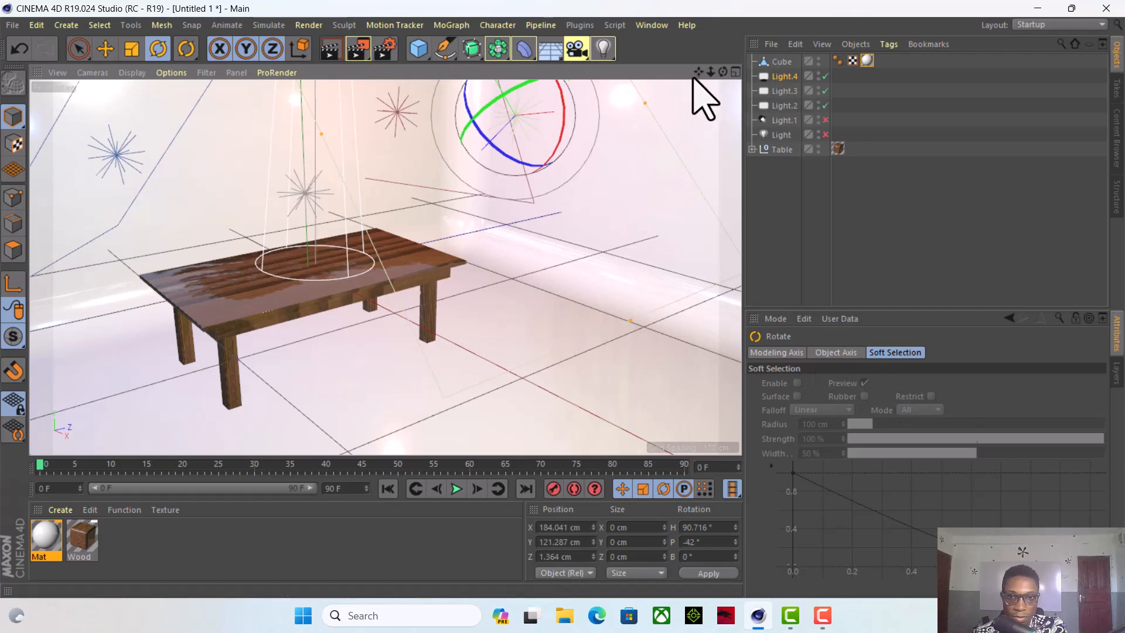
Frame the table close up and render a preview with the repositioned Light.4.
drag(699, 73, 730, 71)
scroll(452, 223, up, 1)
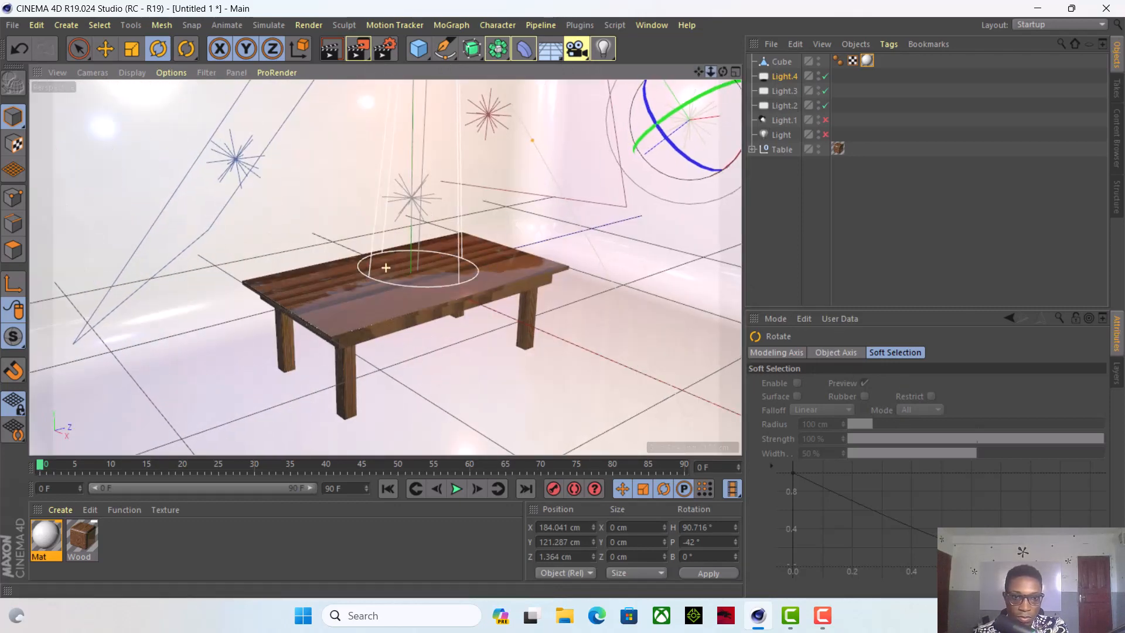
scroll(384, 304, up, 5)
scroll(419, 312, down, 3)
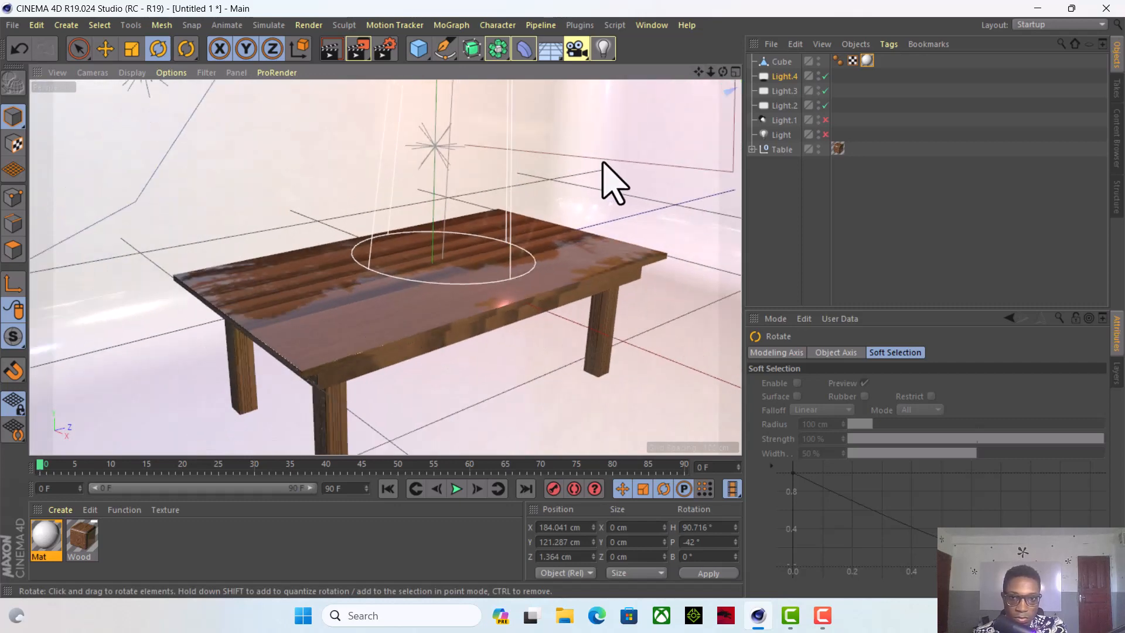
drag(698, 71, 709, 10)
drag(723, 72, 680, 74)
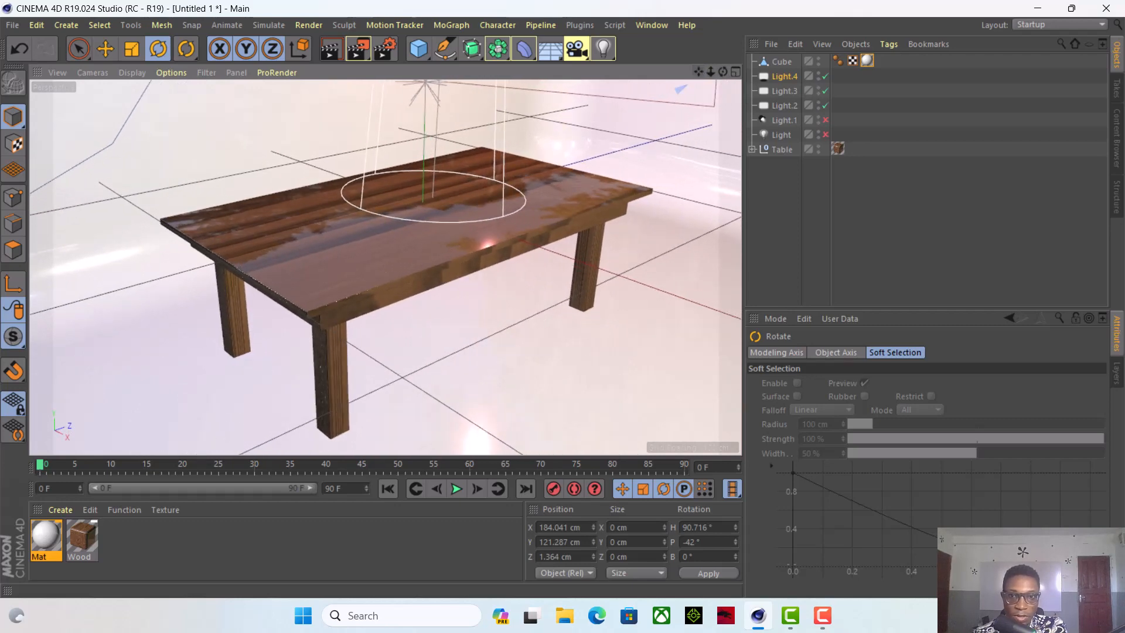
click(335, 52)
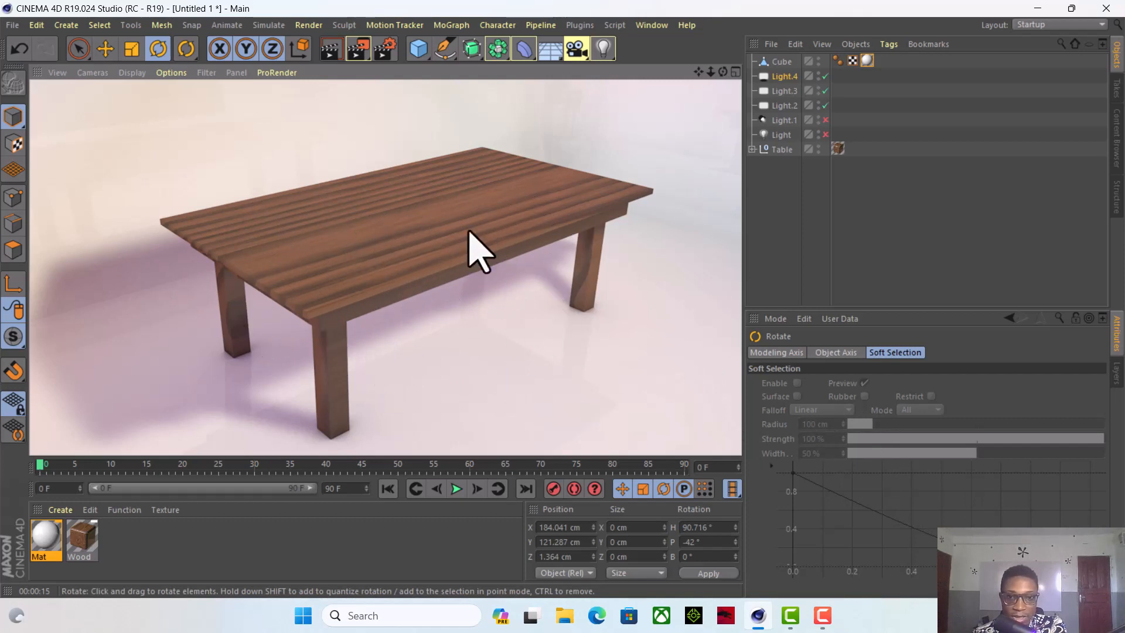
Raise the Wood material's reflectance Layer 1 strength to about 22% and render a preview of the table.
click(89, 542)
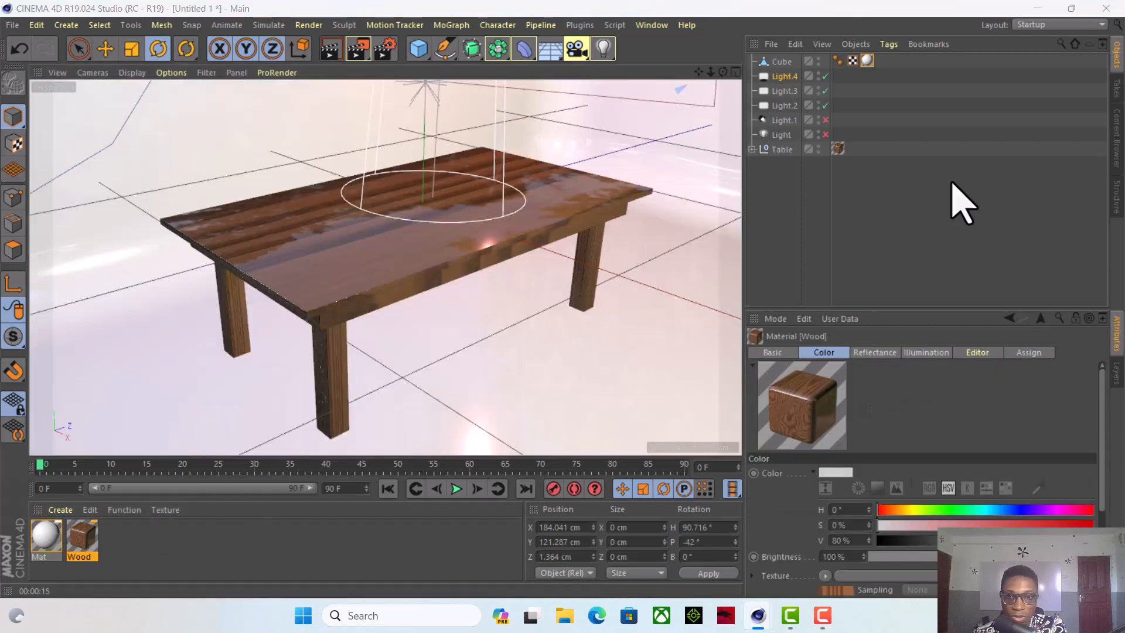
drag(796, 88, 590, 69)
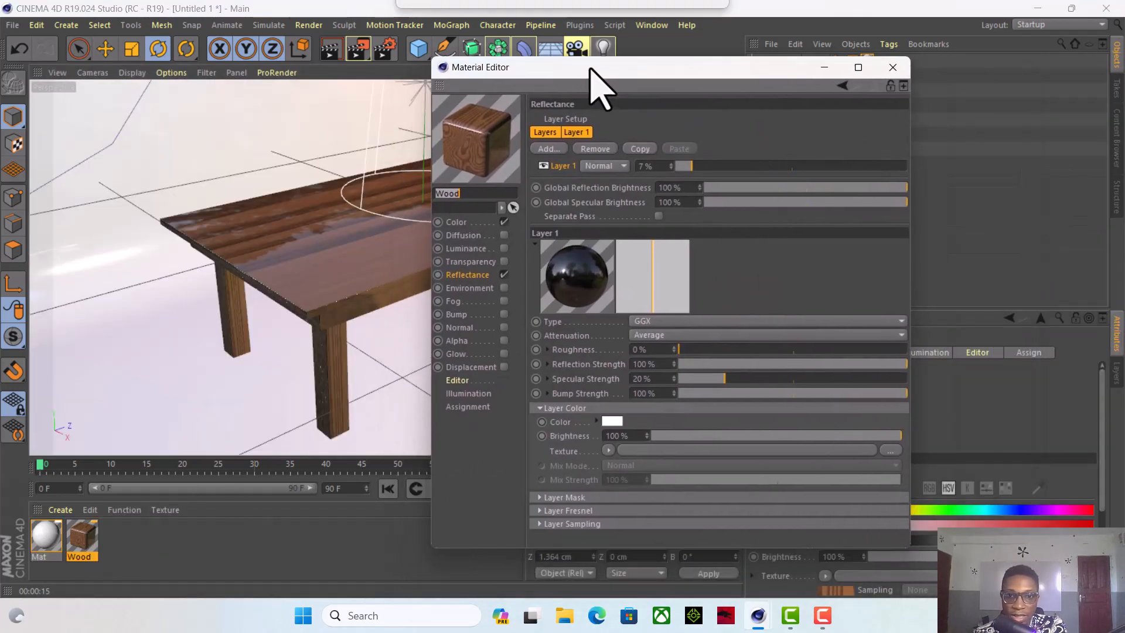
drag(702, 165, 731, 166)
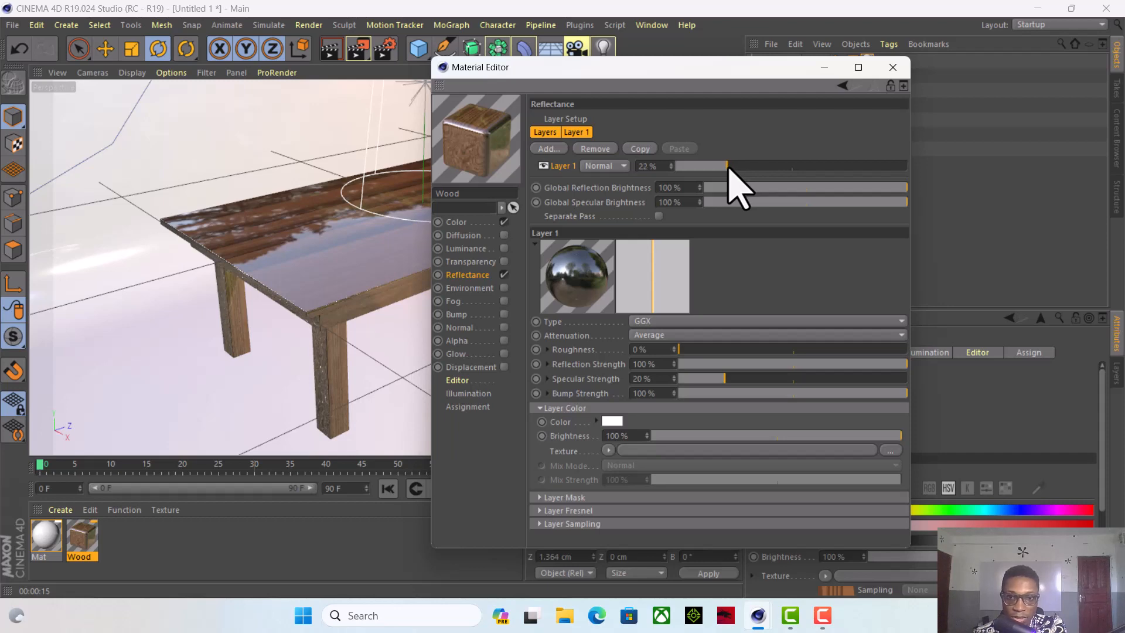
click(893, 67)
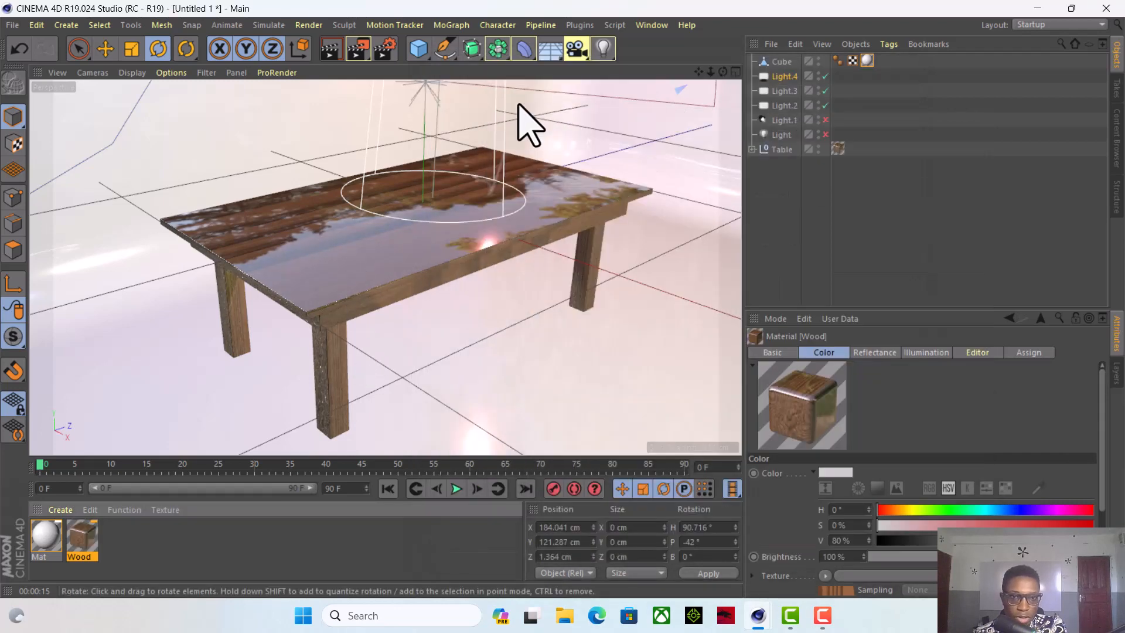
click(329, 49)
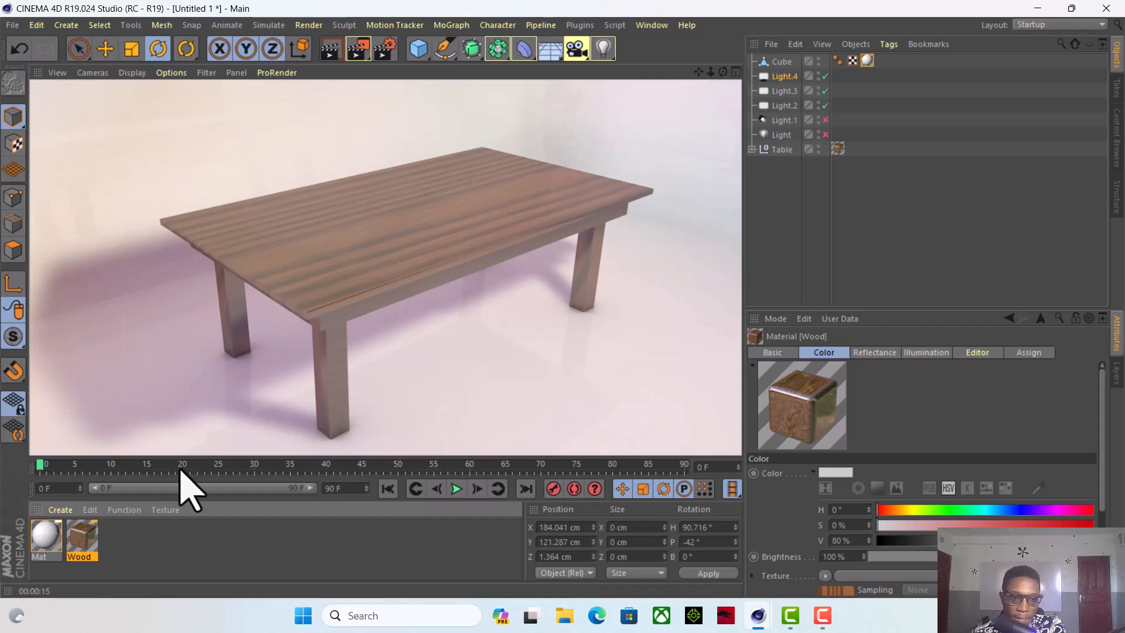
Set the Wood material's Layer 1 roughness to about 59% and its reflection strength to about 29%.
double_click(93, 543)
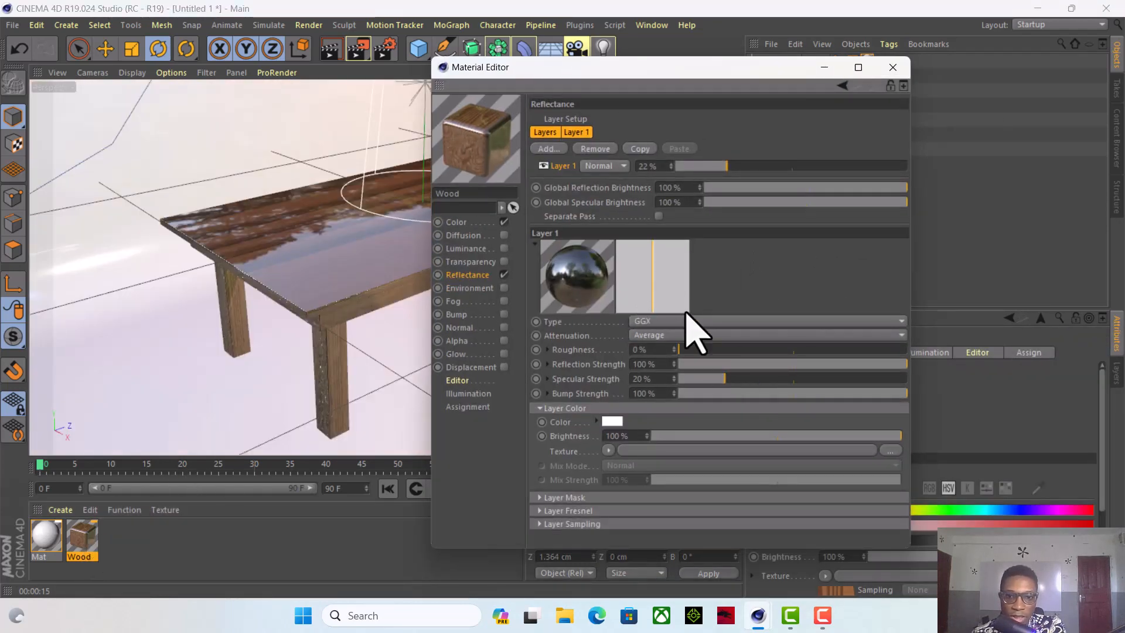
drag(680, 351, 779, 363)
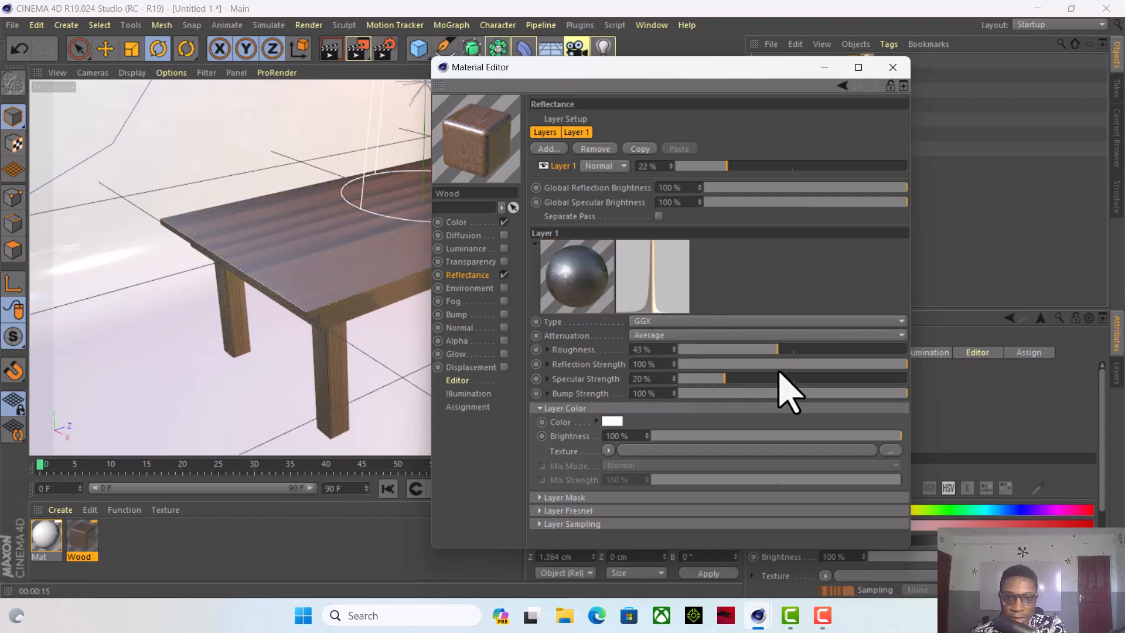
click(780, 362)
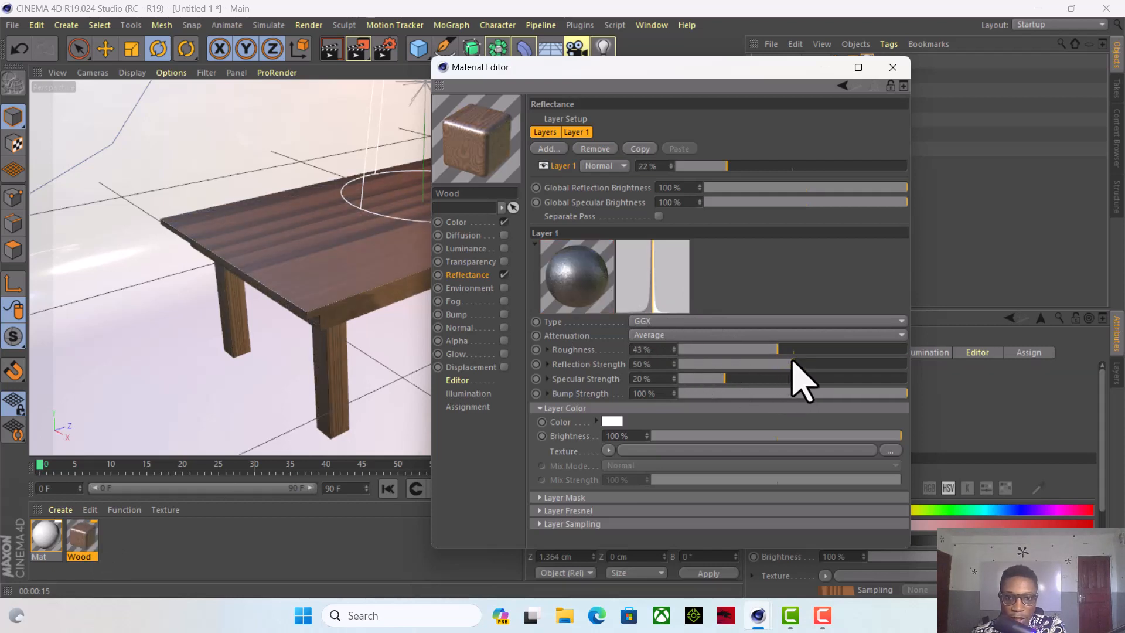
mouse_move(792, 360)
mouse_down()
mouse_move(745, 359)
mouse_move(813, 358)
mouse_up()
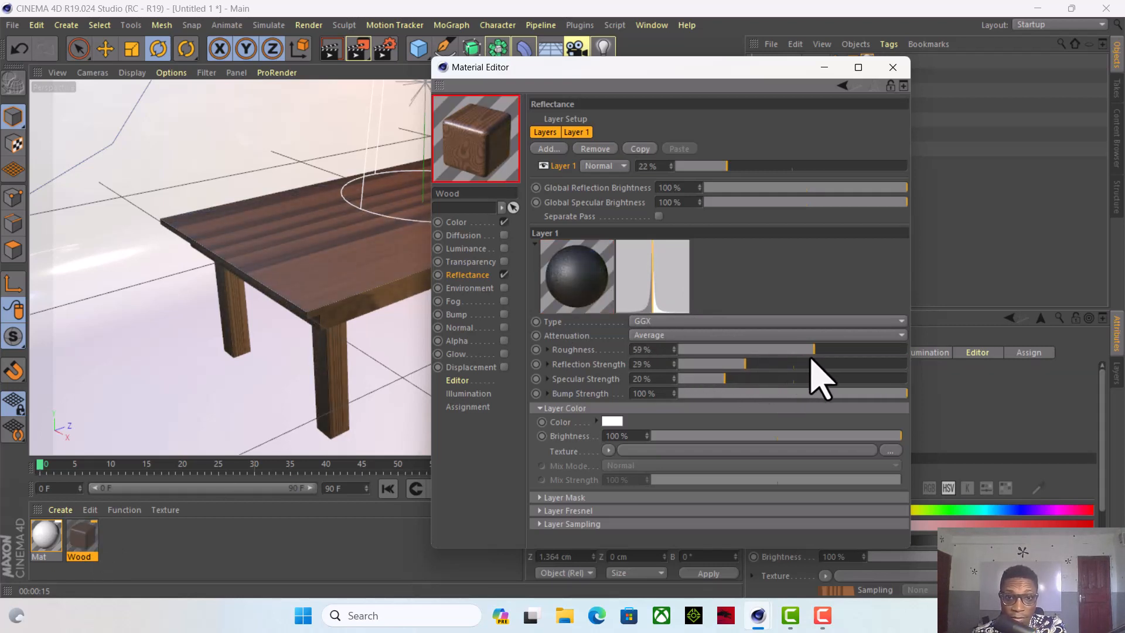
Set the Wood material's reflection strength to about 46% and its Layer 1 strength to about 19%, and render a preview of the table.
drag(745, 365, 785, 376)
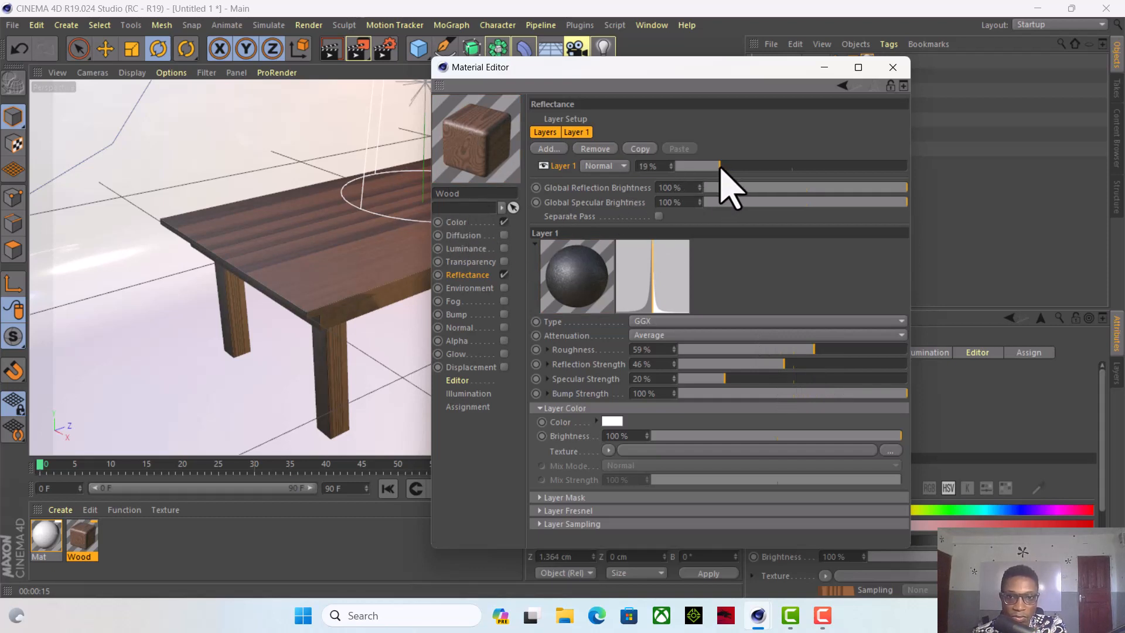
drag(720, 169, 722, 165)
click(826, 68)
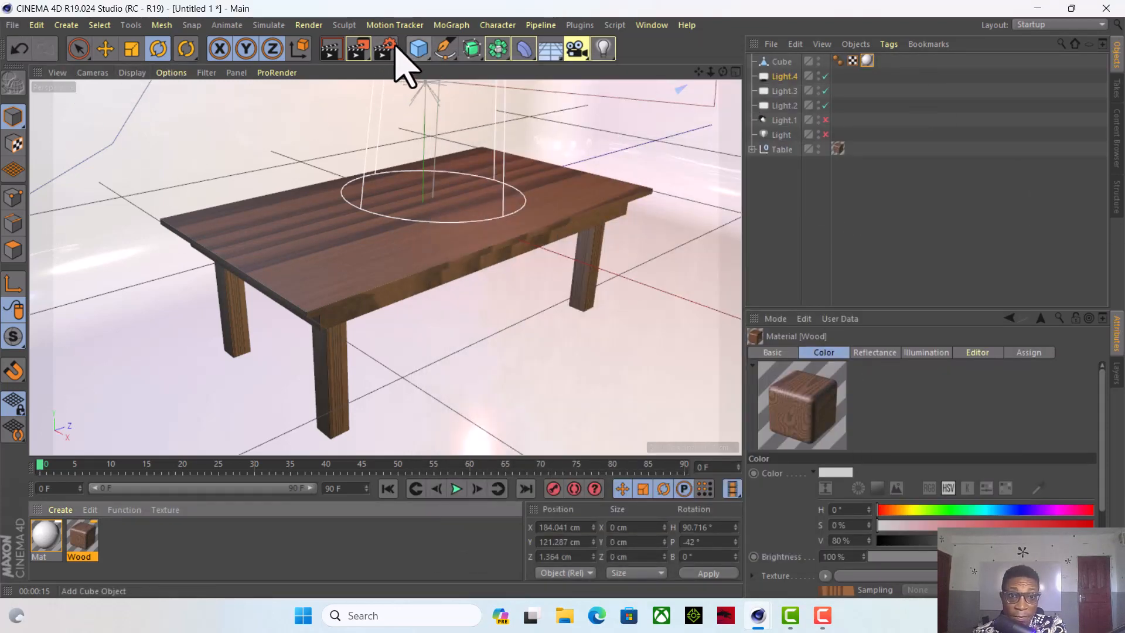
click(350, 56)
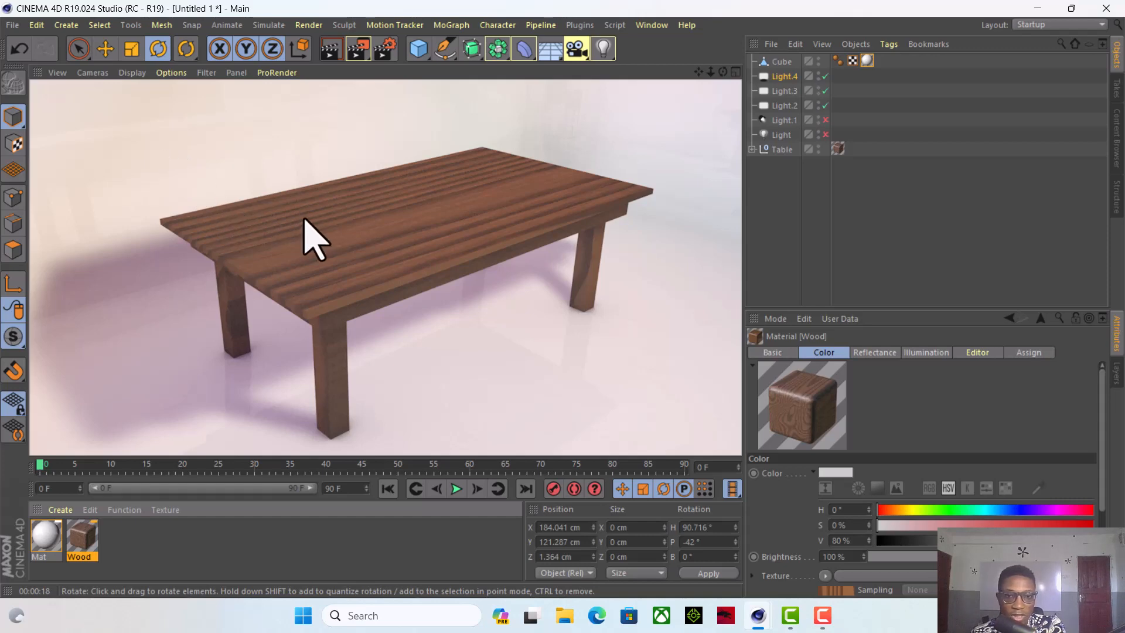
click(409, 202)
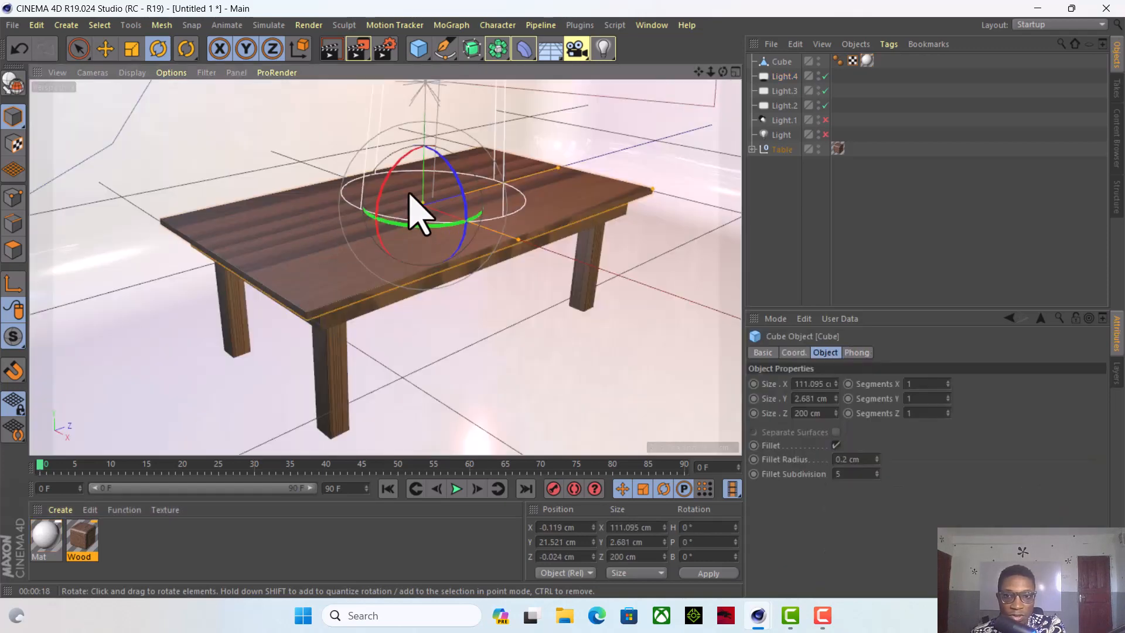
Switch off Light.4, Light.3 and Light.2, and hide the surrounding Cube box and all the lights in the viewport.
click(825, 76)
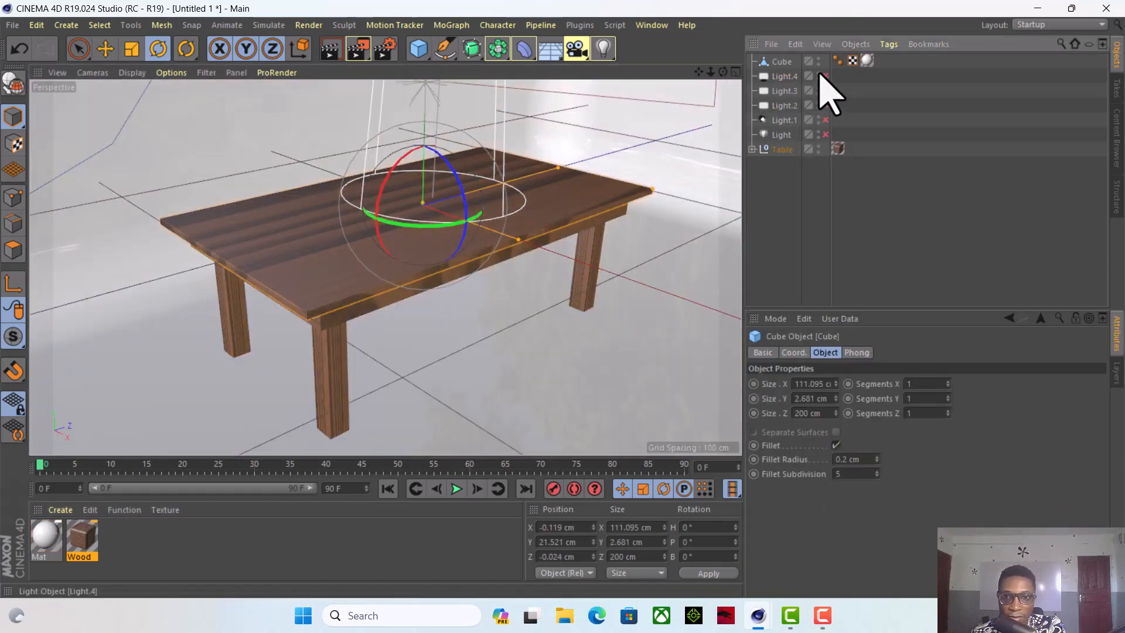
click(826, 134)
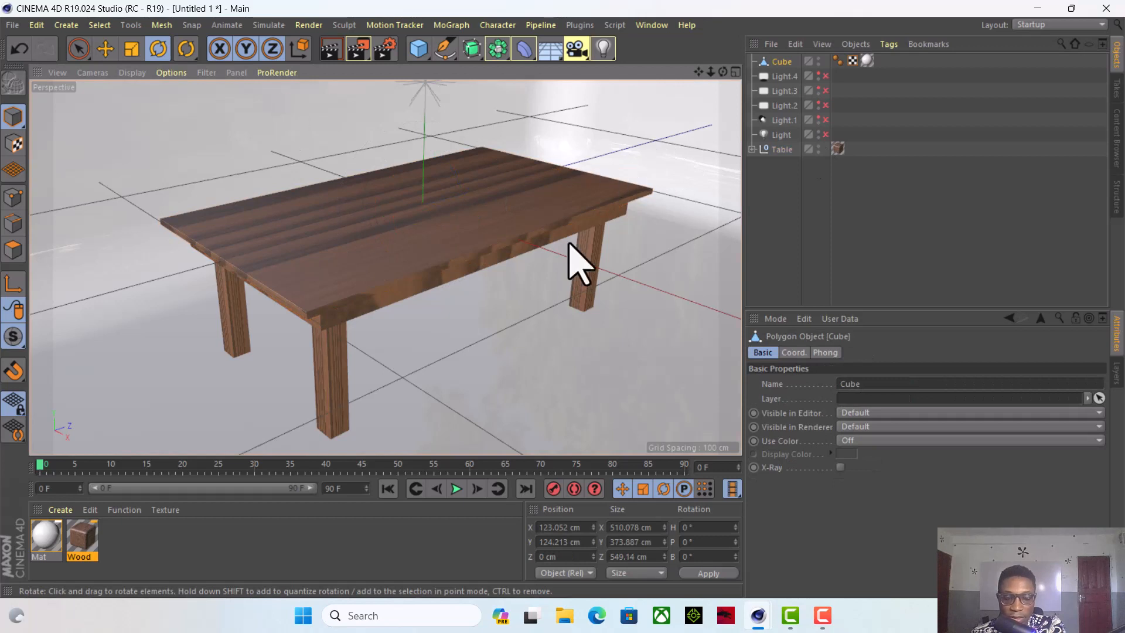
scroll(506, 211, down, 3)
scroll(507, 211, up, 2)
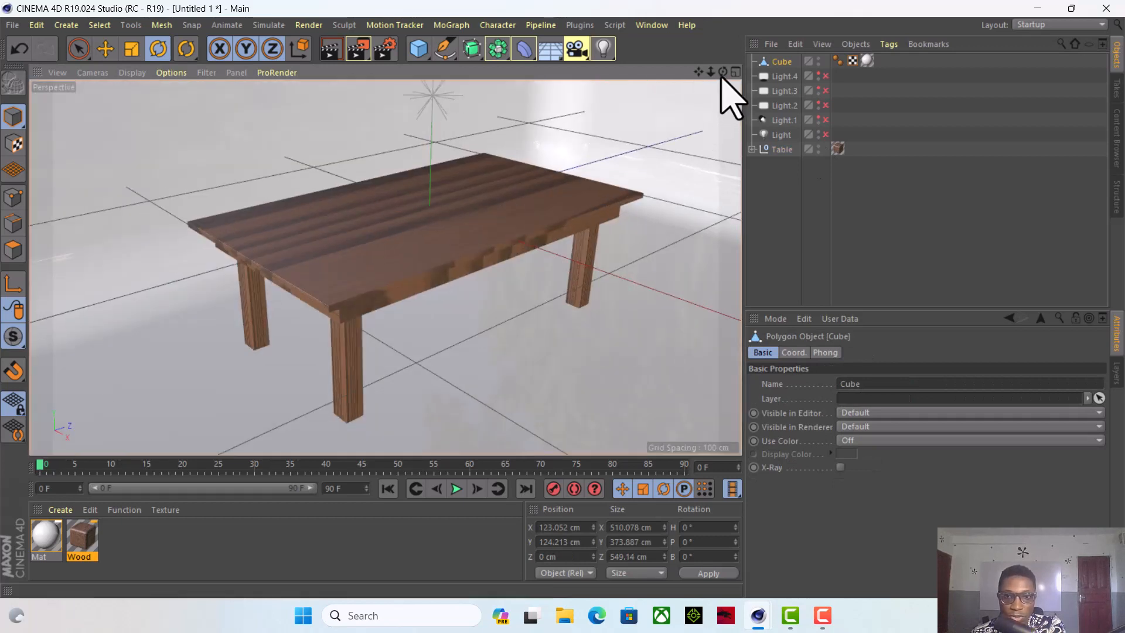
click(819, 60)
click(819, 60)
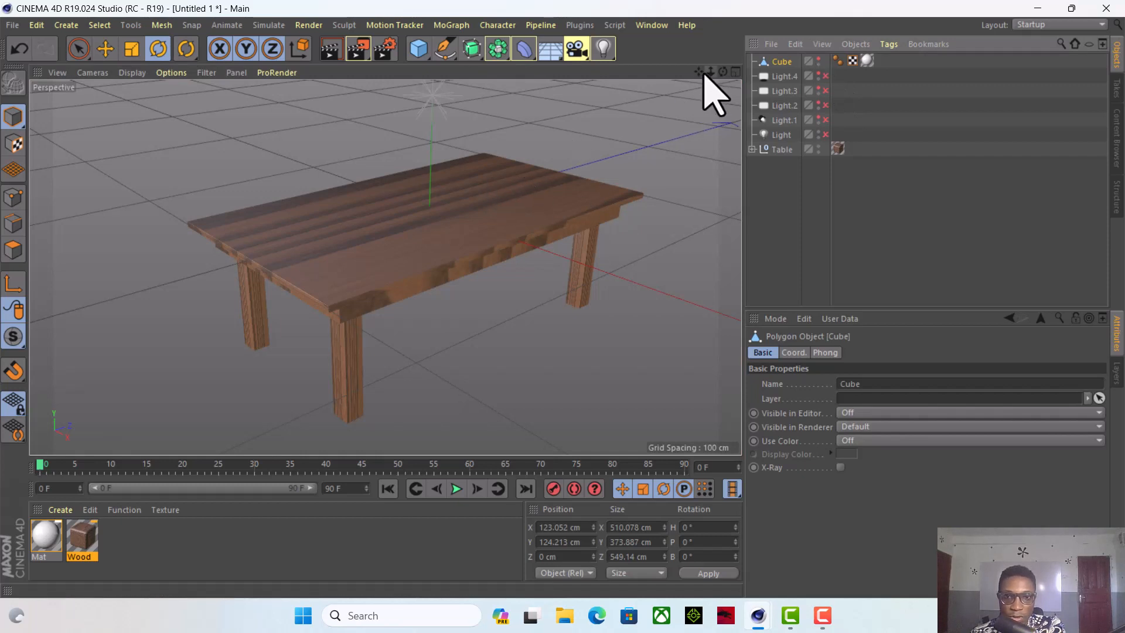
drag(702, 72, 679, 143)
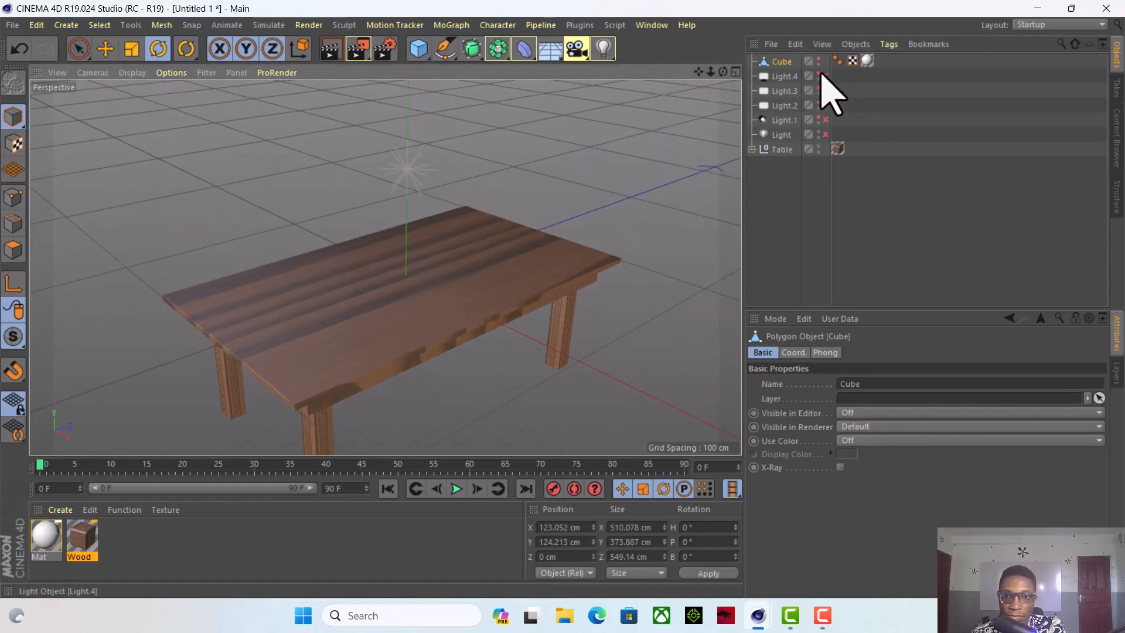
click(819, 132)
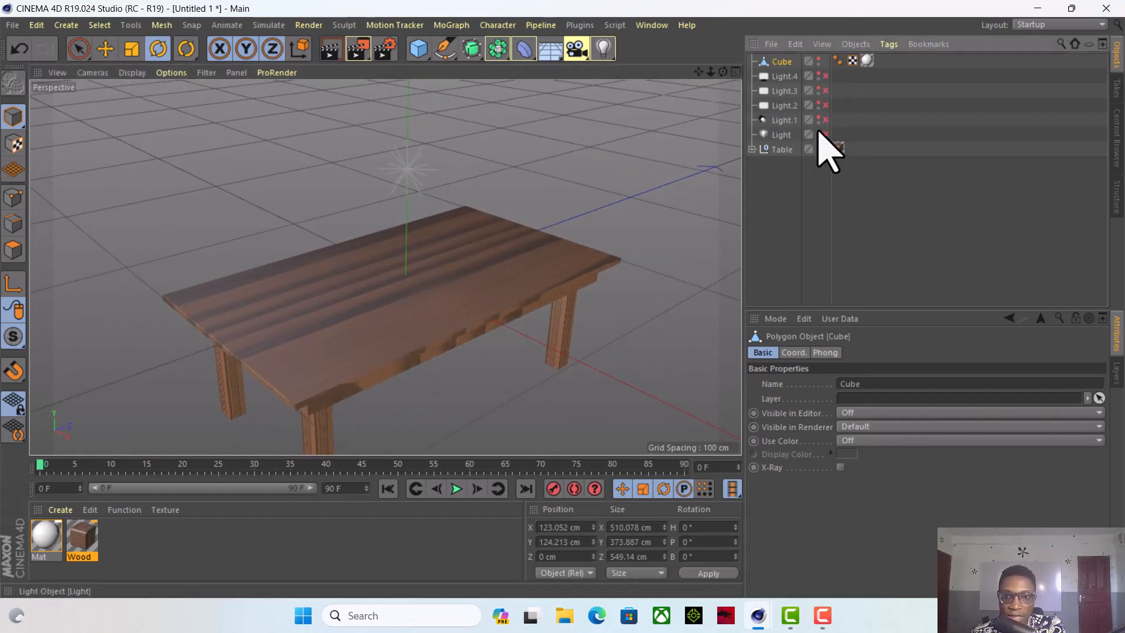
click(819, 131)
Examine the isolated wooden table from several angles, ending with a centred view of its long front side.
drag(724, 73, 820, 44)
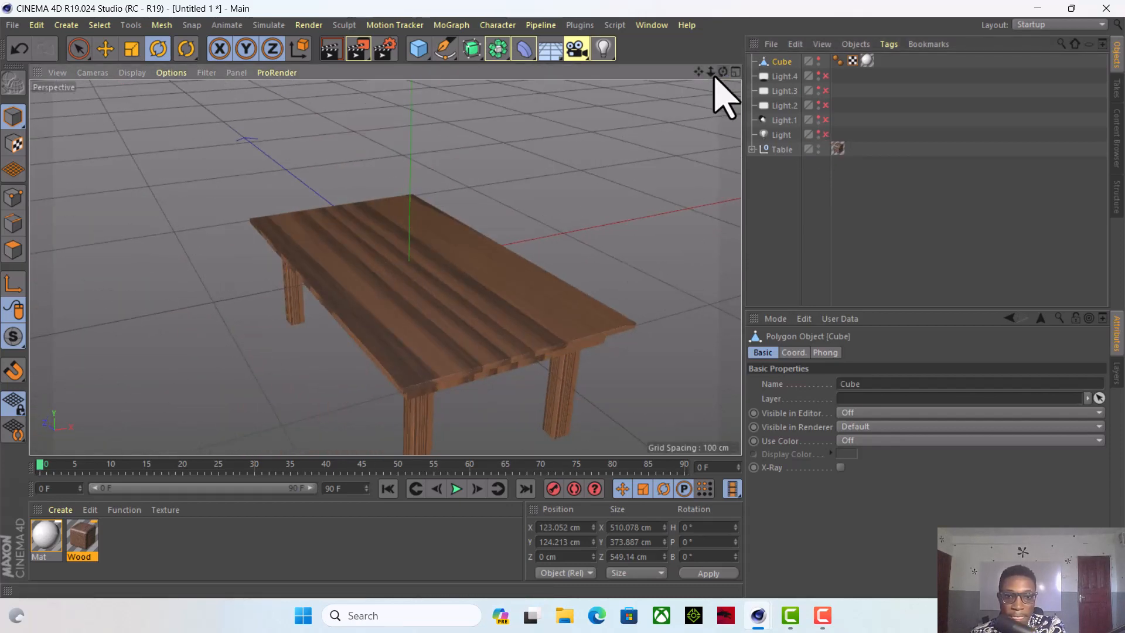
click(650, 152)
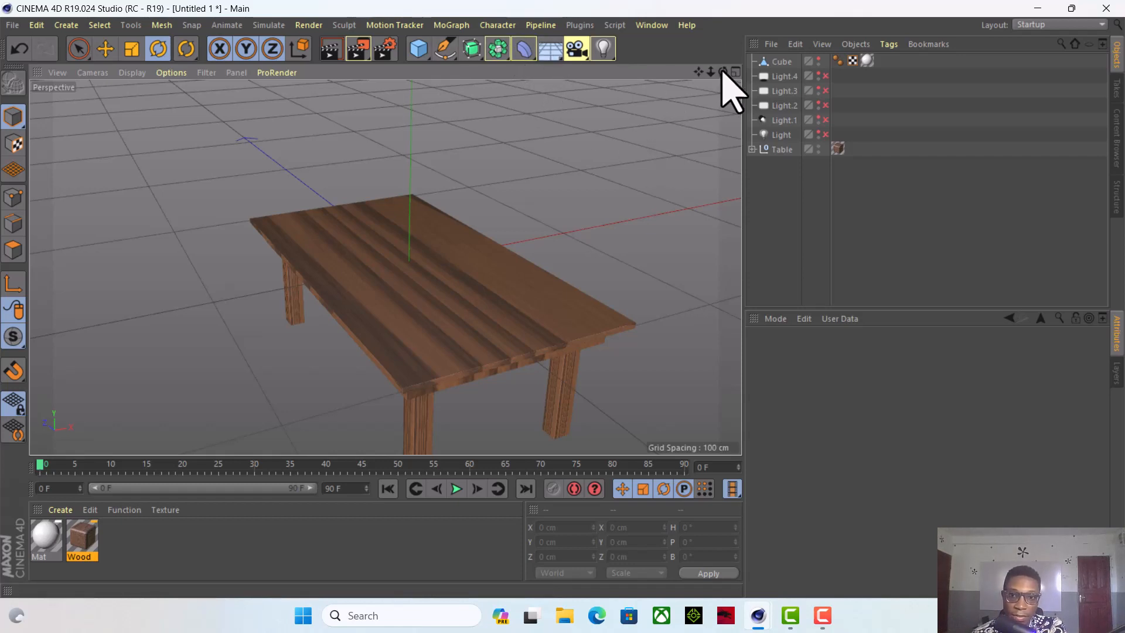
drag(723, 72, 386, 267)
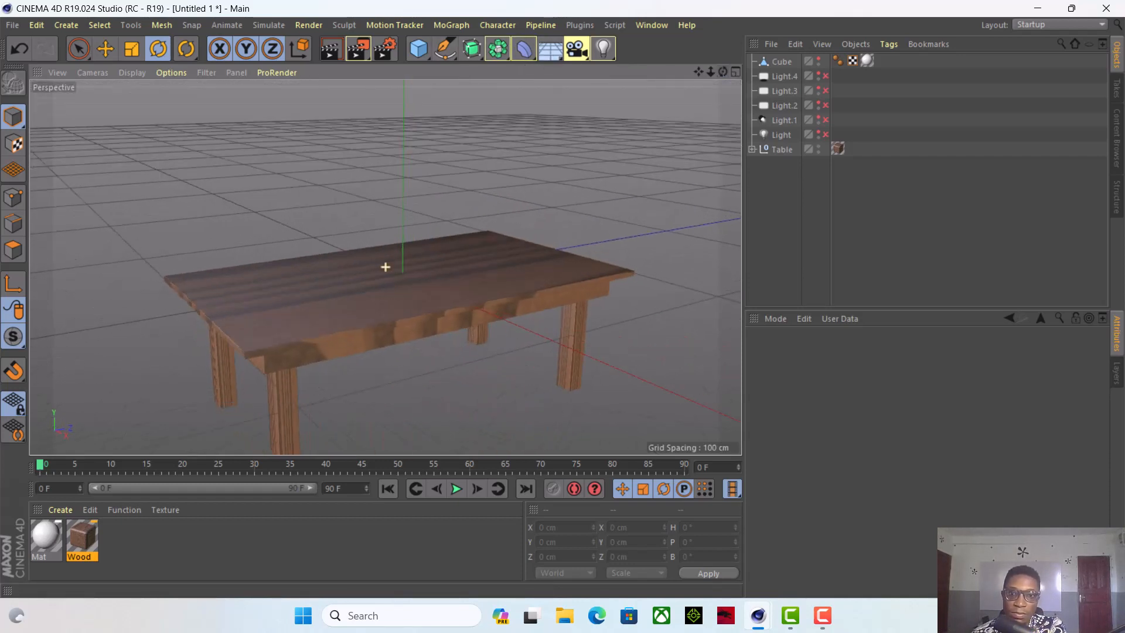
drag(699, 71, 386, 267)
drag(697, 71, 385, 267)
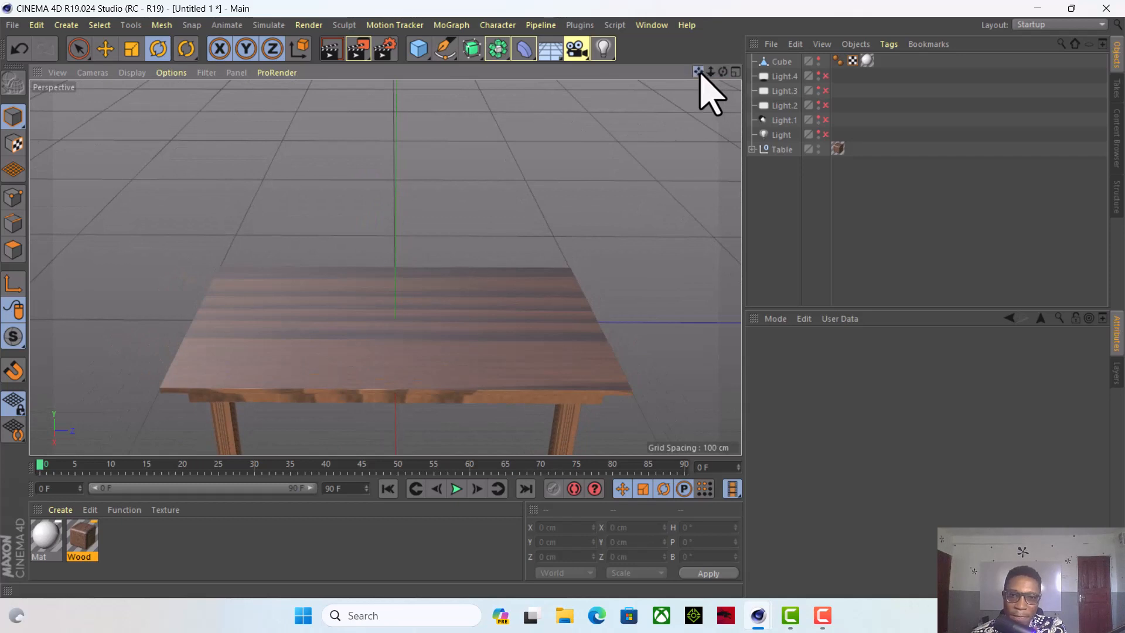
drag(699, 71, 385, 266)
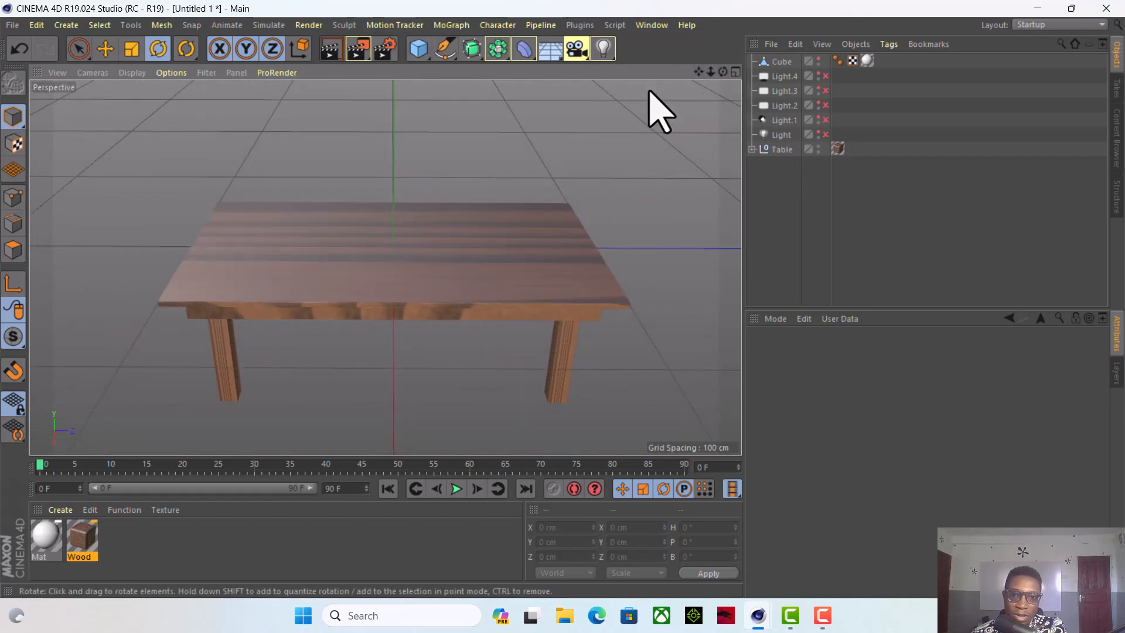
click(605, 50)
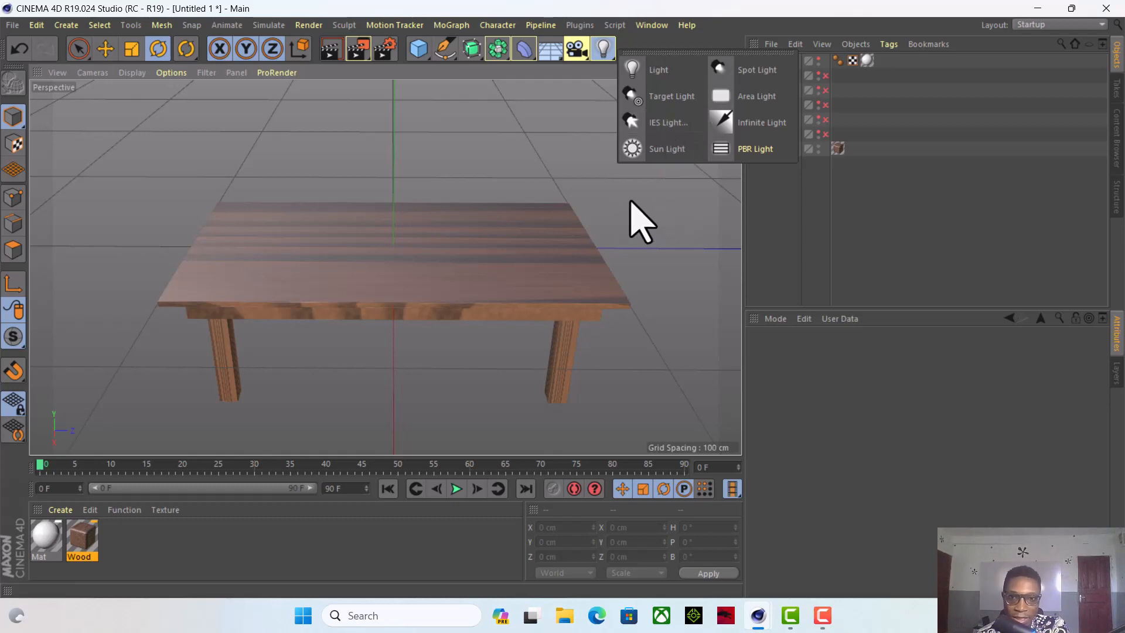
click(635, 218)
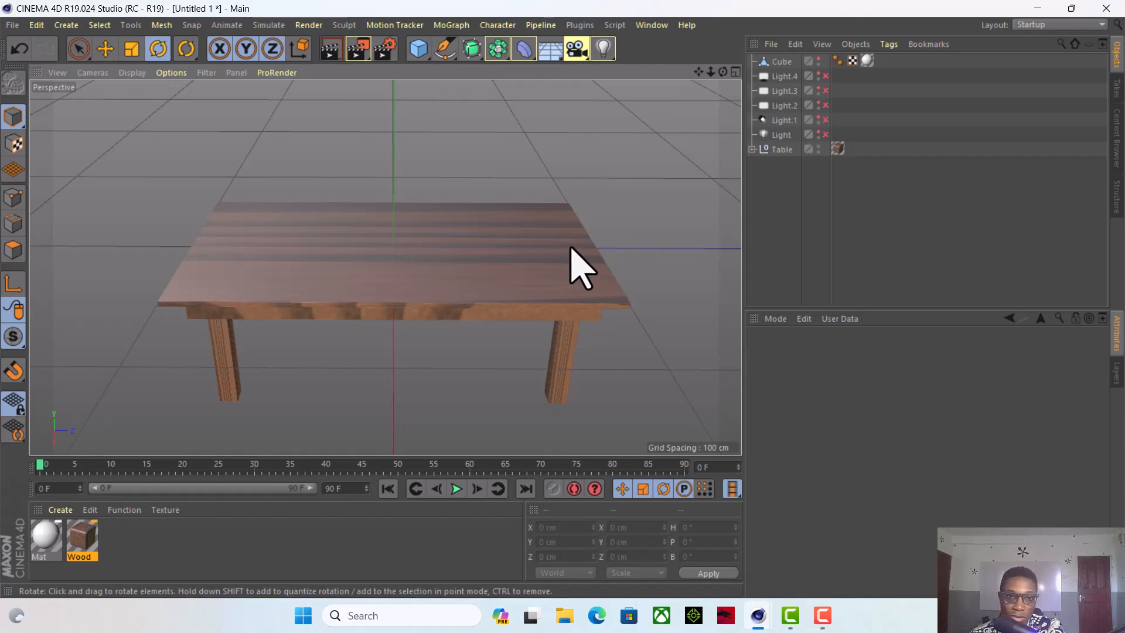
click(506, 53)
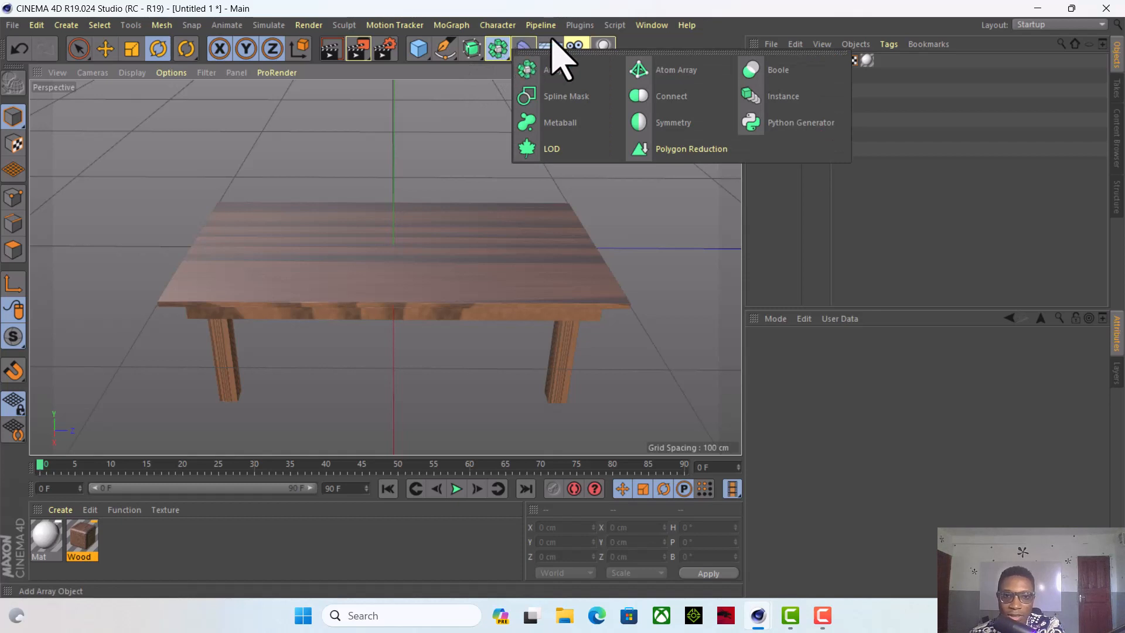
click(524, 50)
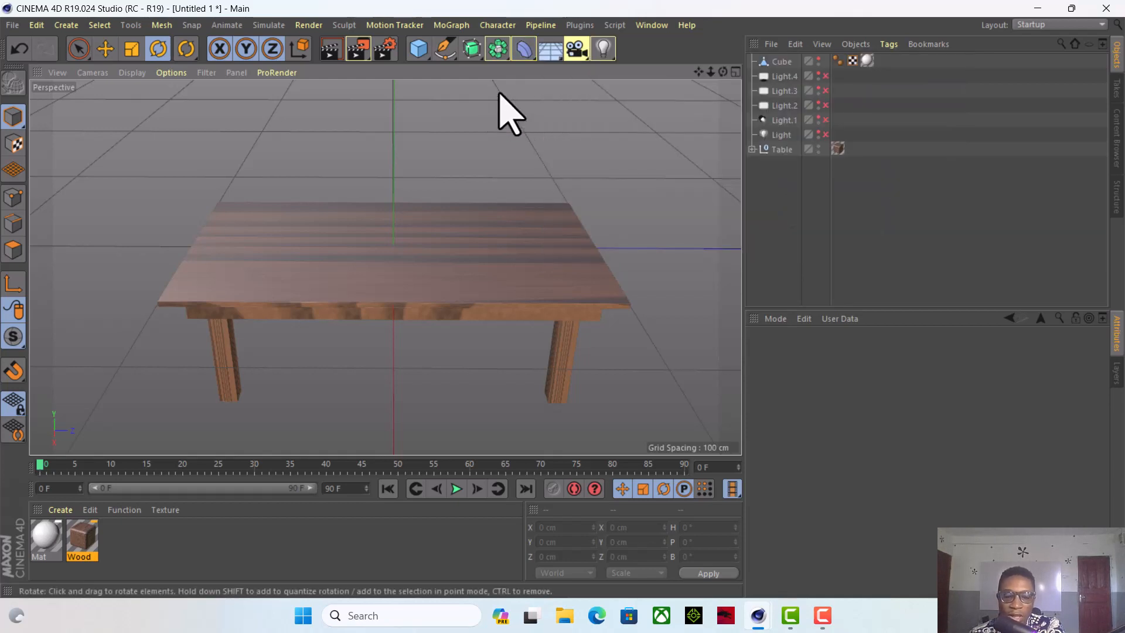
click(577, 50)
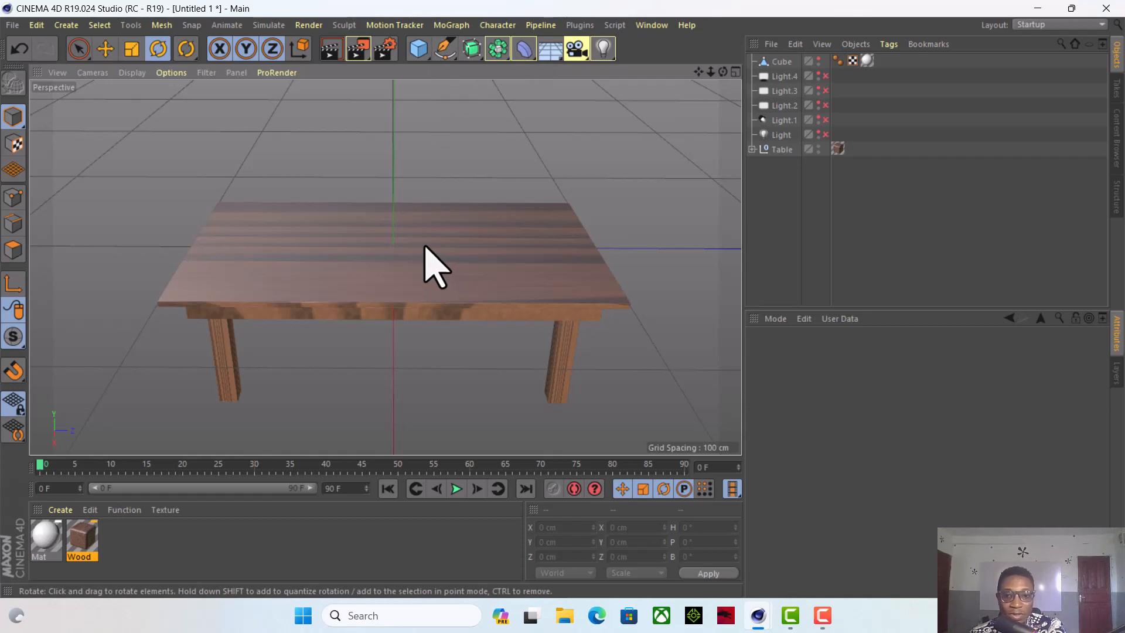
drag(723, 71, 746, 48)
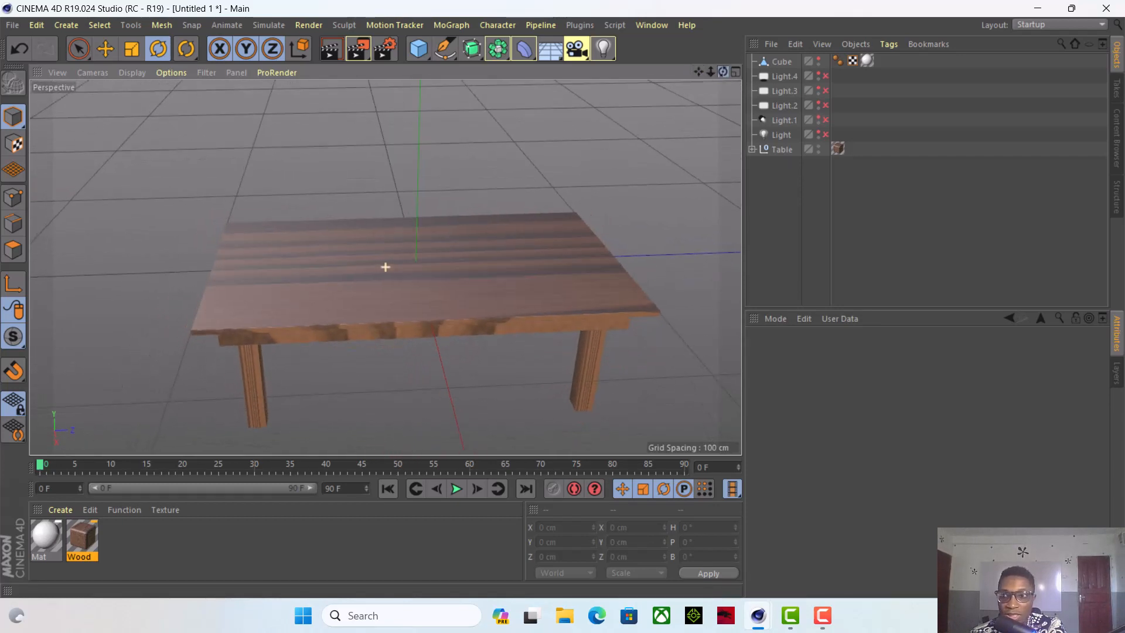